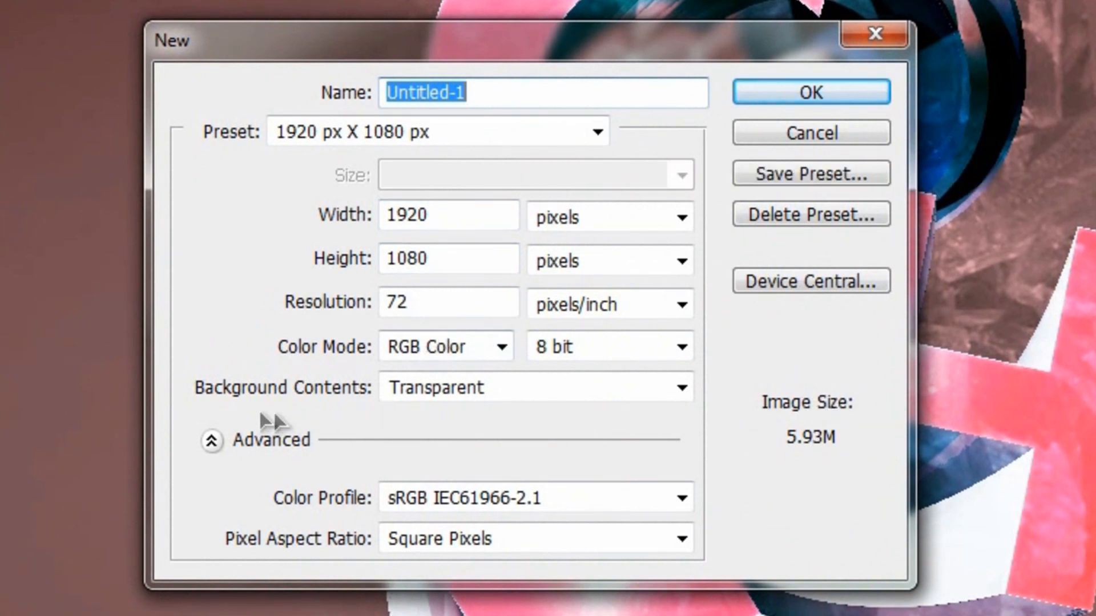
# - Create a new 1920 × 1080 px RGB document at 72 pixels/inch with transparent background contents
pyautogui.click(535, 389)
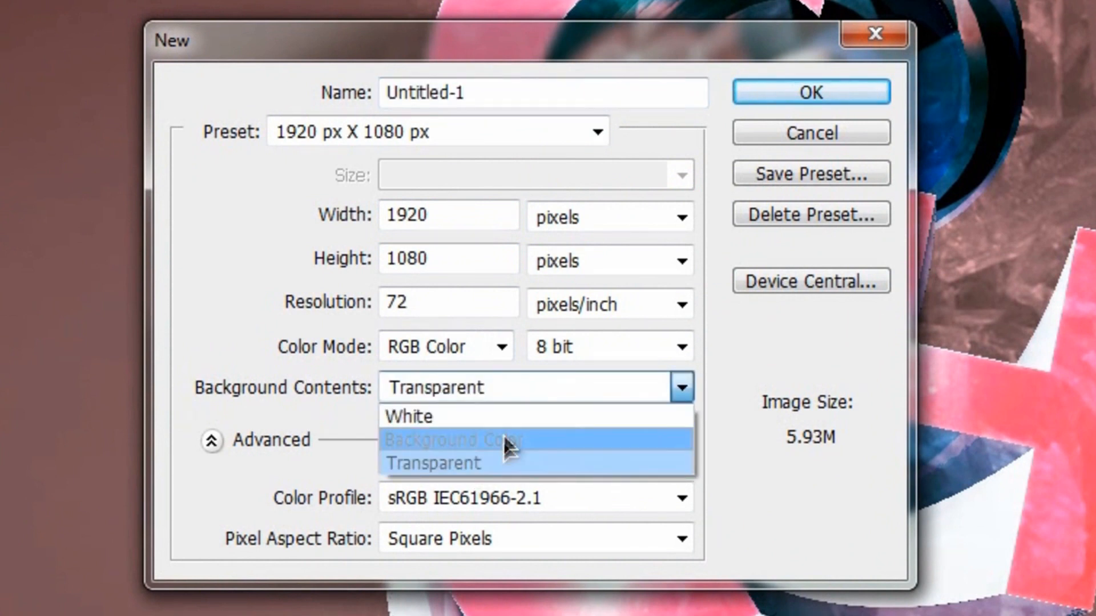
pyautogui.click(535, 464)
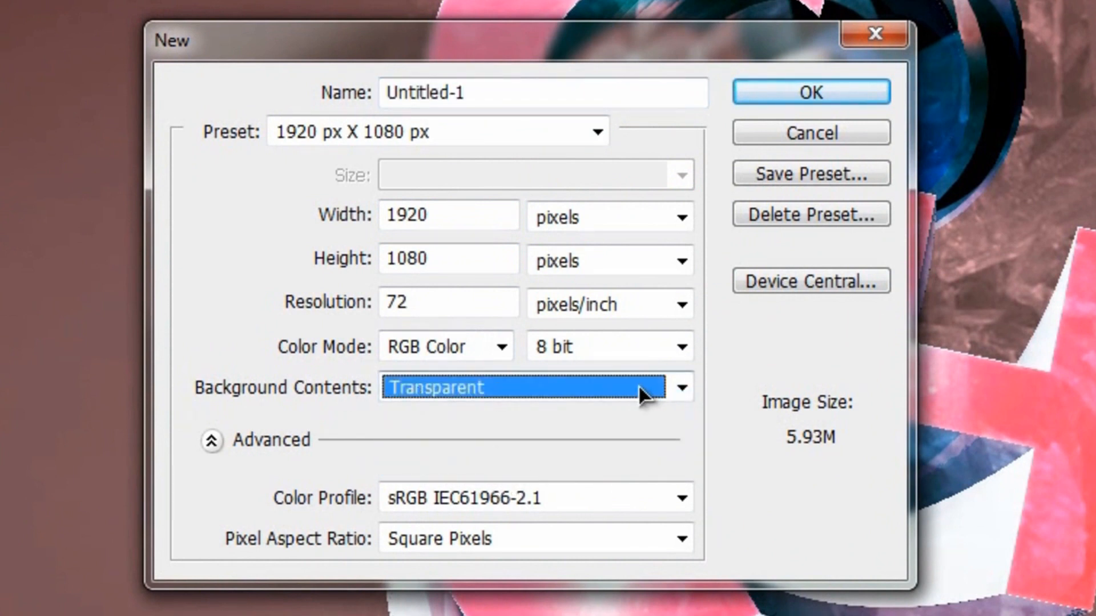
pyautogui.click(844, 94)
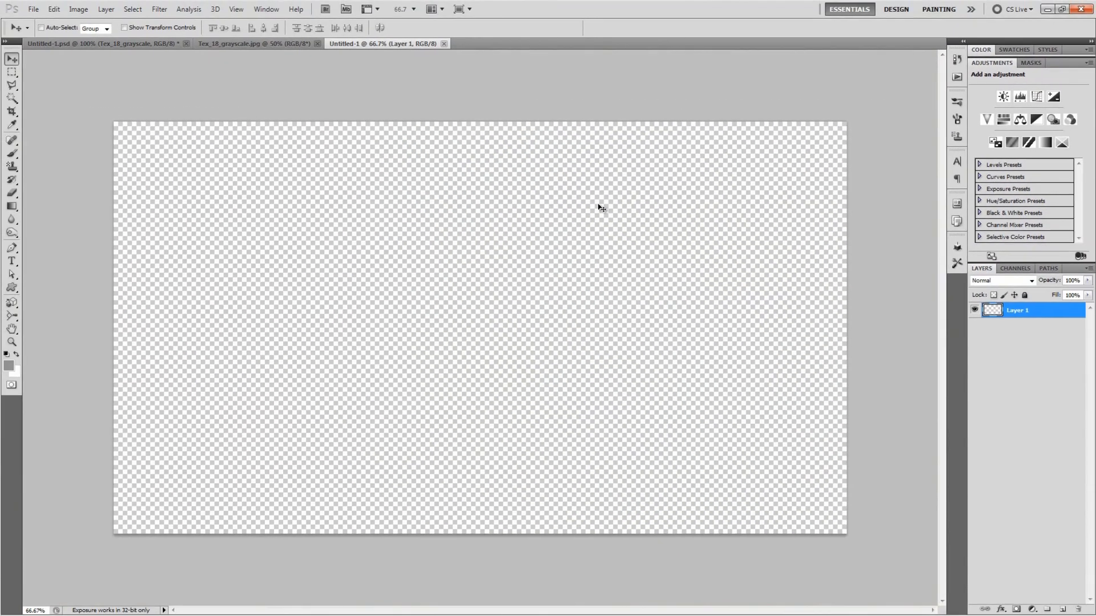
pyautogui.hotkey('ctrl', '0')
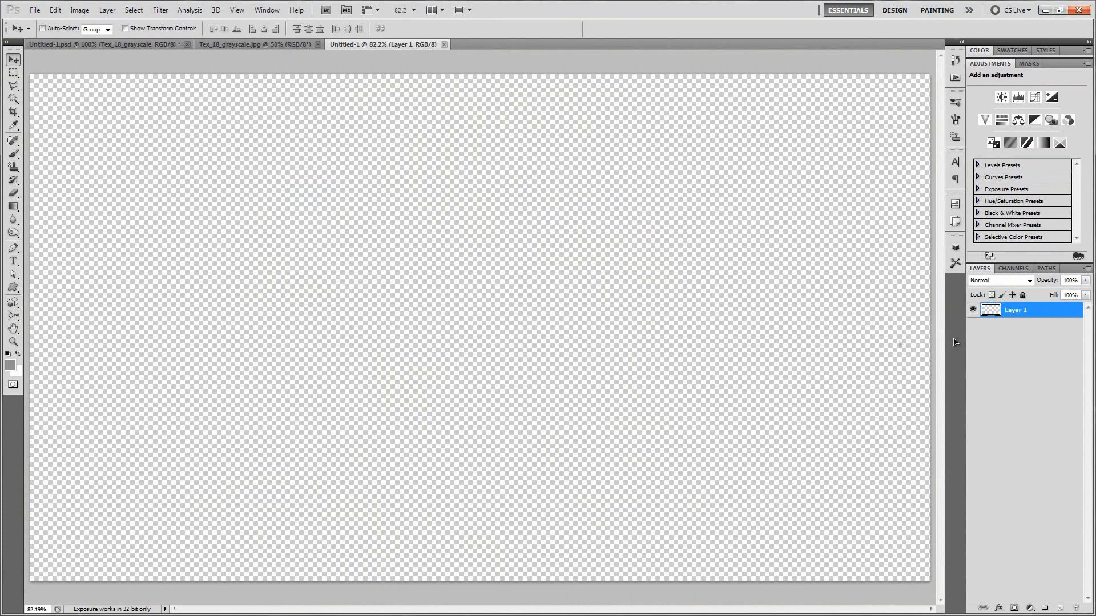
# - Rename the document's only layer as BG and fill it with 50% Gray at 100% opacity in Normal mode
pyautogui.doubleClick(1012, 311)
pyautogui.write('BG')
pyautogui.press('Return')
pyautogui.hotkey('shift', 'F5')
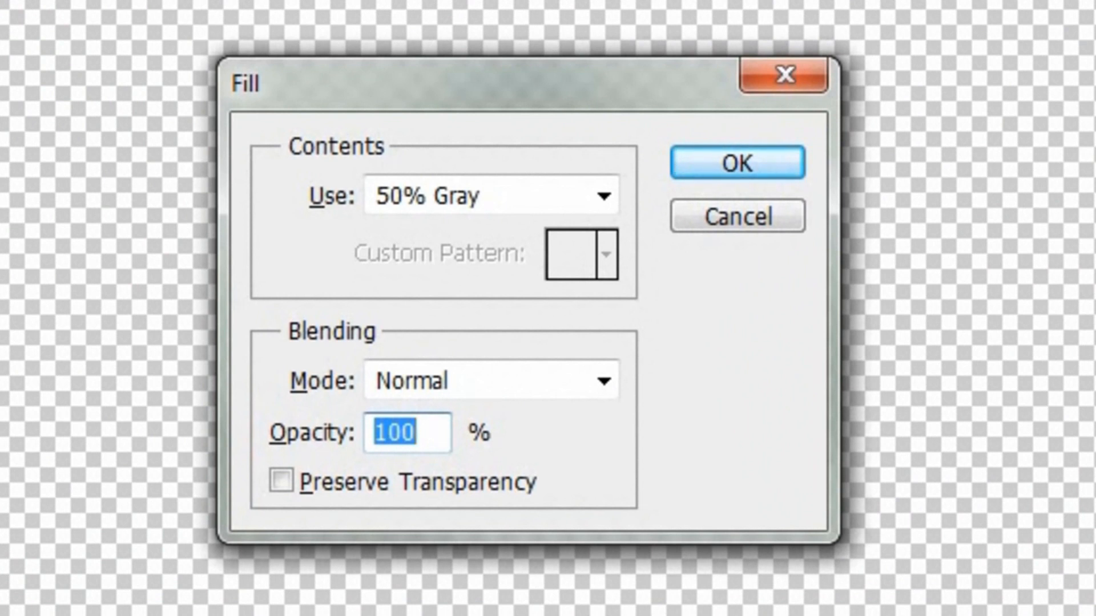
pyautogui.click(466, 198)
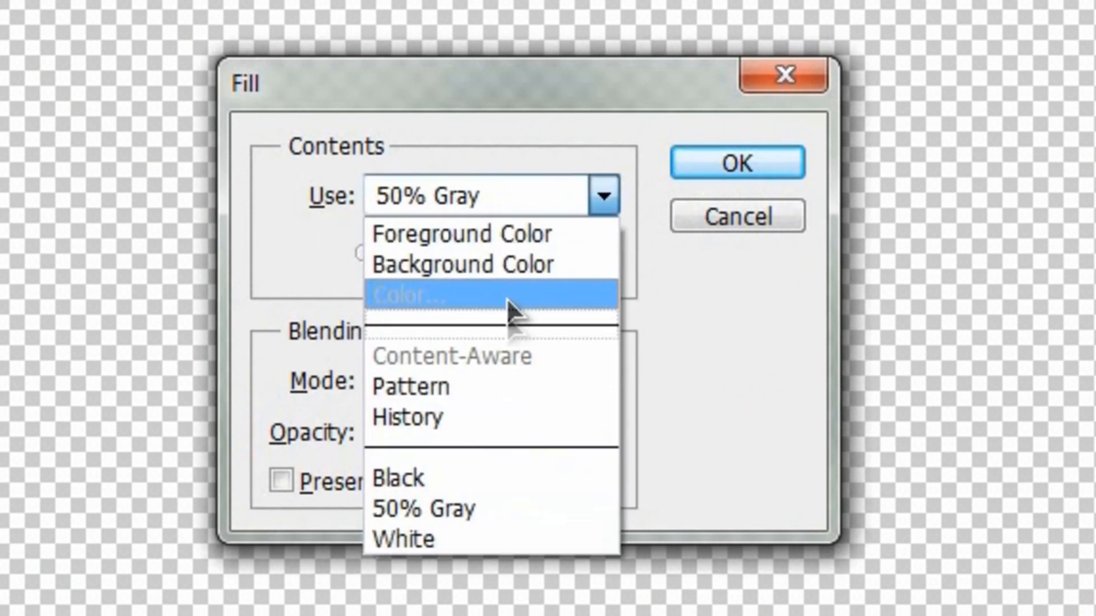
pyautogui.click(452, 502)
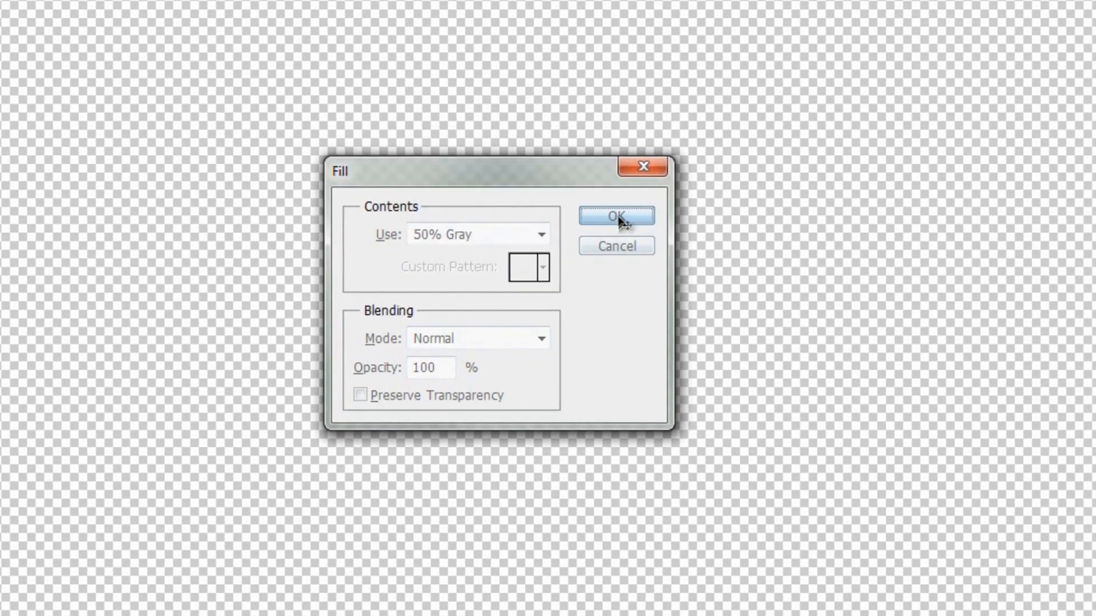
pyautogui.click(735, 165)
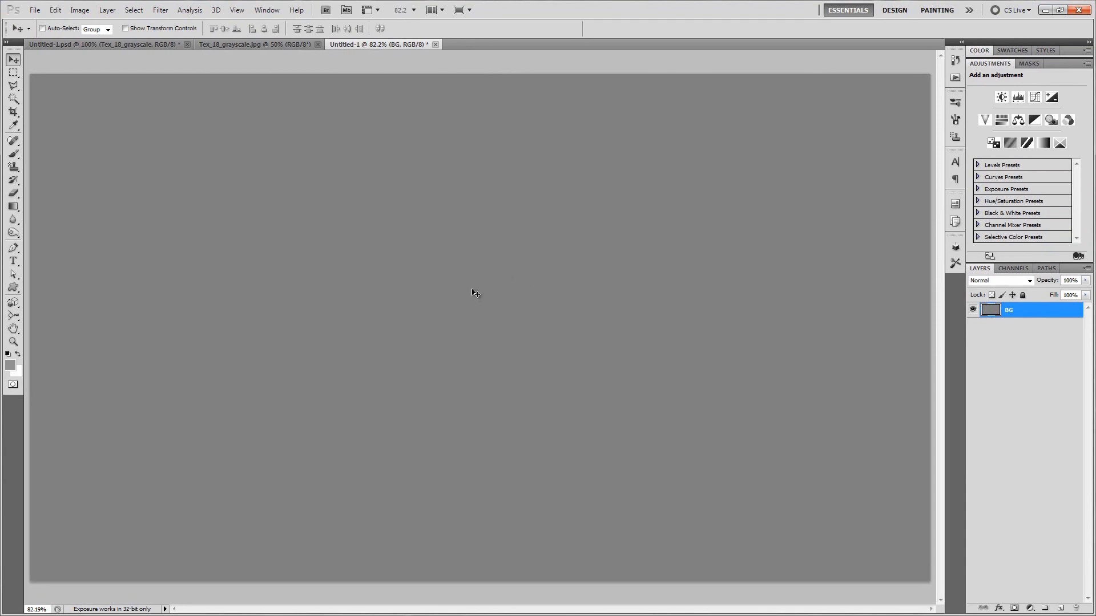
# - Set the Type tool's text color to gray 929292 and check that its font is Agenda-Bold
pyautogui.press('i')
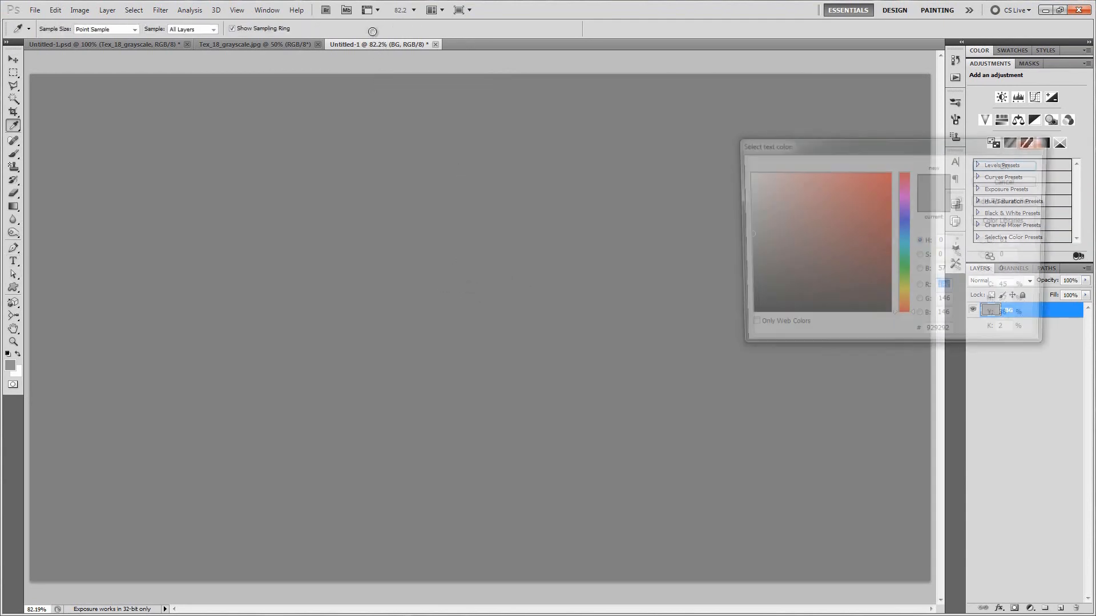
pyautogui.moveTo(887, 150); pyautogui.dragTo(556, 147)
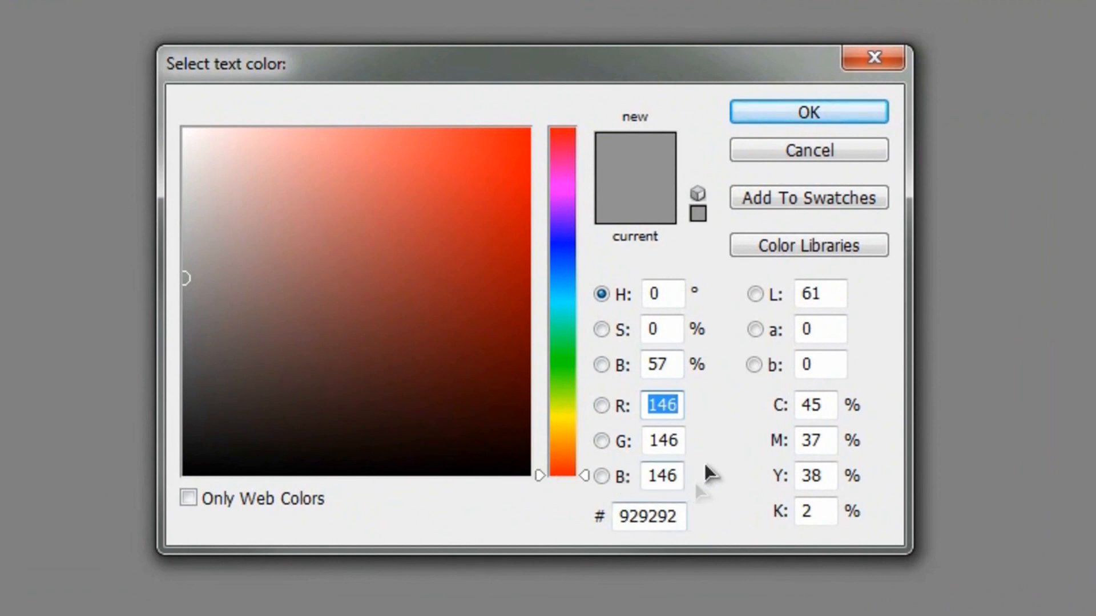
pyautogui.click(845, 117)
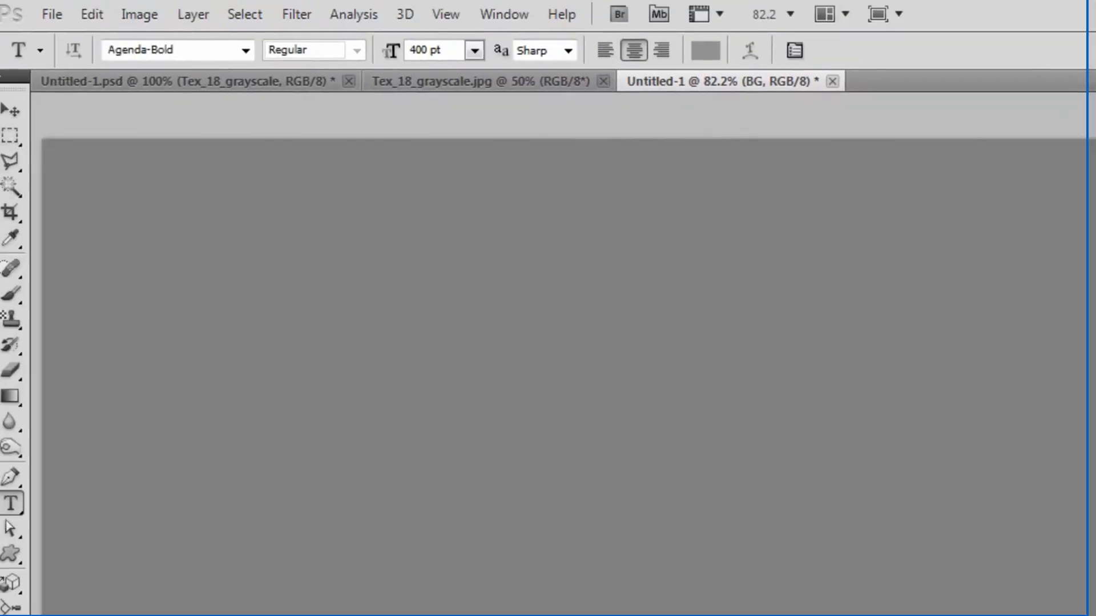
pyautogui.click(260, 56)
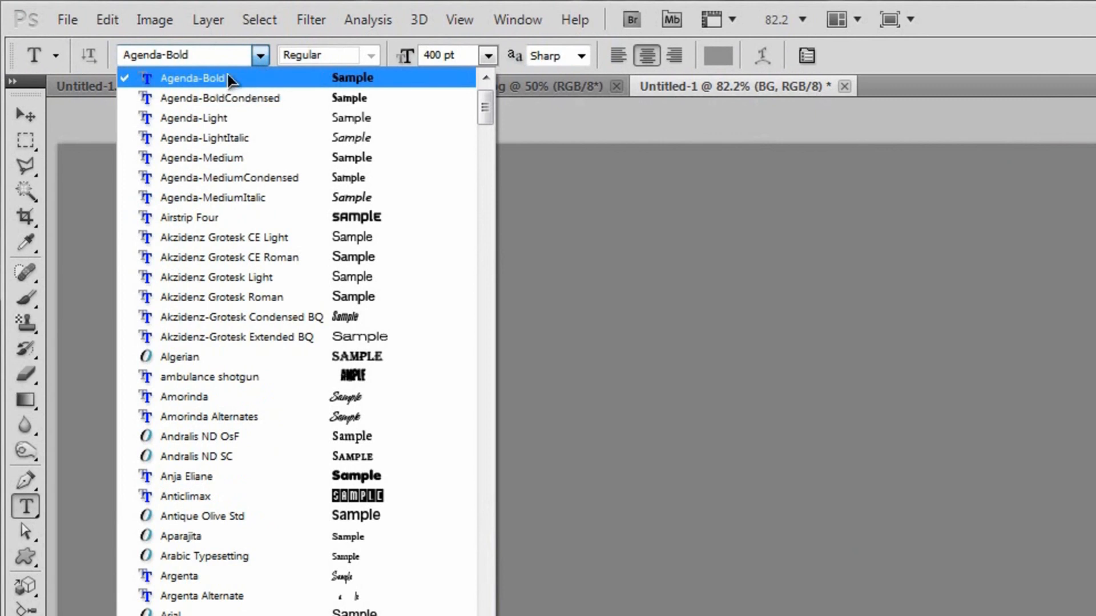
pyautogui.click(262, 57)
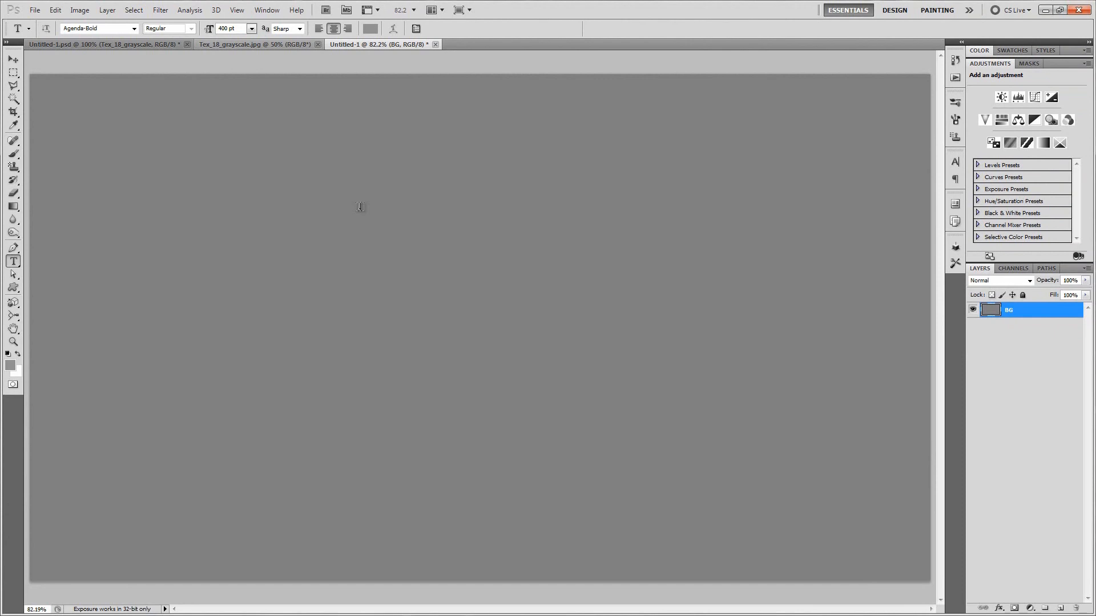
# - Examine the letter placement in the finished CHECK artwork, then return to the new gray document
pyautogui.click(152, 44)
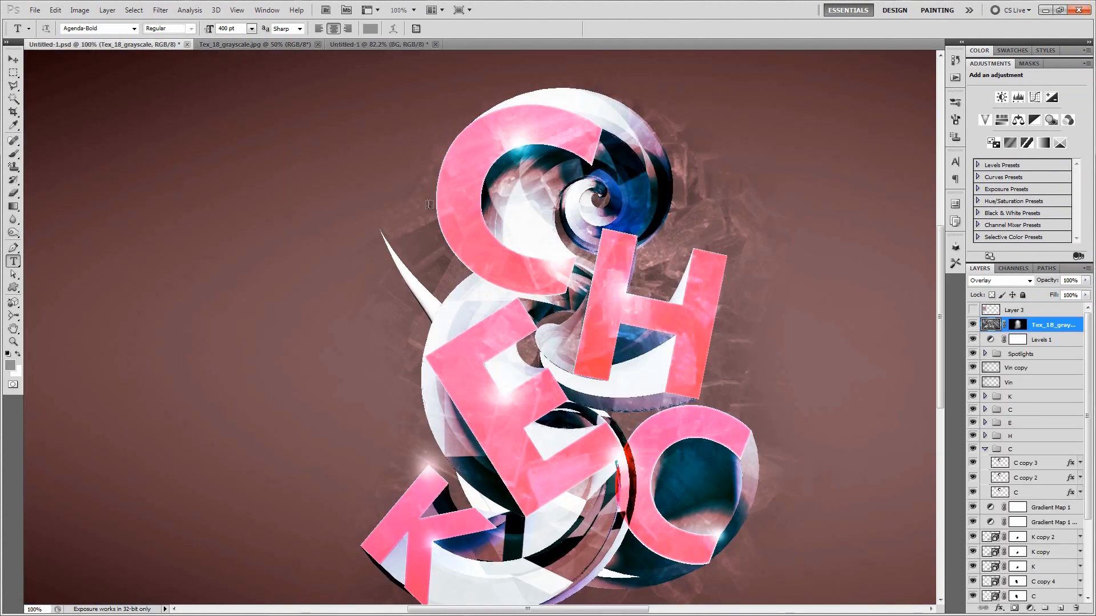
pyautogui.moveTo(734, 428); pyautogui.dragTo(666, 390)
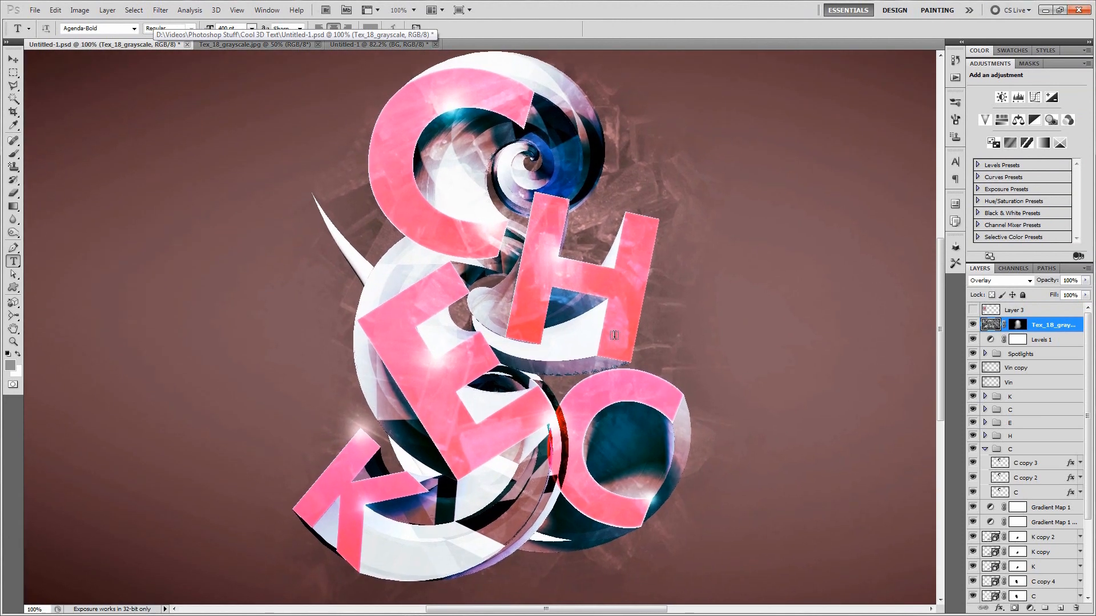
pyautogui.scroll(-5, 577, 349)
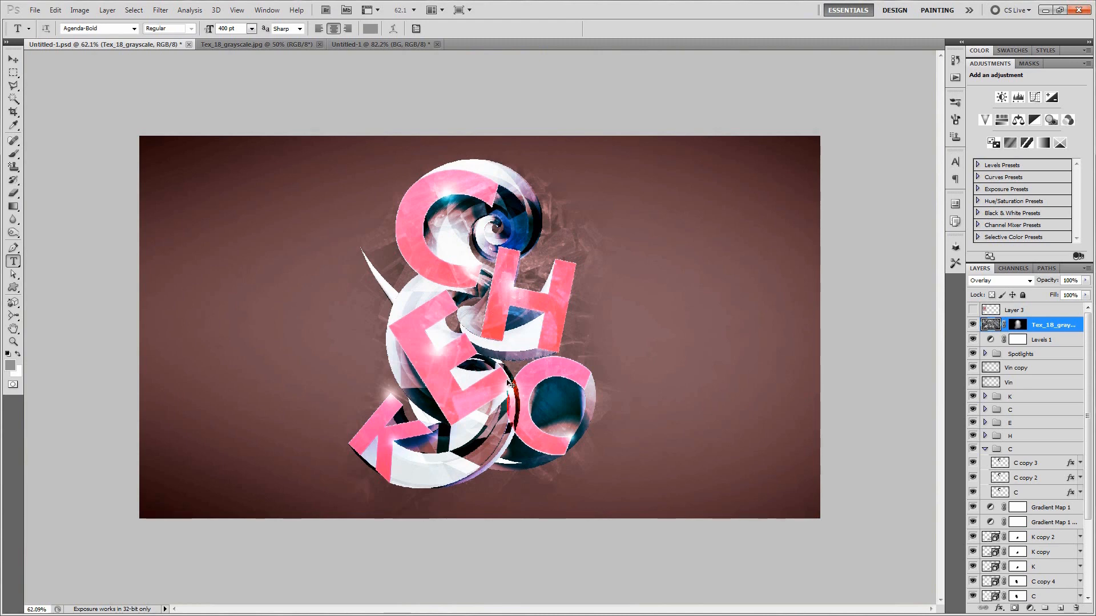
pyautogui.scroll(3, 510, 383)
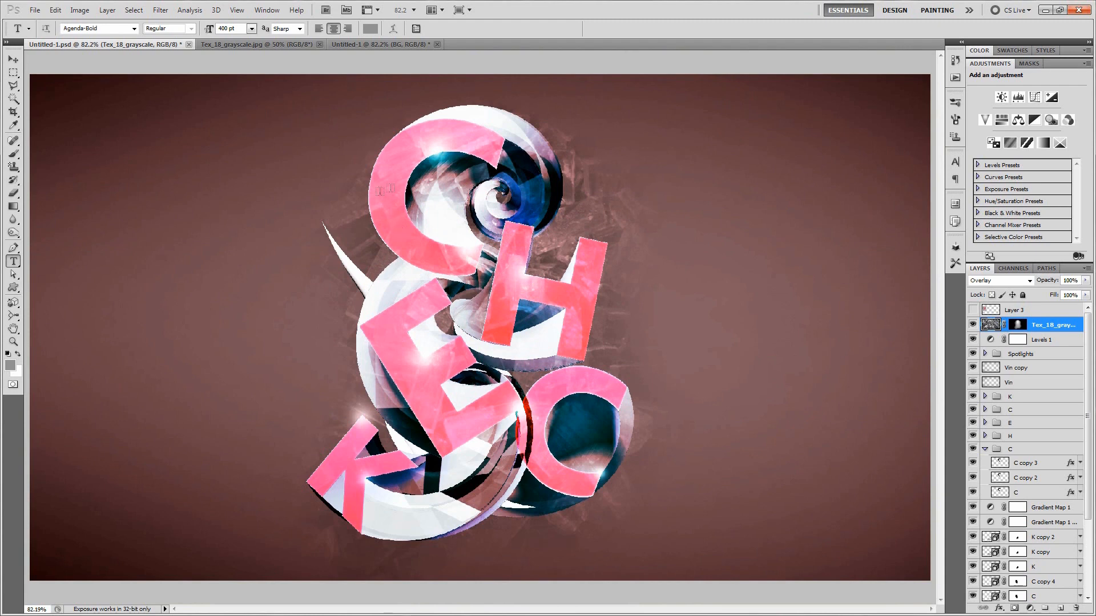
pyautogui.click(390, 45)
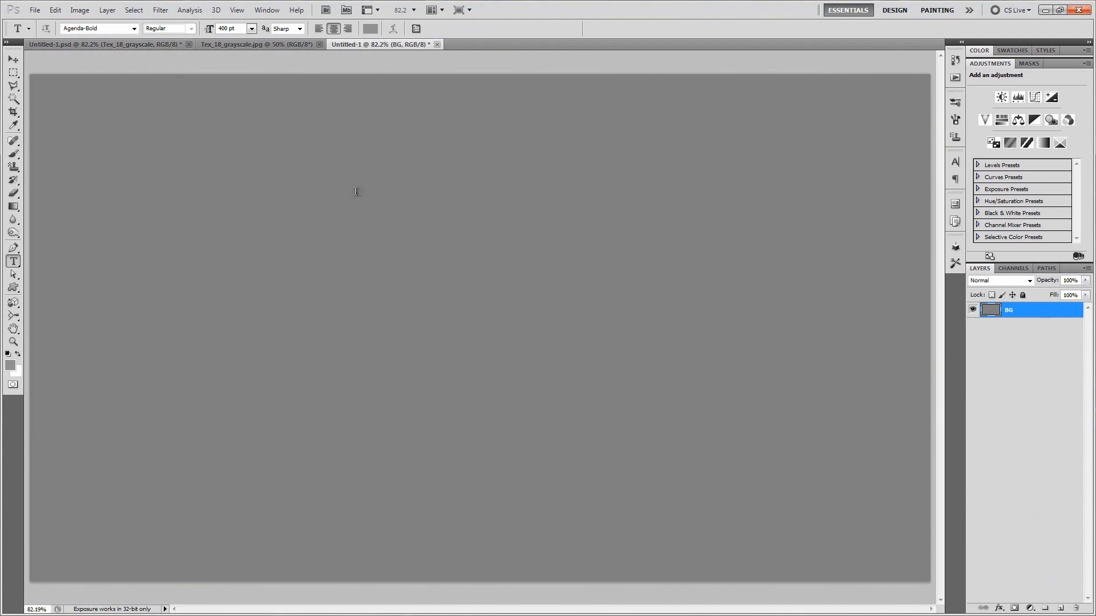
# - Add the letter C in 400 pt Agenda-Bold to the upper-left part of the canvas
pyautogui.click(336, 245)
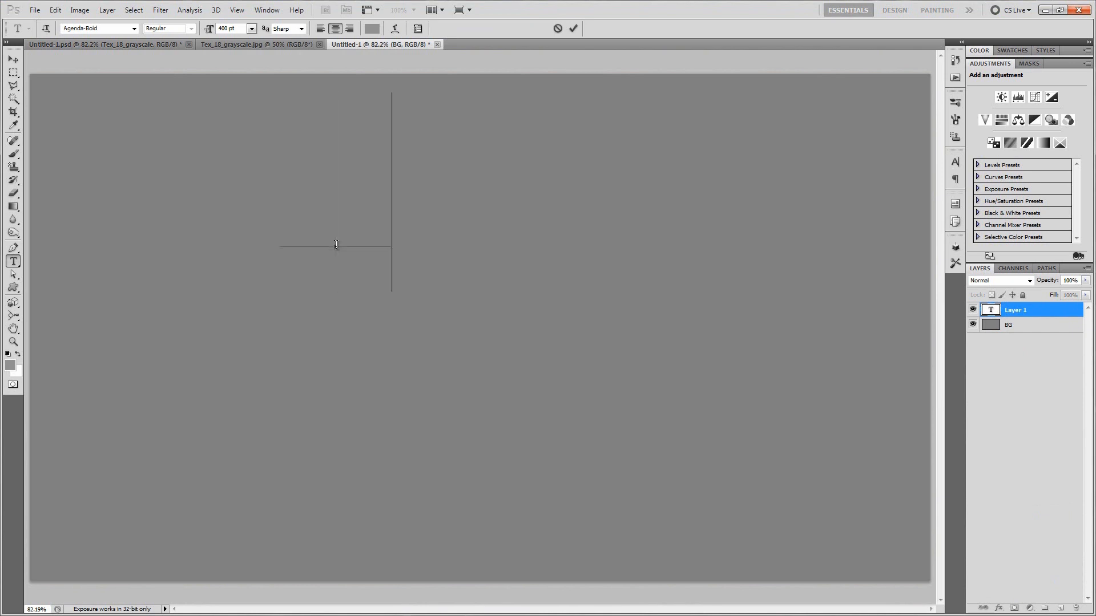
pyautogui.write('C')
pyautogui.hotkey('ctrl', 'Return')
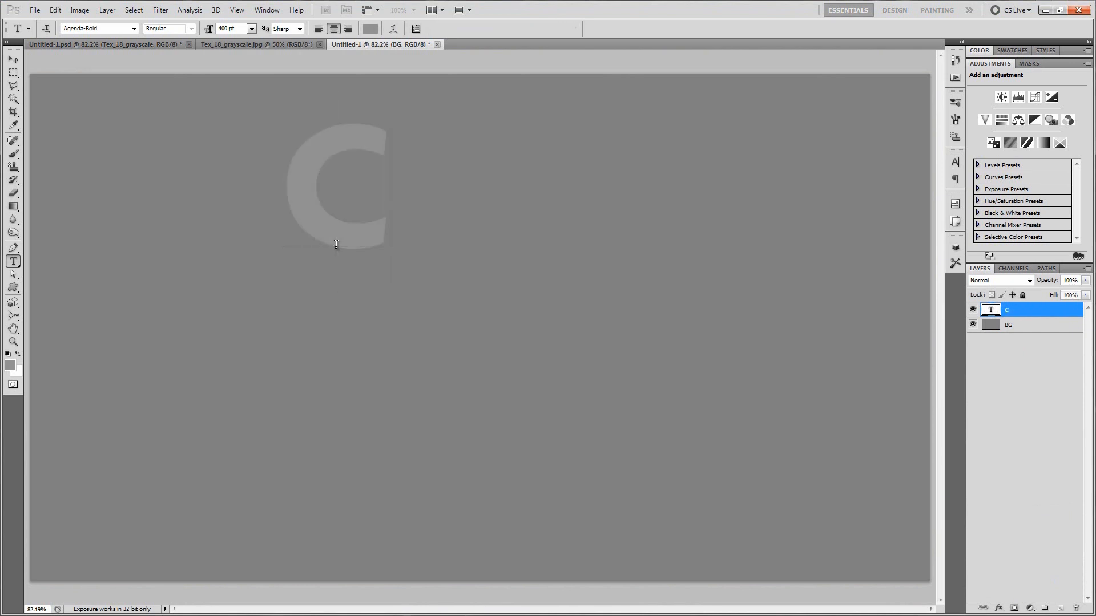
# - Move the letter C to the right so that it sits near the upper middle of the canvas
pyautogui.scroll(10, 339, 224)
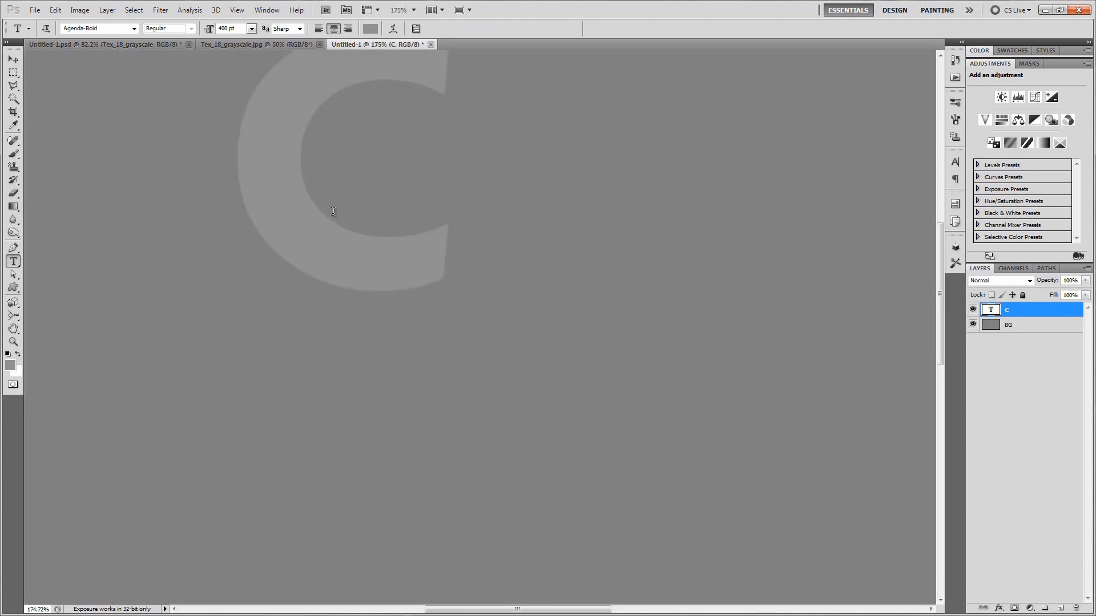
pyautogui.moveTo(348, 204); pyautogui.dragTo(371, 319)
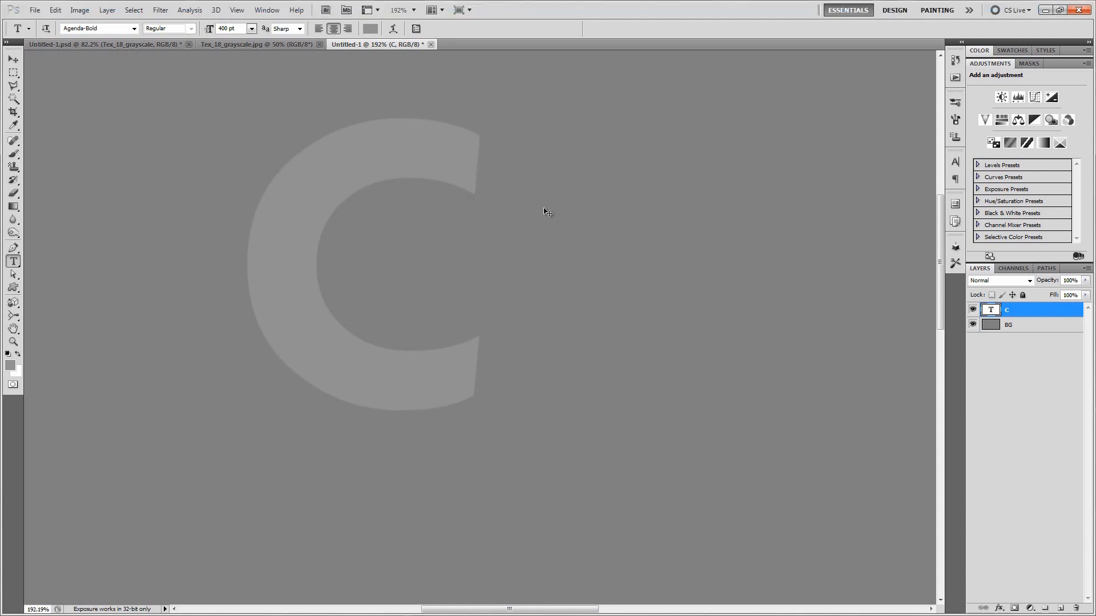
pyautogui.hotkey('ctrl', '0')
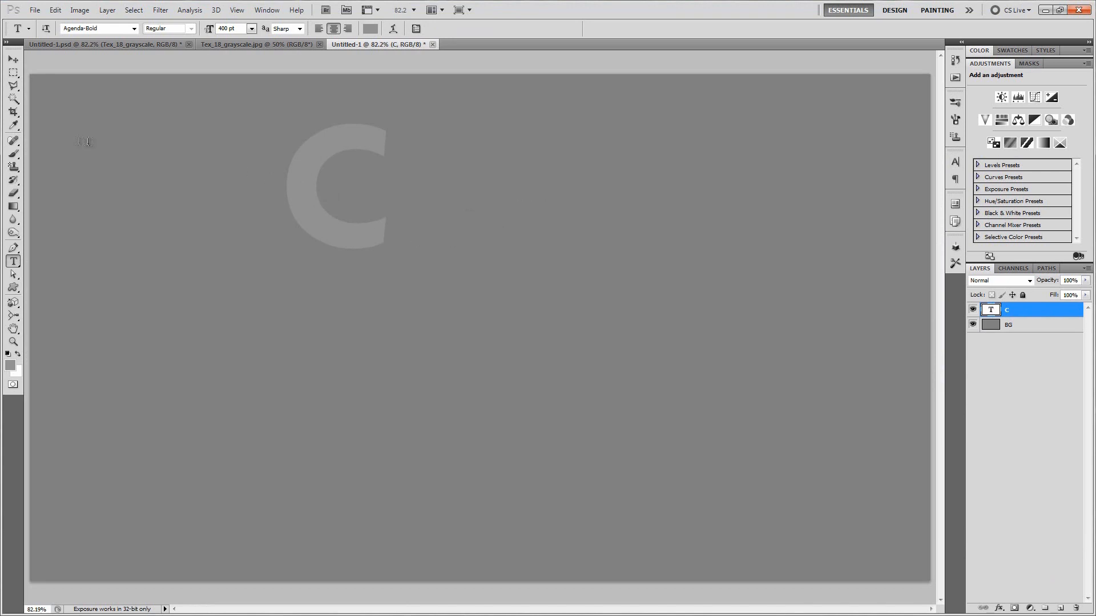
pyautogui.moveTo(331, 204); pyautogui.dragTo(384, 179)
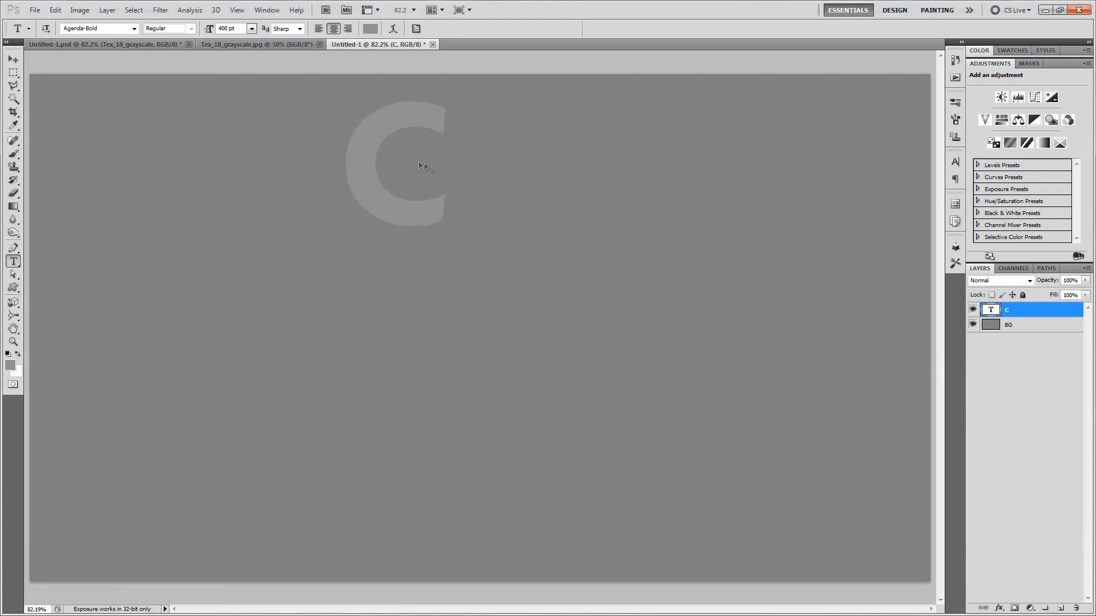
pyautogui.moveTo(420, 165); pyautogui.dragTo(414, 183)
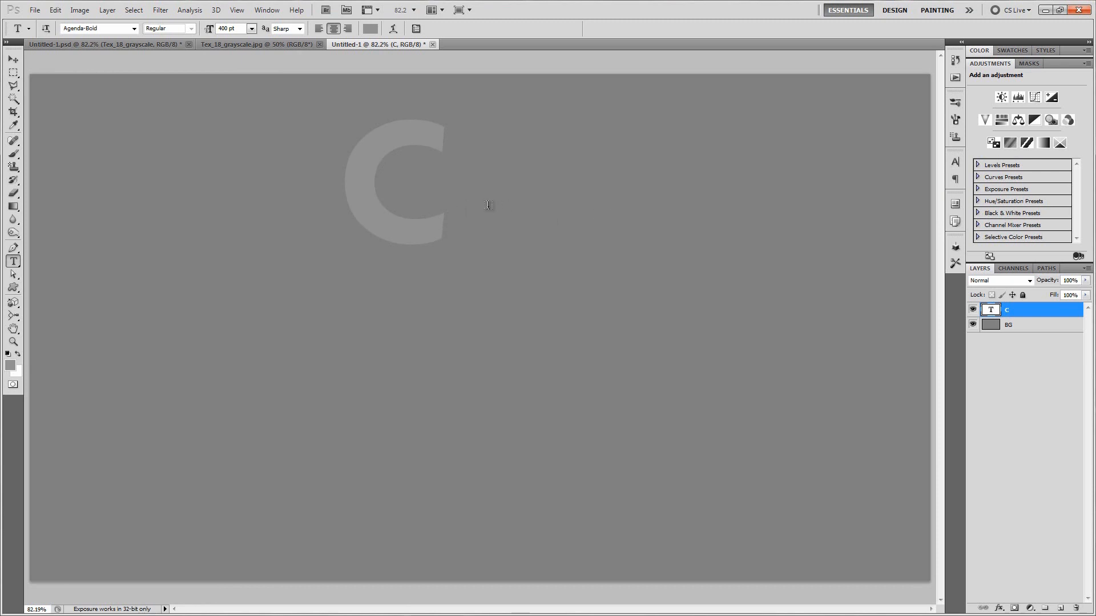
pyautogui.moveTo(436, 195)
pyautogui.mouseDown()
pyautogui.moveTo(389, 208)
pyautogui.moveTo(426, 195)
pyautogui.moveTo(419, 173)
pyautogui.moveTo(431, 181)
pyautogui.mouseUp()
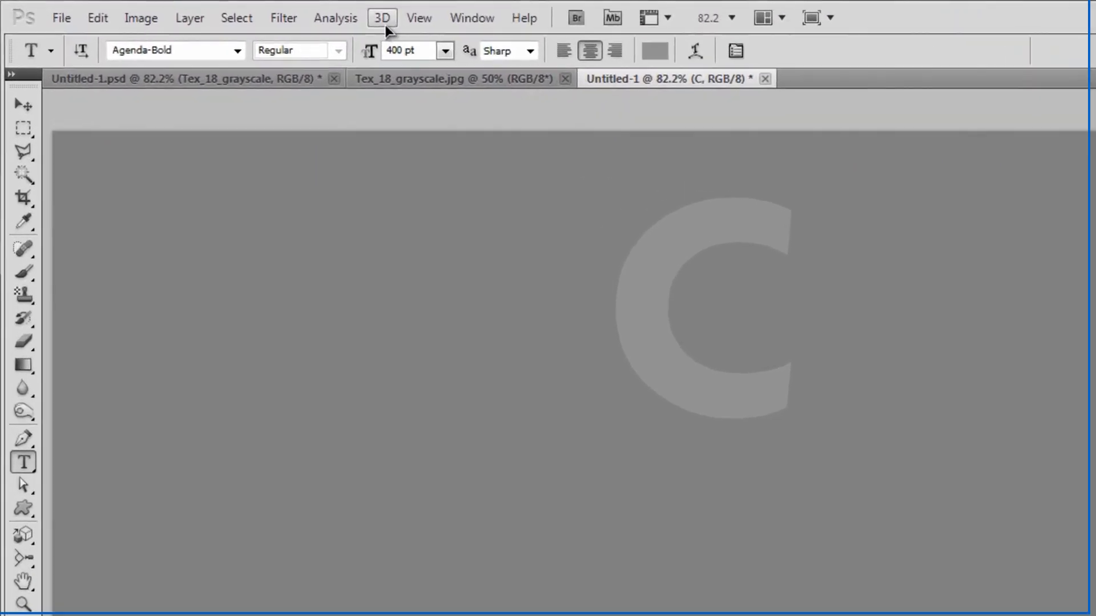
# - Apply Repoussé to the C text layer, agreeing to rasterize the text
pyautogui.click(384, 25)
pyautogui.moveTo(443, 144)
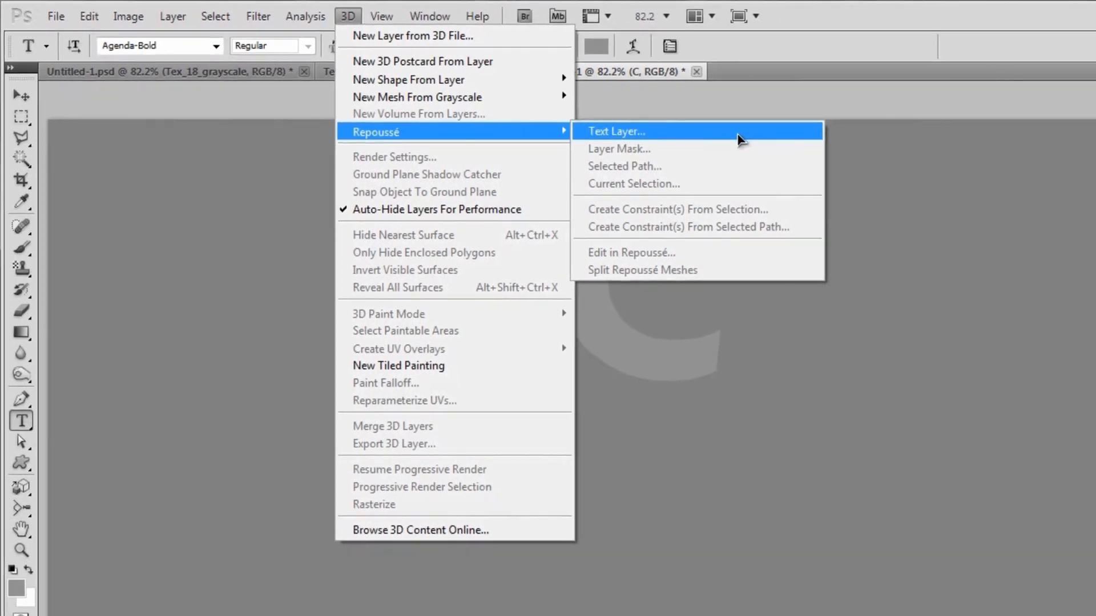
pyautogui.click(816, 147)
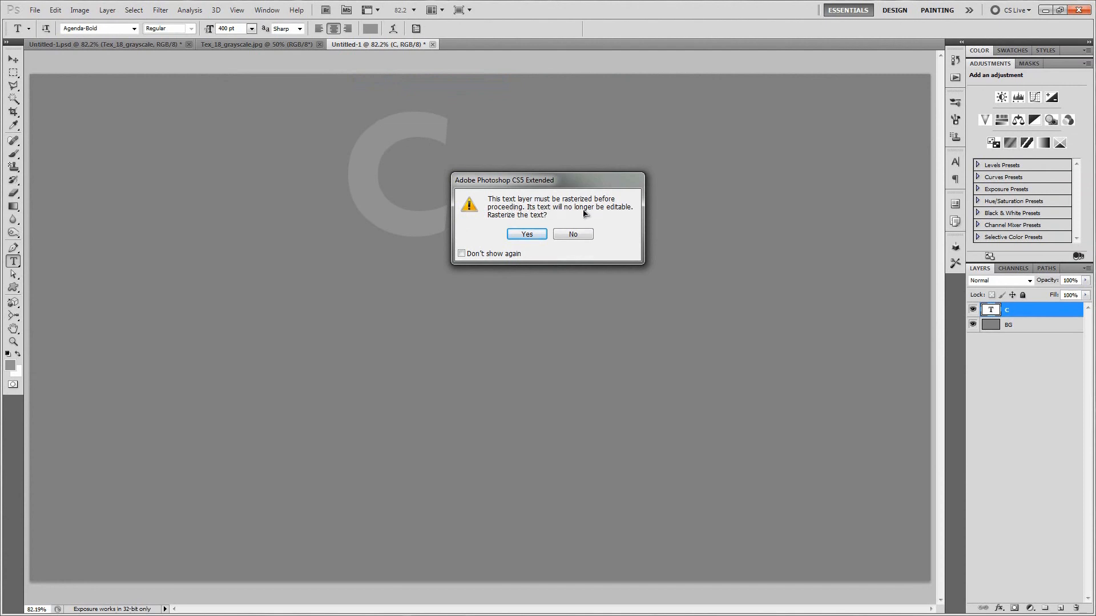
pyautogui.click(509, 234)
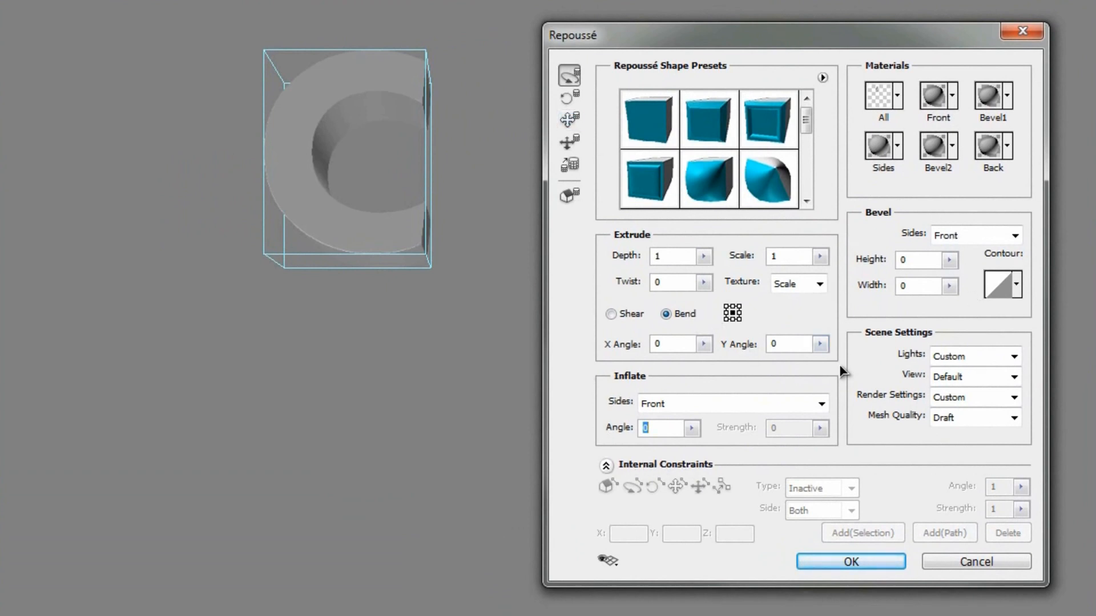
# - Set the extrude depth of the C to 10 and rotate the object so the extrusion runs off to the right
pyautogui.click(705, 257)
pyautogui.moveTo(704, 277); pyautogui.dragTo(815, 277)
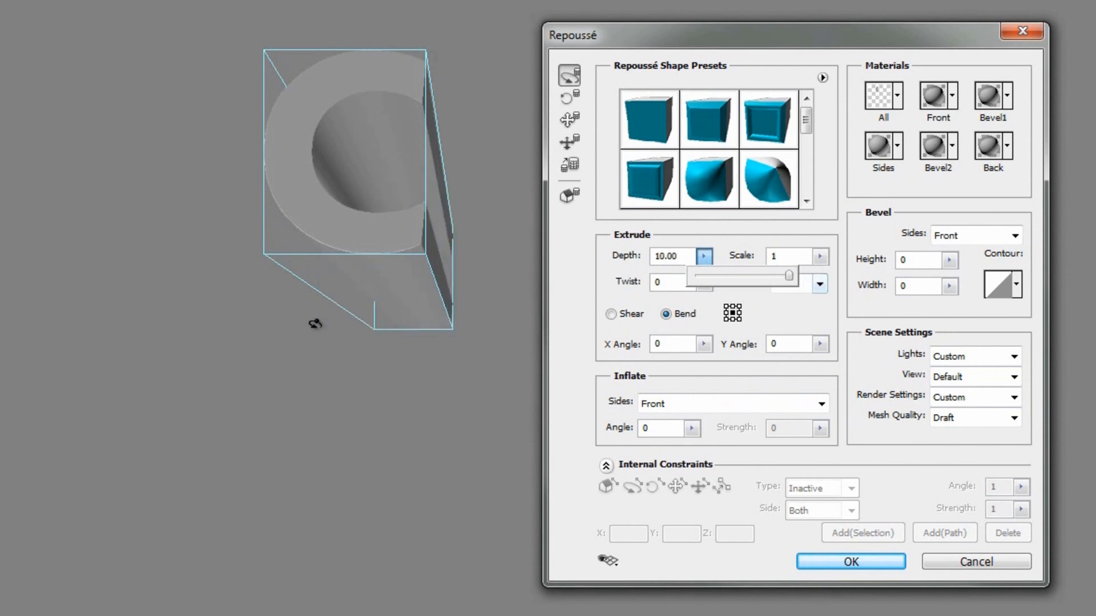
pyautogui.click(460, 220)
pyautogui.moveTo(411, 153); pyautogui.dragTo(324, 191)
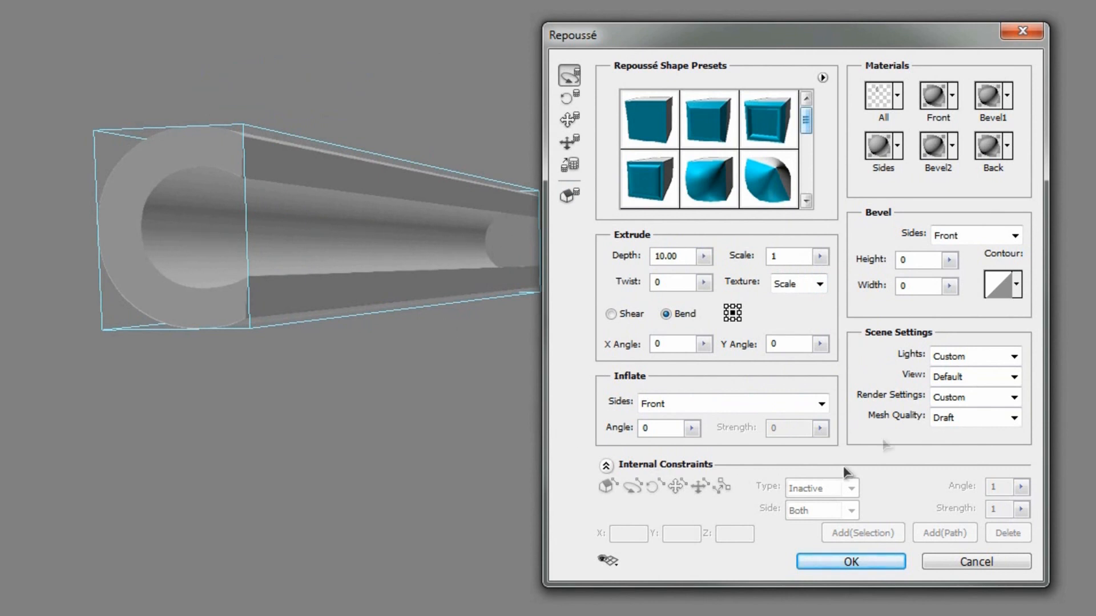
# - Taper the extrusion of the C to a point with scale 0 and set its twist to 560
pyautogui.click(820, 257)
pyautogui.moveTo(822, 280); pyautogui.dragTo(801, 286)
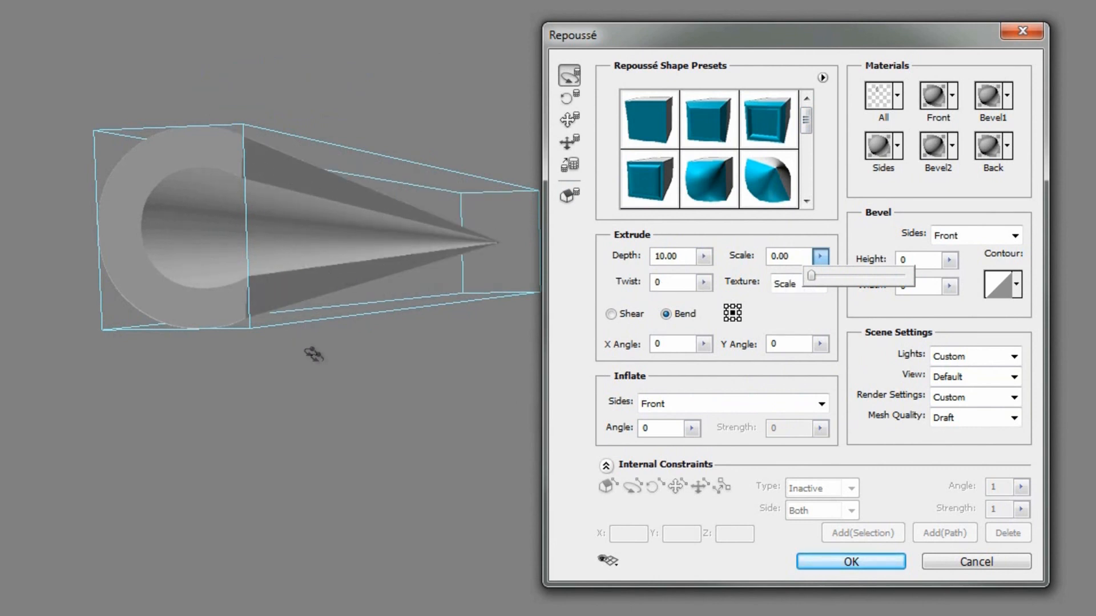
pyautogui.click(607, 285)
pyautogui.write('560')
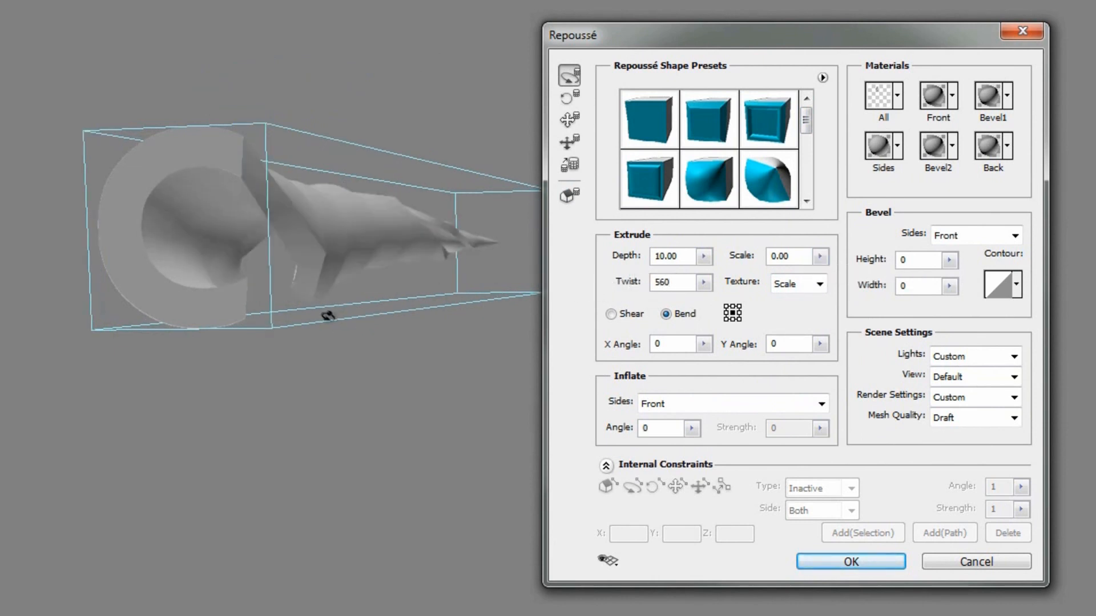
# - Rotate the twisted C so its tip points to the upper right and set the mesh quality to Best
pyautogui.moveTo(245, 266); pyautogui.dragTo(321, 462)
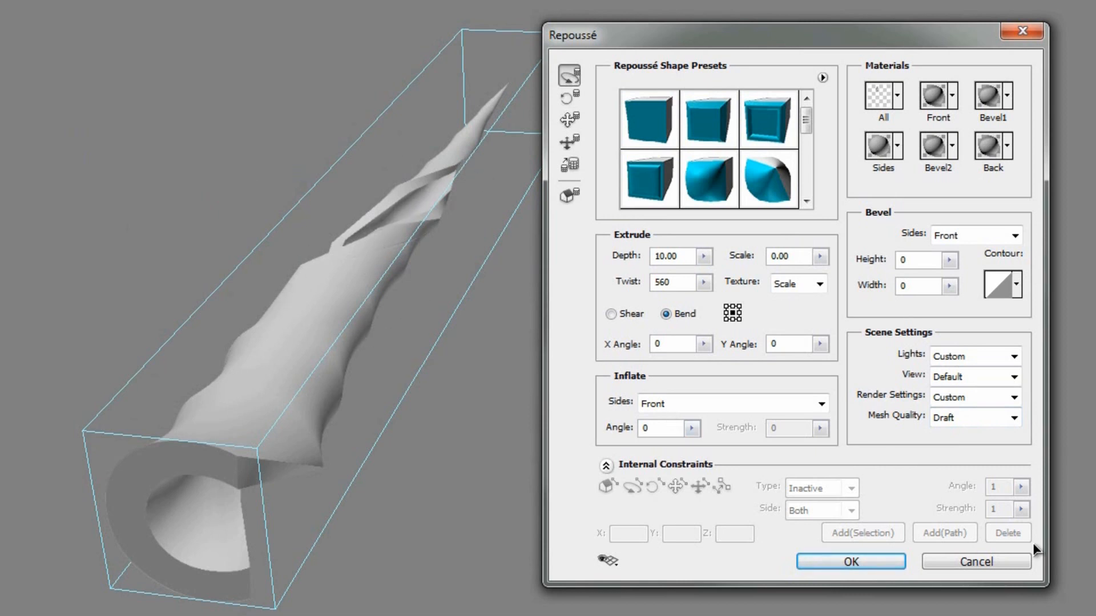
pyautogui.click(968, 423)
pyautogui.click(959, 467)
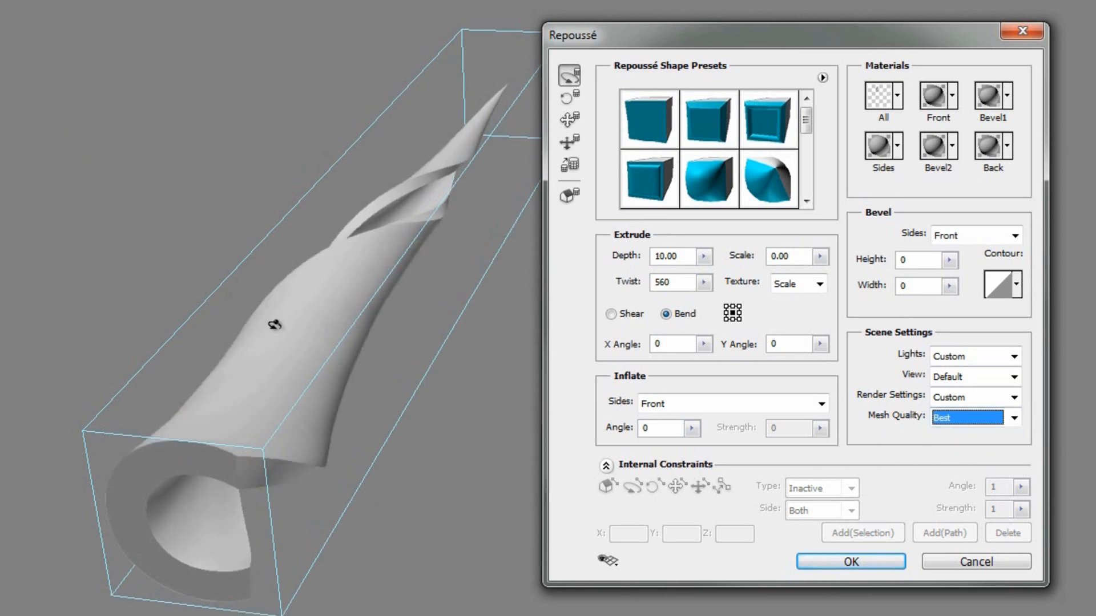
# - Rotate the twisted C so its front face points at the viewer and the tapered tip recedes behind it
pyautogui.moveTo(247, 485); pyautogui.dragTo(376, 320)
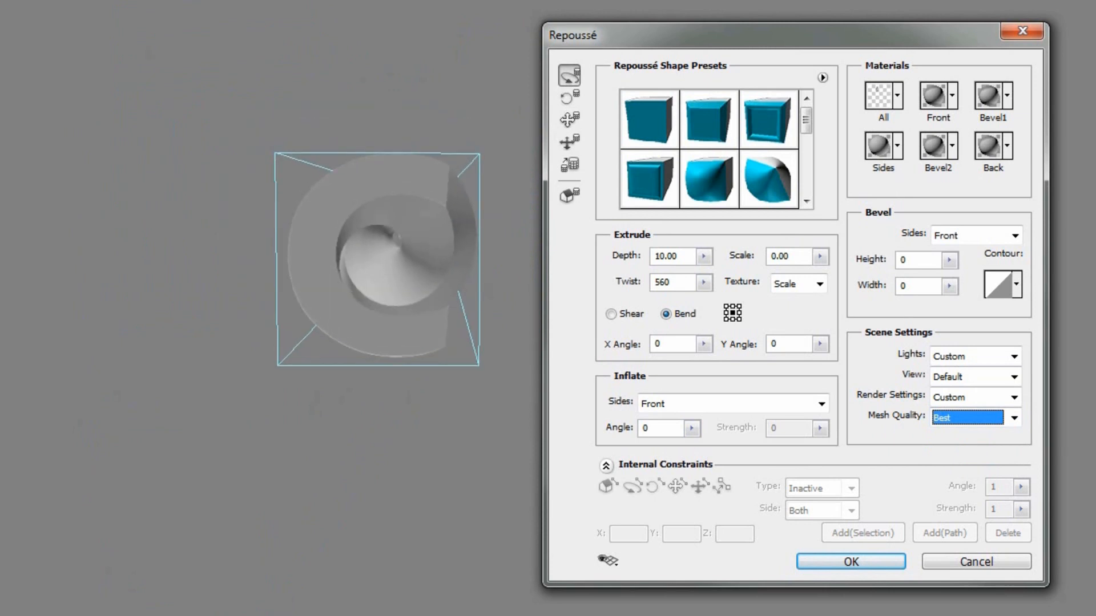
pyautogui.moveTo(370, 465); pyautogui.dragTo(365, 456)
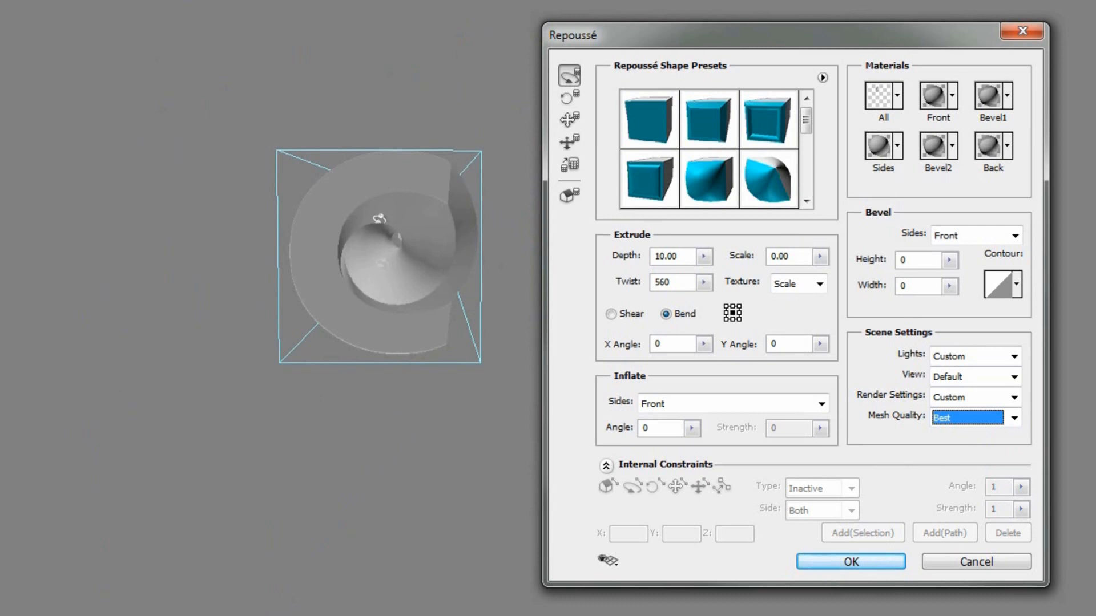
pyautogui.click(567, 76)
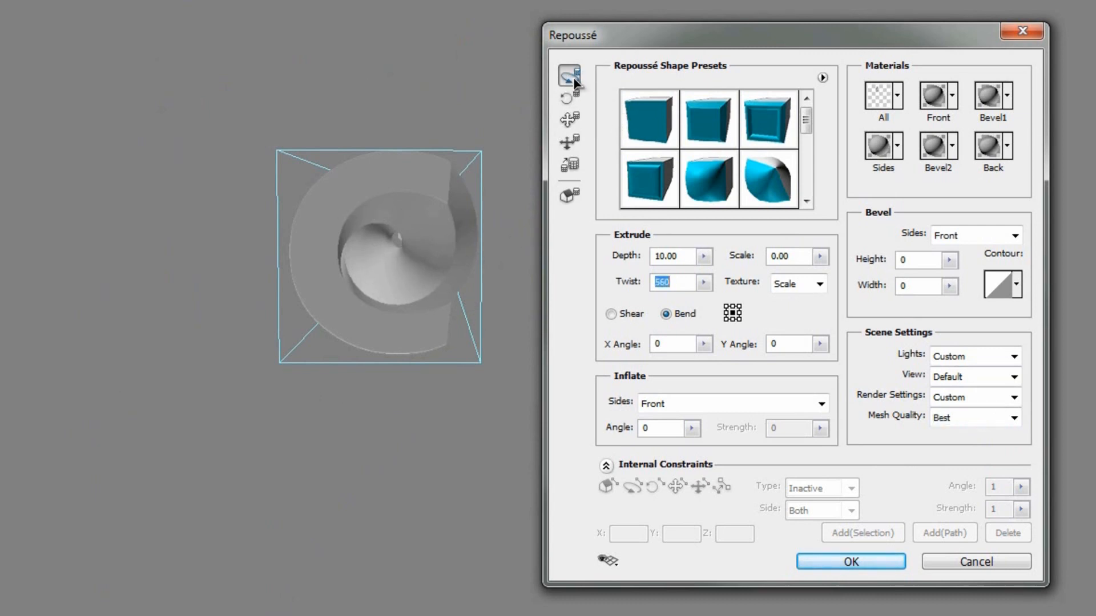
pyautogui.moveTo(398, 255)
pyautogui.mouseDown()
pyautogui.moveTo(291, 255)
pyautogui.moveTo(382, 260)
pyautogui.mouseUp()
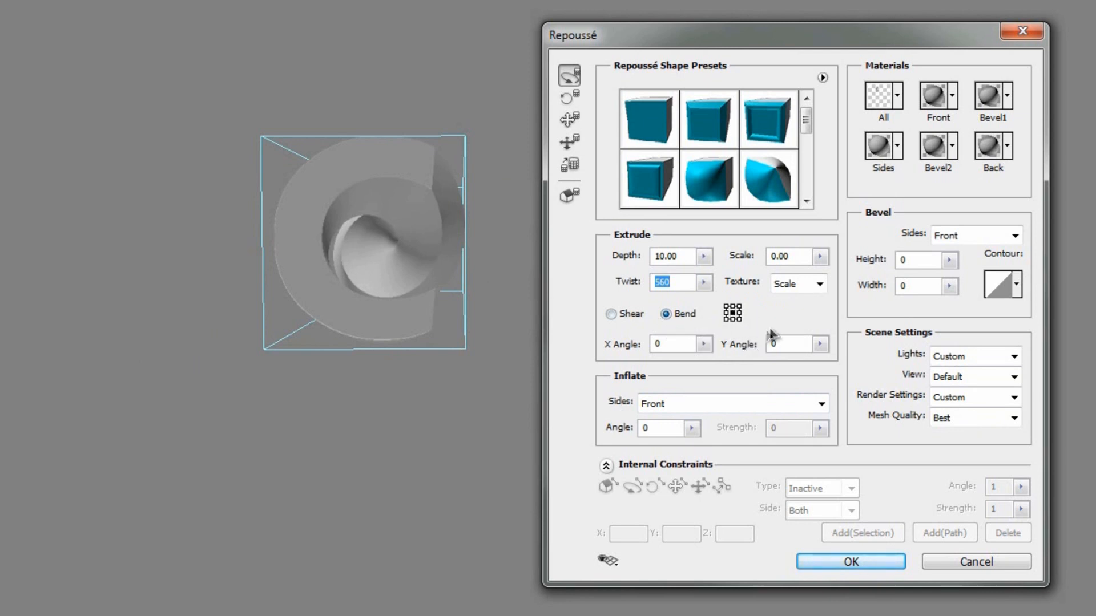
# - Set the extrusion's deformation origin to the middle-right reference point and apply the Repoussé settings to the C
pyautogui.click(740, 314)
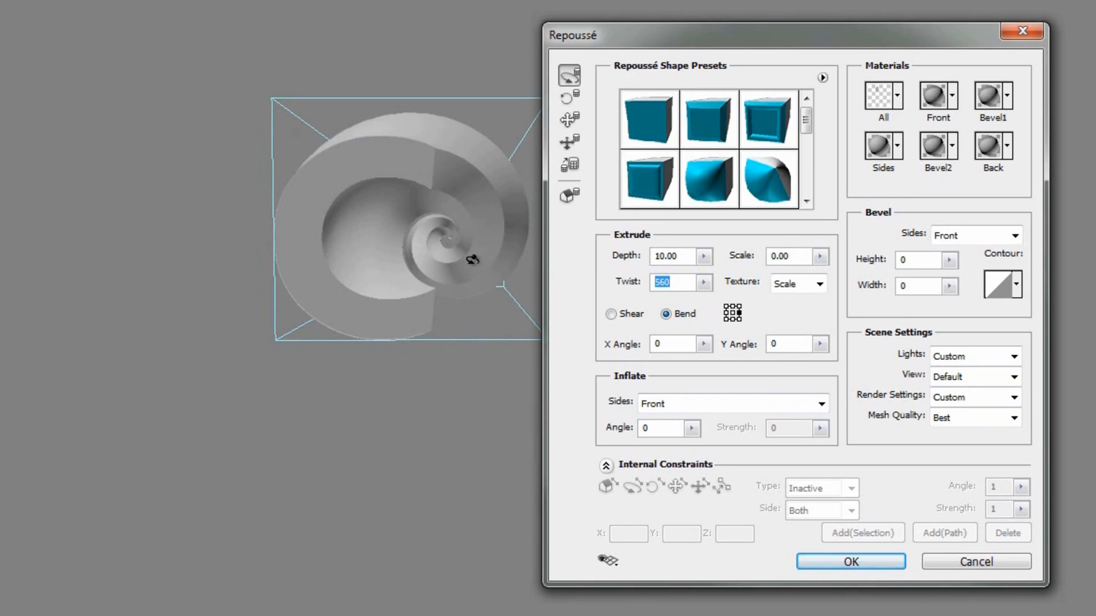
pyautogui.click(740, 307)
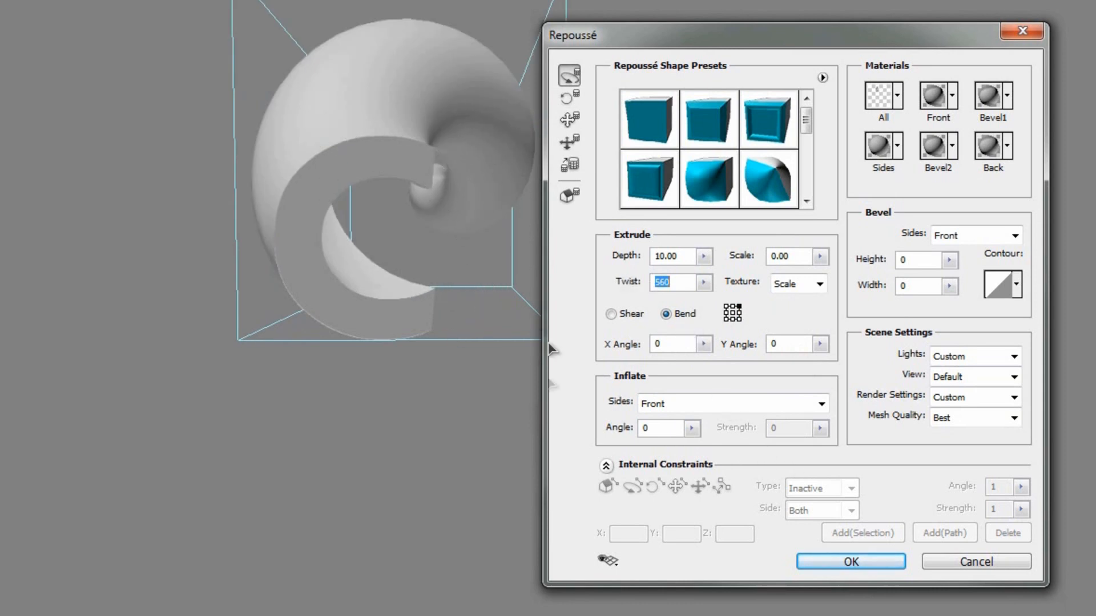
pyautogui.click(740, 318)
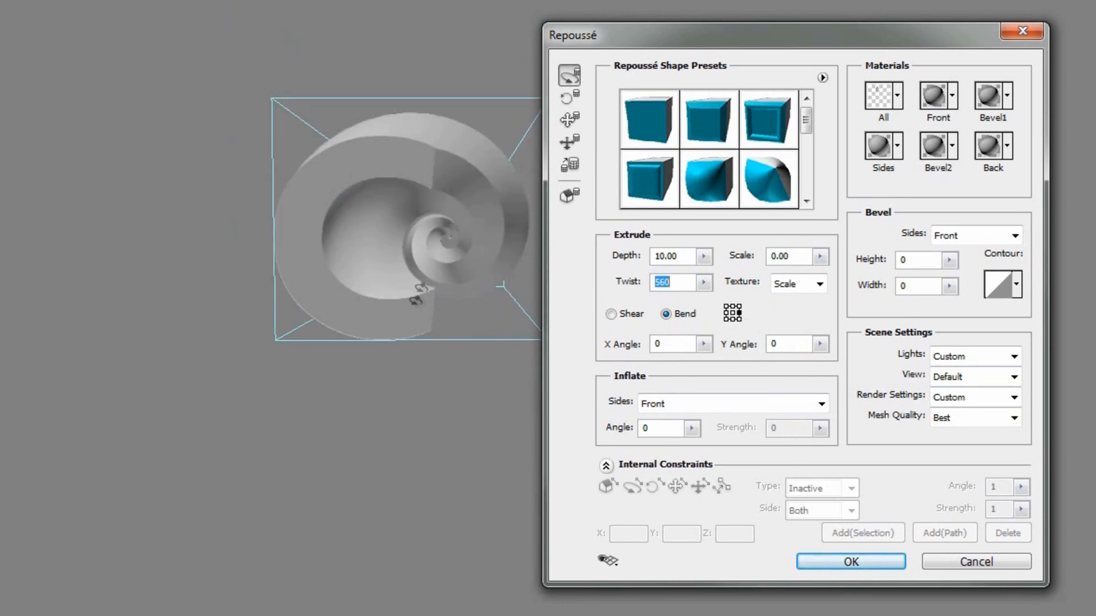
pyautogui.moveTo(426, 280); pyautogui.dragTo(388, 259)
pyautogui.click(882, 564)
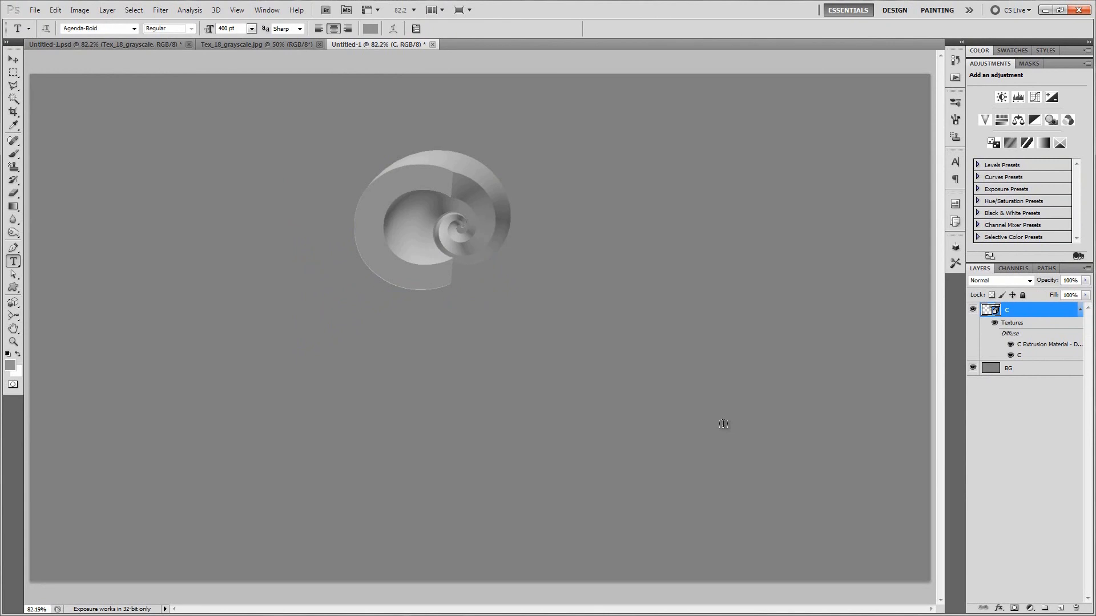
# - Open the 3D light settings for the C and raise the intensity of Infinite Light 1 to 1.29
pyautogui.click(956, 248)
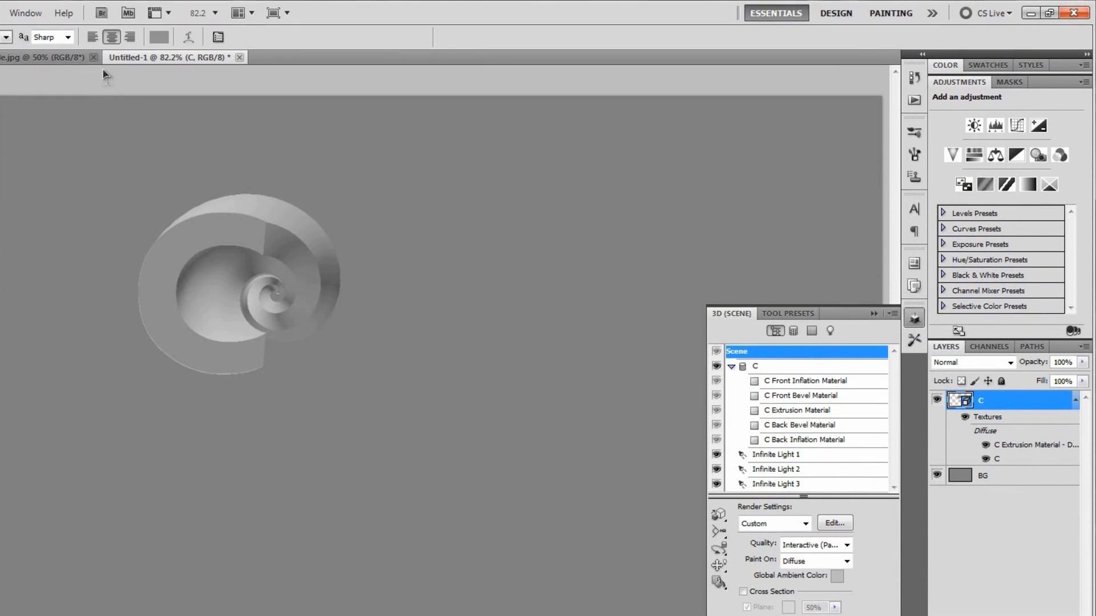
pyautogui.click(37, 17)
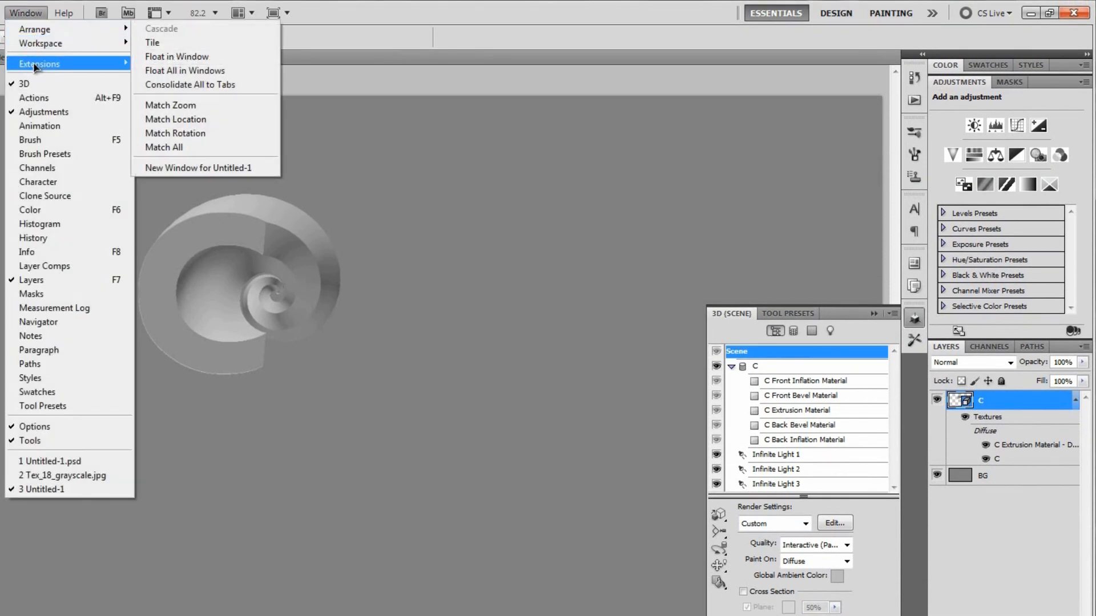
pyautogui.click(23, 14)
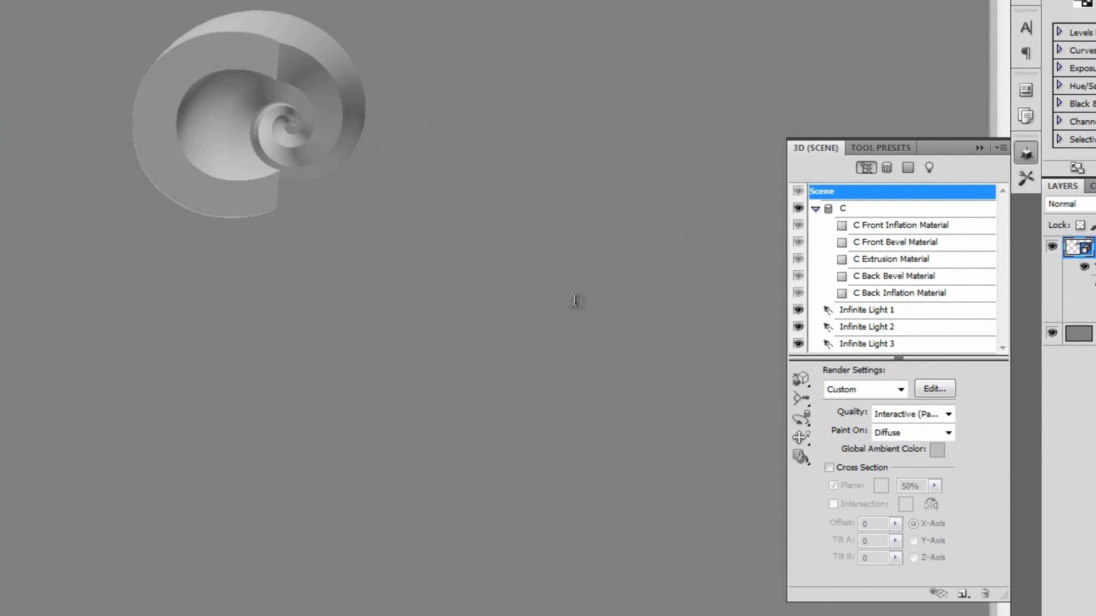
pyautogui.click(930, 169)
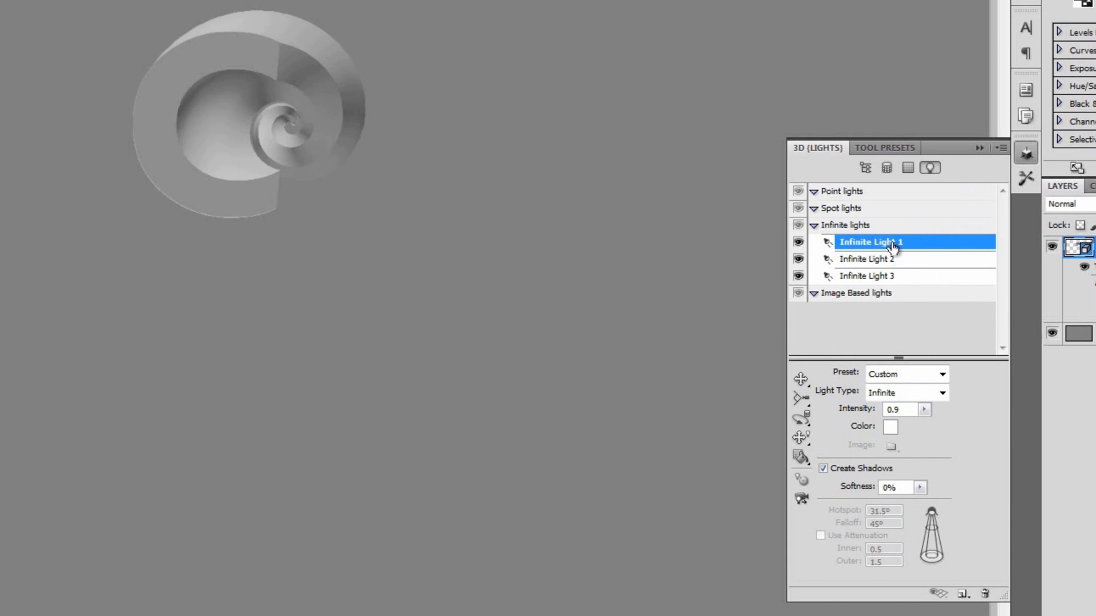
pyautogui.click(924, 410)
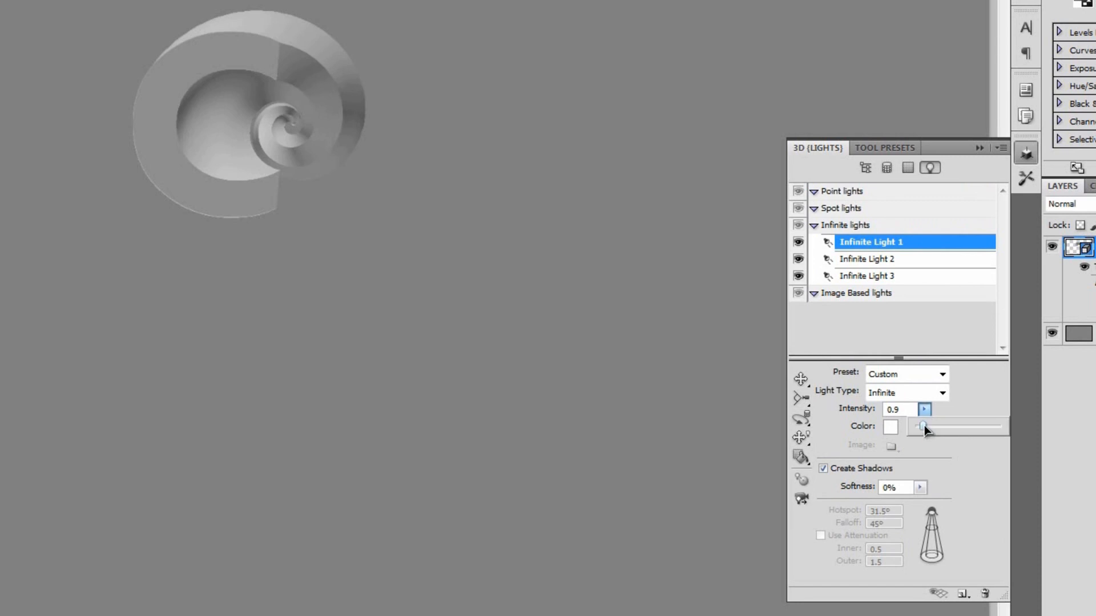
pyautogui.moveTo(926, 428); pyautogui.dragTo(927, 428)
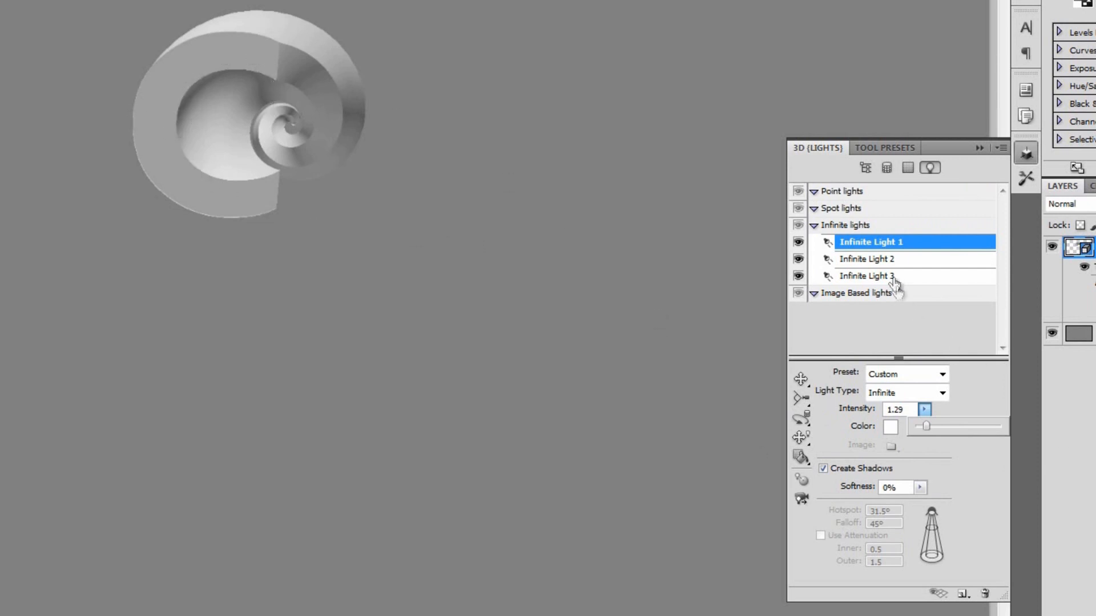
# - Set the colour of Infinite Light 2 to light blue, b5ddff
pyautogui.click(870, 260)
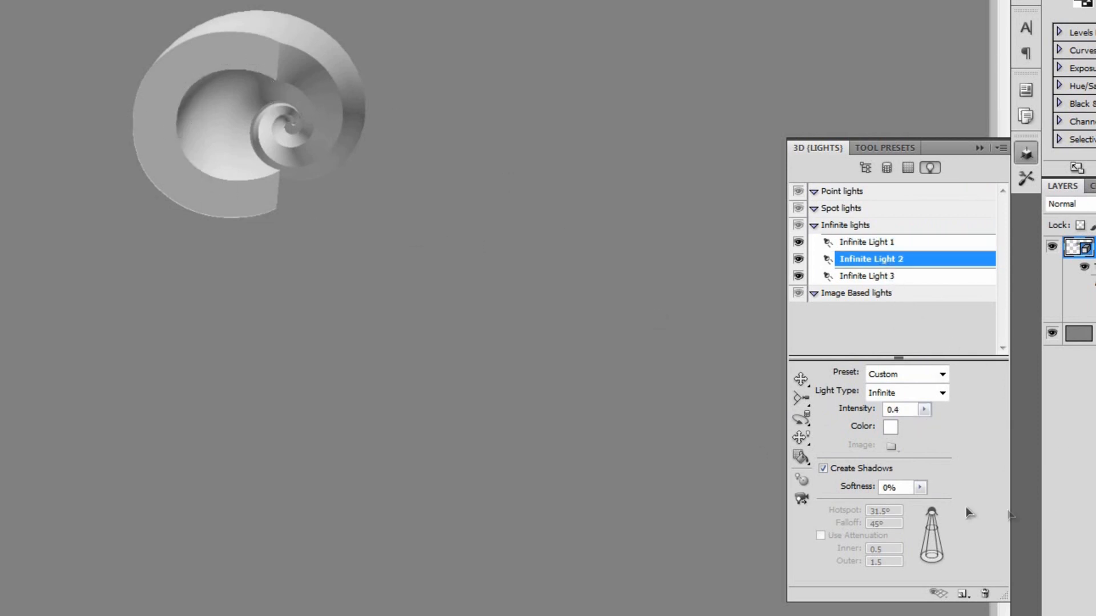
pyautogui.click(891, 430)
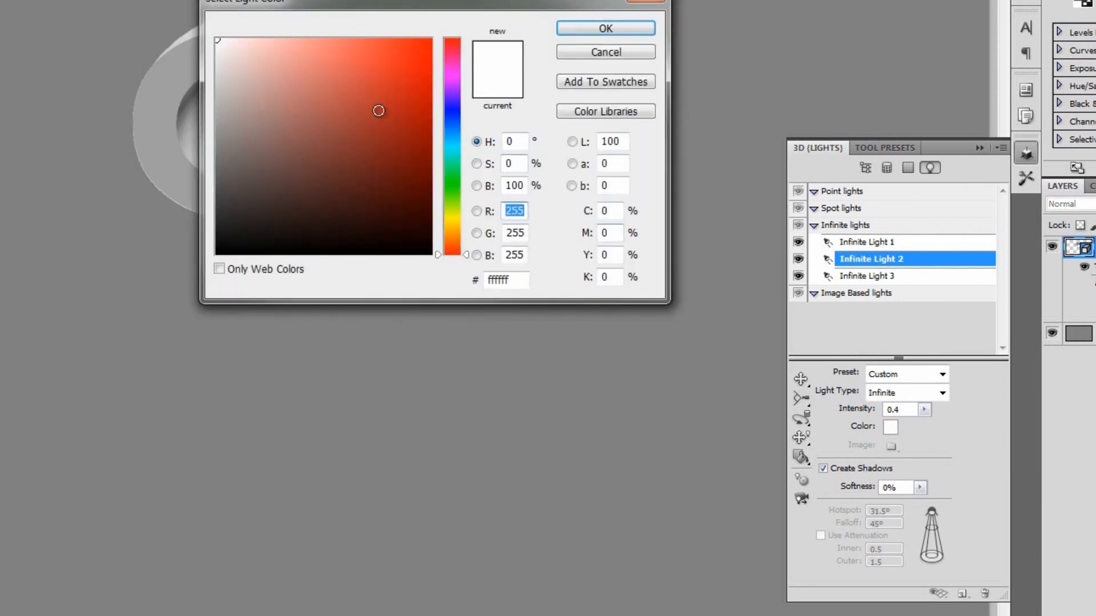
pyautogui.click(457, 135)
pyautogui.moveTo(456, 135); pyautogui.dragTo(457, 131)
pyautogui.moveTo(228, 39); pyautogui.dragTo(281, 32)
pyautogui.moveTo(327, 4); pyautogui.dragTo(381, 25)
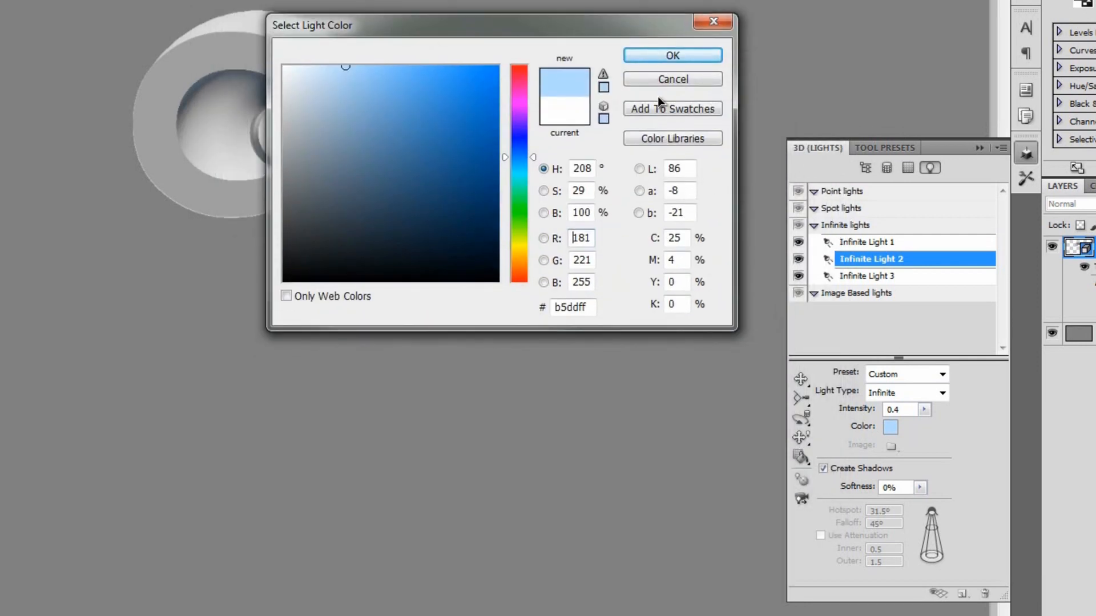
pyautogui.click(671, 60)
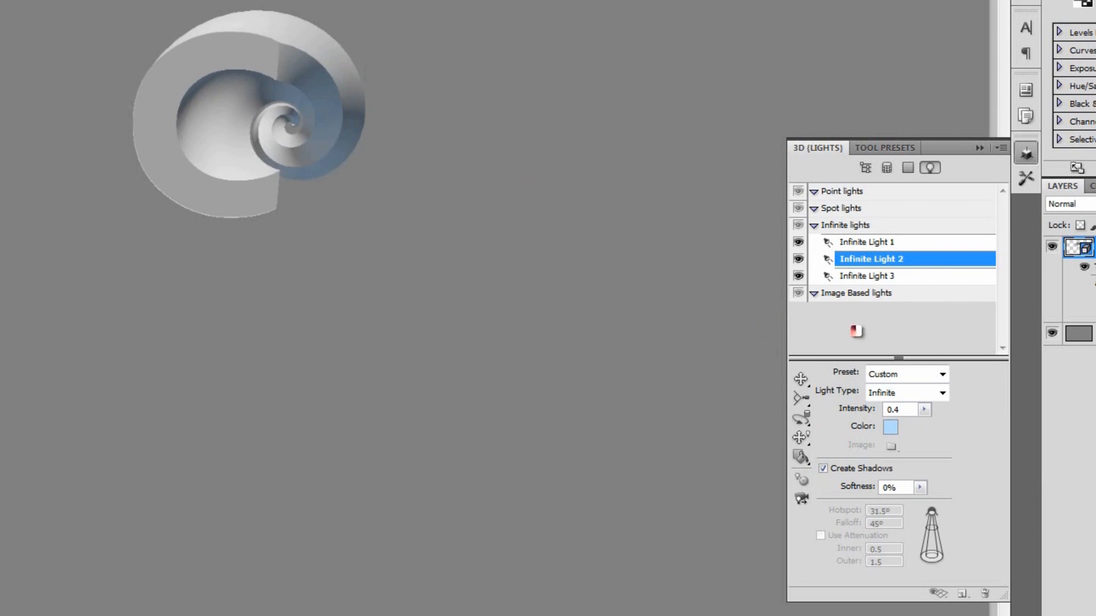
# - Change Infinite Light 3 to a Point light and set its intensity to 1.19
pyautogui.click(874, 278)
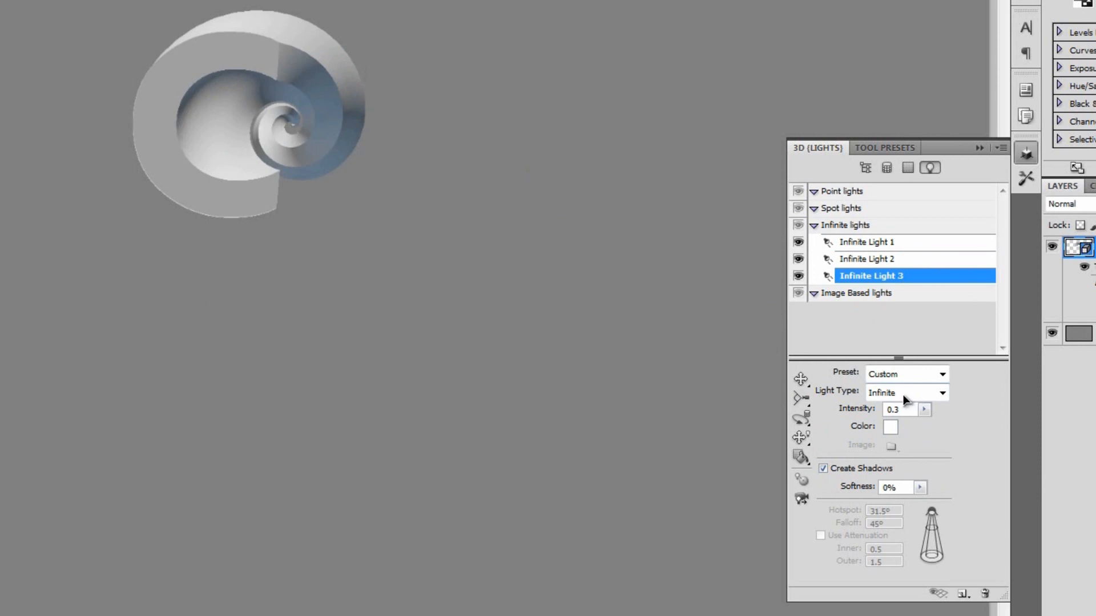
pyautogui.click(942, 394)
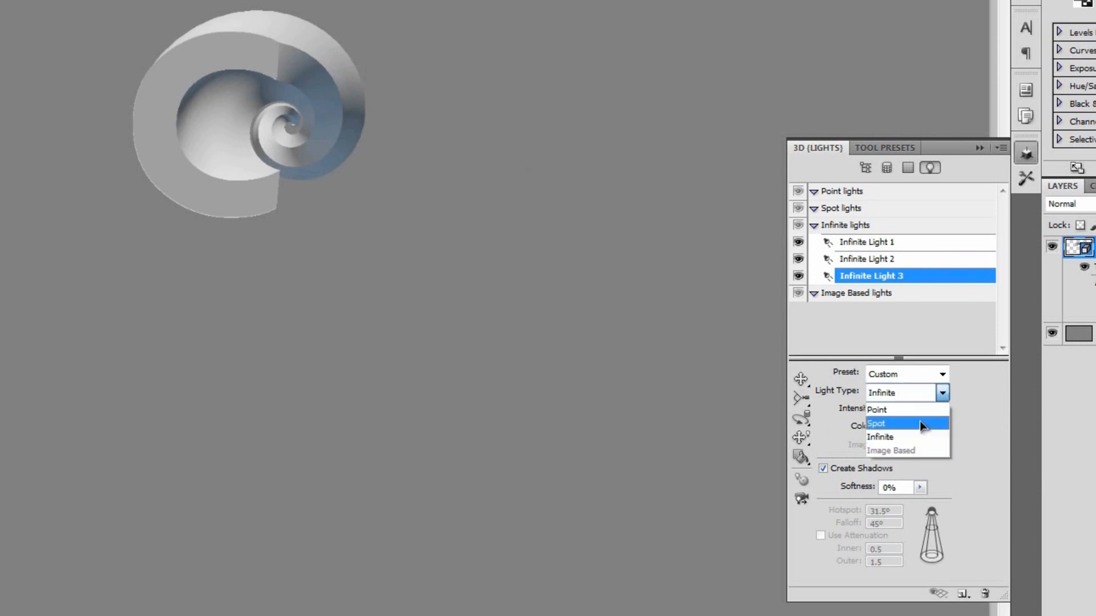
pyautogui.click(919, 412)
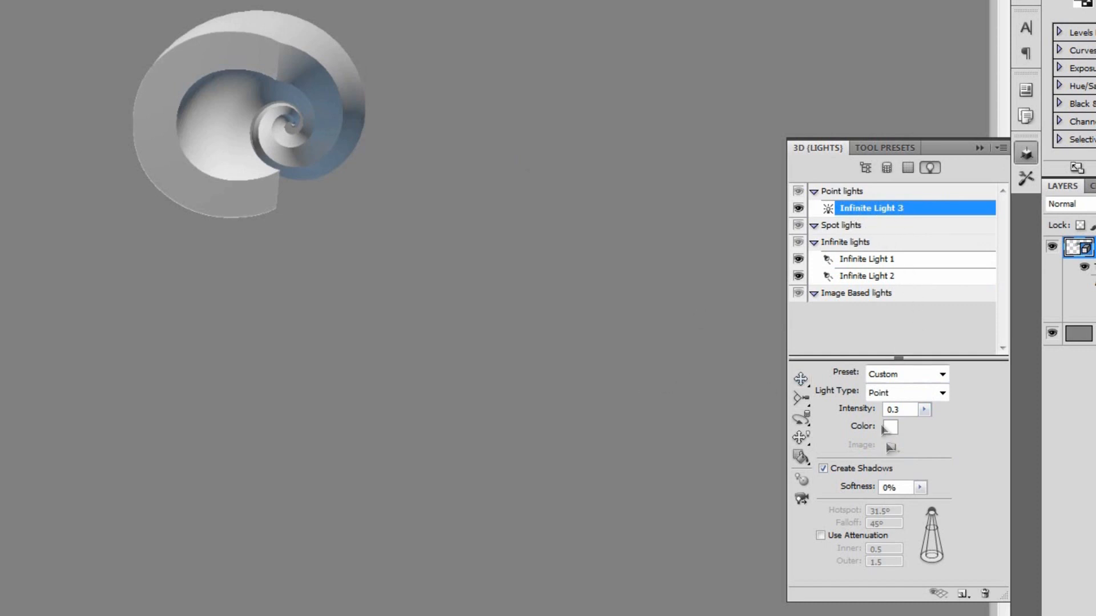
pyautogui.click(924, 409)
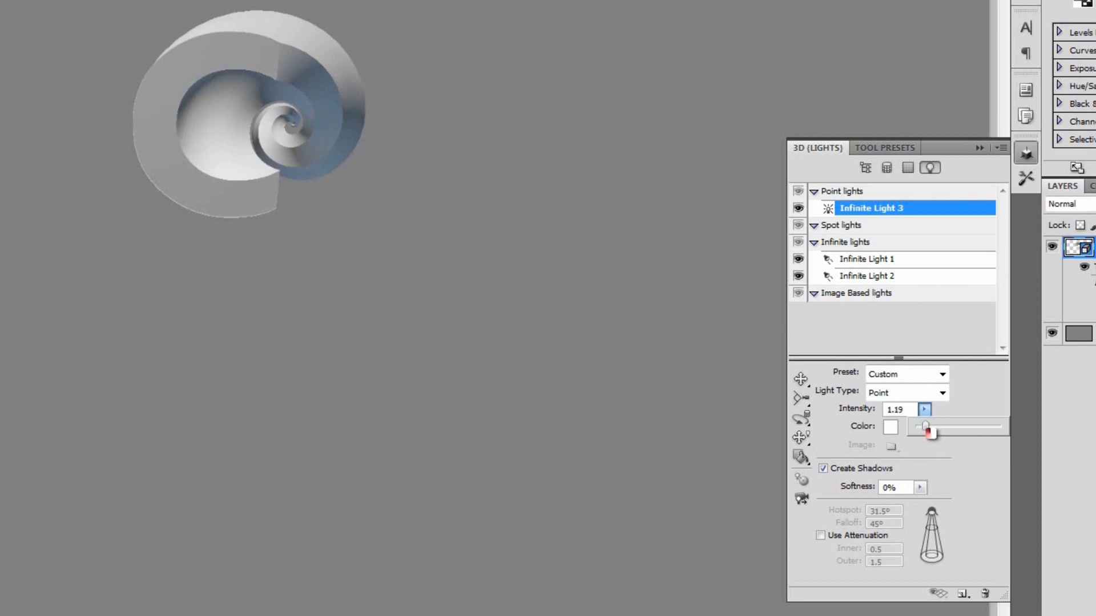
# - Set the colour of the point light Infinite Light 3 to soft blue, a5c4e1
pyautogui.click(889, 435)
pyautogui.click(520, 156)
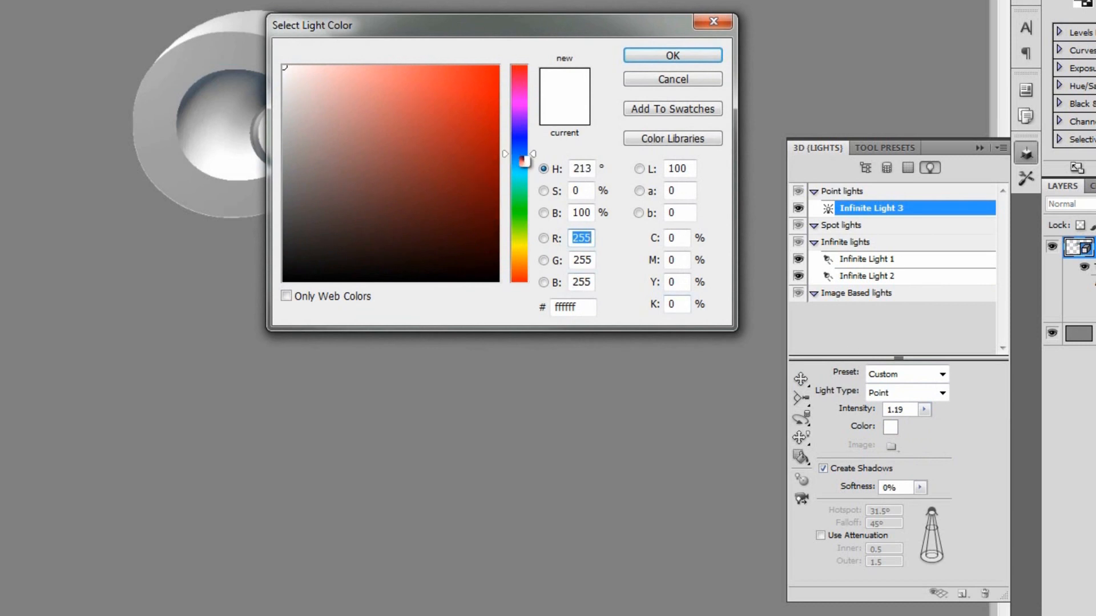
pyautogui.moveTo(313, 80)
pyautogui.mouseDown()
pyautogui.moveTo(340, 82)
pyautogui.moveTo(341, 91)
pyautogui.mouseUp()
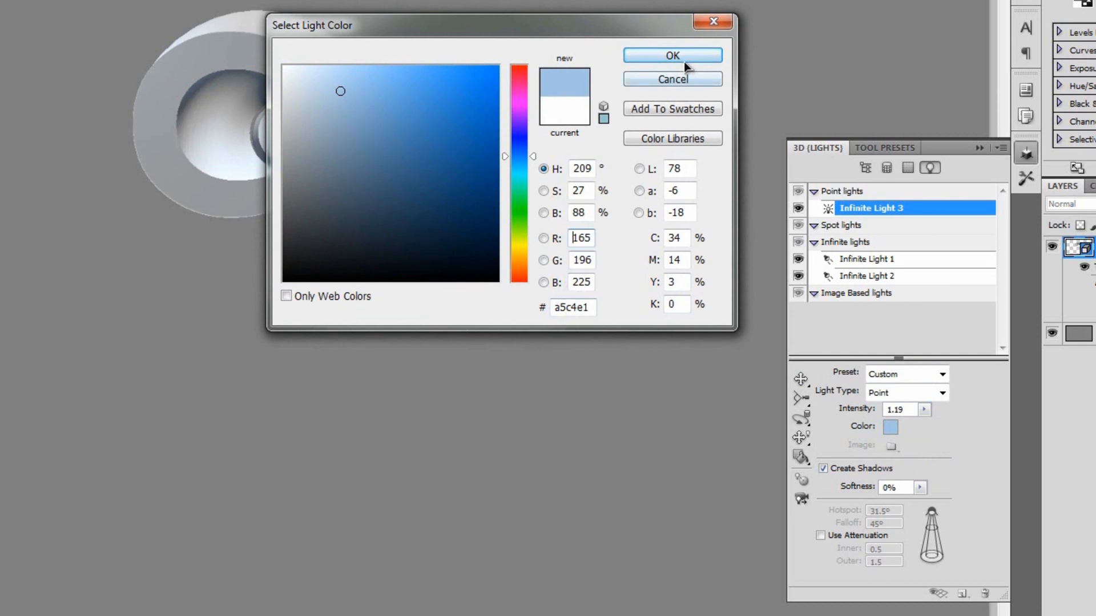
pyautogui.click(671, 56)
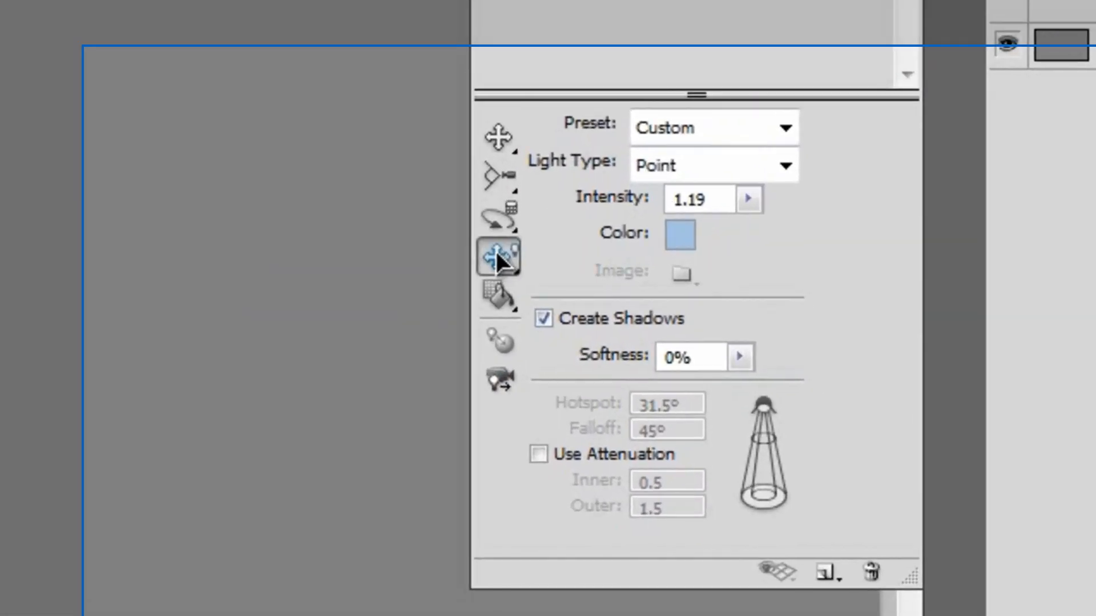
# - Reposition the point light with the 3D Light Pan Tool to about X 859, Y -51, Z -88
pyautogui.click(762, 415)
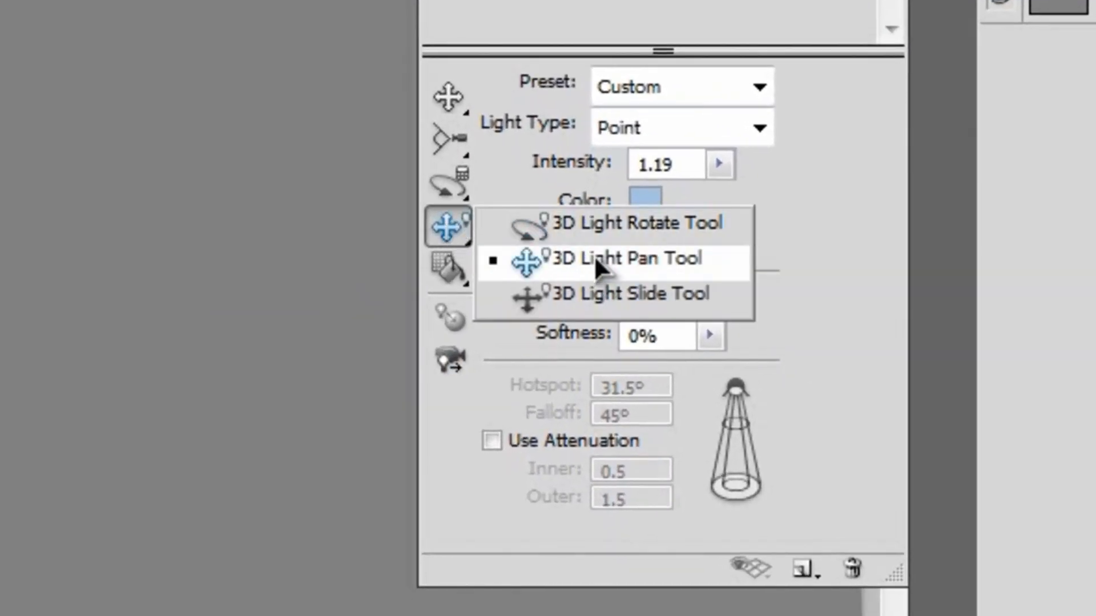
pyautogui.click(717, 259)
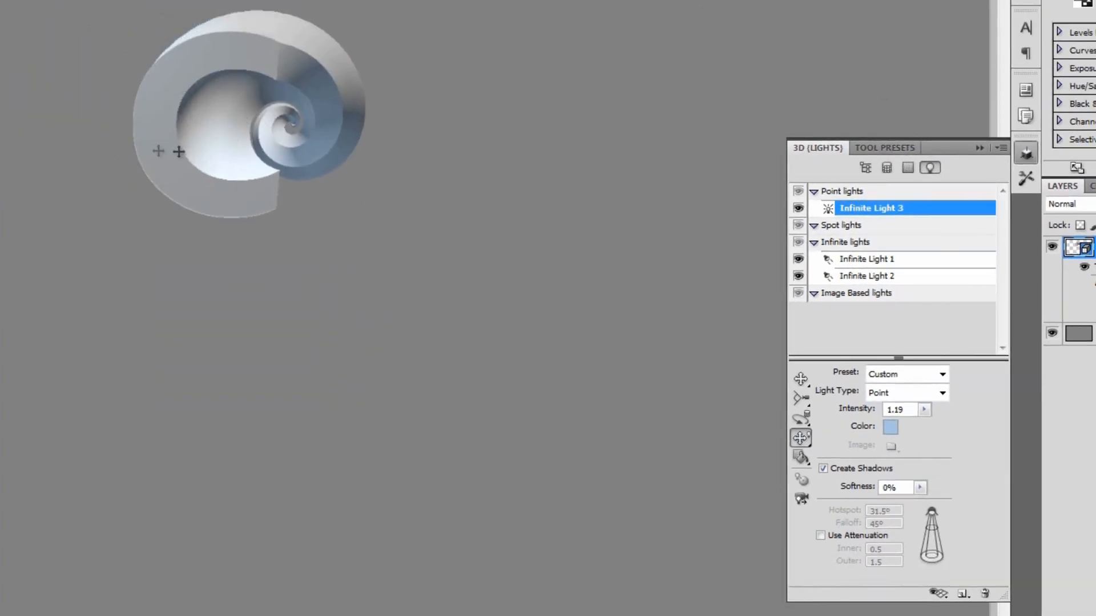
pyautogui.moveTo(246, 125)
pyautogui.mouseDown()
pyautogui.moveTo(254, 196)
pyautogui.moveTo(320, 201)
pyautogui.moveTo(371, 137)
pyautogui.moveTo(386, 46)
pyautogui.moveTo(379, 71)
pyautogui.moveTo(334, 56)
pyautogui.mouseUp()
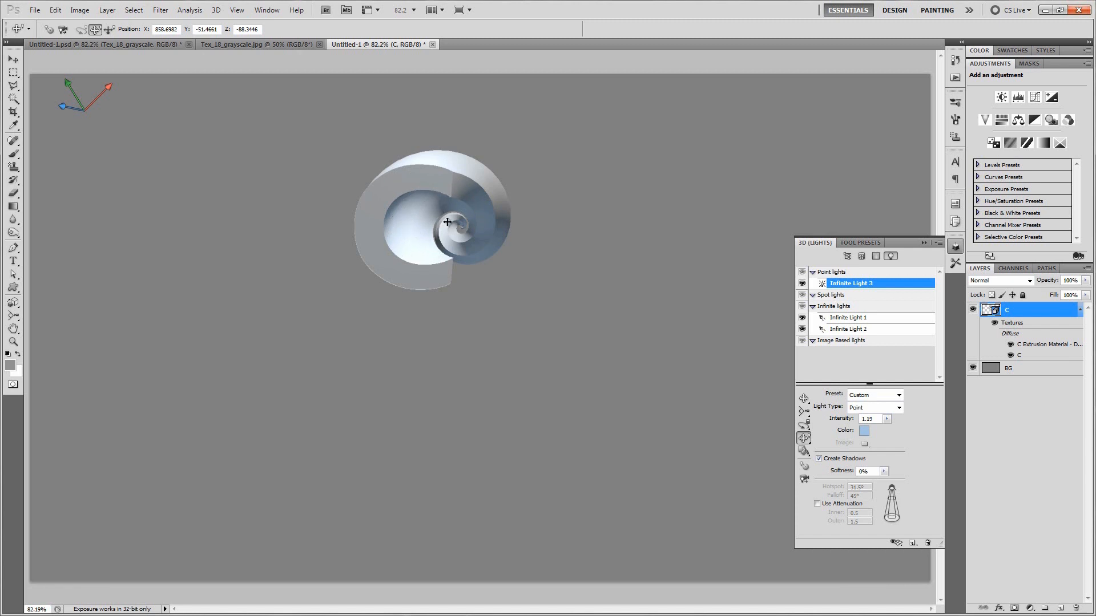
# - Examine the lighting and shape of the letters in the finished CHECK artwork, Untitled-1.psd, at 100% zoom
pyautogui.click(117, 44)
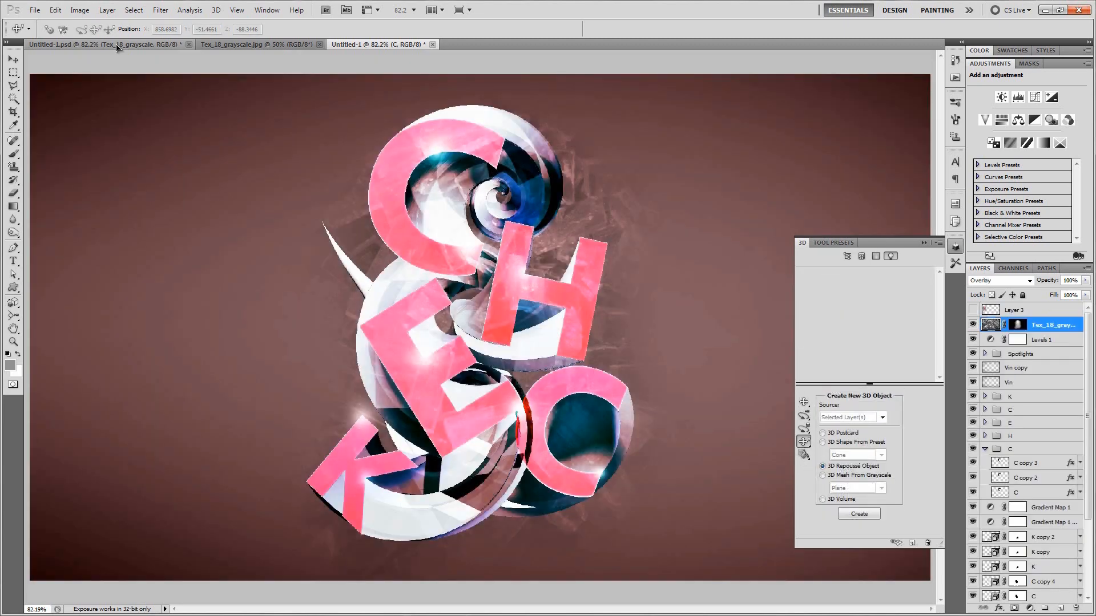
pyautogui.hotkey('ctrl', '1')
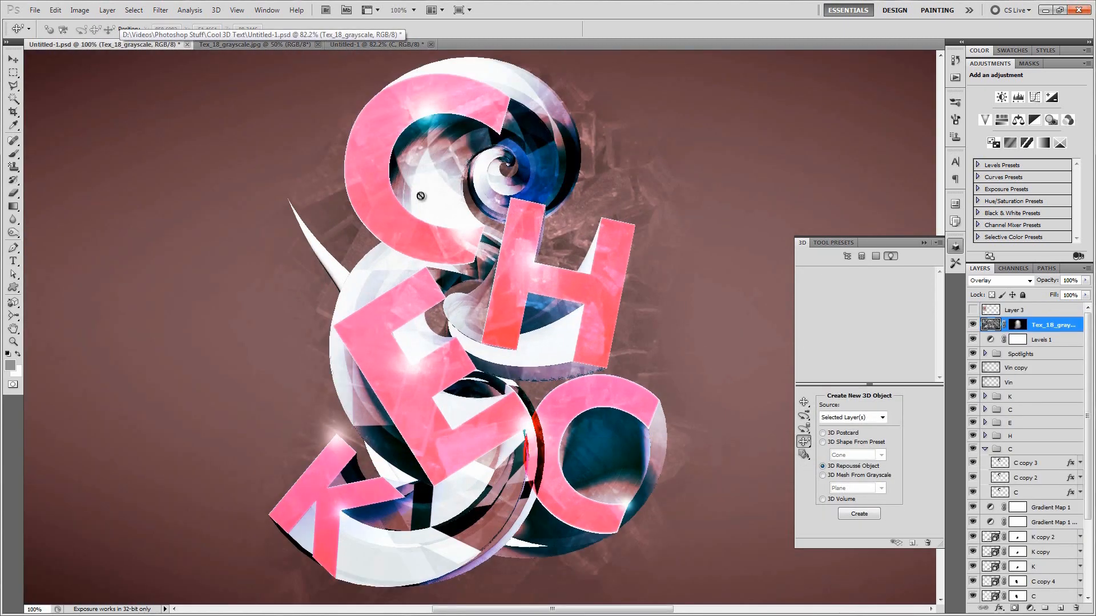
pyautogui.moveTo(501, 156); pyautogui.dragTo(523, 203)
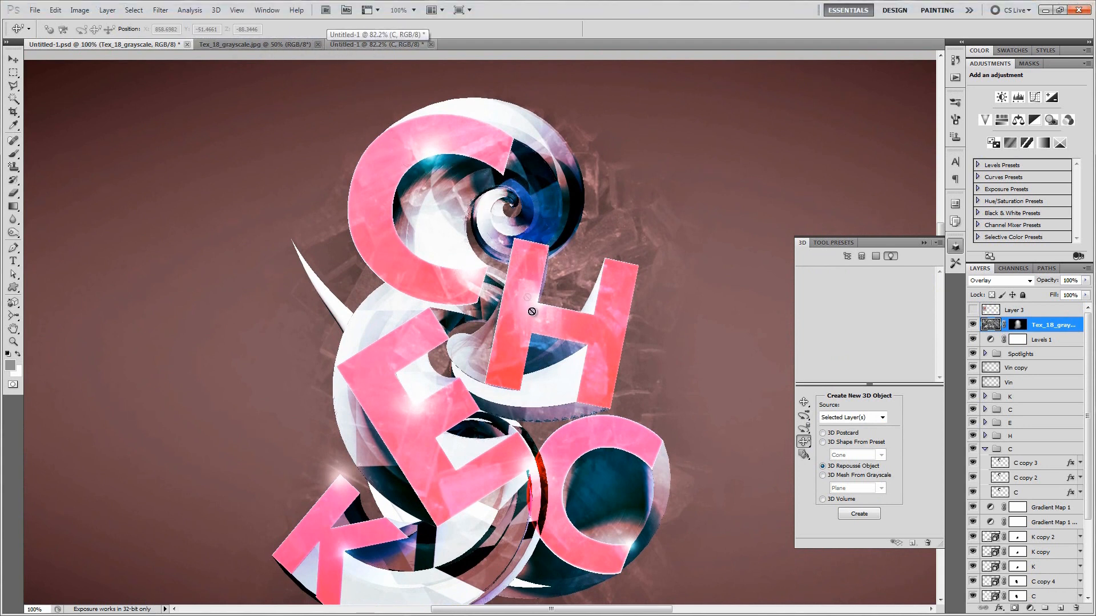
pyautogui.moveTo(519, 427); pyautogui.dragTo(523, 411)
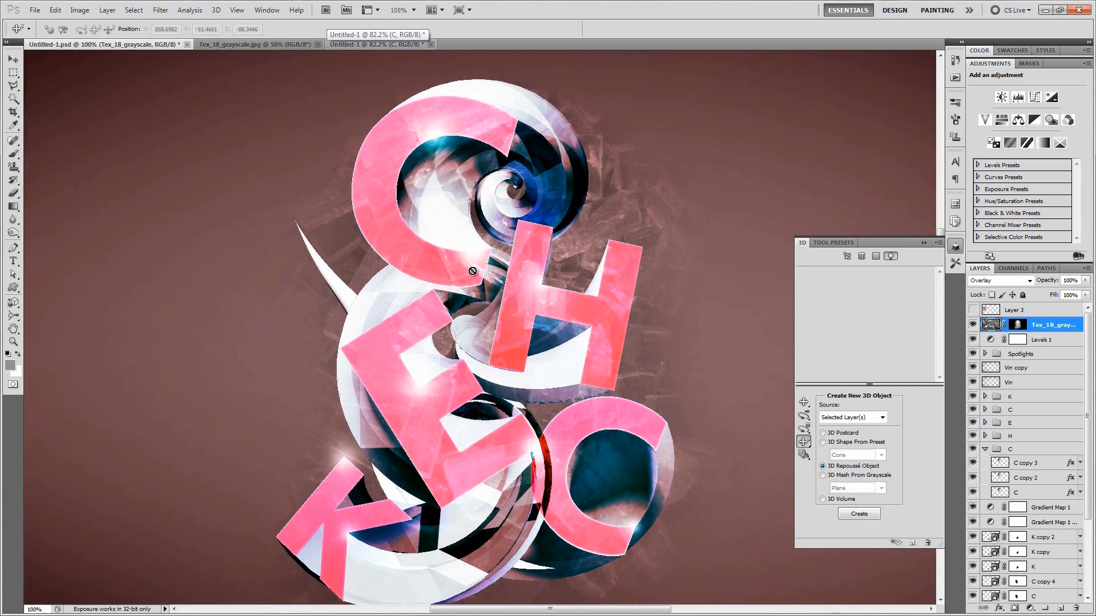
# - Return to the Untitled-1 working document and duplicate the 3D C layer with its texture list collapsed
pyautogui.click(361, 43)
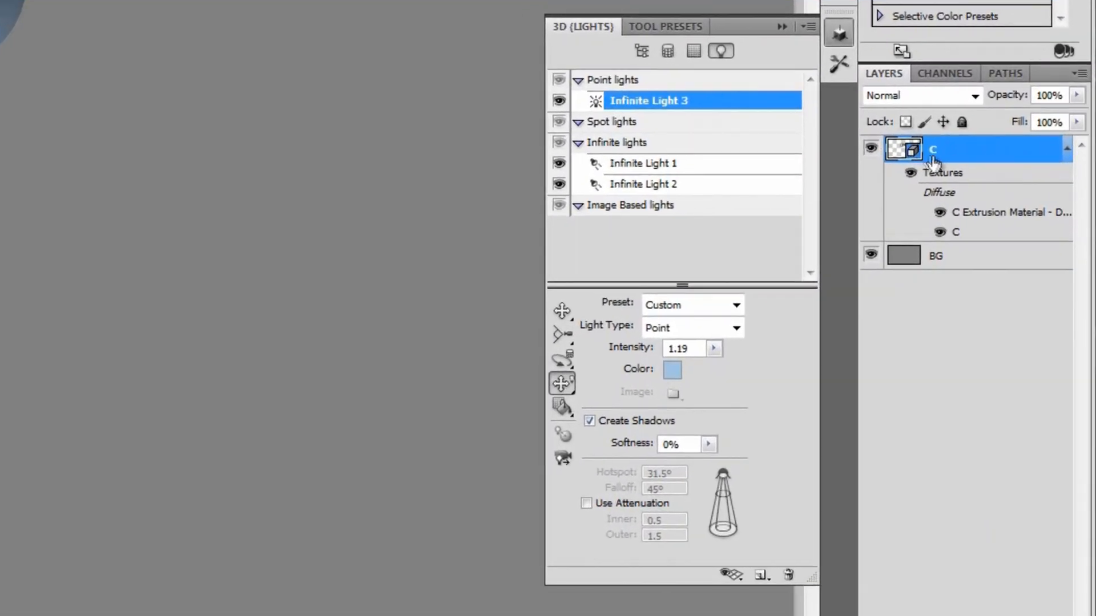
pyautogui.click(1066, 151)
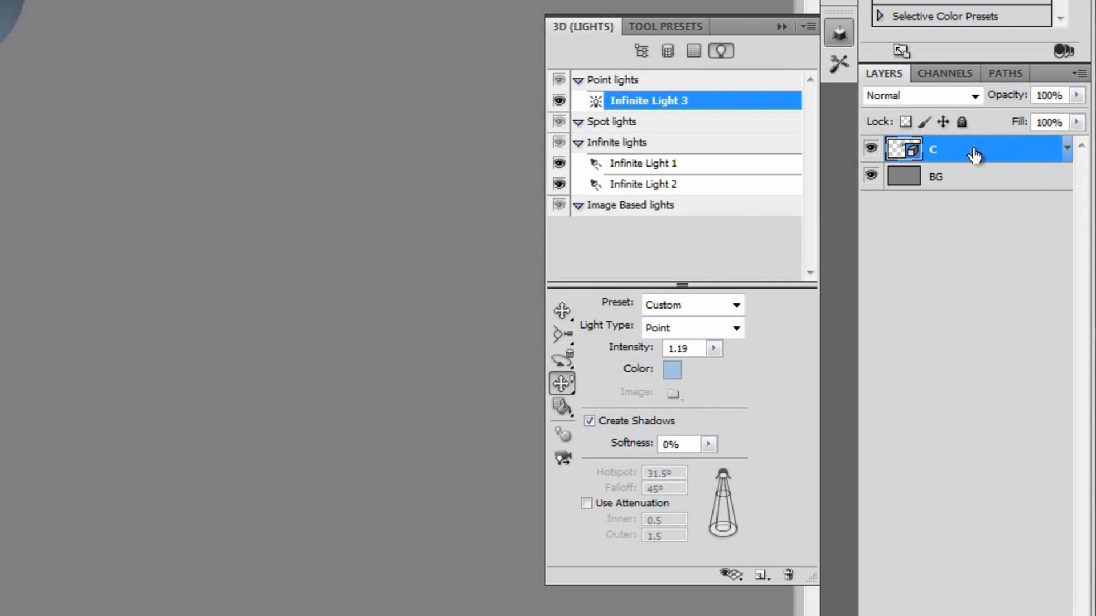
pyautogui.hotkey('ctrl', 'j')
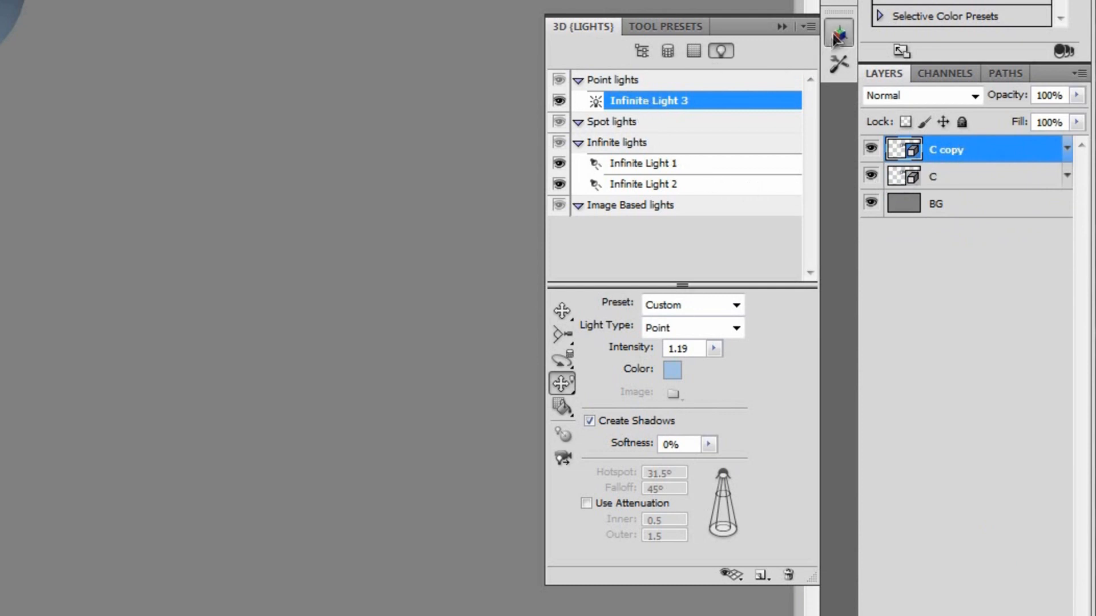
# - Apply the black-and-white checkerboard material preset to the C Extrusion Material of the C copy layer
pyautogui.click(641, 54)
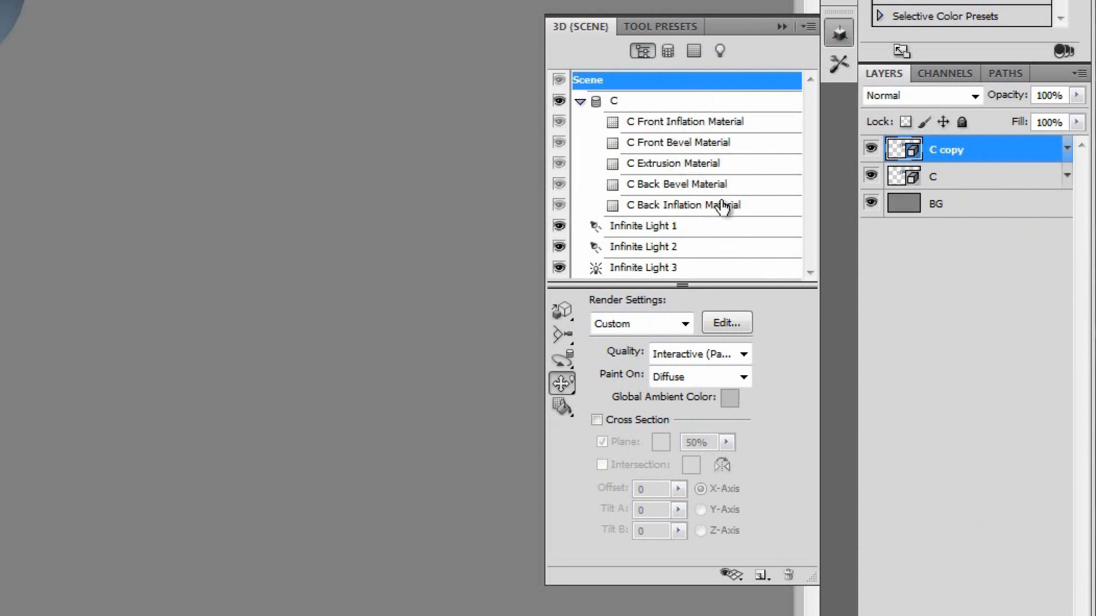
pyautogui.click(720, 169)
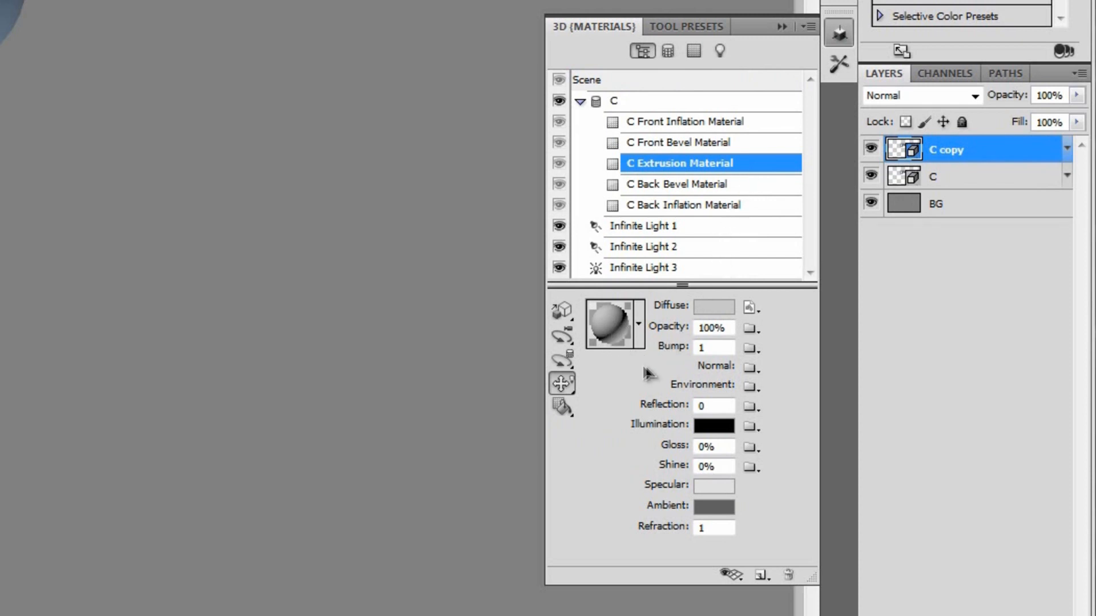
pyautogui.click(638, 323)
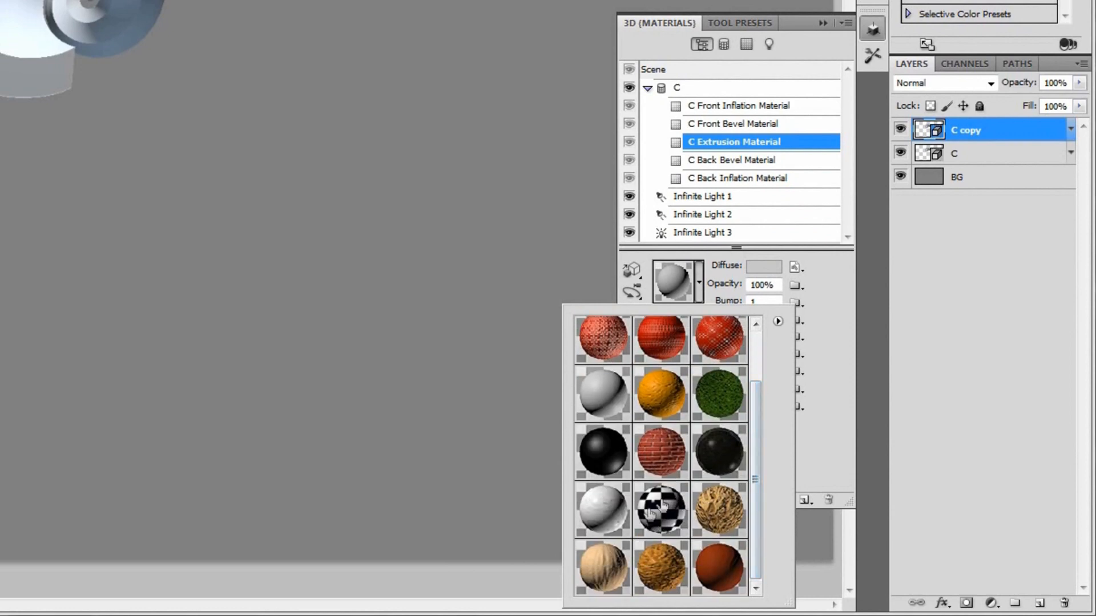
pyautogui.click(667, 522)
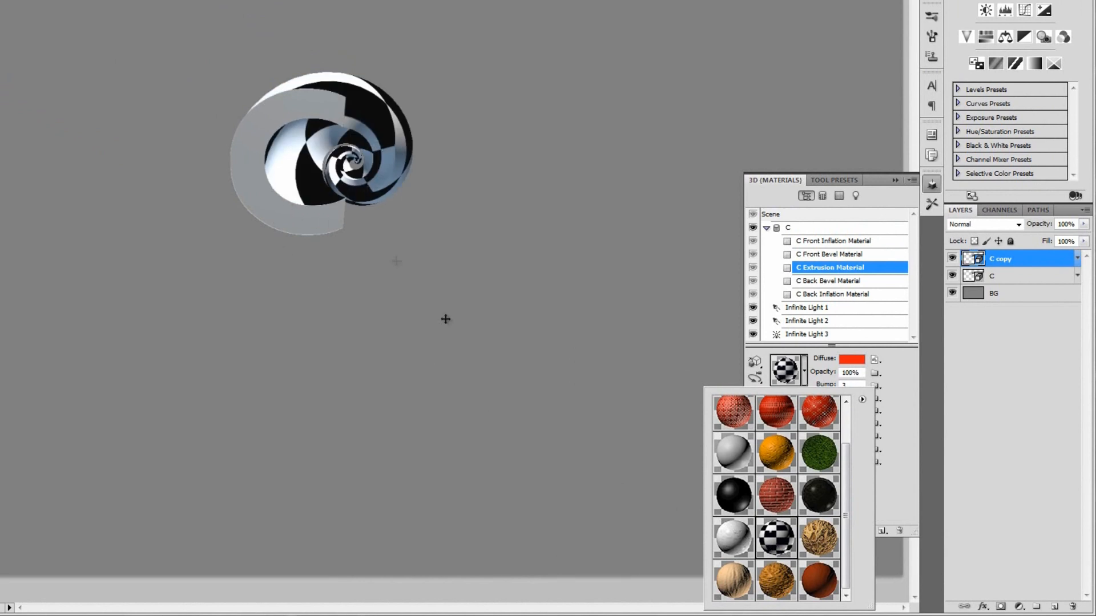
pyautogui.click(805, 376)
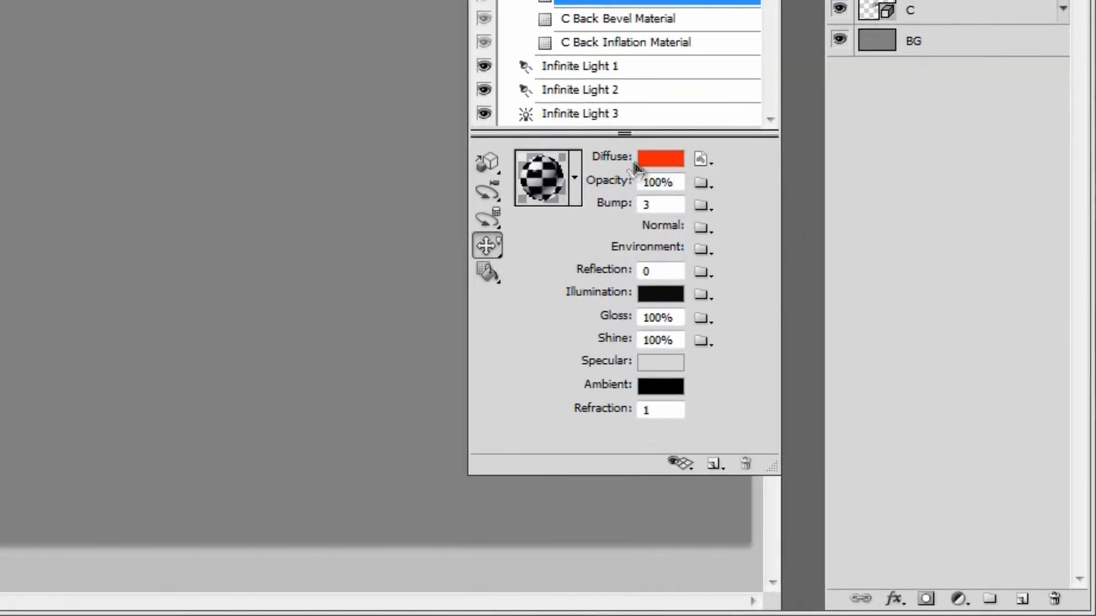
# - Edit the diffuse texture properties of the checkerboard extrusion material, setting U Scale to 0.78 and V Scale to 0.68
pyautogui.click(702, 160)
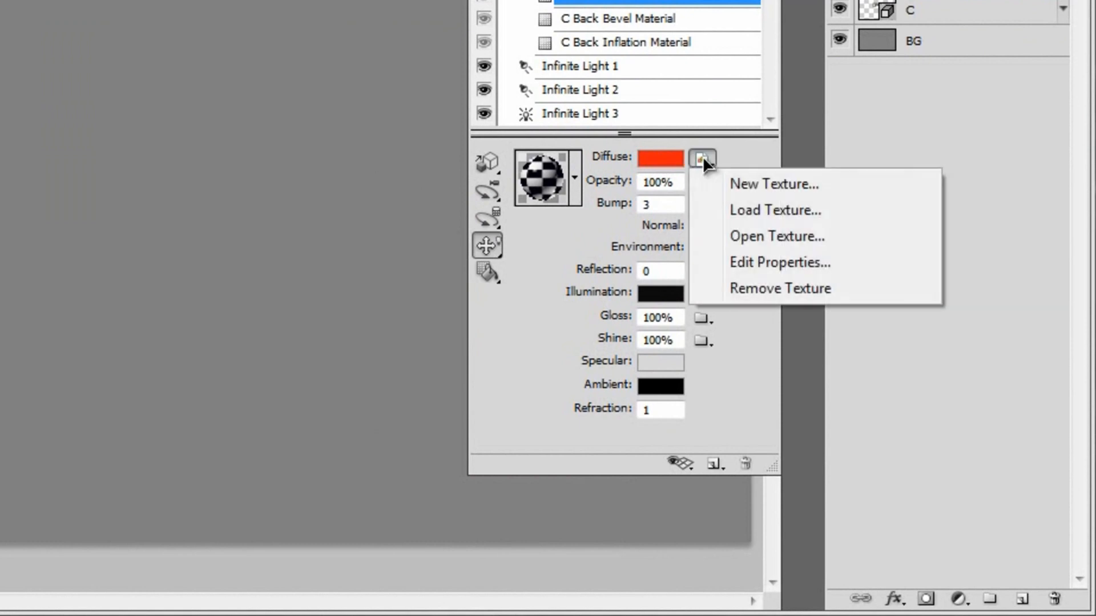
pyautogui.click(789, 263)
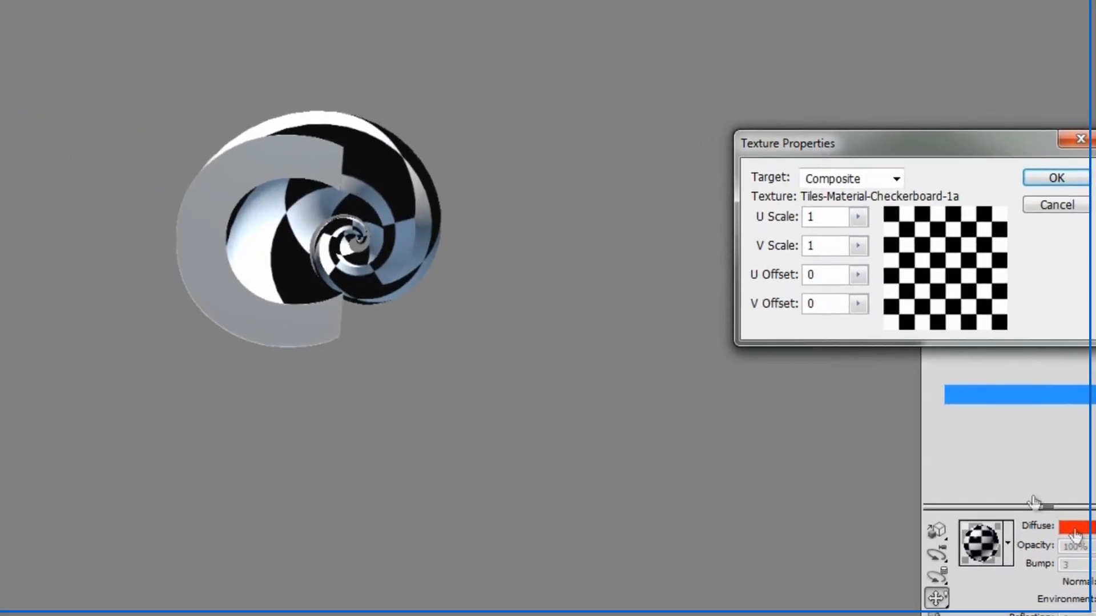
pyautogui.moveTo(926, 161); pyautogui.dragTo(668, 140)
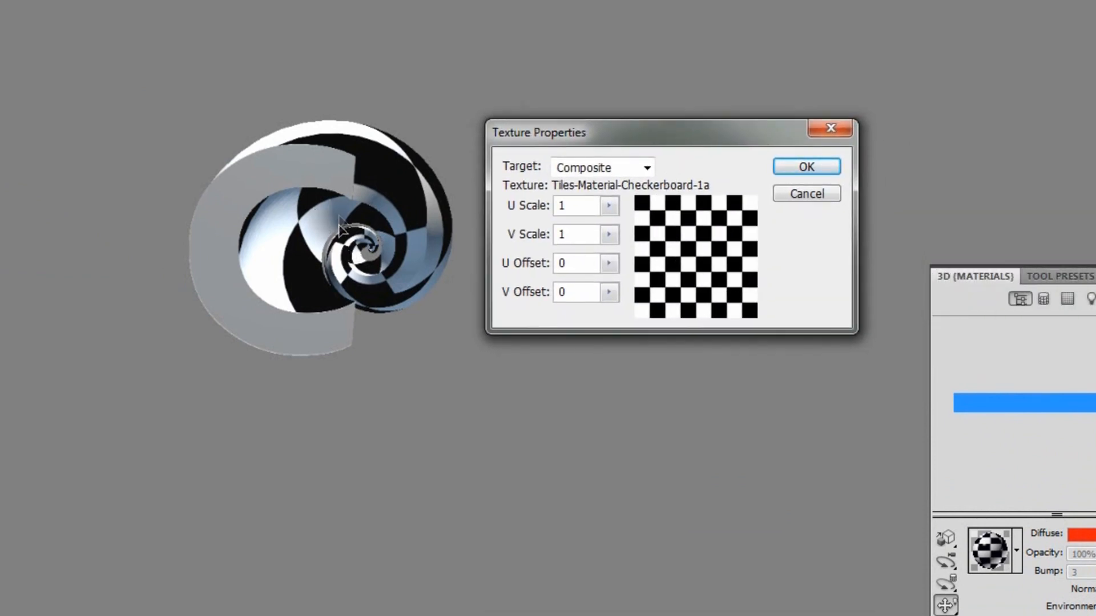
pyautogui.click(609, 207)
pyautogui.moveTo(609, 227); pyautogui.dragTo(609, 227)
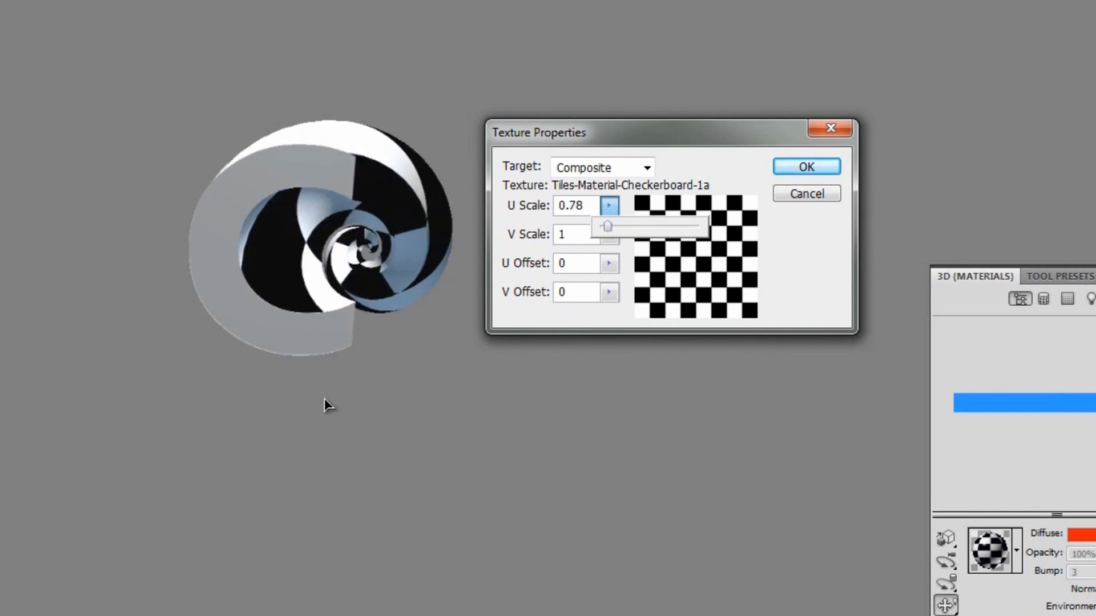
pyautogui.click(609, 238)
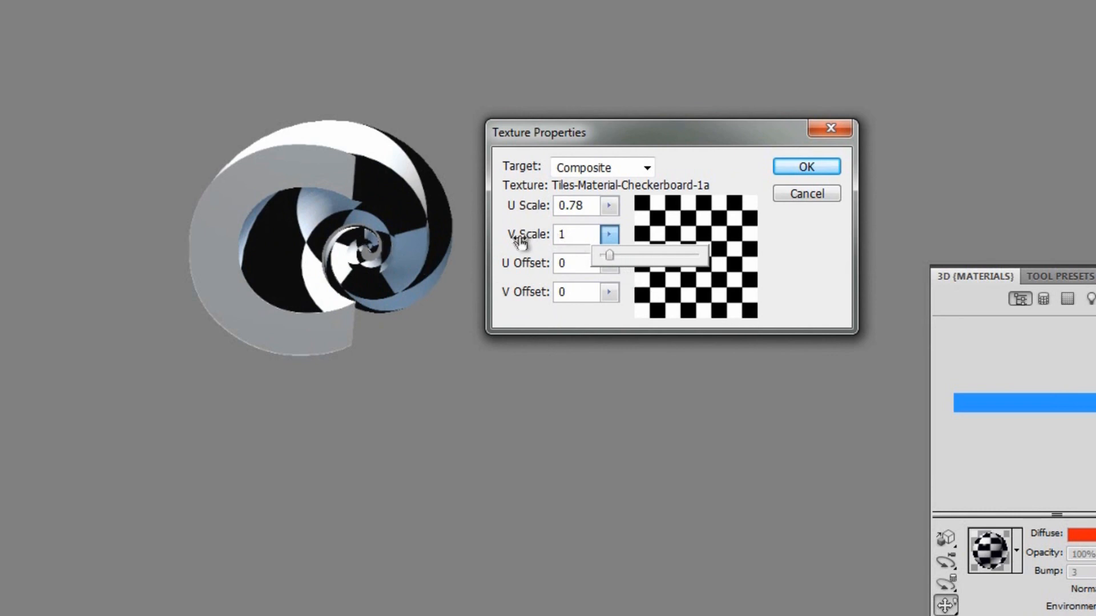
pyautogui.moveTo(608, 259); pyautogui.dragTo(607, 255)
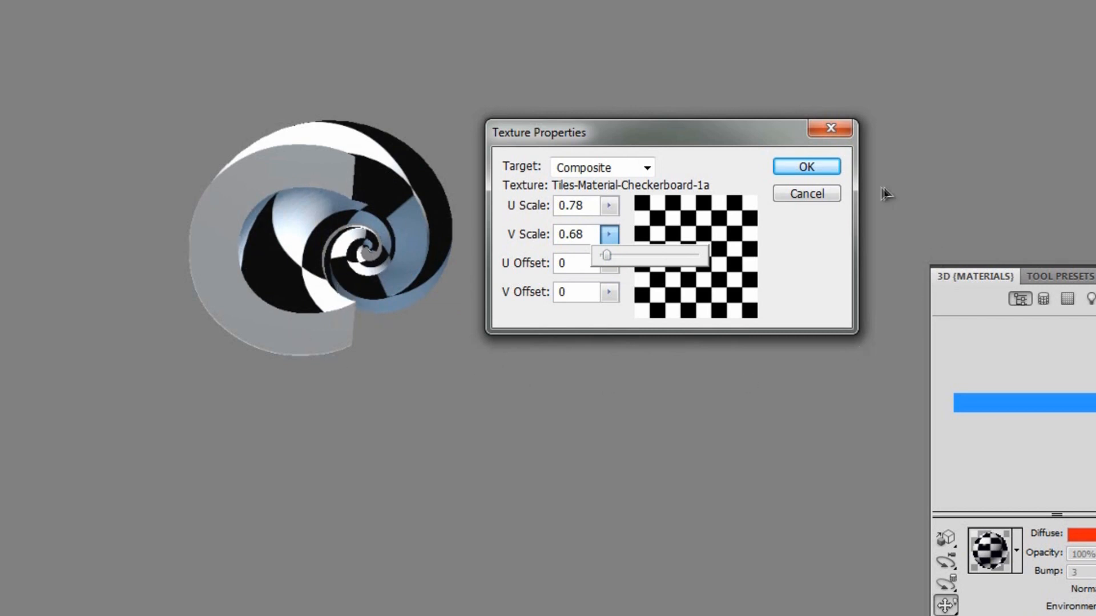
pyautogui.click(821, 166)
pyautogui.click(807, 167)
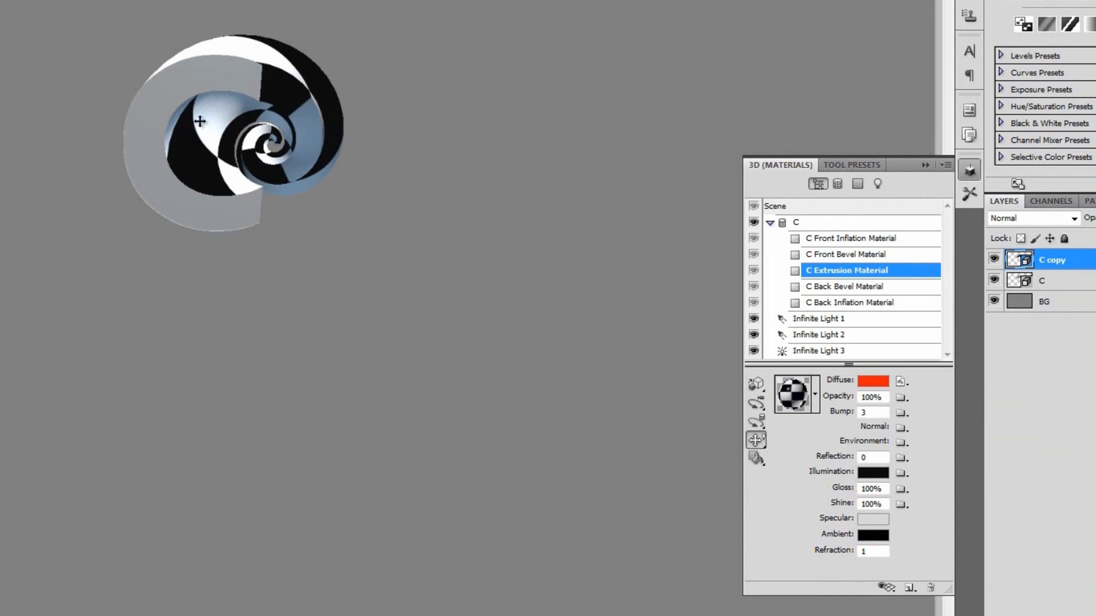
# - Set the opacity of the C Extrusion Material to 50% and inspect the letter up close
pyautogui.click(868, 396)
pyautogui.write('50')
pyautogui.press('Return')
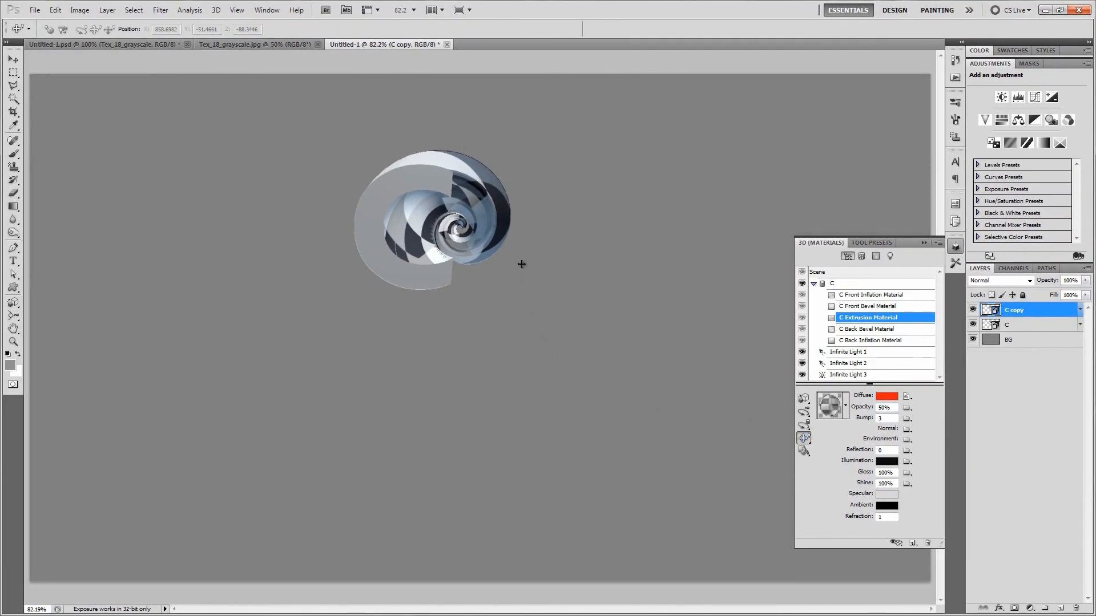
pyautogui.scroll(4, 476, 190)
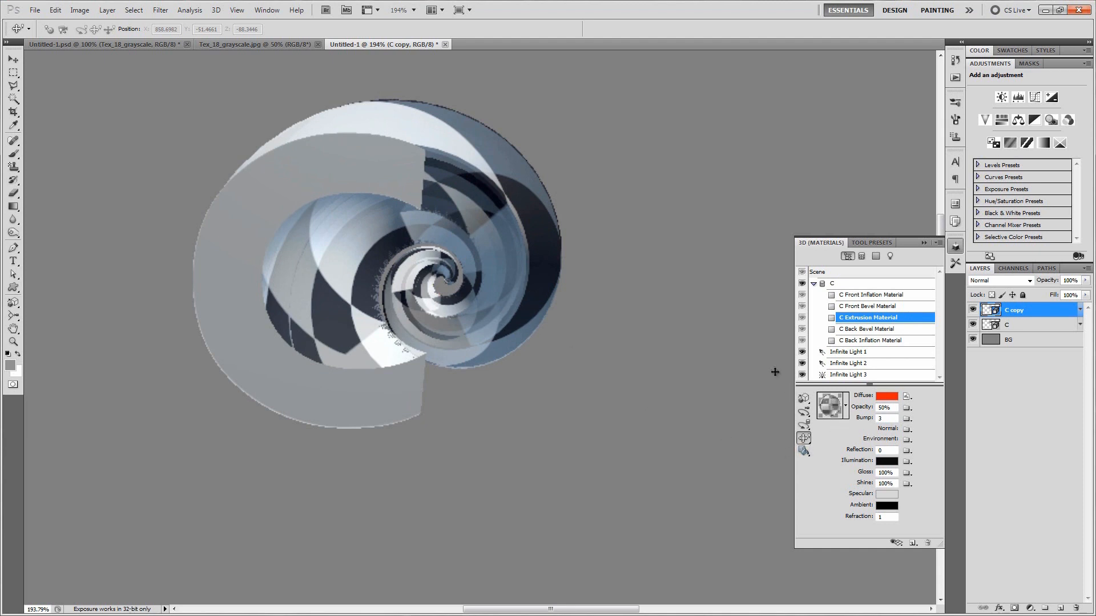
pyautogui.hotkey('ctrl', '0')
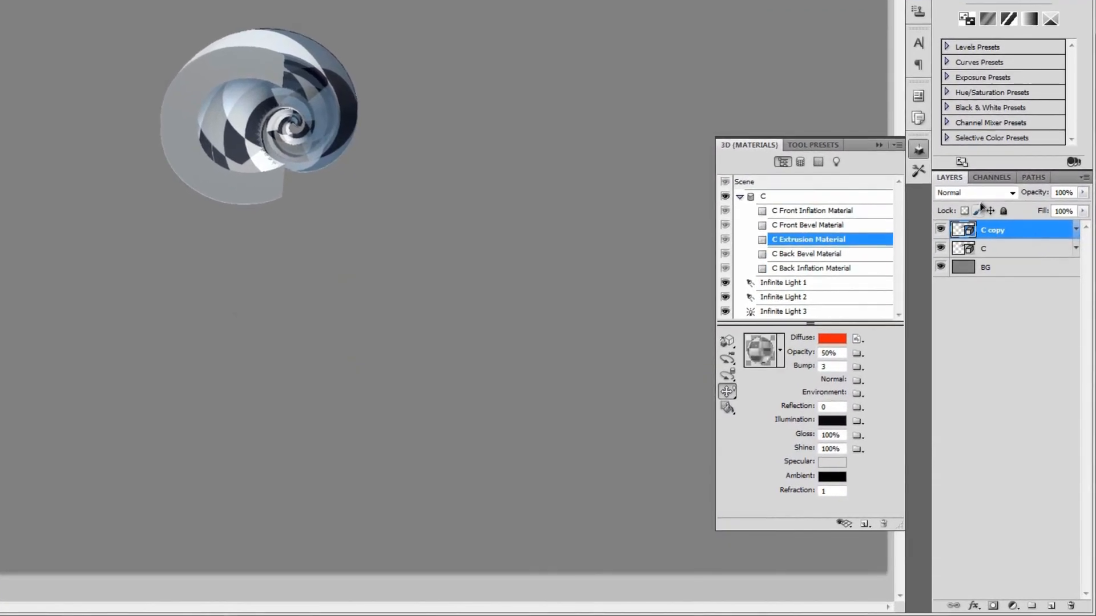
# - Set the blend mode of the C copy layer to Overlay, keeping its opacity at 100%
pyautogui.click(996, 281)
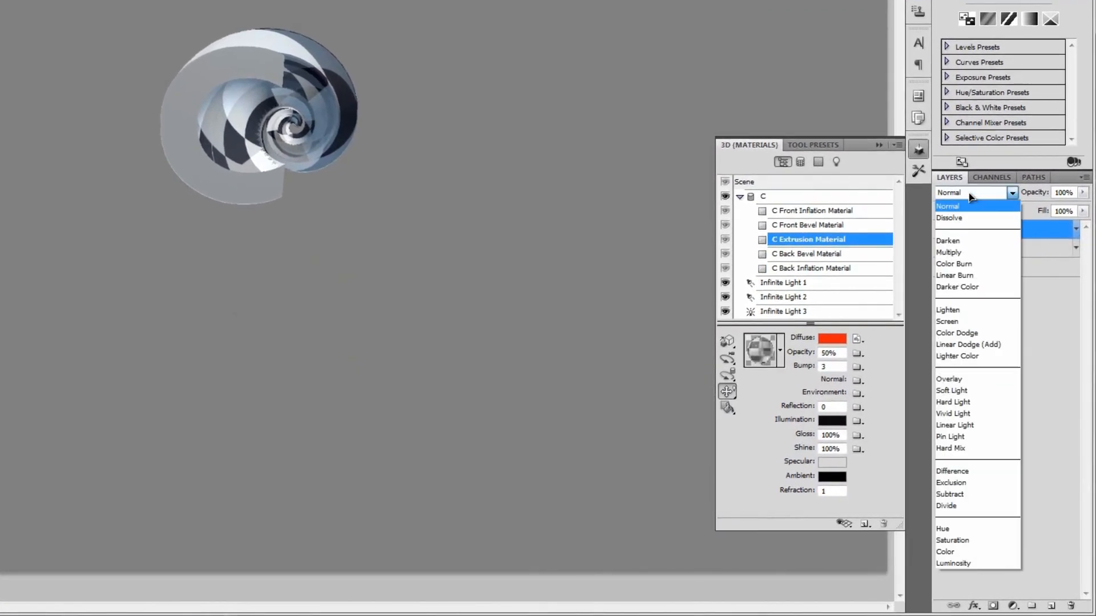
pyautogui.click(988, 379)
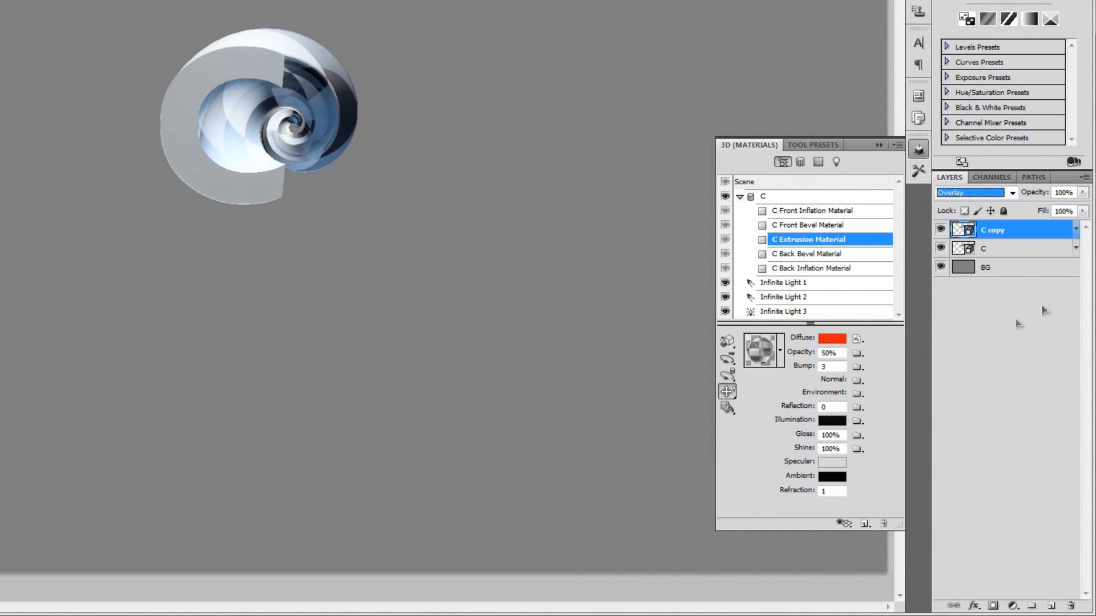
pyautogui.moveTo(1037, 197); pyautogui.dragTo(1091, 198)
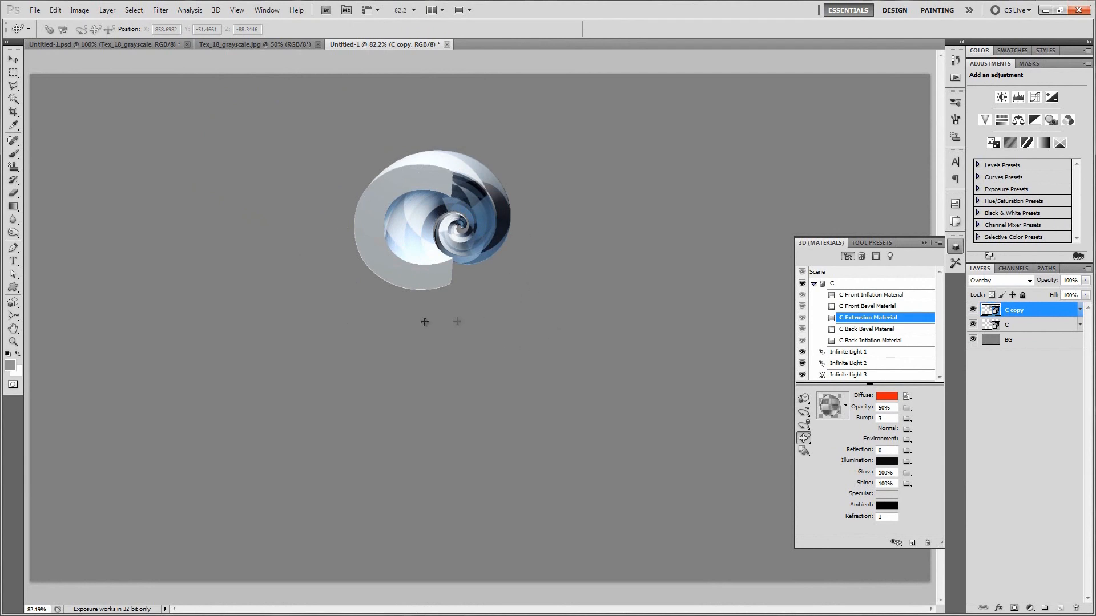
# - Add the letter H as a new 400 pt Agenda-Bold text layer and place it just below and beside the C
pyautogui.click(13, 261)
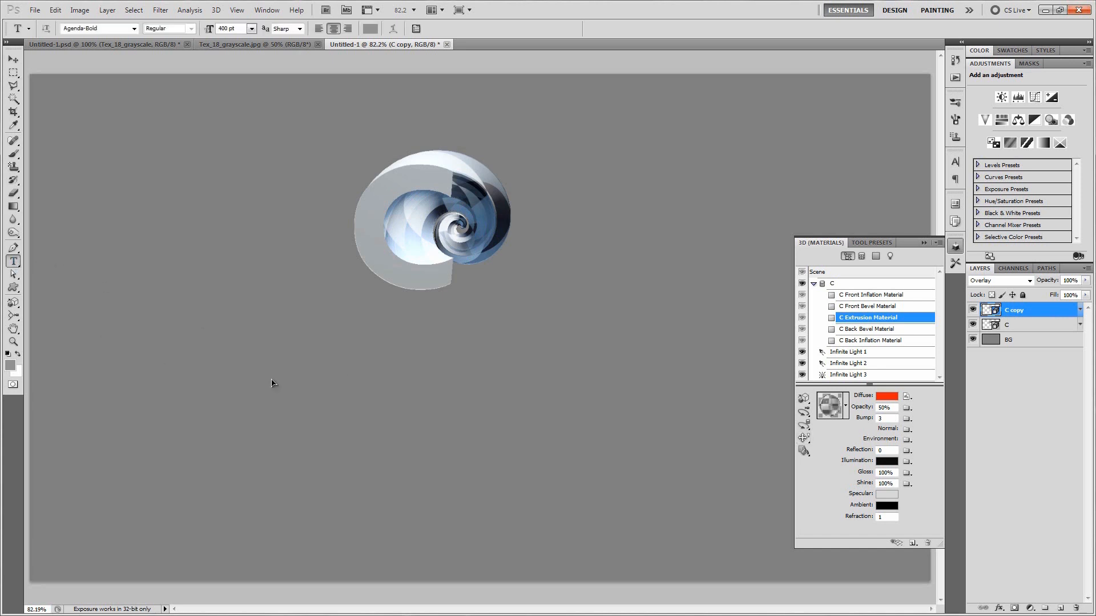
pyautogui.click(955, 249)
pyautogui.click(500, 364)
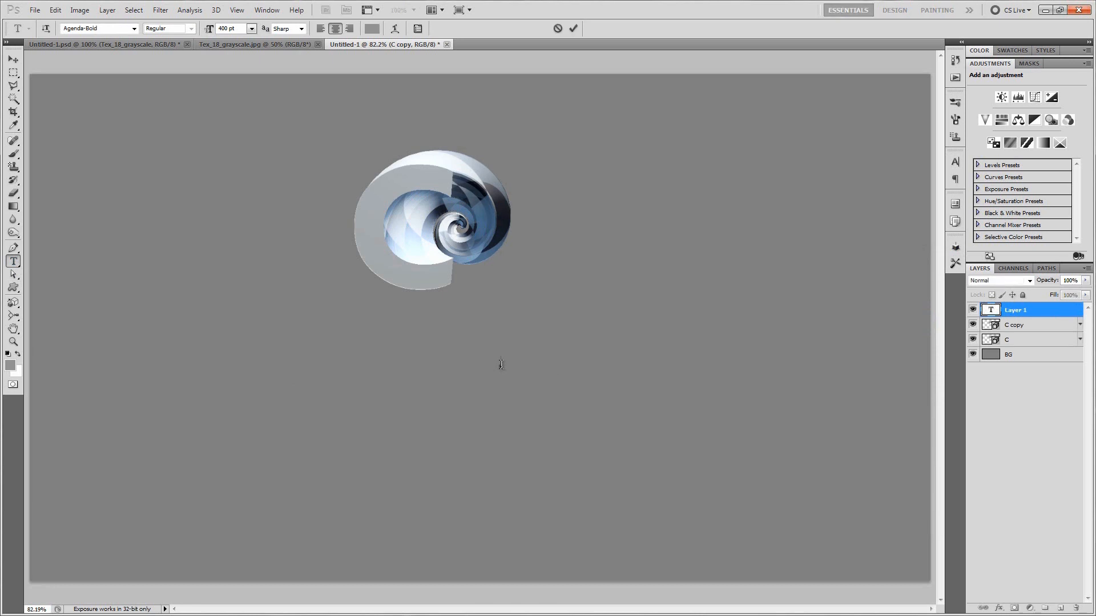
pyautogui.write('H')
pyautogui.hotkey('ctrl', 'Return')
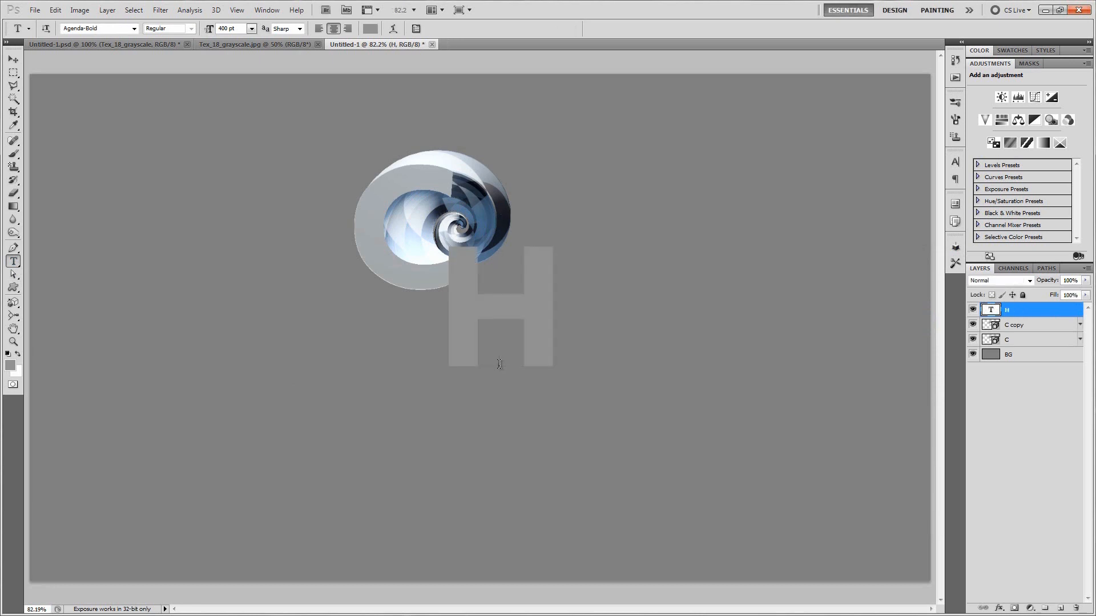
pyautogui.moveTo(505, 323); pyautogui.dragTo(525, 308)
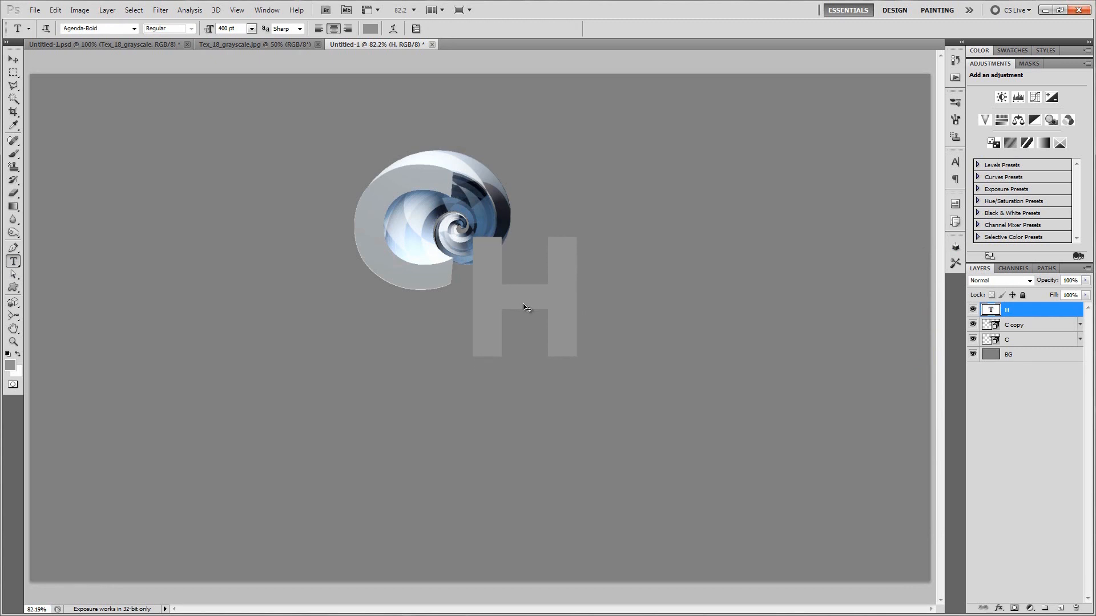
# - Convert the H text layer to a 3D Repoussé object, accepting rasterization of the text
pyautogui.click(215, 10)
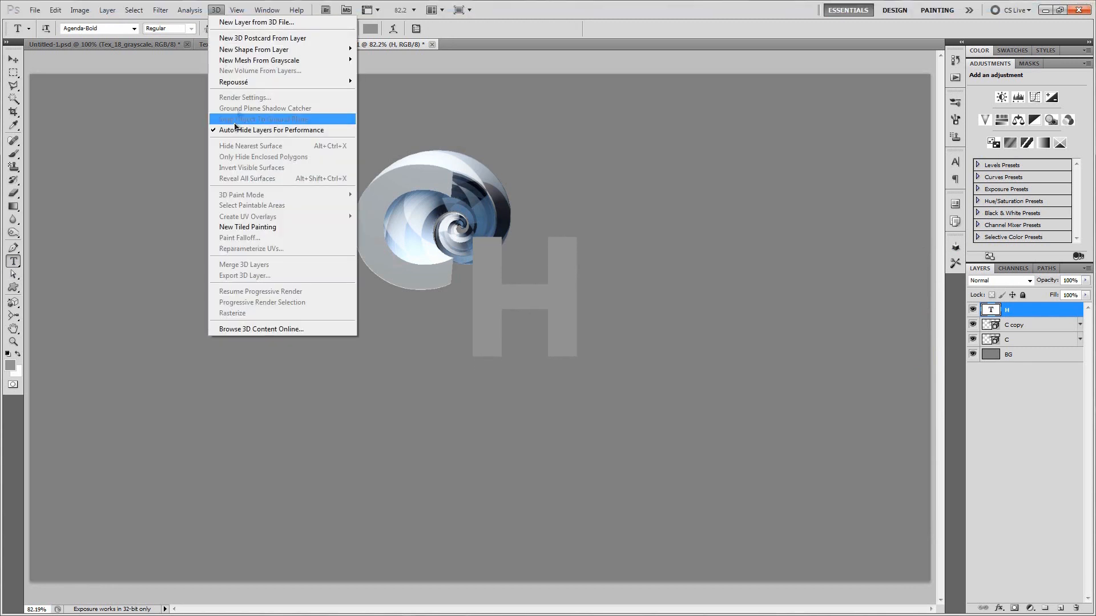
pyautogui.moveTo(251, 86)
pyautogui.click(383, 81)
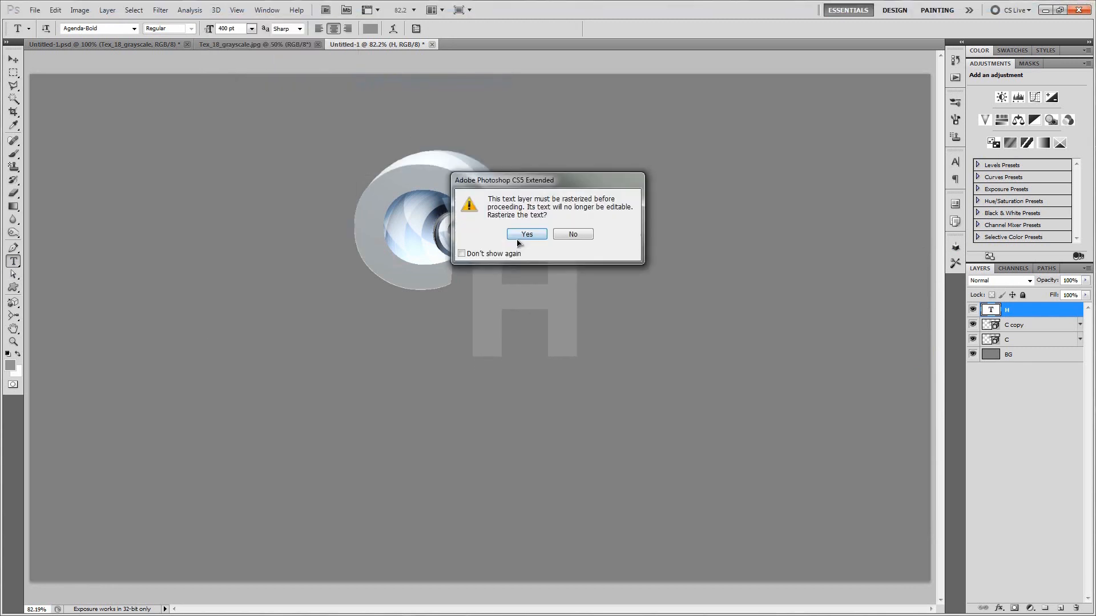
pyautogui.click(544, 231)
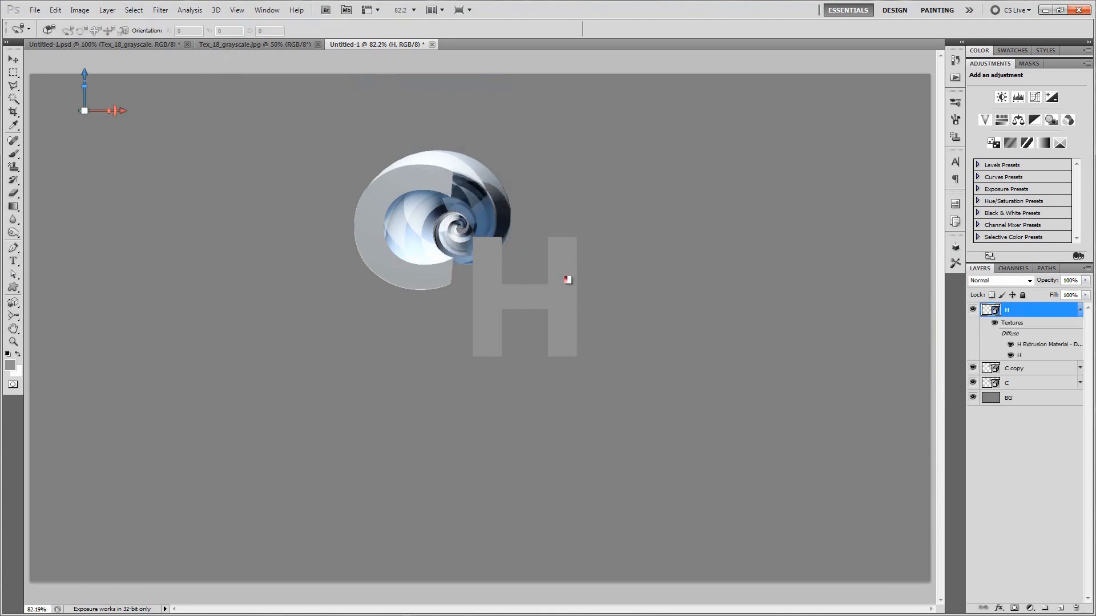
# - Set the H extrusion to depth 10, scale 0 and twist 560, with mesh quality Best
pyautogui.click(619, 240)
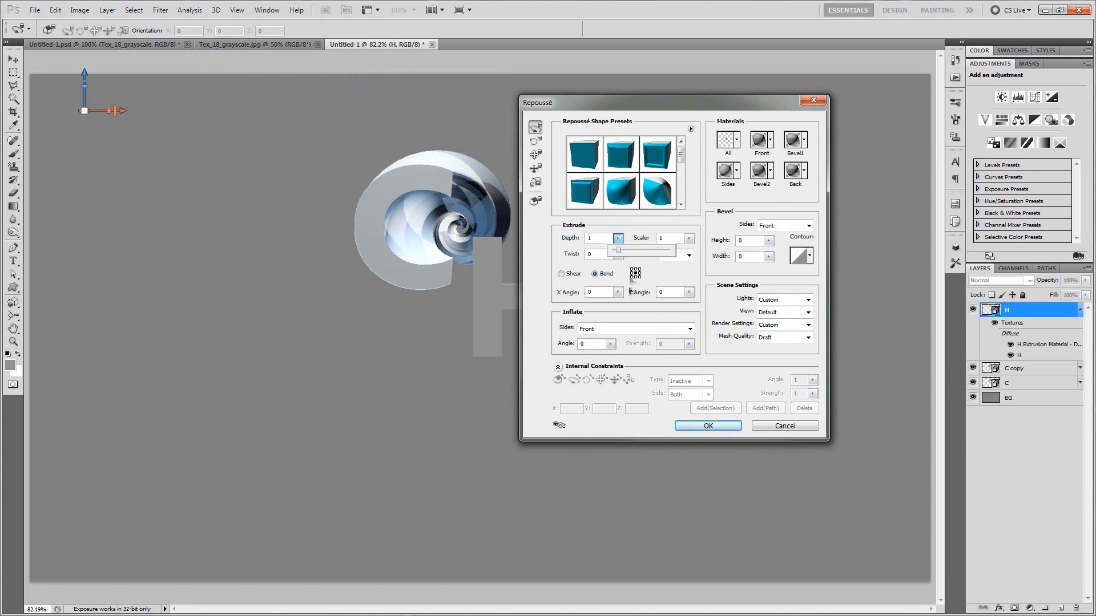
pyautogui.moveTo(649, 255); pyautogui.dragTo(614, 257)
pyautogui.click(689, 240)
pyautogui.click(578, 257)
pyautogui.write('560')
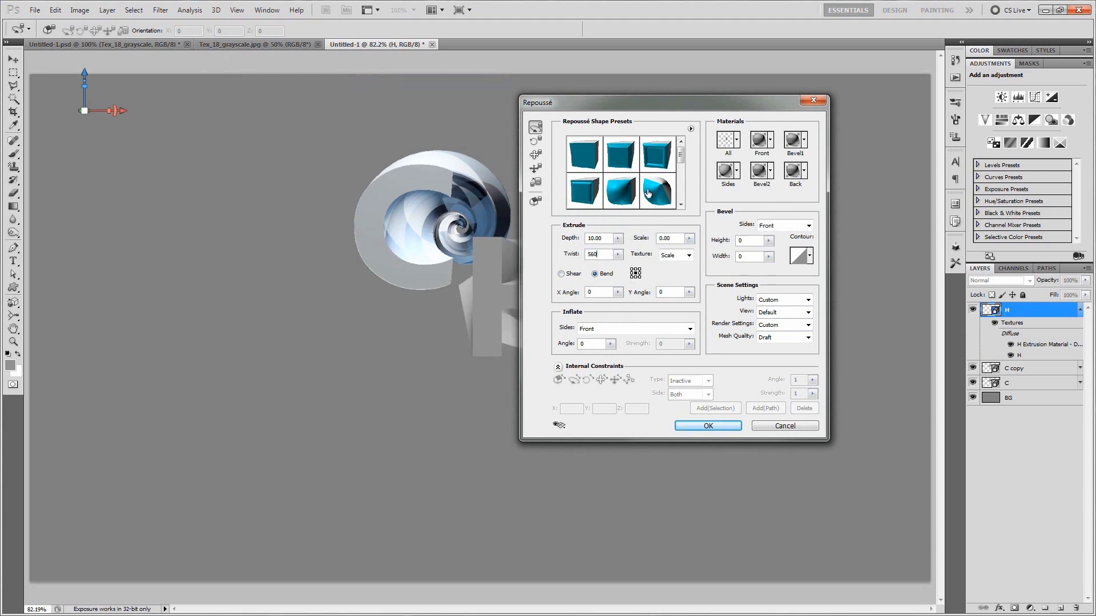
pyautogui.click(807, 337)
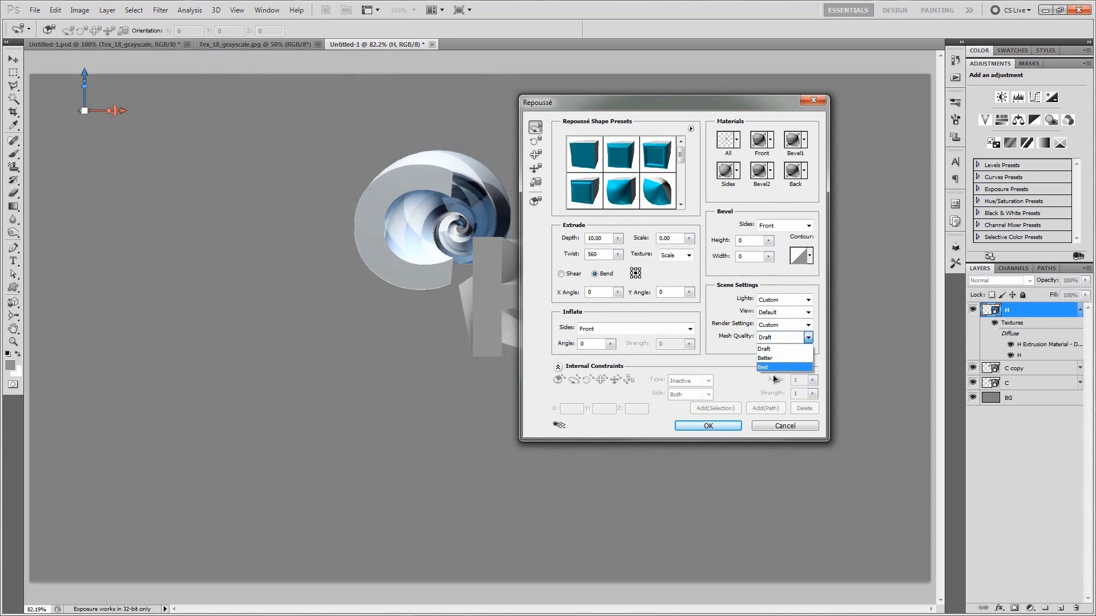
pyautogui.click(777, 369)
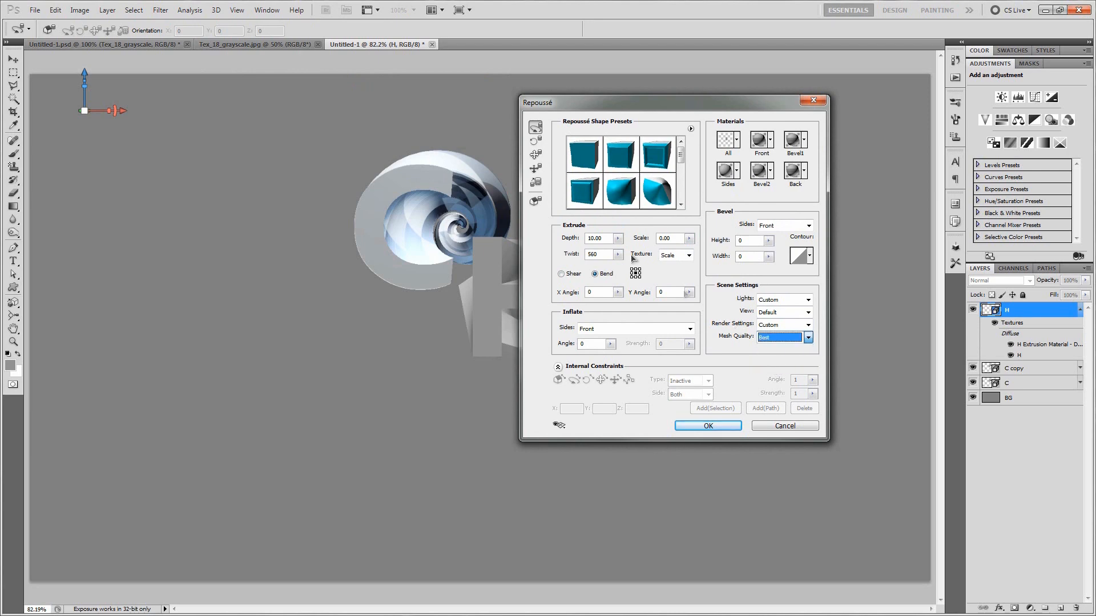
# - Rotate the H mesh to show its extruded side and set its twist to 460
pyautogui.moveTo(745, 109); pyautogui.dragTo(269, 95)
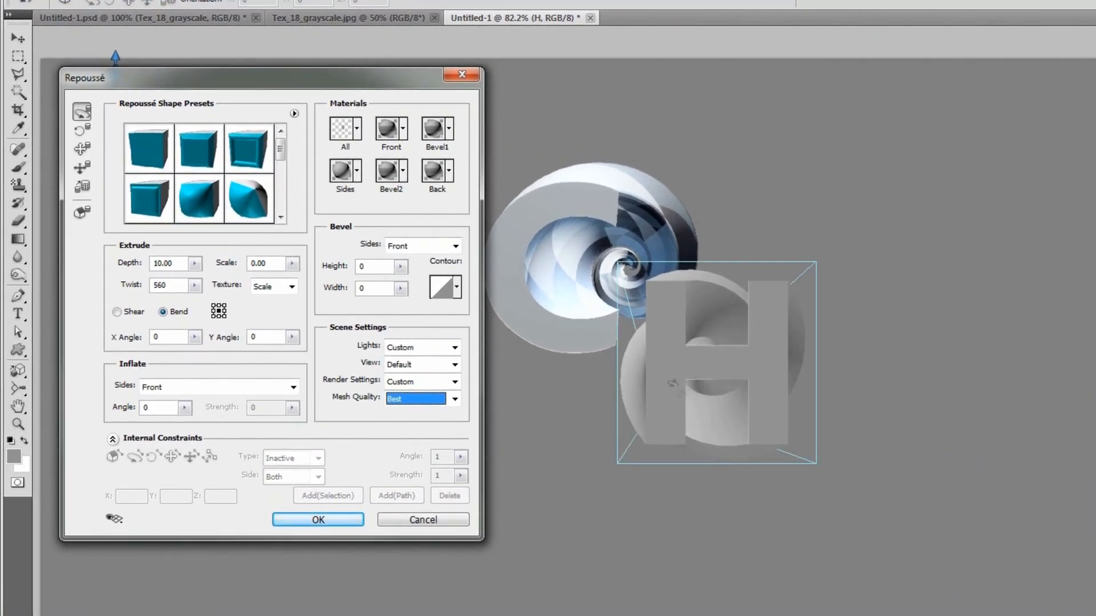
pyautogui.moveTo(696, 378); pyautogui.dragTo(853, 419)
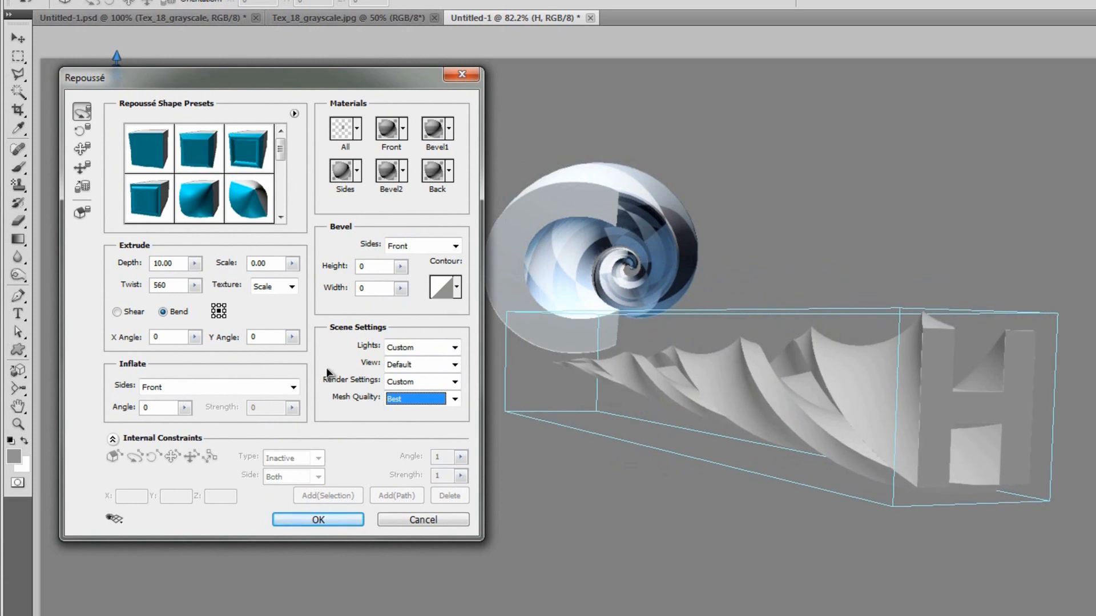
pyautogui.doubleClick(163, 285)
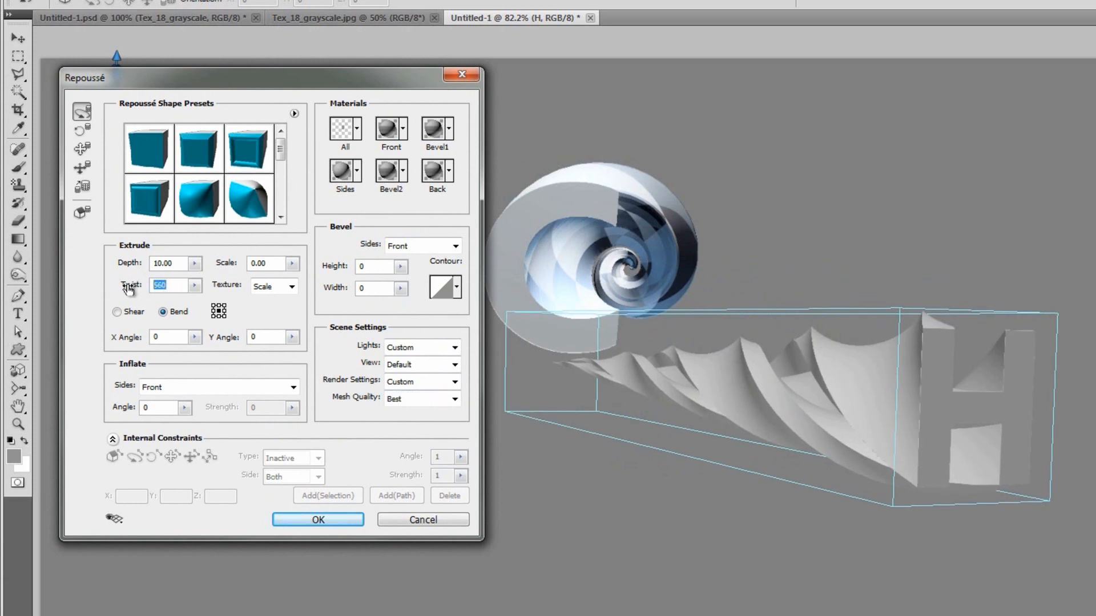
pyautogui.write('4')
pyautogui.write('00')
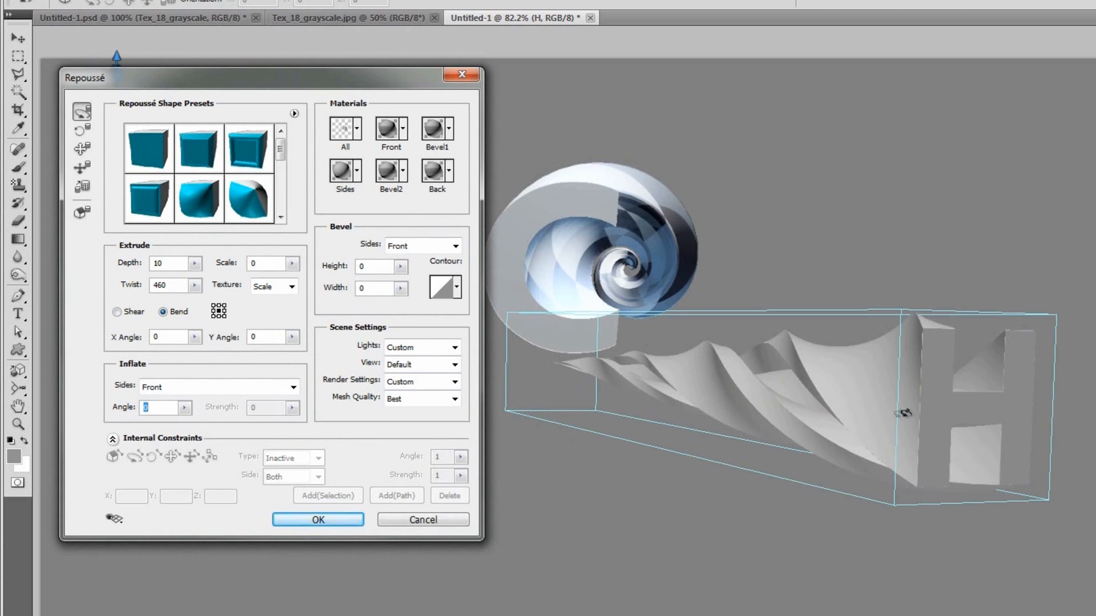
# - Reverse the H extrusion's twist to -460 and rotate the mesh to inspect its front and extruded side
pyautogui.moveTo(916, 404); pyautogui.dragTo(760, 455)
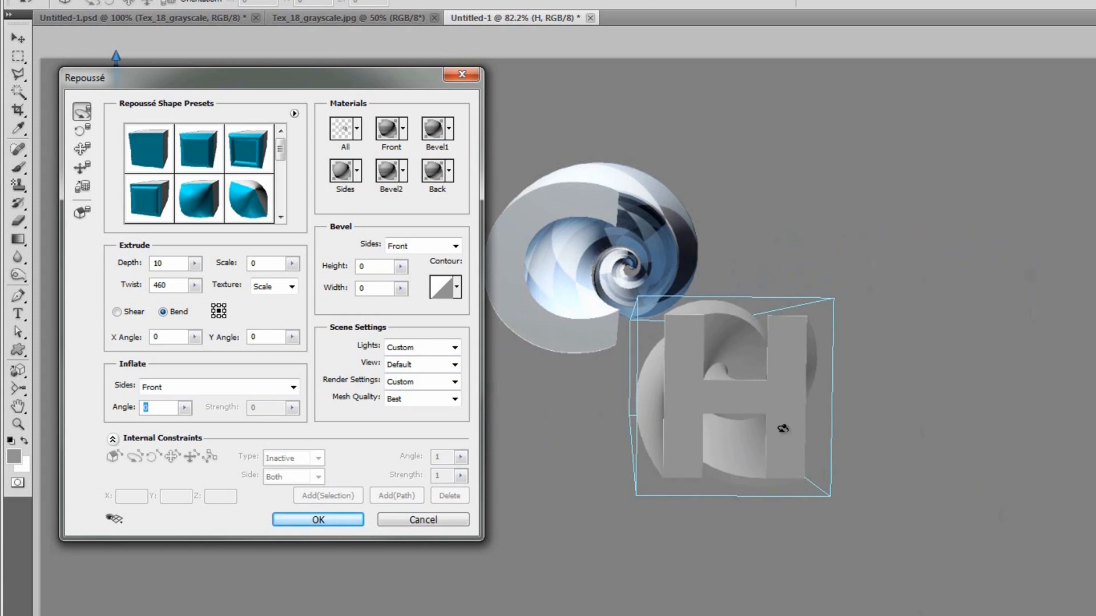
pyautogui.moveTo(741, 421); pyautogui.dragTo(788, 370)
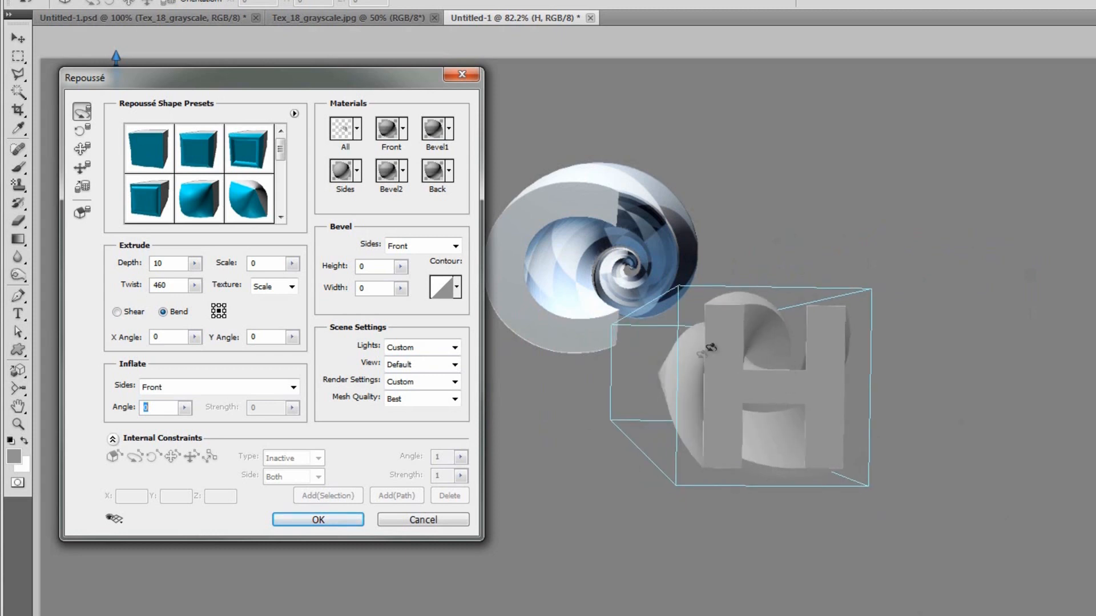
pyautogui.click(153, 286)
pyautogui.write('-')
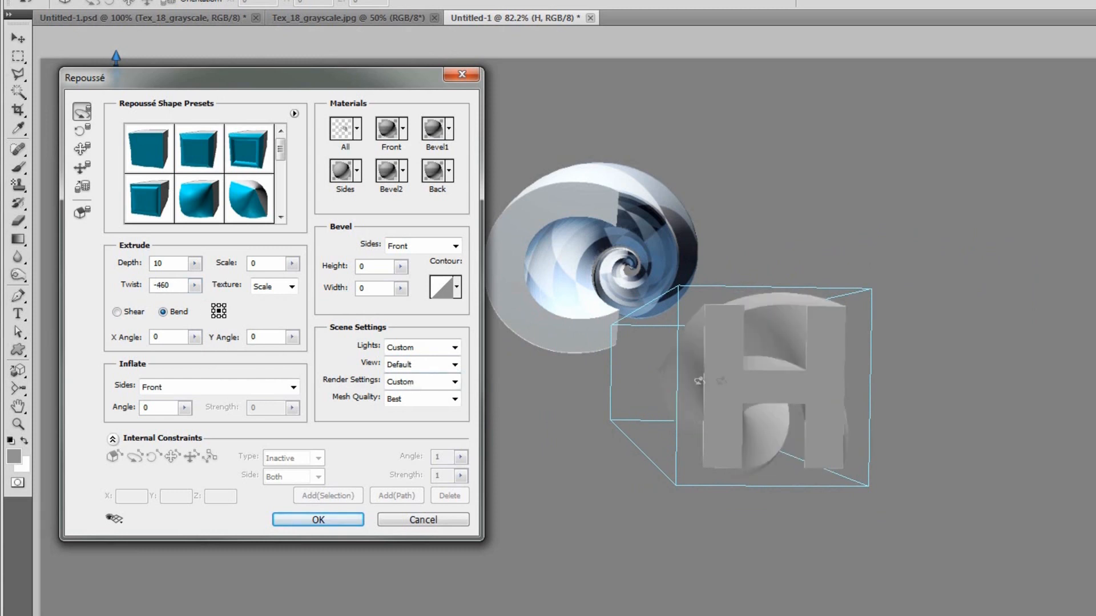
pyautogui.moveTo(725, 379); pyautogui.dragTo(231, 382)
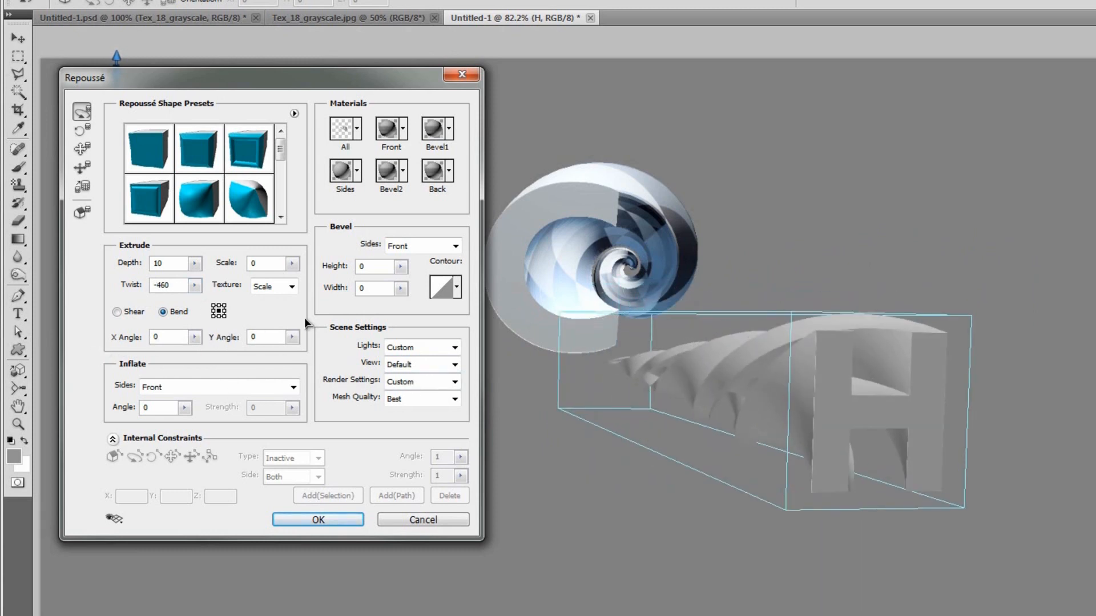
# - Move the H extrusion's bend reference point to the upper-right corner and set the bend X angle to -82
pyautogui.click(221, 311)
pyautogui.click(224, 309)
pyautogui.moveTo(813, 425)
pyautogui.mouseDown()
pyautogui.moveTo(766, 418)
pyautogui.moveTo(769, 444)
pyautogui.moveTo(833, 439)
pyautogui.moveTo(817, 421)
pyautogui.moveTo(790, 437)
pyautogui.moveTo(806, 438)
pyautogui.mouseUp()
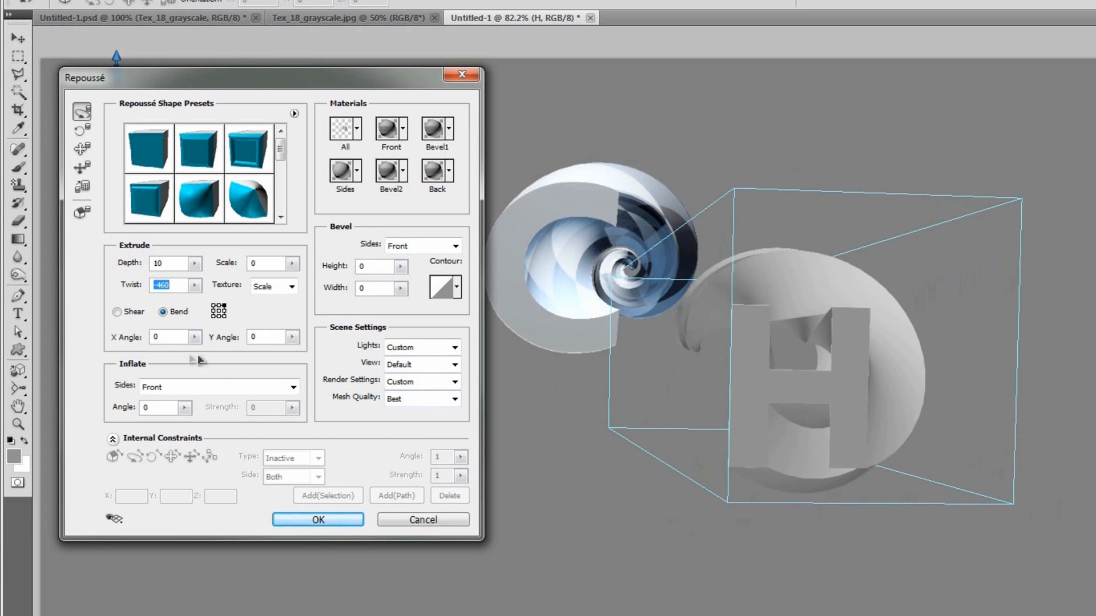
pyautogui.moveTo(746, 374); pyautogui.dragTo(633, 381)
pyautogui.click(195, 337)
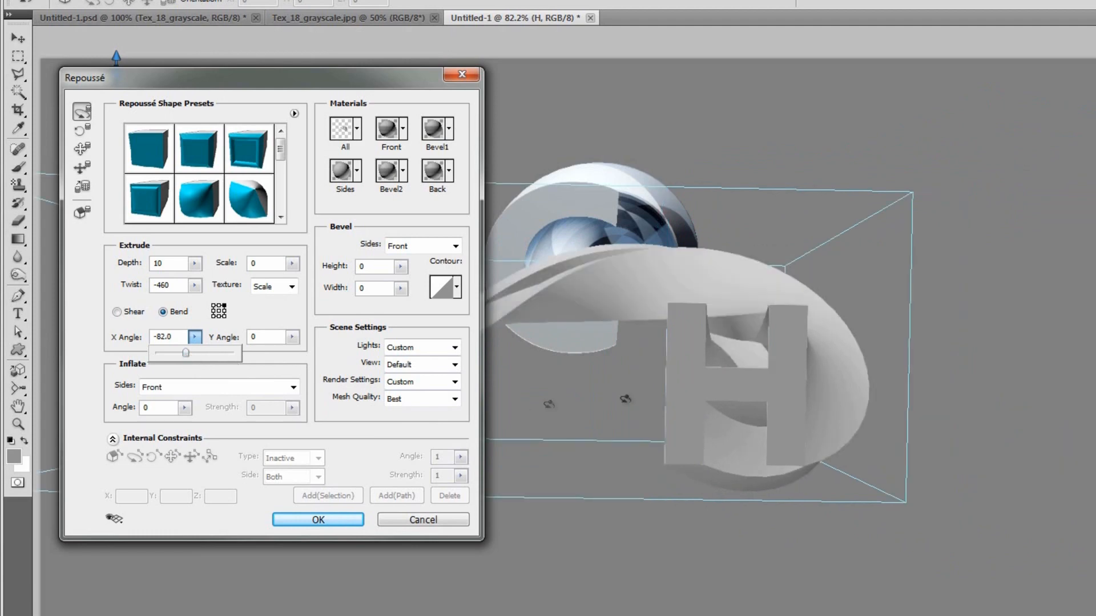
# - Try a bend Y angle of 67.7 on the H extrusion
pyautogui.moveTo(393, 80); pyautogui.dragTo(621, 173)
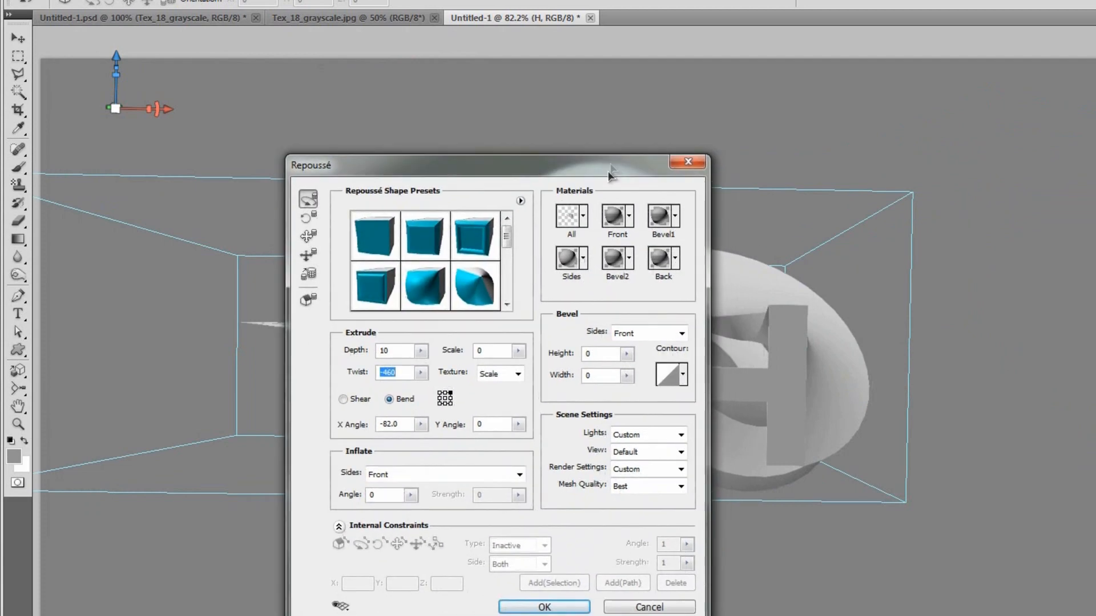
pyautogui.click(523, 425)
pyautogui.click(525, 441)
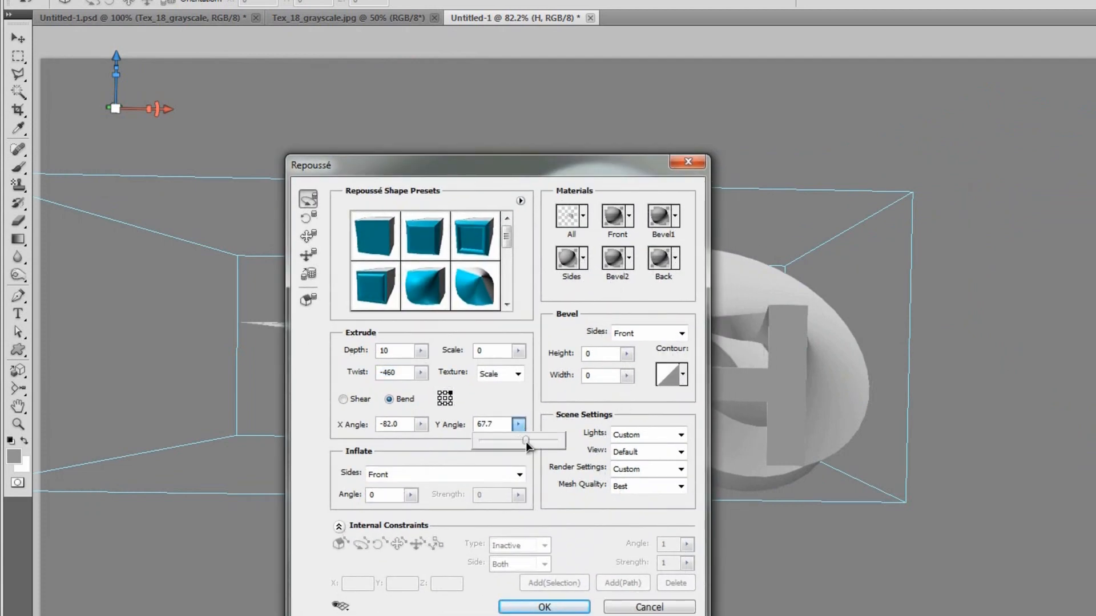
pyautogui.moveTo(508, 179); pyautogui.dragTo(404, 131)
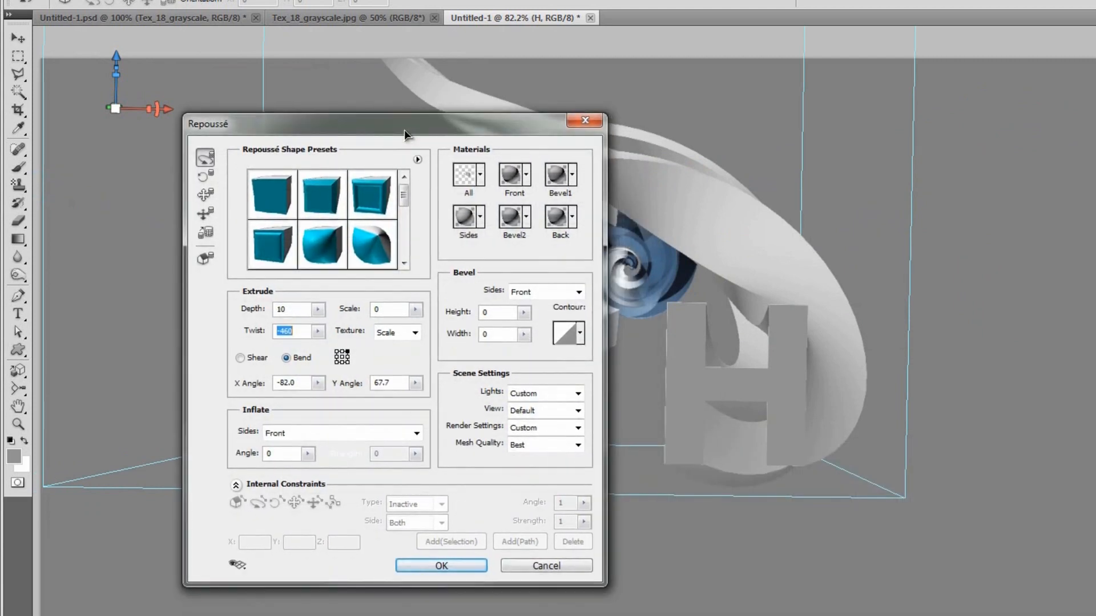
# - Set the H extrusion's bend X angle to -32.1 and Y angle to 3.6, and apply the Repoussé settings
pyautogui.click(317, 384)
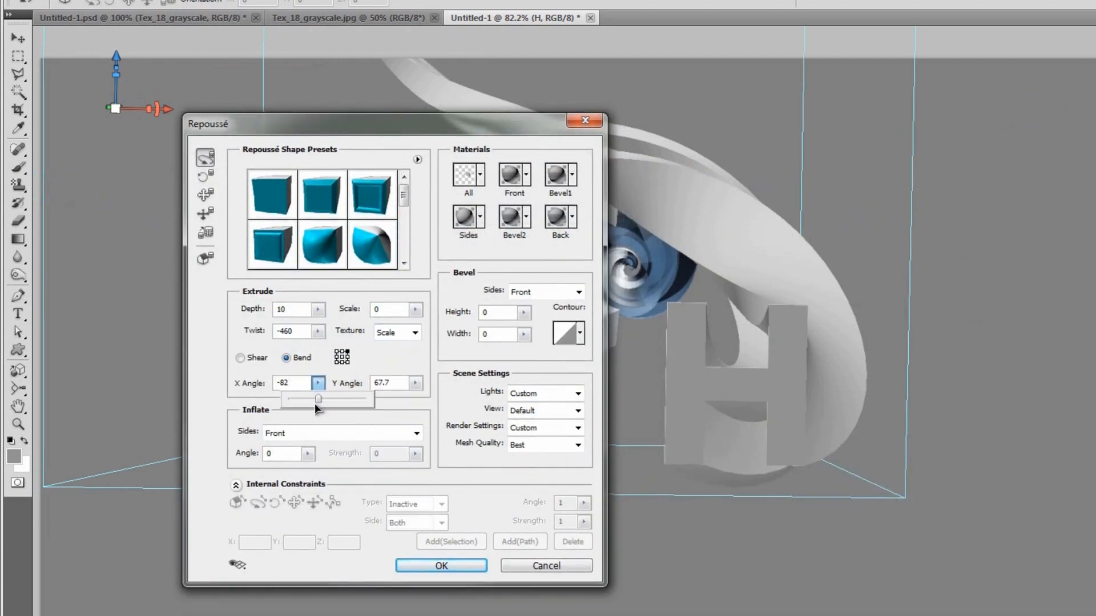
pyautogui.moveTo(321, 402); pyautogui.dragTo(325, 400)
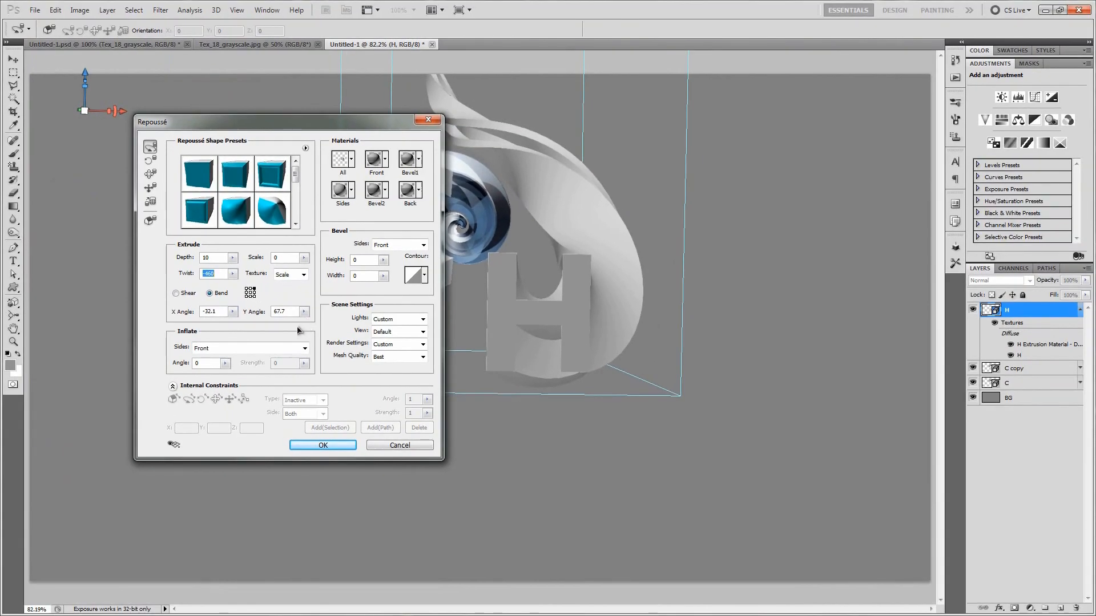
pyautogui.click(304, 311)
pyautogui.moveTo(303, 326); pyautogui.dragTo(300, 326)
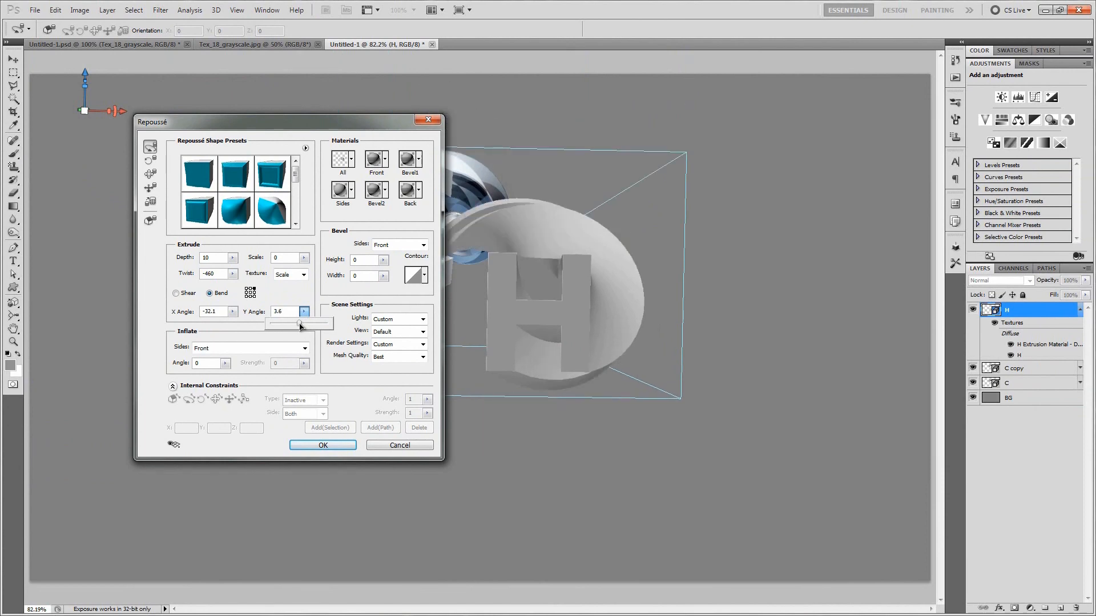
pyautogui.moveTo(316, 128)
pyautogui.mouseDown()
pyautogui.moveTo(240, 422)
pyautogui.moveTo(247, 300)
pyautogui.moveTo(228, 160)
pyautogui.moveTo(322, 160)
pyautogui.moveTo(302, 127)
pyautogui.mouseUp()
pyautogui.click(308, 445)
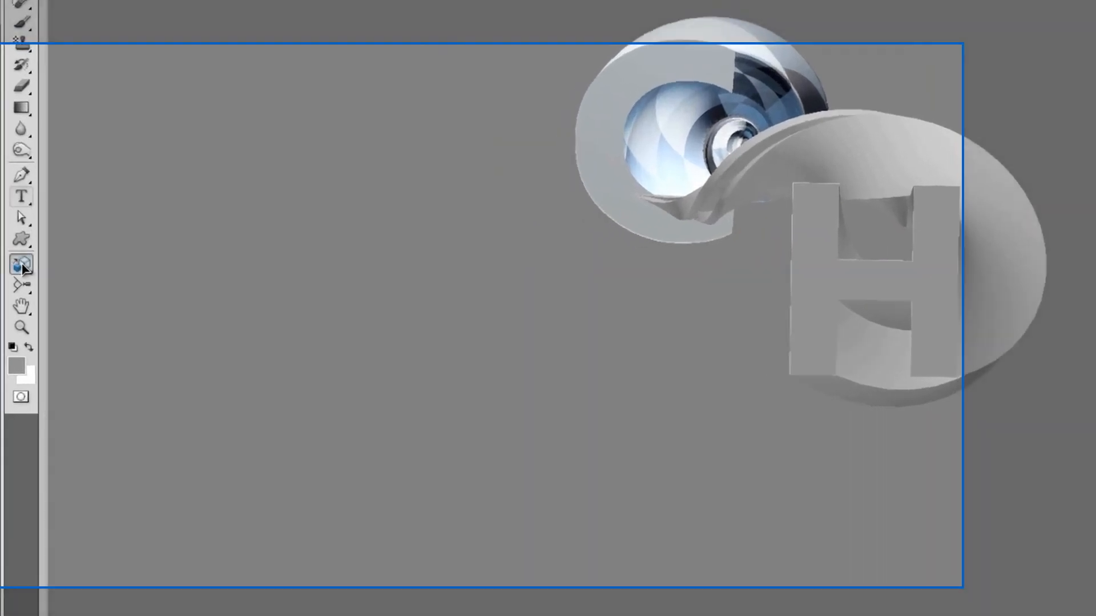
# - Rotate the H object to about X -6.4 and Z -9.9 orientation, and roll it slightly clockwise
pyautogui.click(13, 302)
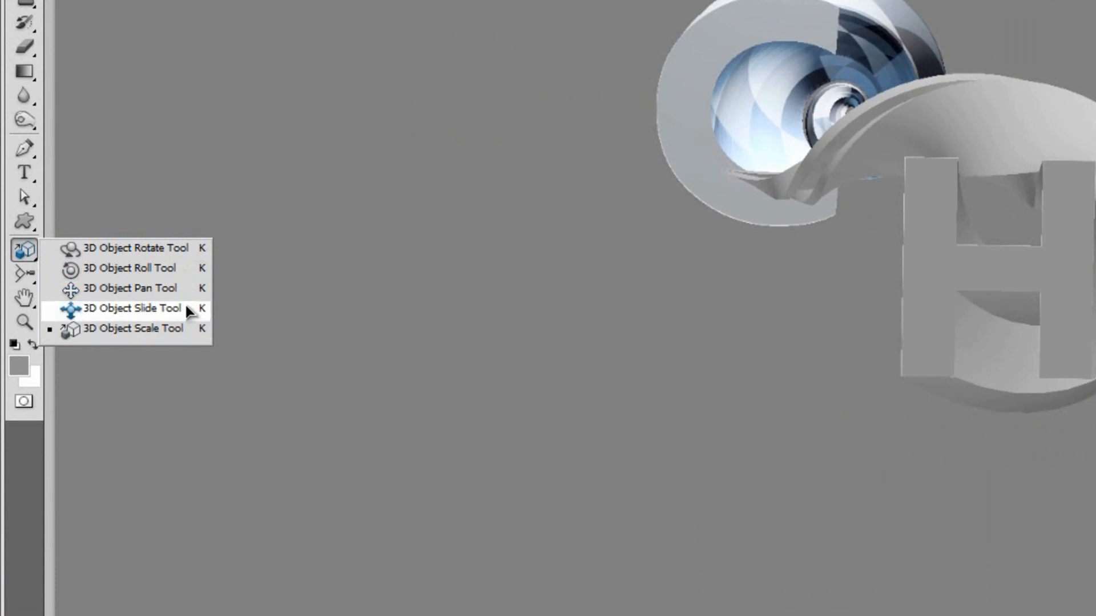
pyautogui.click(157, 249)
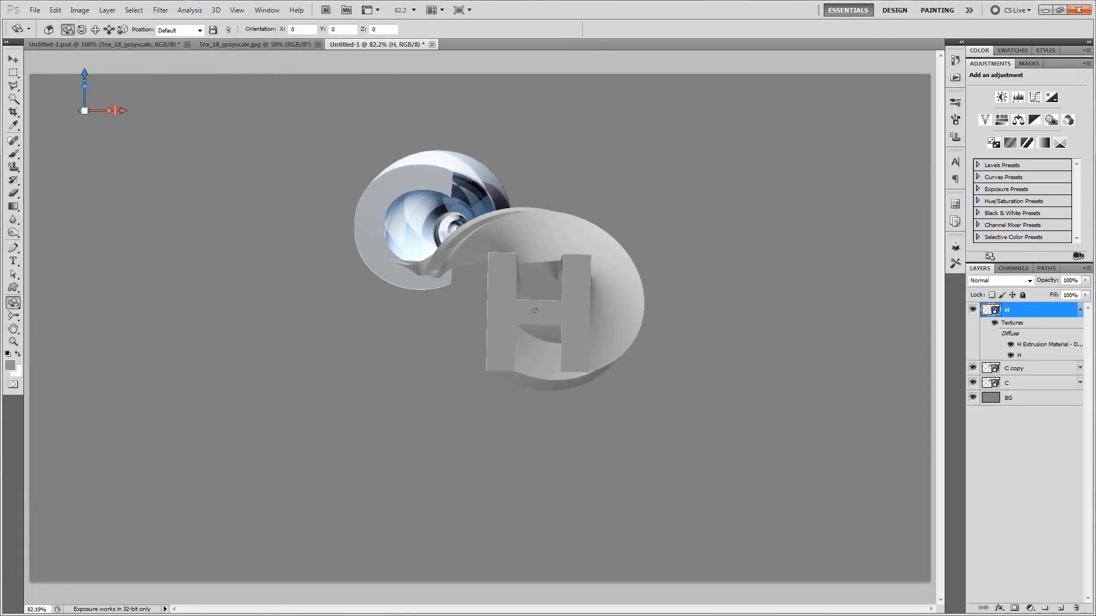
pyautogui.moveTo(535, 311); pyautogui.dragTo(593, 332)
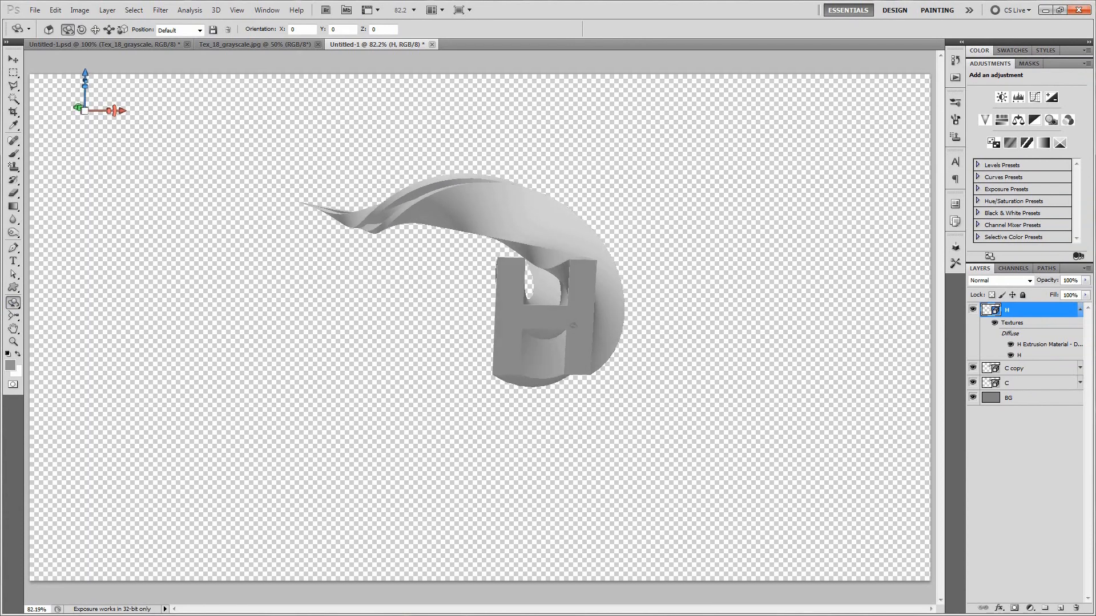
pyautogui.click(14, 303)
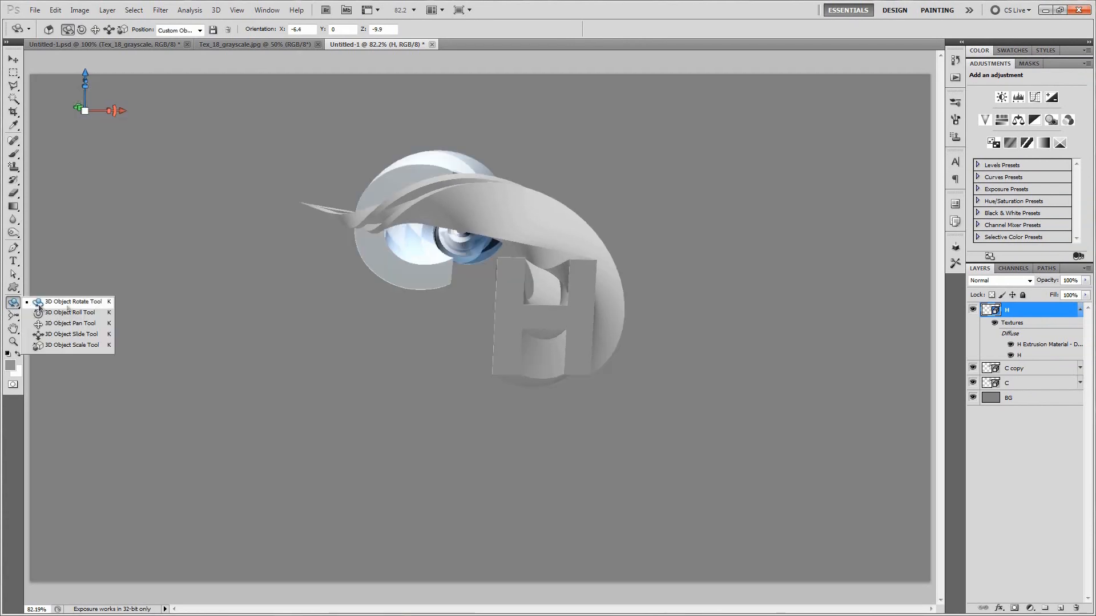
pyautogui.click(82, 315)
pyautogui.moveTo(545, 278); pyautogui.dragTo(576, 279)
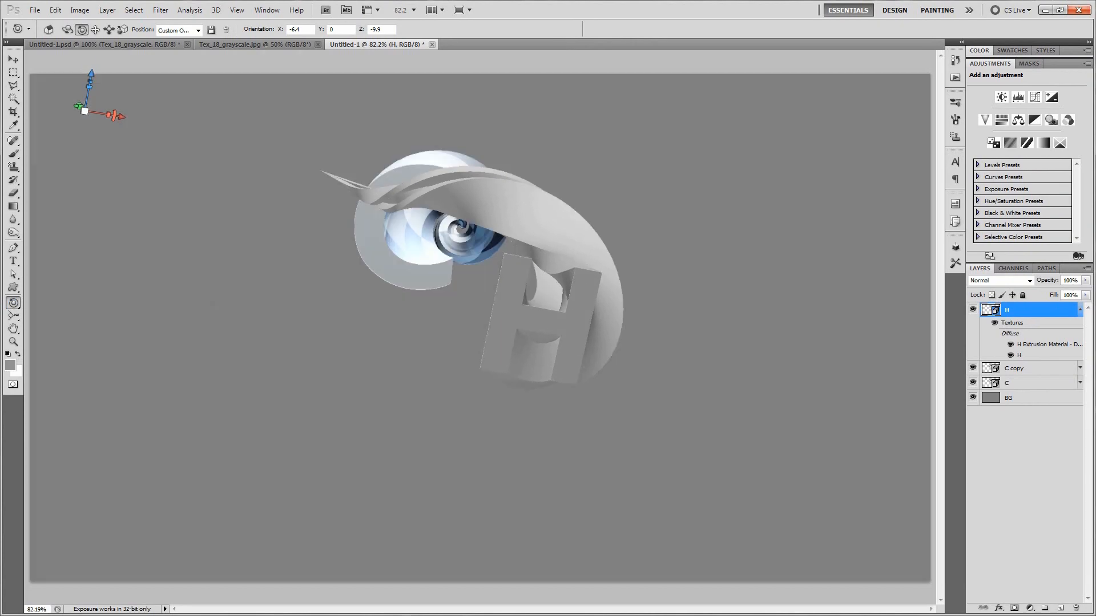
# - Slide the H object slightly closer and rotate it to about X -3.4, Y 10.1, Z -15.2 orientation
pyautogui.click(14, 303)
pyautogui.click(106, 341)
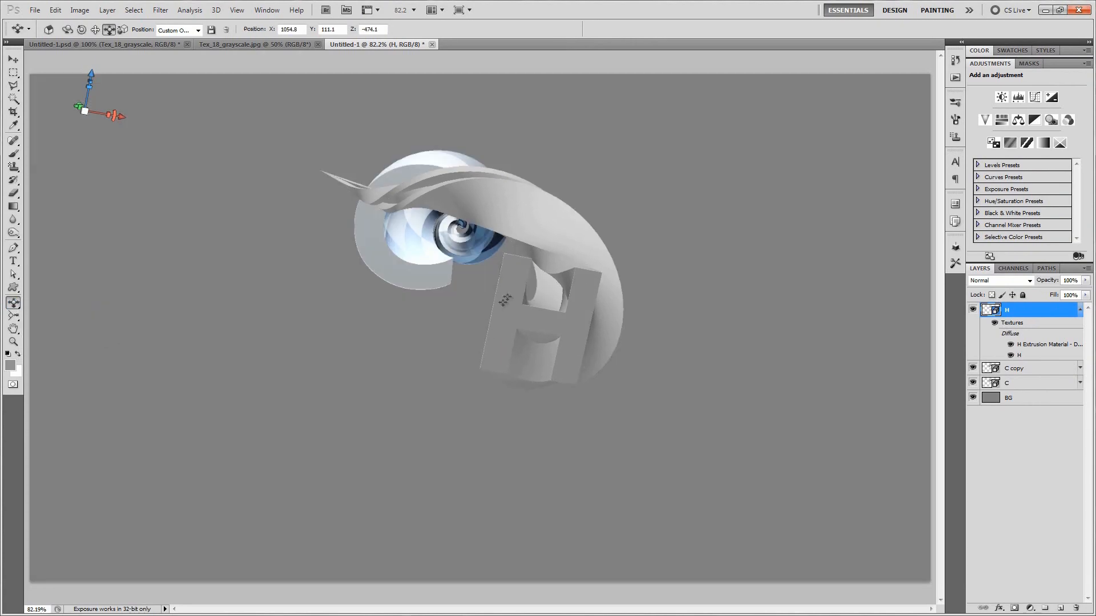
pyautogui.moveTo(514, 295); pyautogui.dragTo(514, 308)
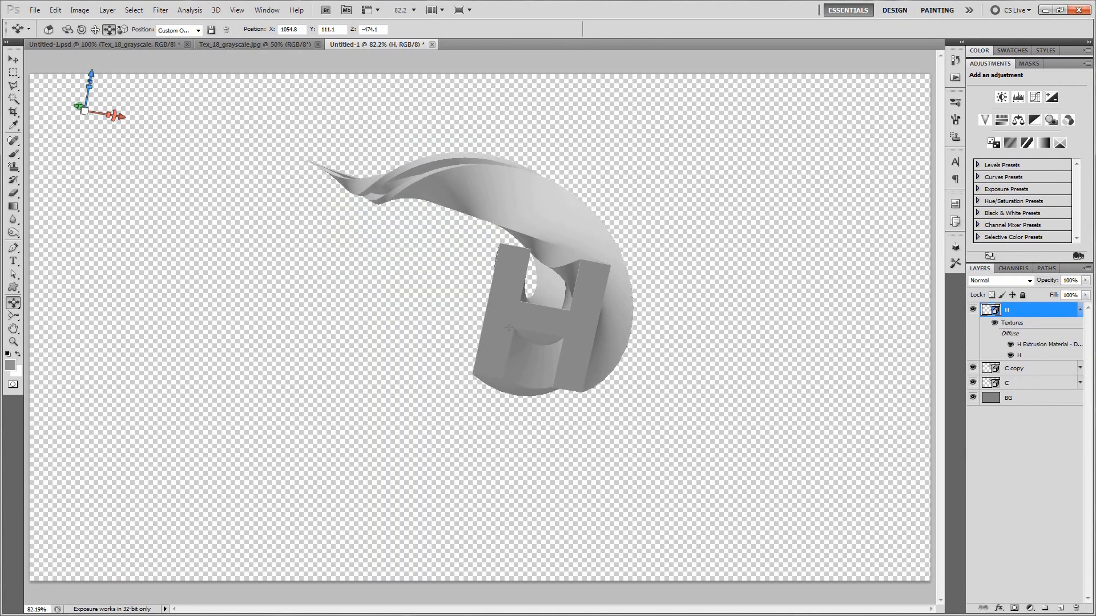
pyautogui.click(14, 303)
pyautogui.click(52, 303)
pyautogui.moveTo(507, 305); pyautogui.dragTo(534, 299)
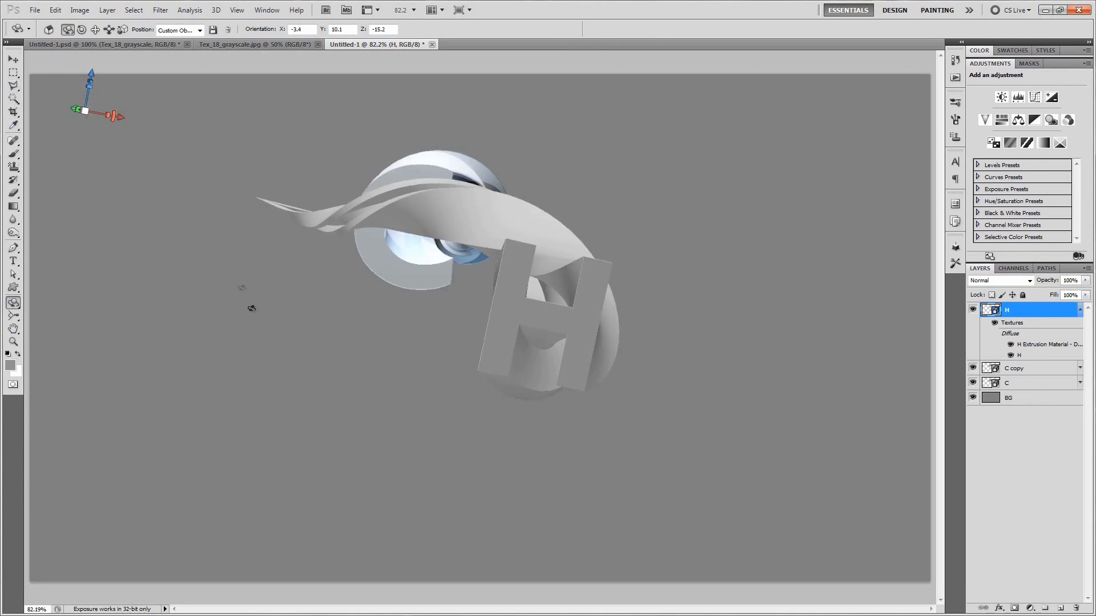
# - Pan the H object slightly to about position X 983.6, Y -132.1, Z -457
pyautogui.click(14, 303)
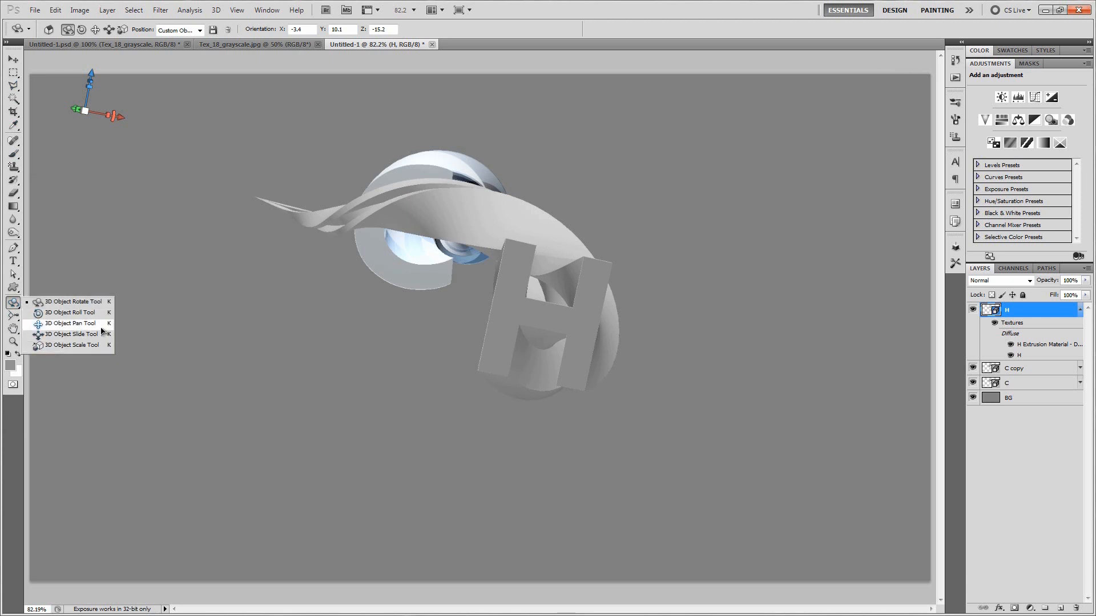
pyautogui.click(101, 326)
pyautogui.moveTo(520, 318)
pyautogui.mouseDown()
pyautogui.moveTo(508, 314)
pyautogui.moveTo(520, 311)
pyautogui.mouseUp()
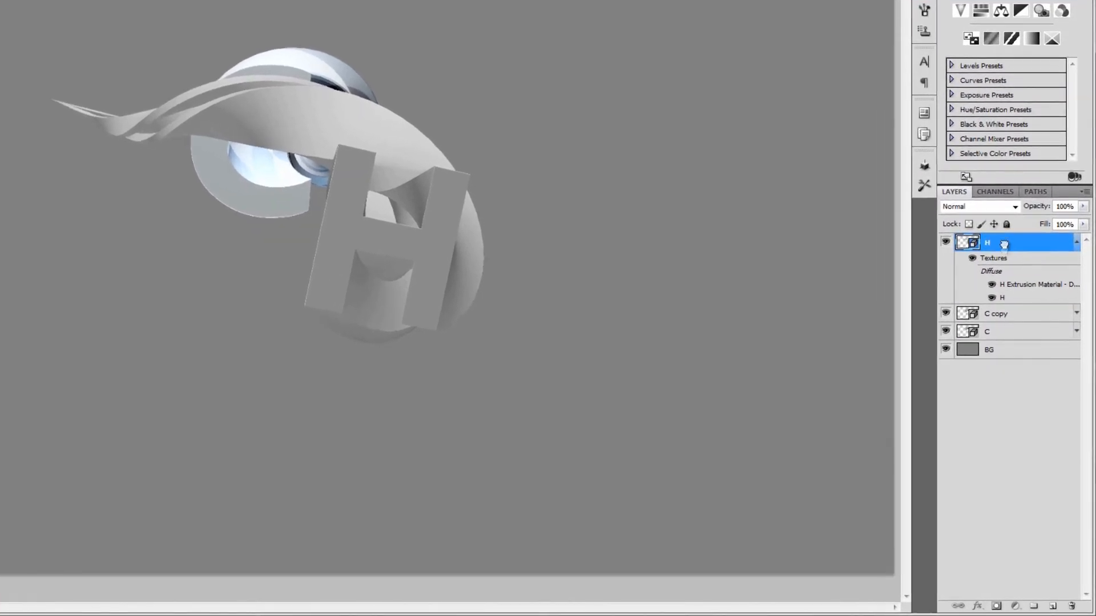
# - Move the H layer beneath both C layers and add a layer mask to it
pyautogui.moveTo(1004, 244); pyautogui.dragTo(1007, 342)
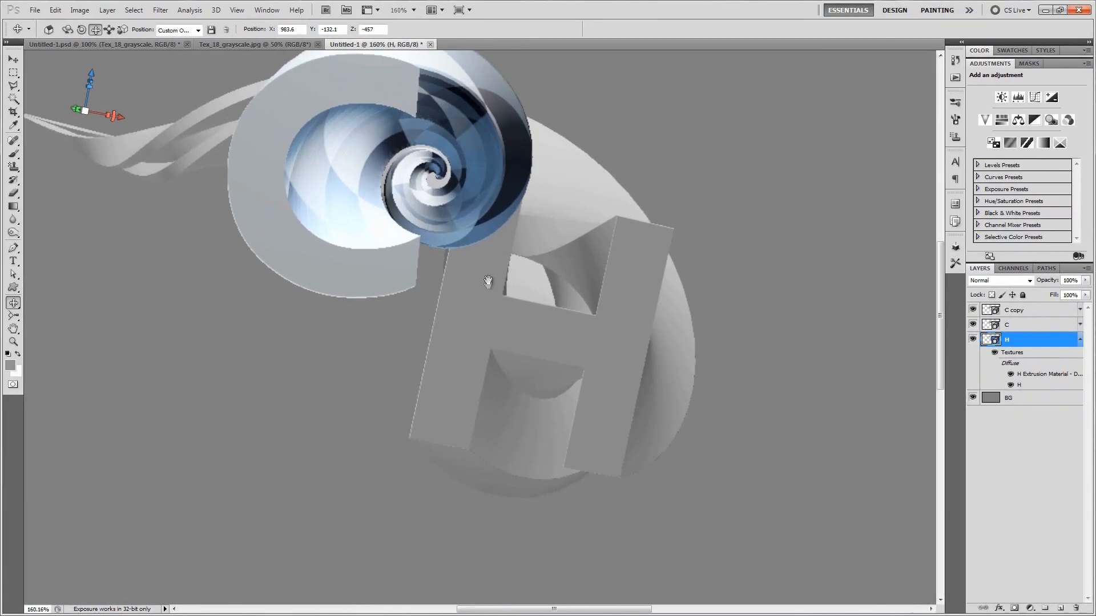
pyautogui.moveTo(488, 280); pyautogui.dragTo(501, 301)
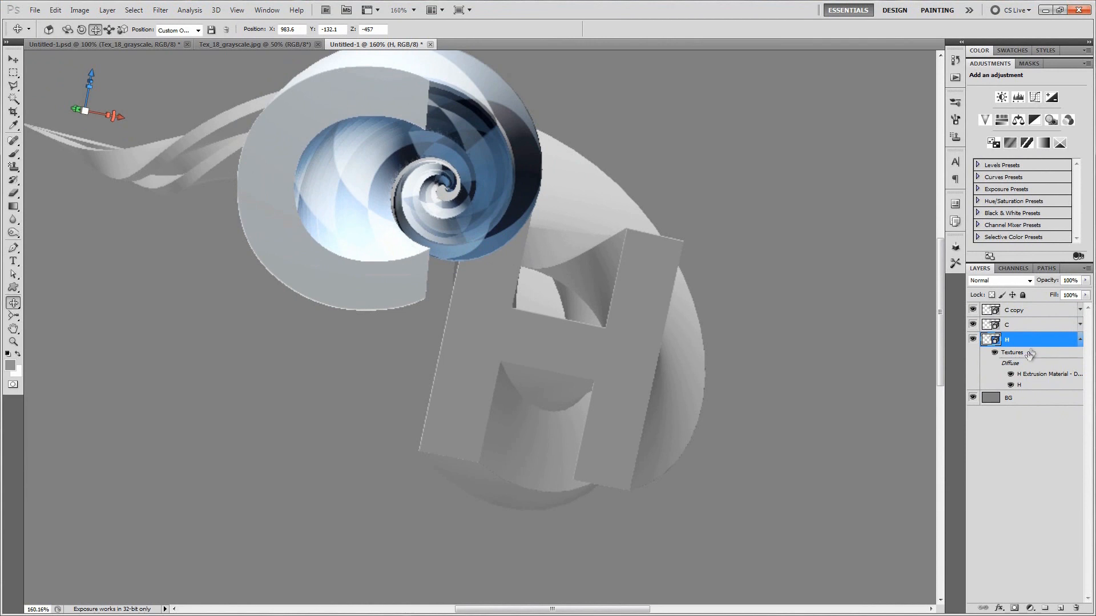
pyautogui.click(1015, 609)
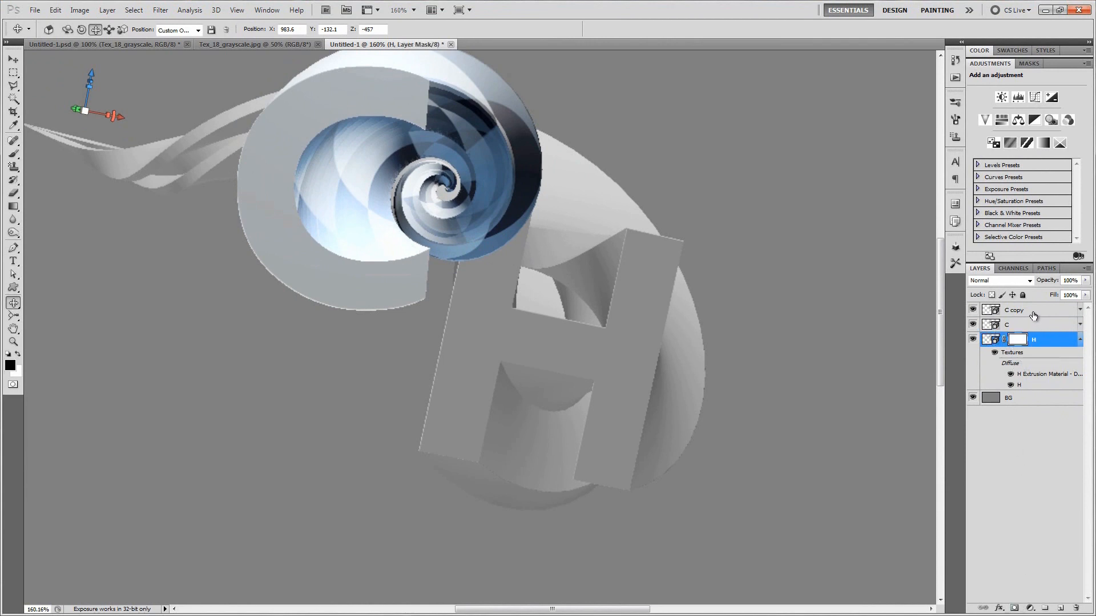
# - Hide the C copy layer and lower the C layer's opacity to 68% to reveal the H behind it
pyautogui.click(1013, 310)
pyautogui.click(972, 310)
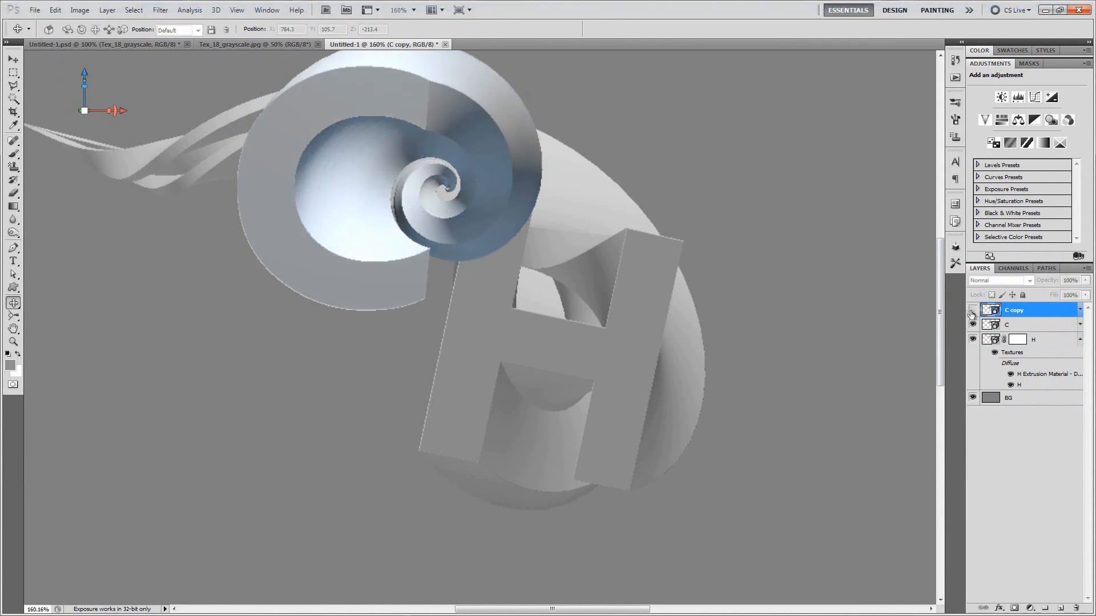
pyautogui.moveTo(1049, 282); pyautogui.dragTo(1048, 282)
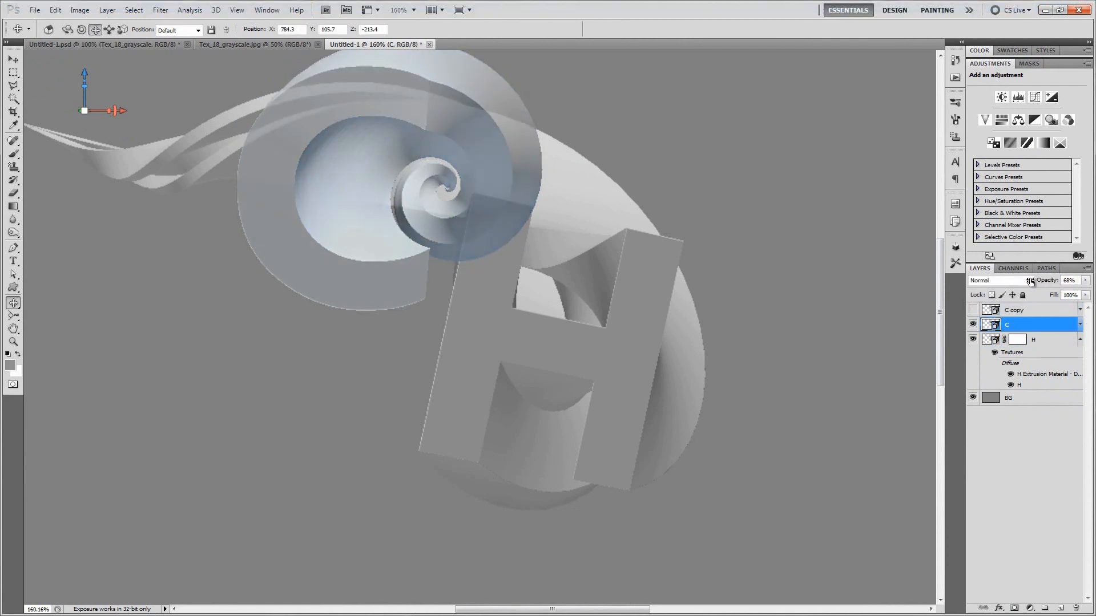
# - Outline the upper part of the H's left stem with the Polygonal Lasso and fill it with black on the H layer mask
pyautogui.click(1018, 340)
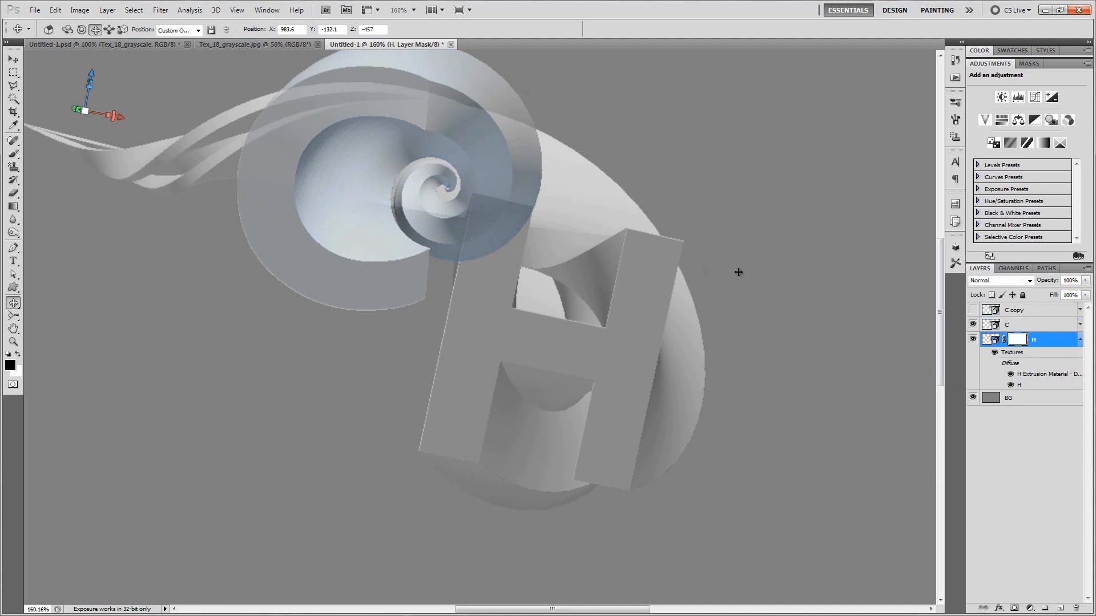
pyautogui.press('l')
pyautogui.scroll(5, 521, 247)
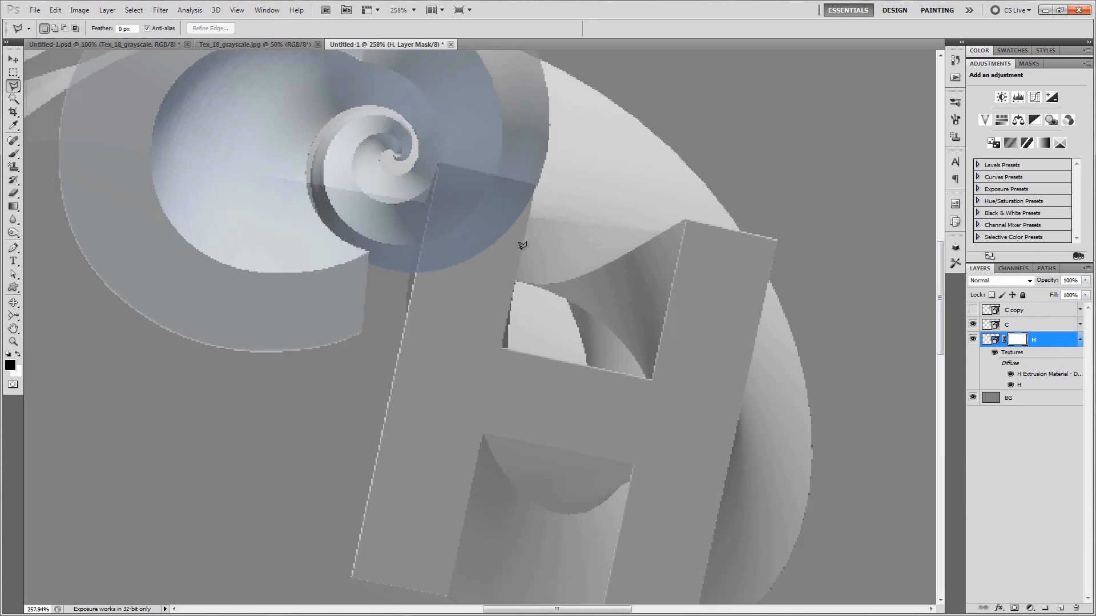
pyautogui.scroll(3, 521, 245)
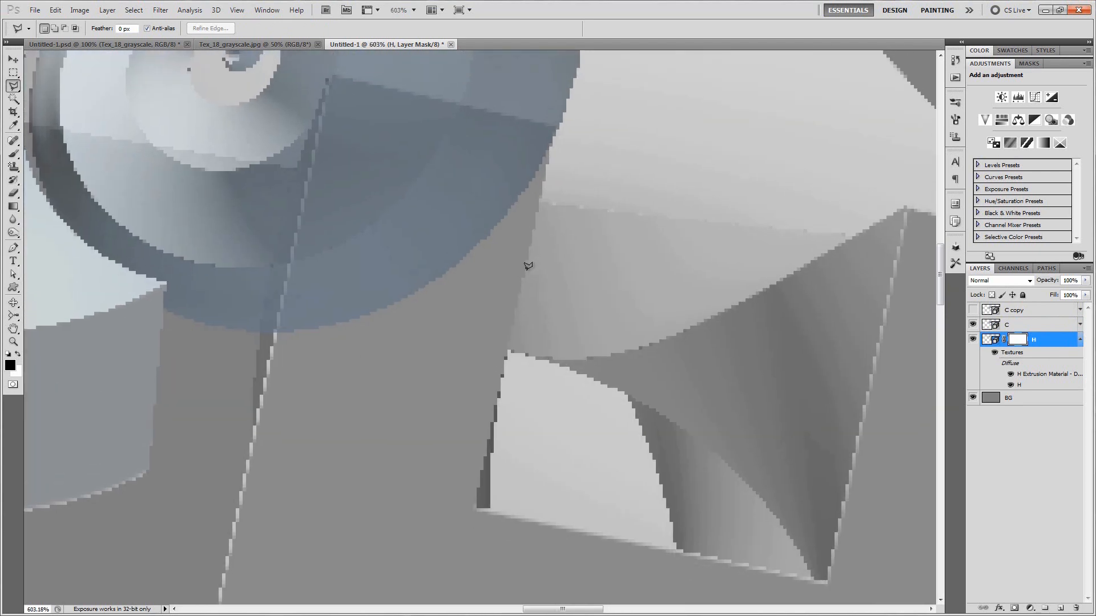
pyautogui.click(555, 124)
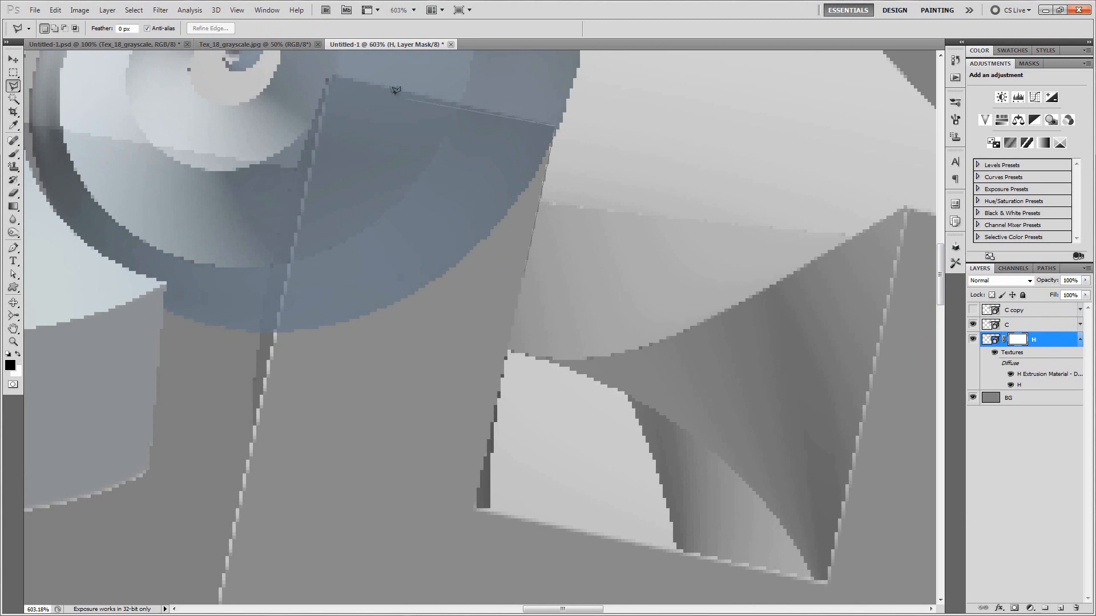
pyautogui.click(328, 76)
pyautogui.click(270, 271)
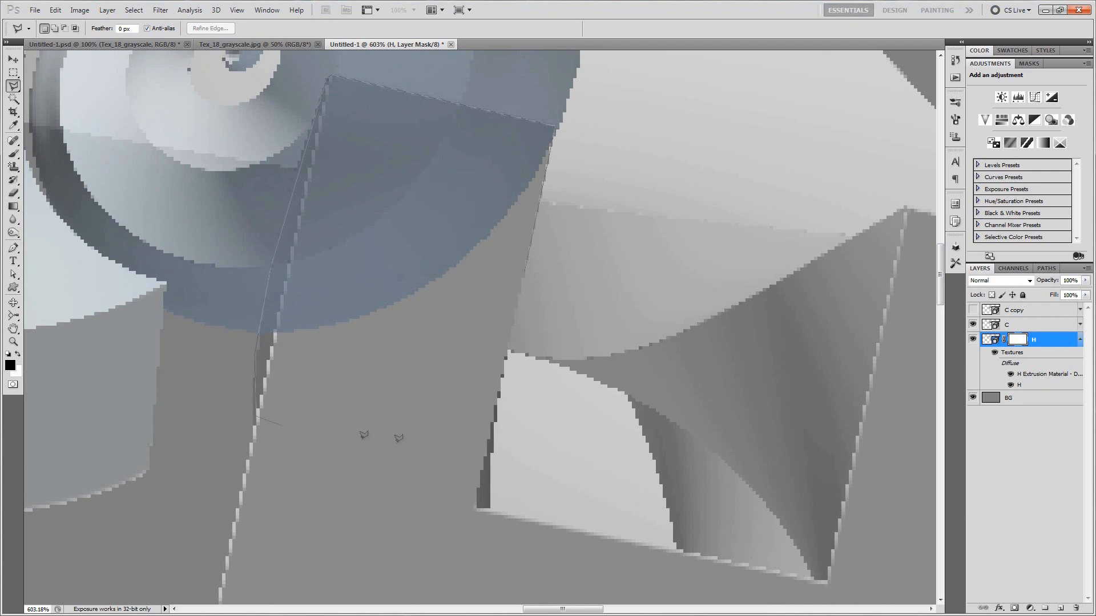
pyautogui.doubleClick(485, 447)
pyautogui.scroll(-2, 485, 447)
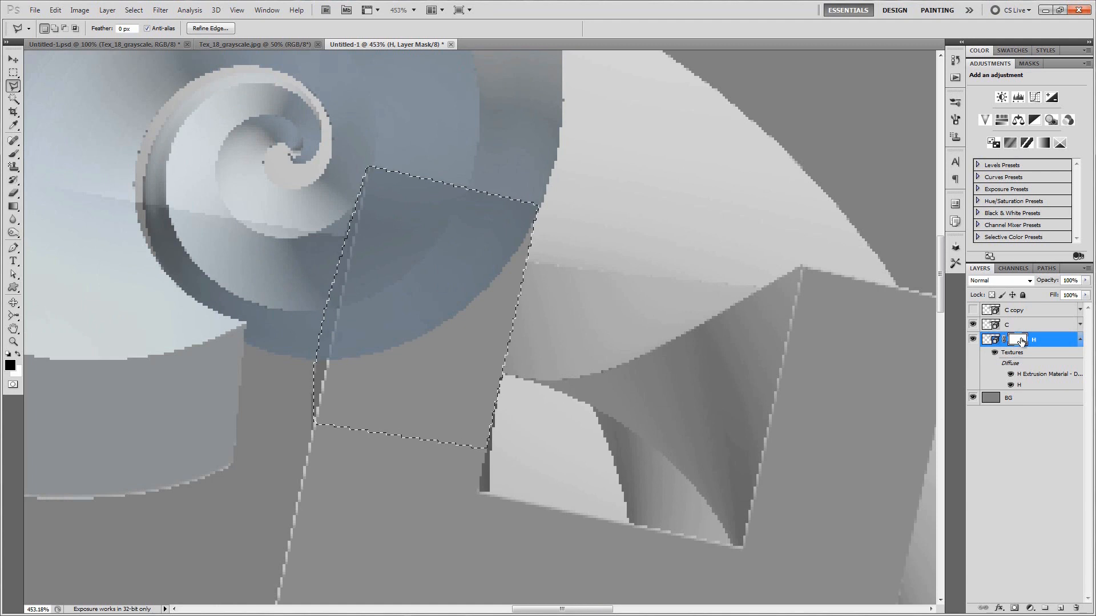
pyautogui.hotkey('alt', 'BackSpace')
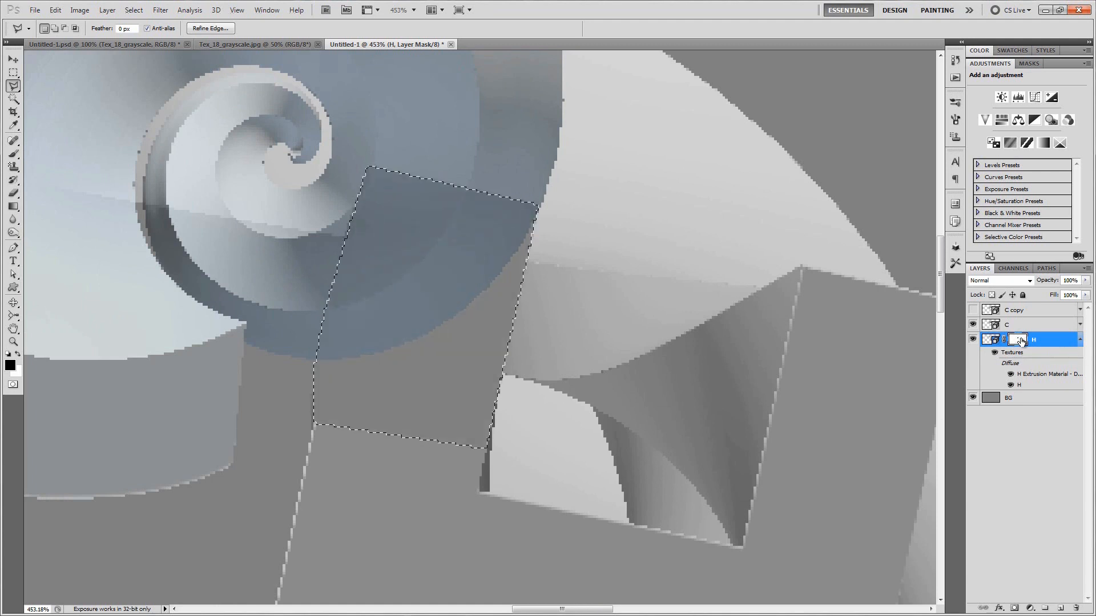
# - Undo the black fill, move the mask from H to the C layer, fill the selected area with black there, and deselect
pyautogui.hotkey('ctrl', 'z')
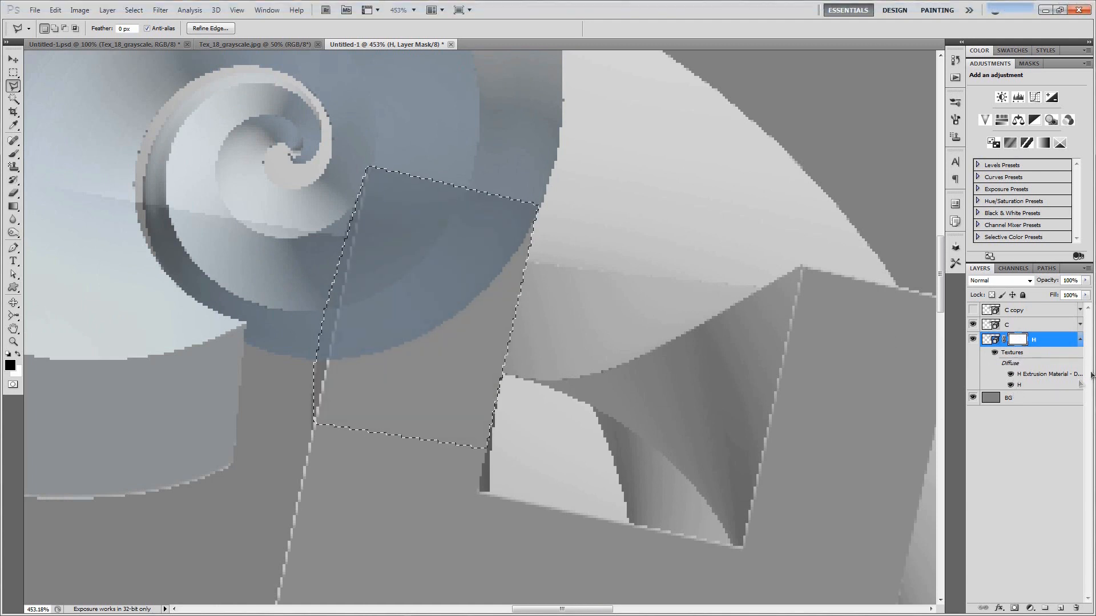
pyautogui.moveTo(1017, 340); pyautogui.dragTo(1022, 324)
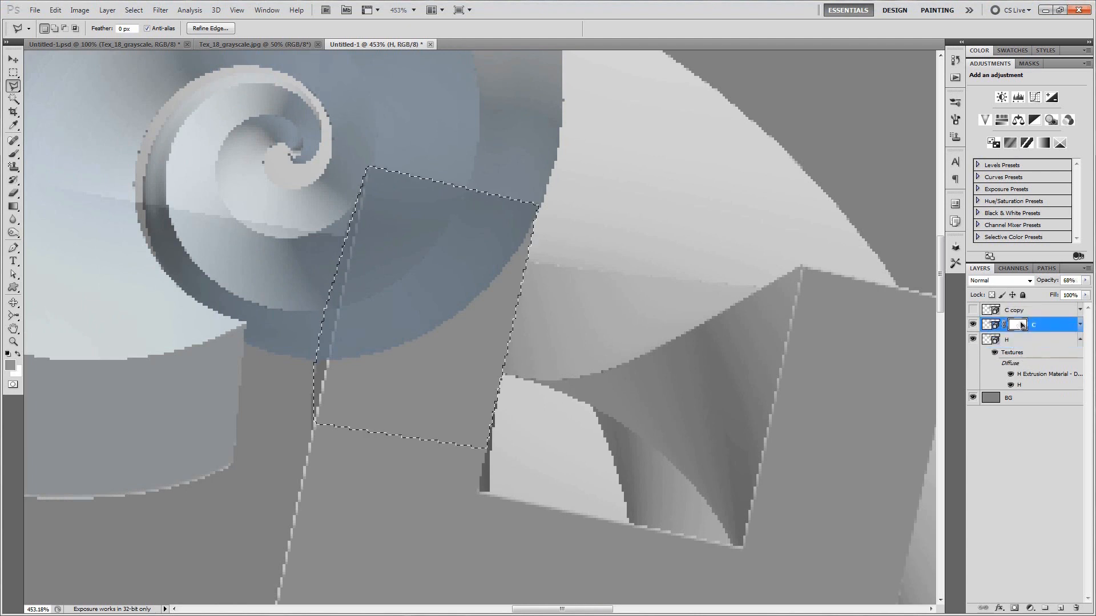
pyautogui.hotkey('alt', 'BackSpace')
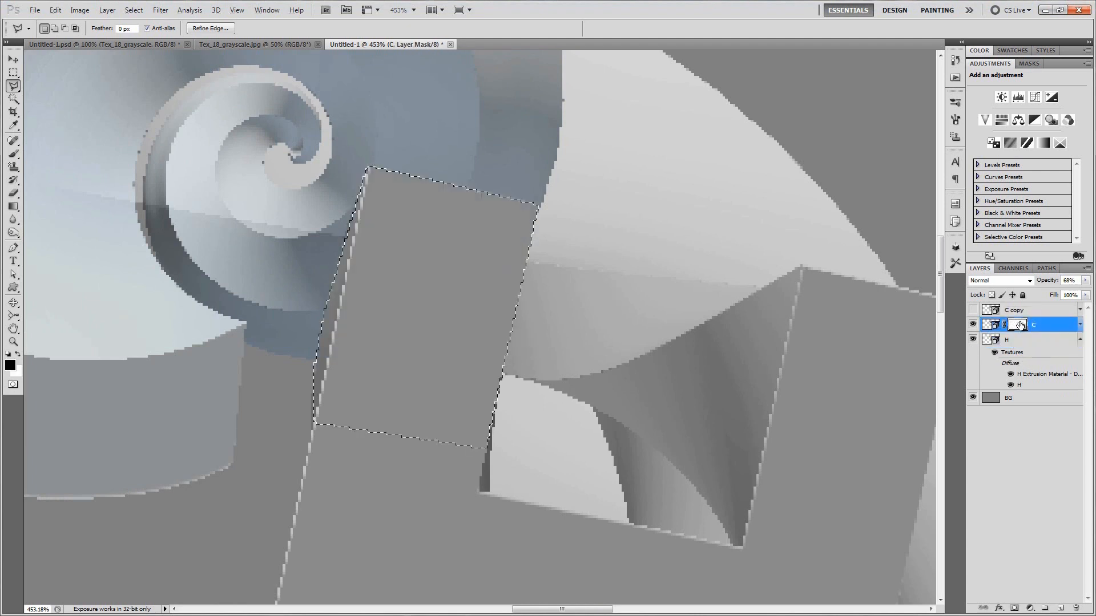
pyautogui.hotkey('ctrl', 'd')
# - Restore the C layer's opacity to 100%
pyautogui.scroll(-7, 730, 332)
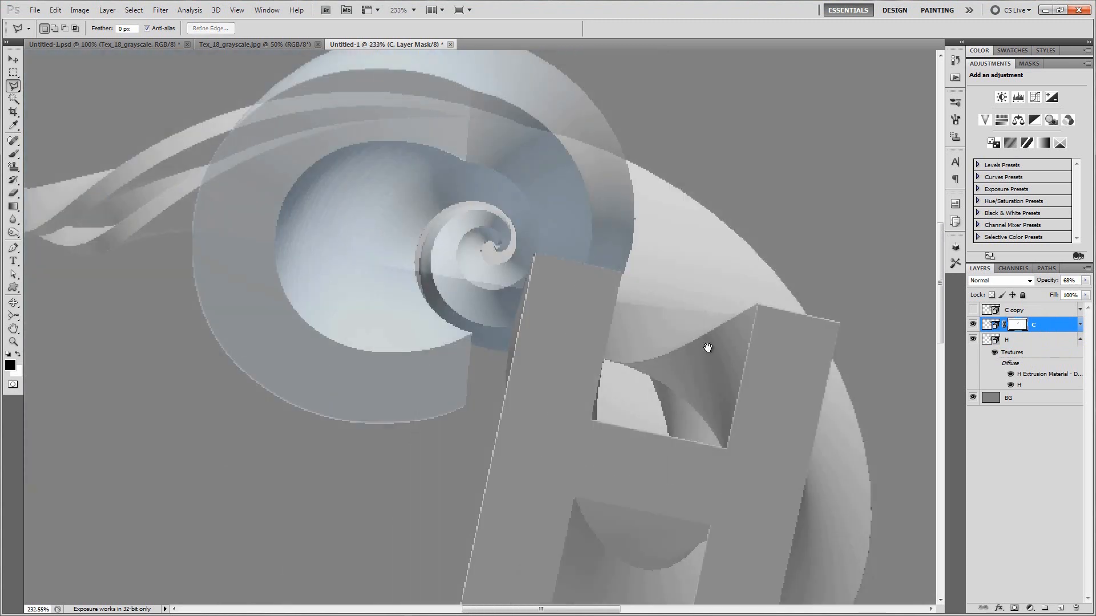
pyautogui.moveTo(745, 372); pyautogui.dragTo(694, 352)
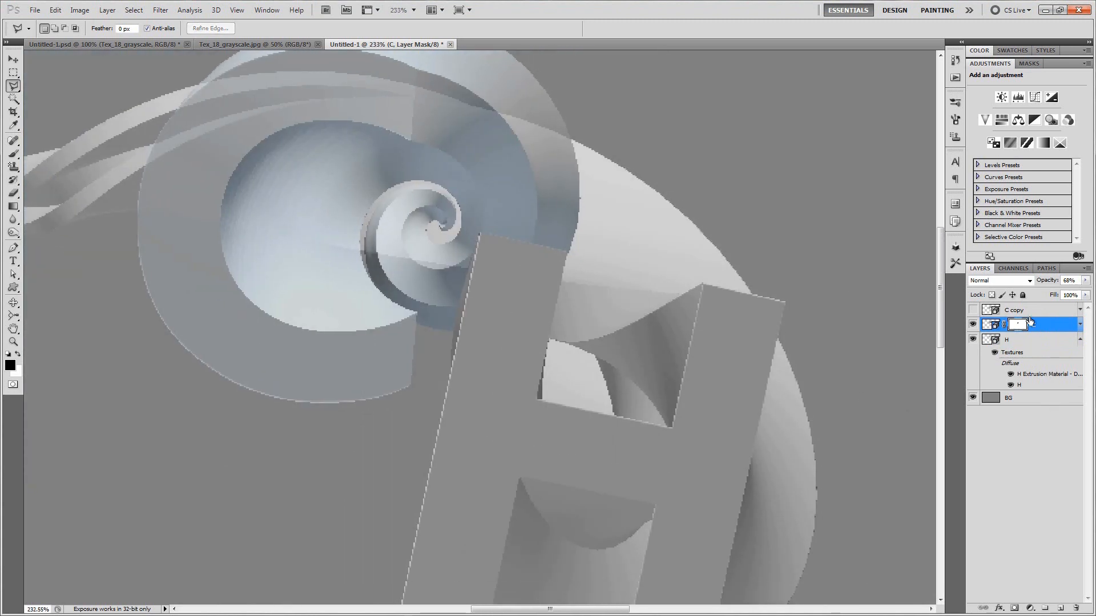
pyautogui.scroll(-3, 628, 369)
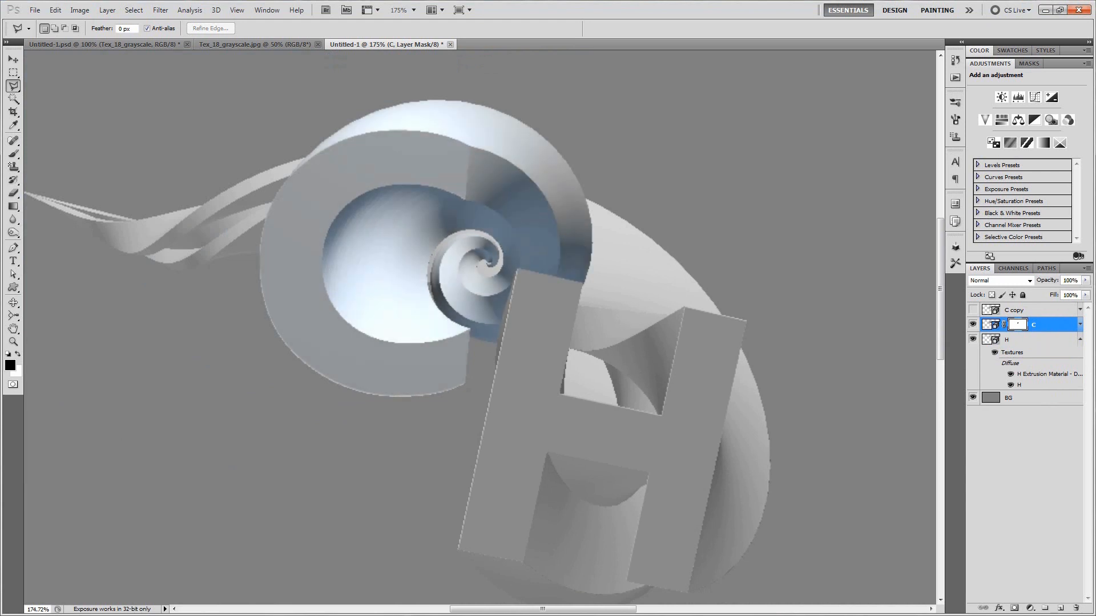
pyautogui.scroll(-3, 660, 336)
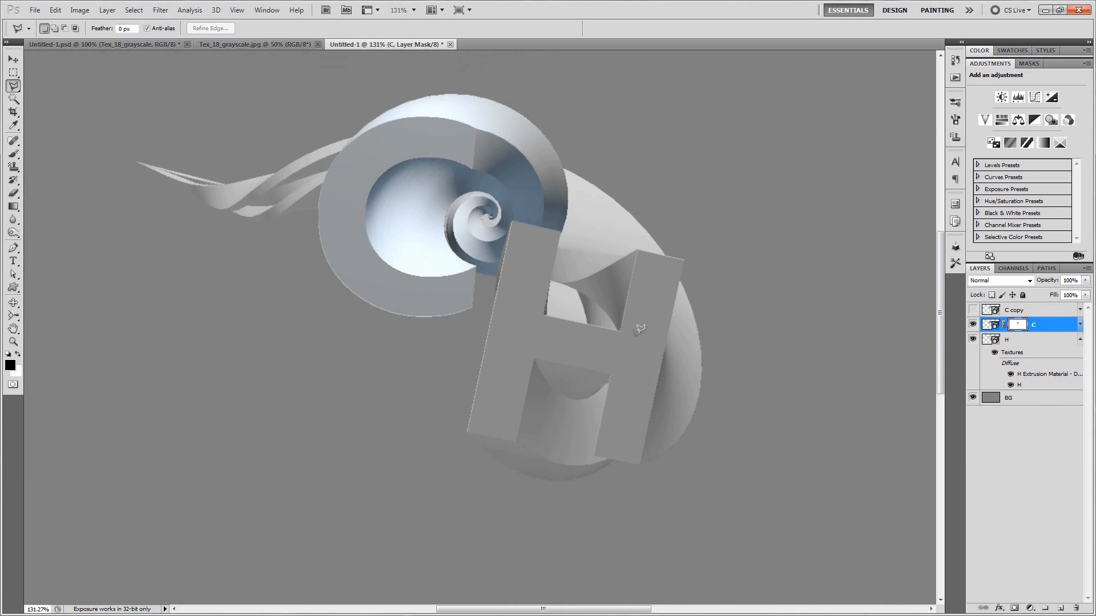
# - Show the C copy layer and copy the C layer's mask onto it
pyautogui.click(1040, 312)
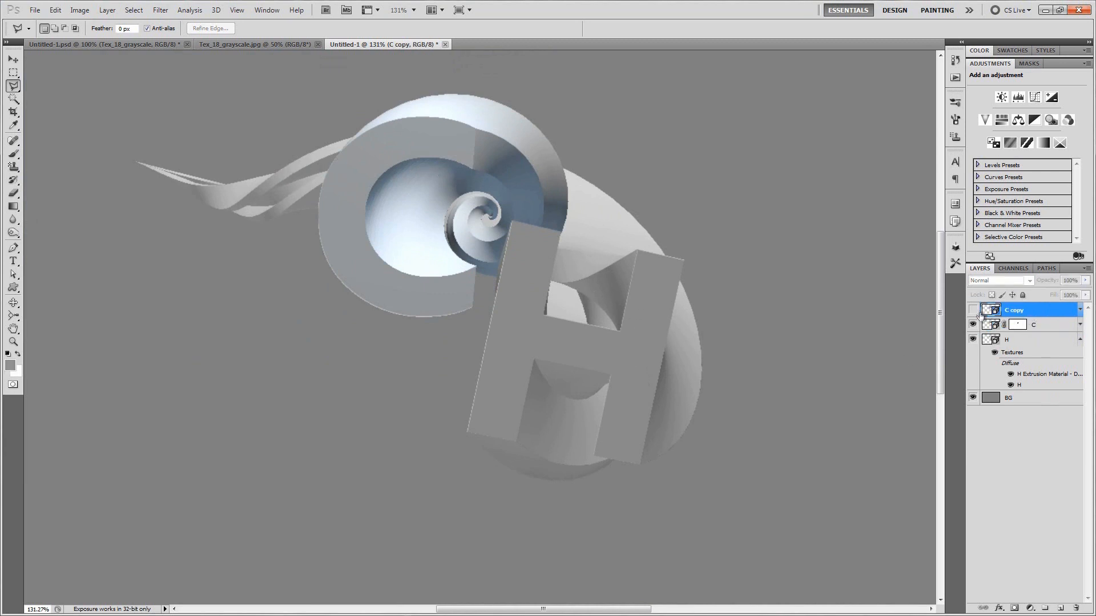
pyautogui.click(973, 310)
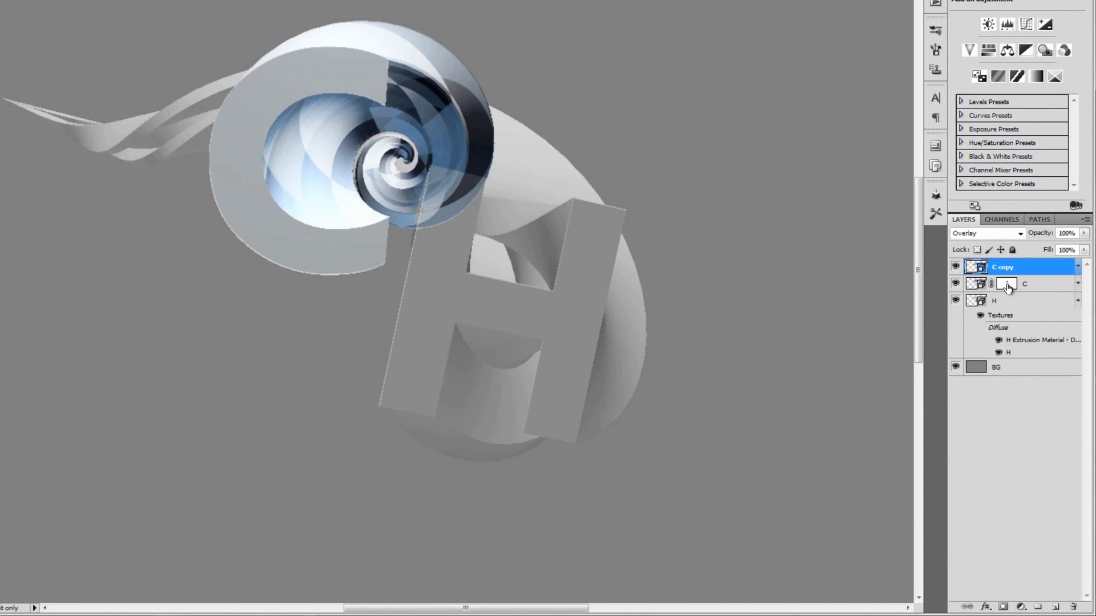
pyautogui.moveTo(1010, 290); pyautogui.dragTo(1019, 268)
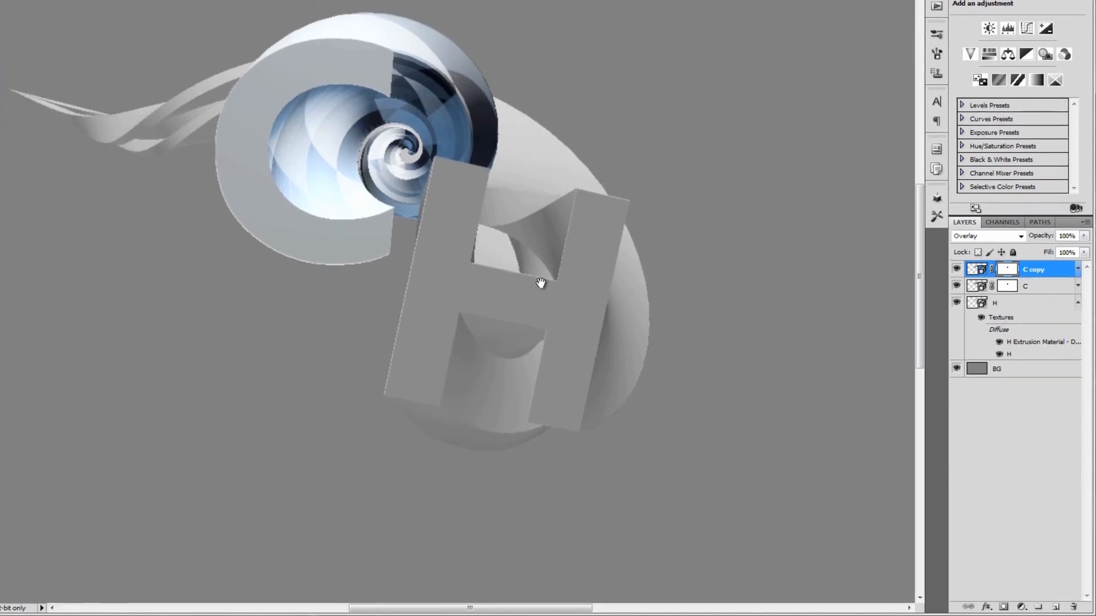
pyautogui.hotkey('ctrl', '0')
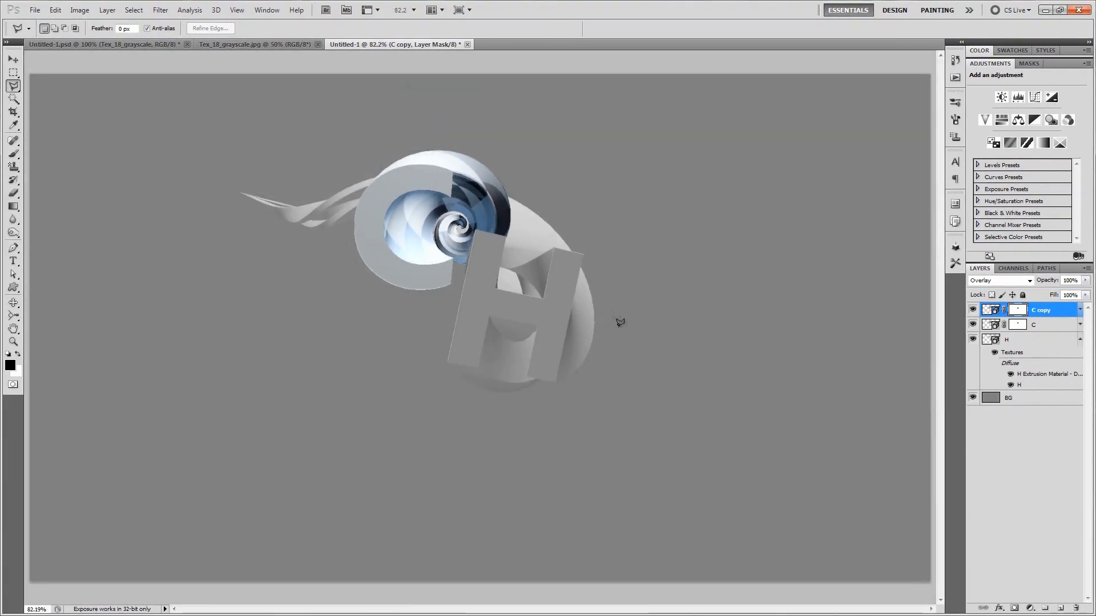
# - Set the intensity of Infinite Light 1 on the H layer to 1.39
pyautogui.click(1028, 342)
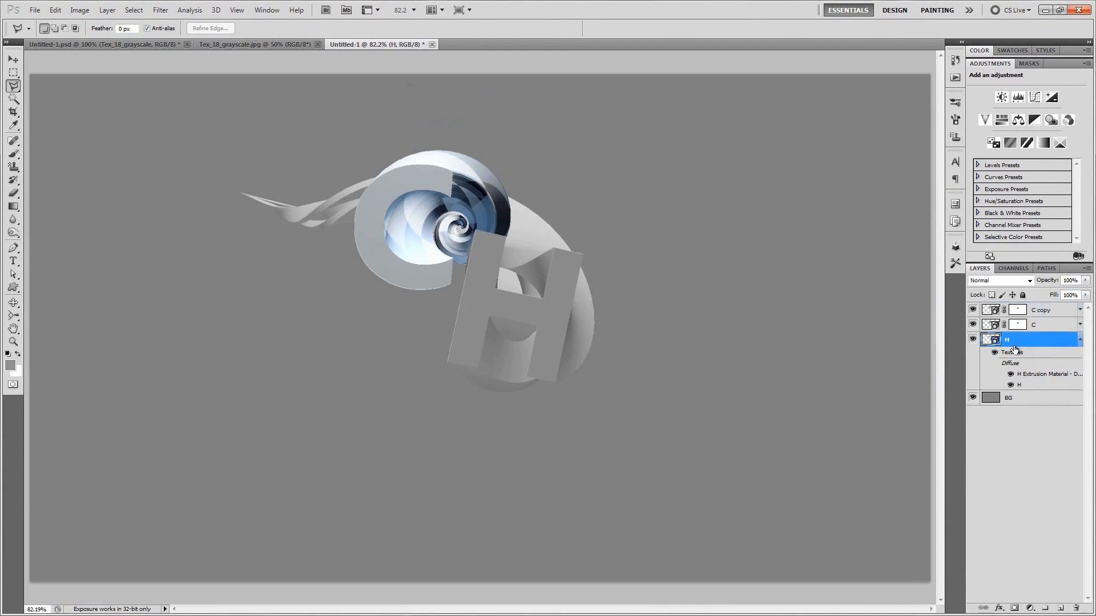
pyautogui.click(955, 247)
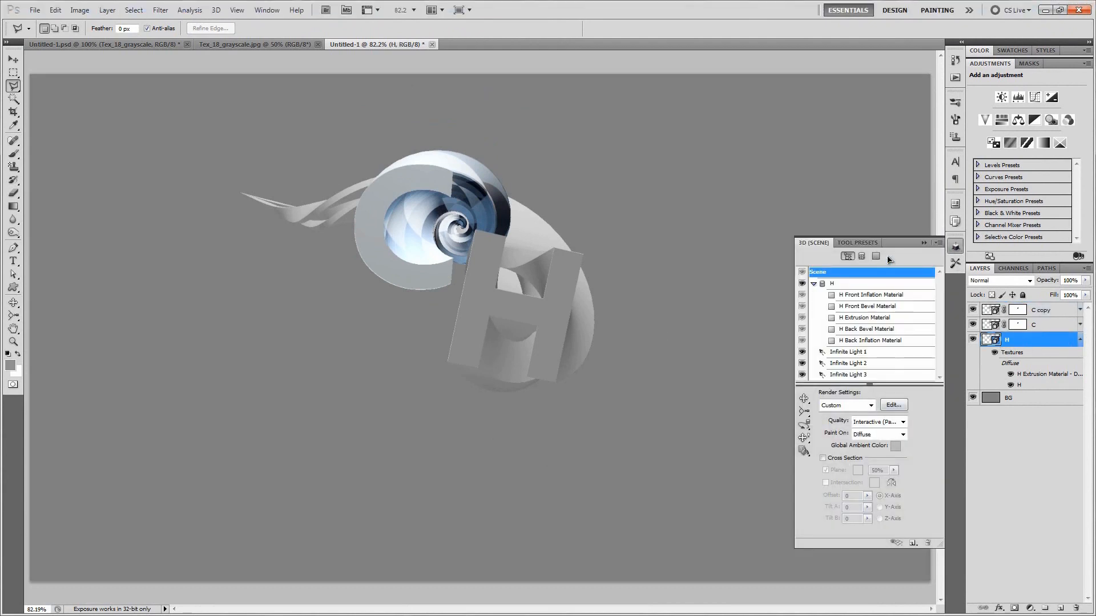
pyautogui.click(888, 257)
pyautogui.click(887, 420)
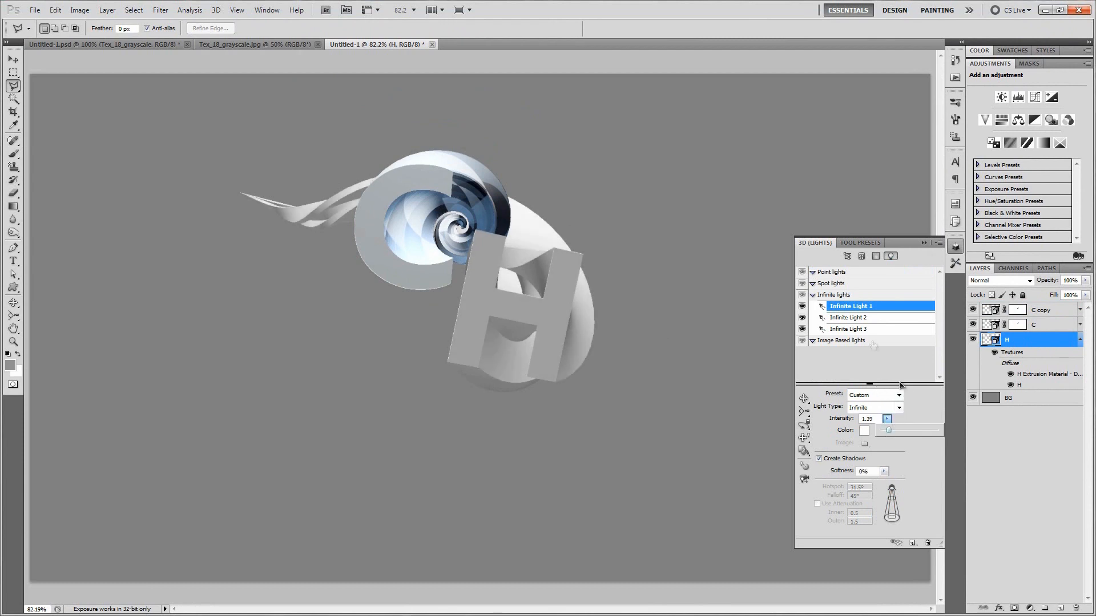
# - Set the color of the H layer's Infinite Light 2 to light blue #c4e7ff
pyautogui.click(862, 318)
pyautogui.click(864, 431)
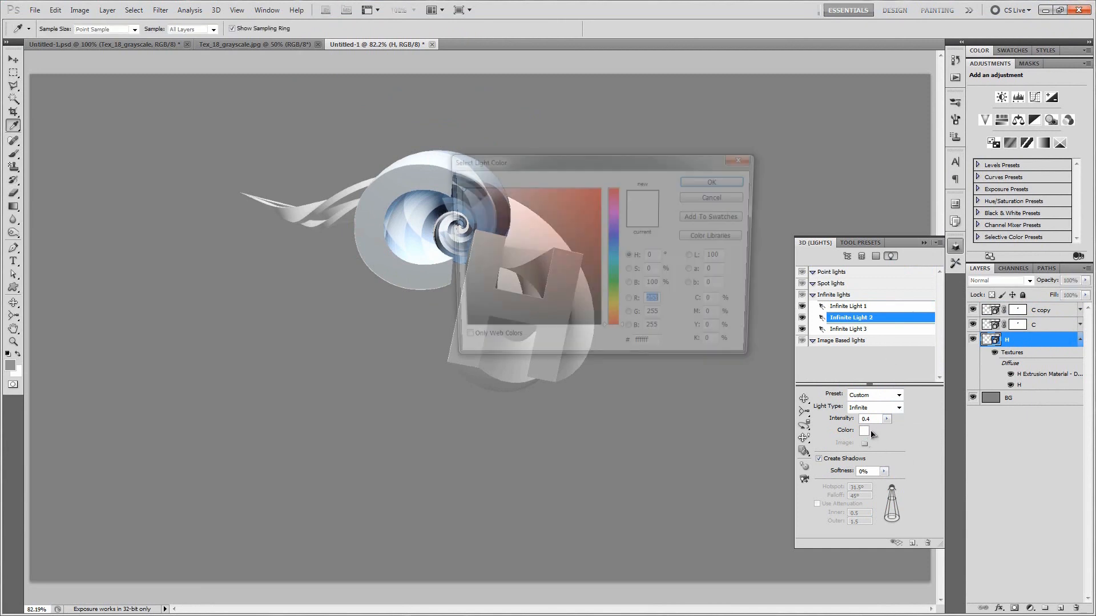
pyautogui.moveTo(483, 196); pyautogui.dragTo(489, 174)
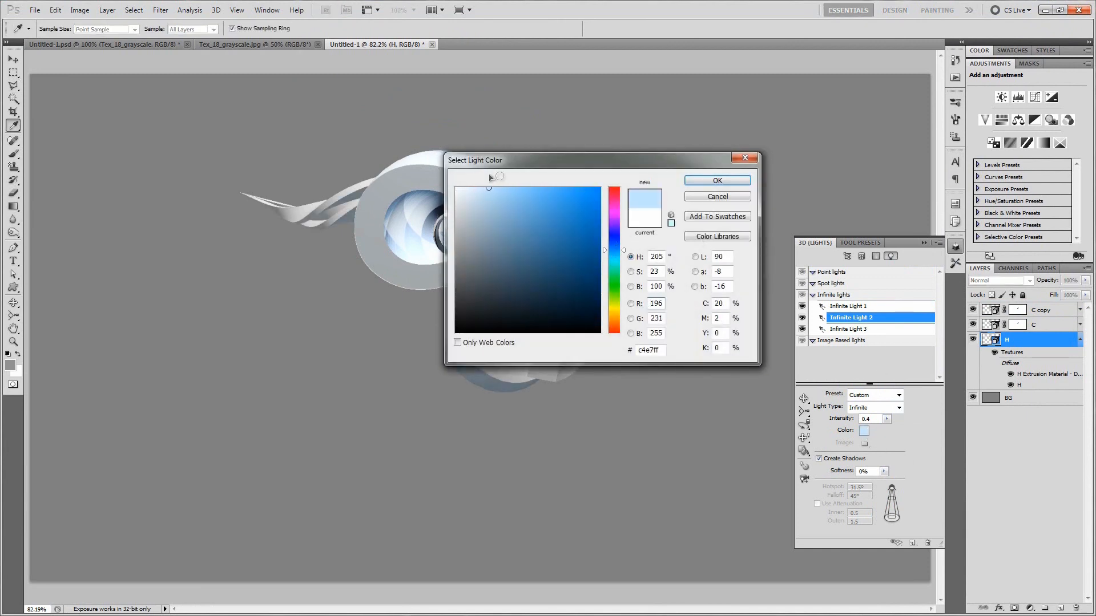
pyautogui.click(710, 180)
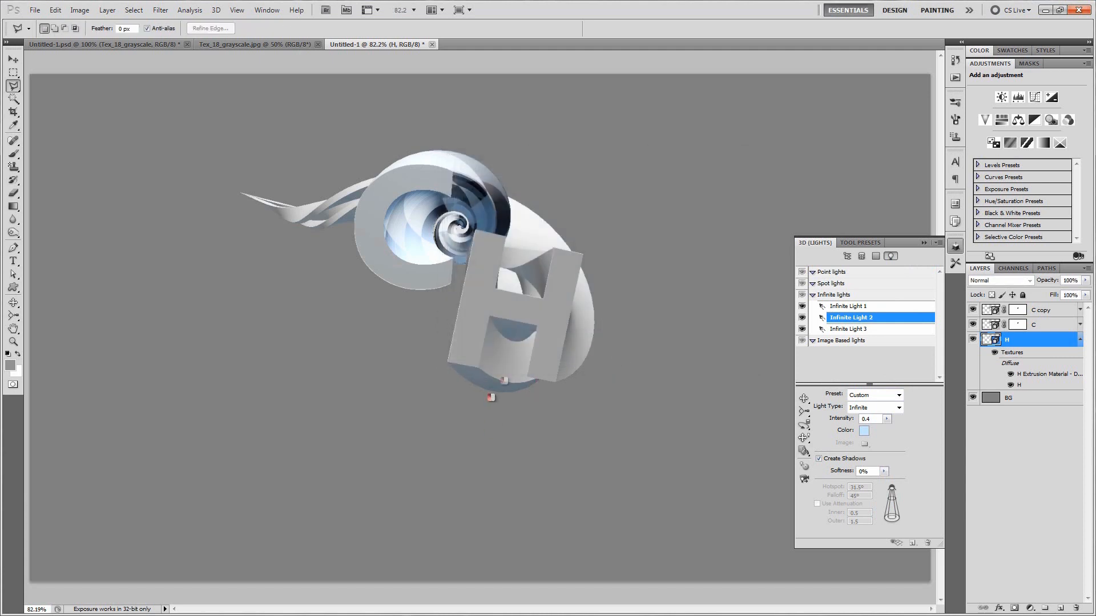
# - Change the H layer's Infinite Light 3 to a Point light with an intensity of 1.49
pyautogui.click(863, 330)
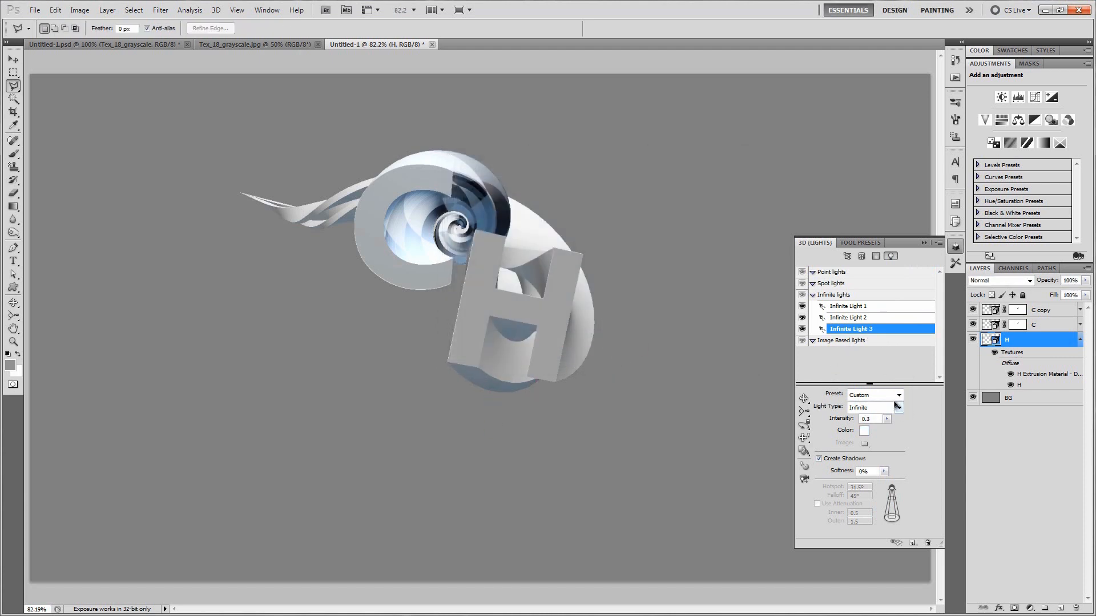
pyautogui.click(878, 409)
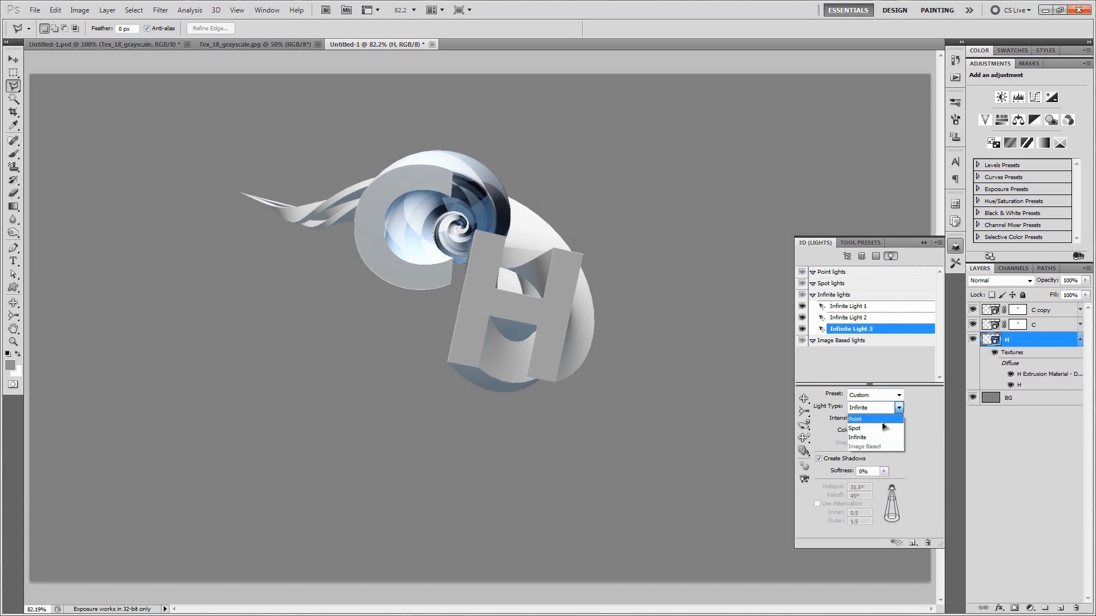
pyautogui.click(882, 421)
pyautogui.click(887, 421)
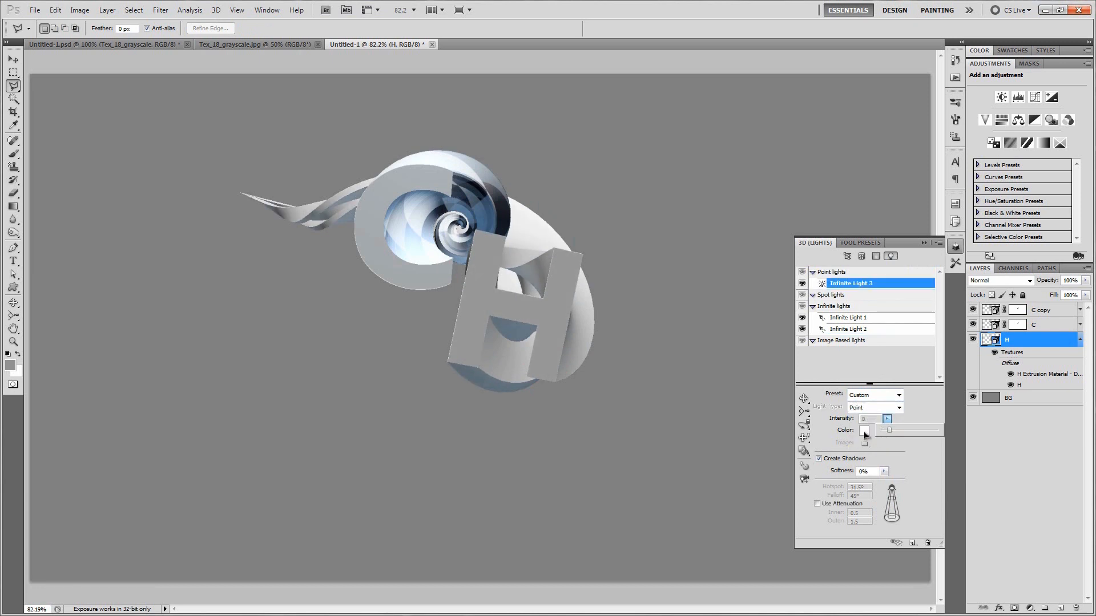
# - Set the point light's color to blue #92b5d9 and move the light to about X 1139.2, Y -47.7, Z -695.5
pyautogui.click(864, 431)
pyautogui.click(611, 246)
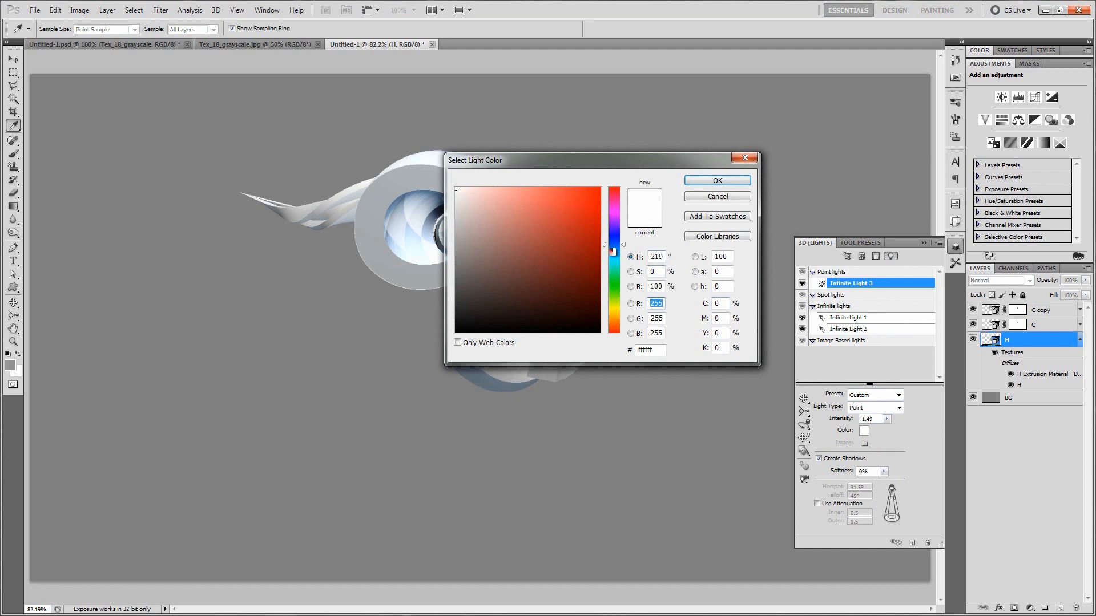
pyautogui.click(611, 247)
pyautogui.moveTo(488, 208); pyautogui.dragTo(502, 209)
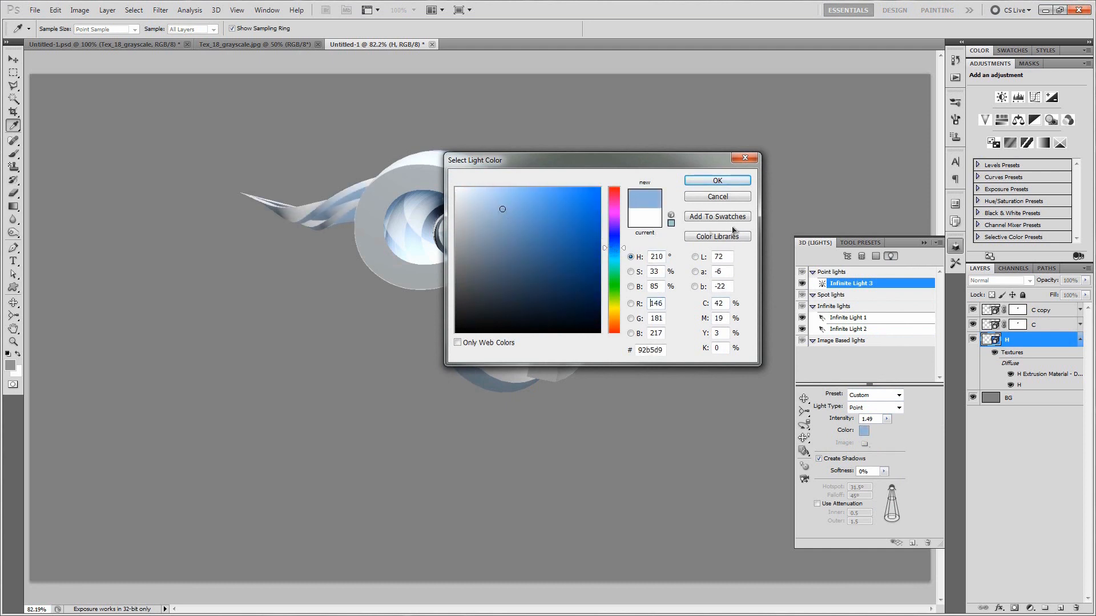
pyautogui.click(717, 181)
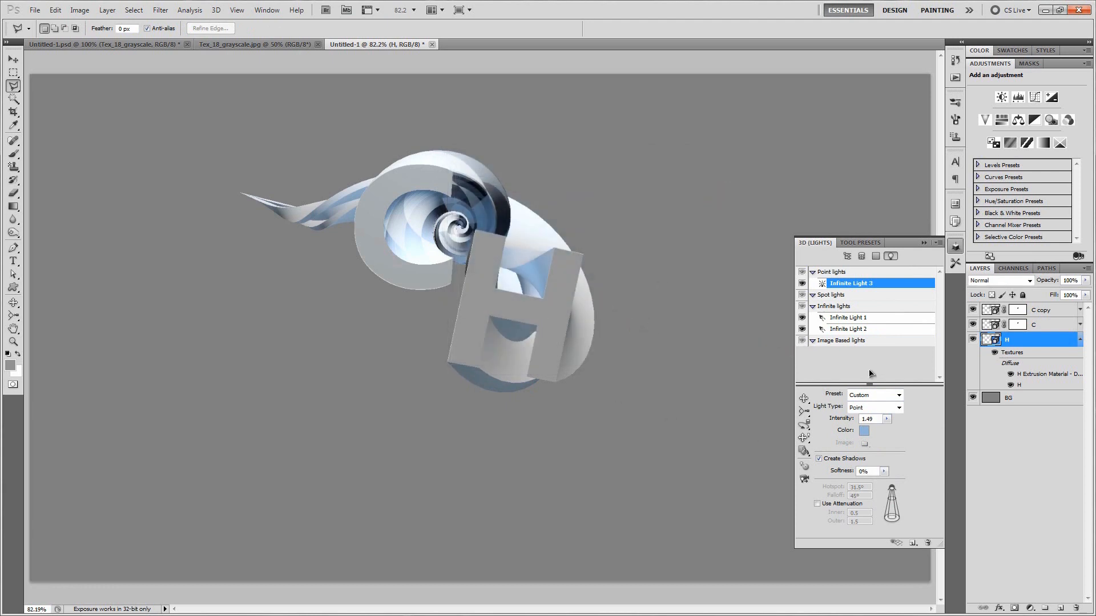
pyautogui.click(803, 438)
pyautogui.moveTo(549, 298); pyautogui.dragTo(588, 331)
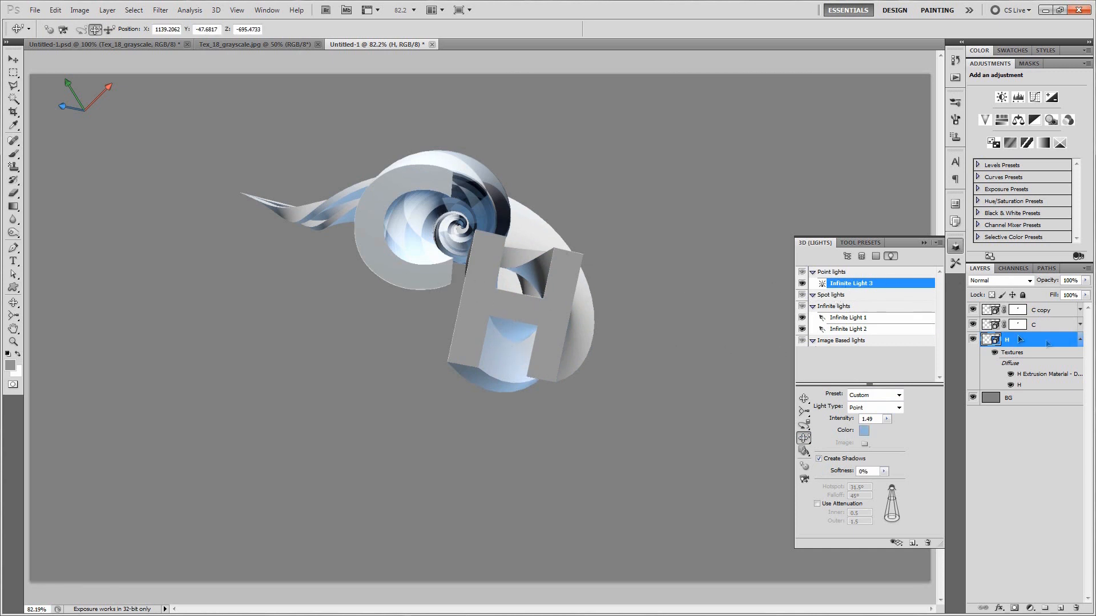
# - Duplicate the H layer and collapse the texture lists of both H layers
pyautogui.hotkey('ctrl', 'j')
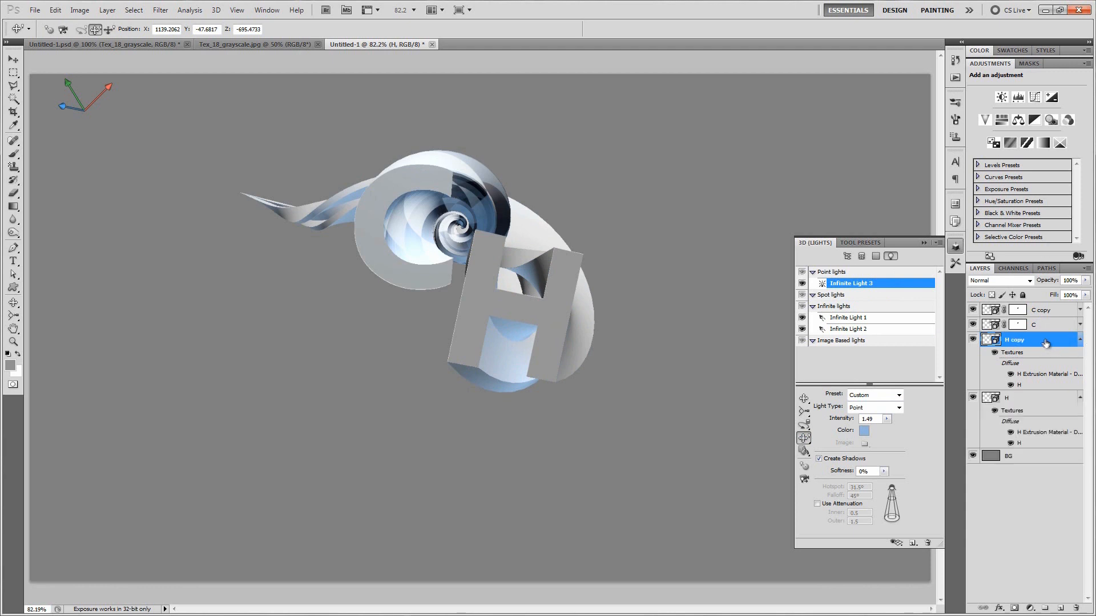
pyautogui.click(1079, 401)
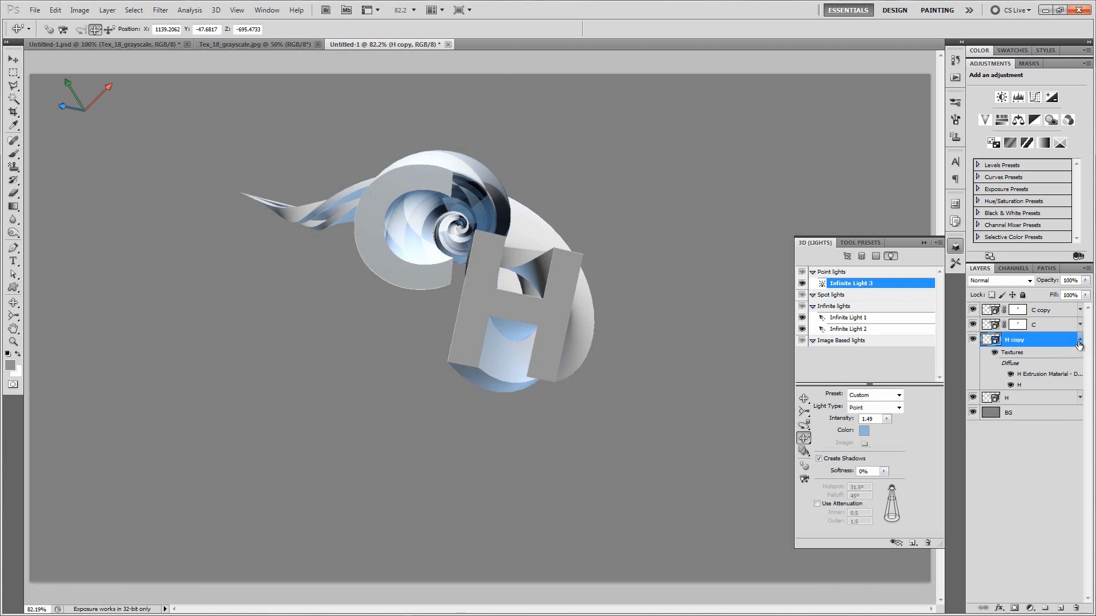
pyautogui.click(1080, 340)
# - Apply the white marble-like material preset to the H Extrusion Material on the H copy layer
pyautogui.click(853, 258)
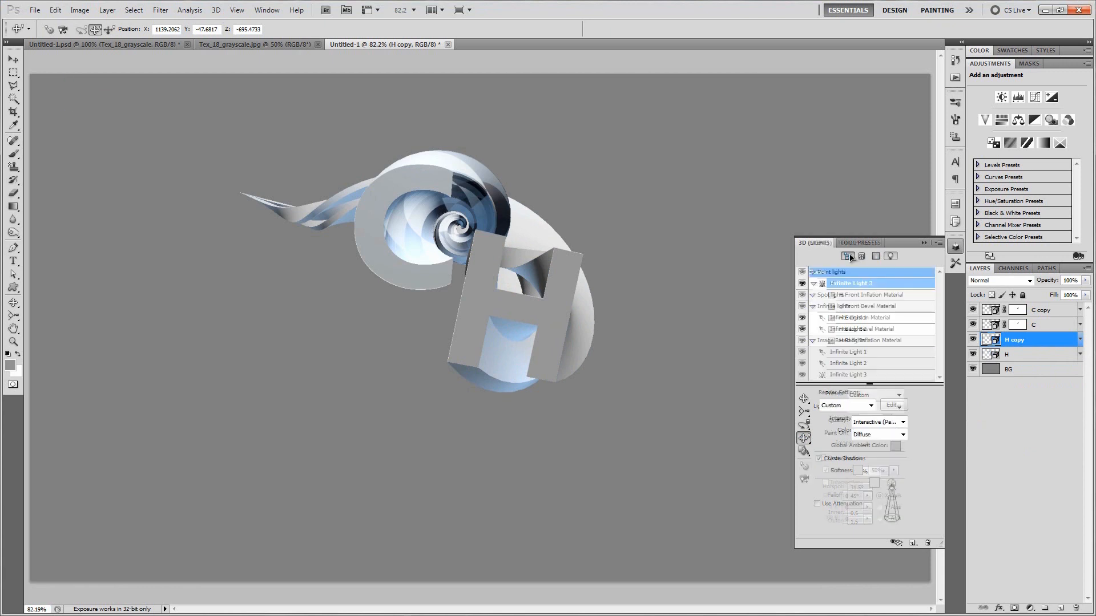
pyautogui.click(866, 320)
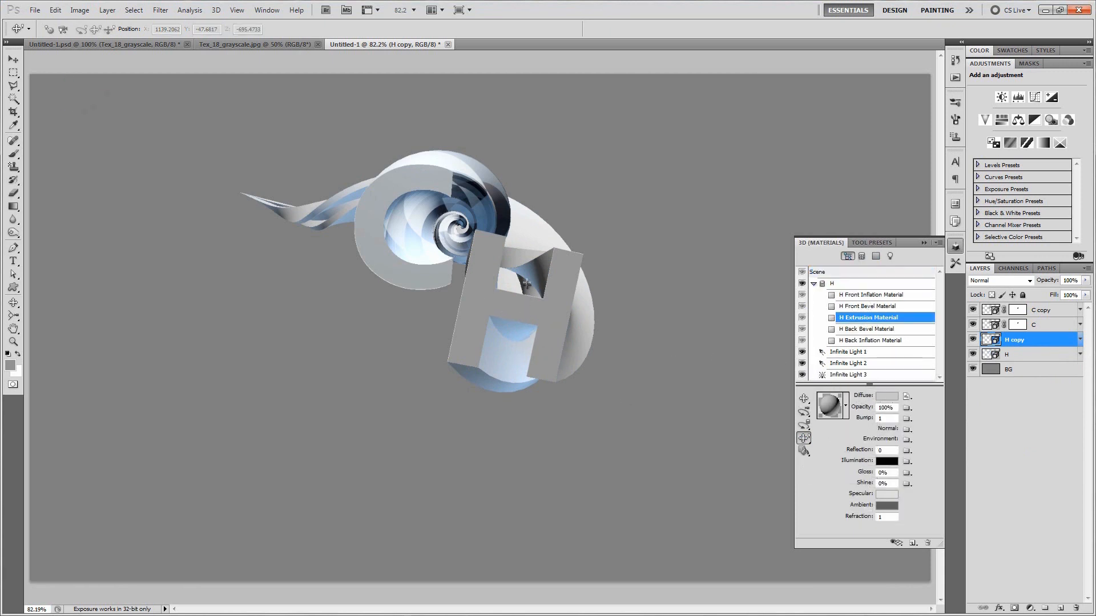
pyautogui.click(847, 407)
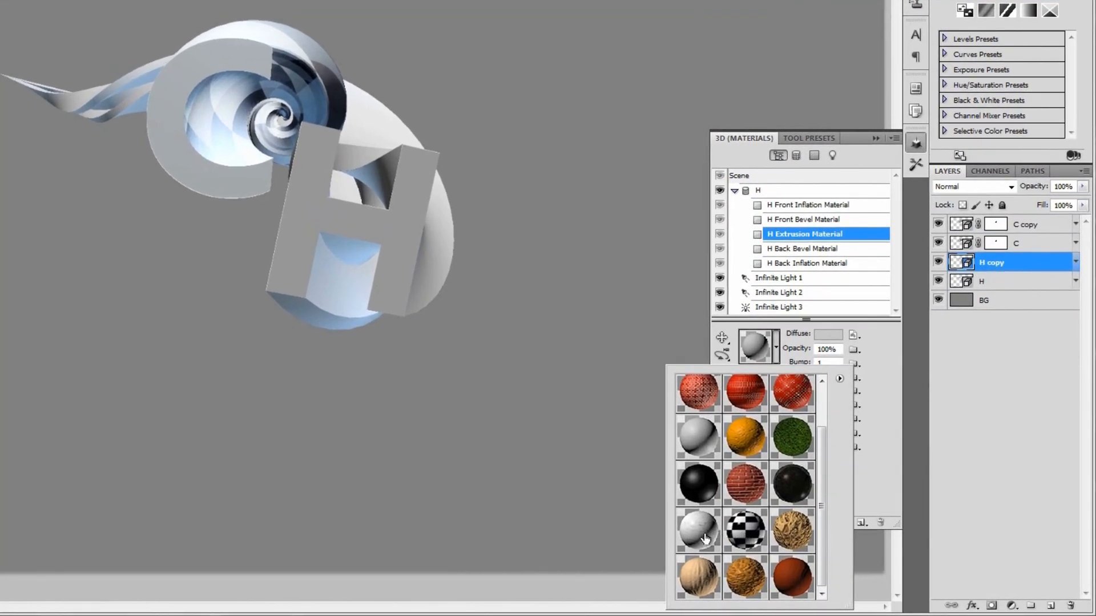
pyautogui.click(705, 538)
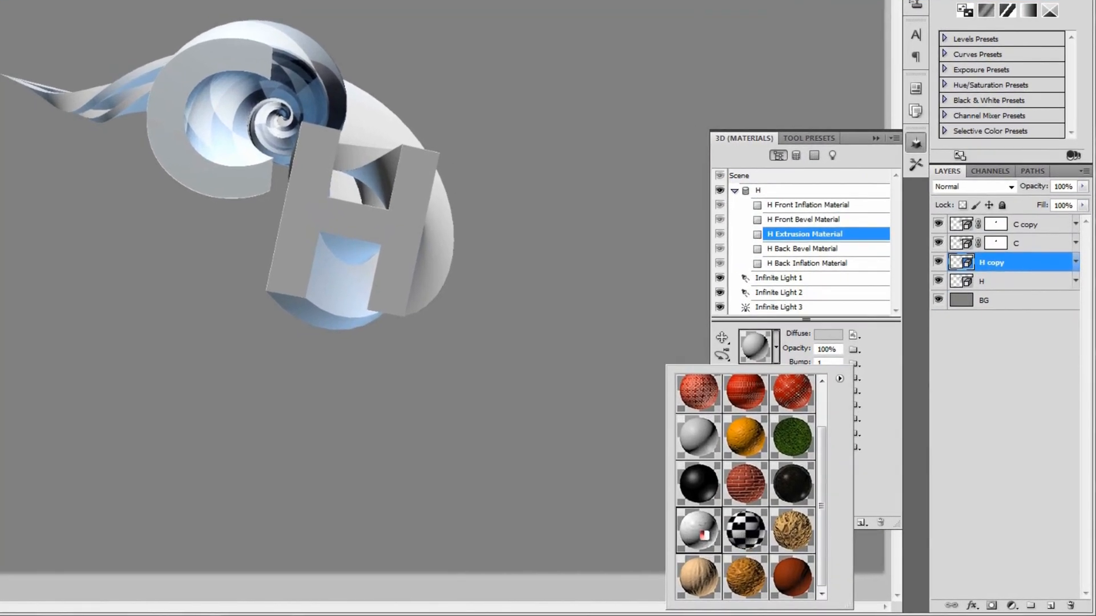
pyautogui.click(380, 277)
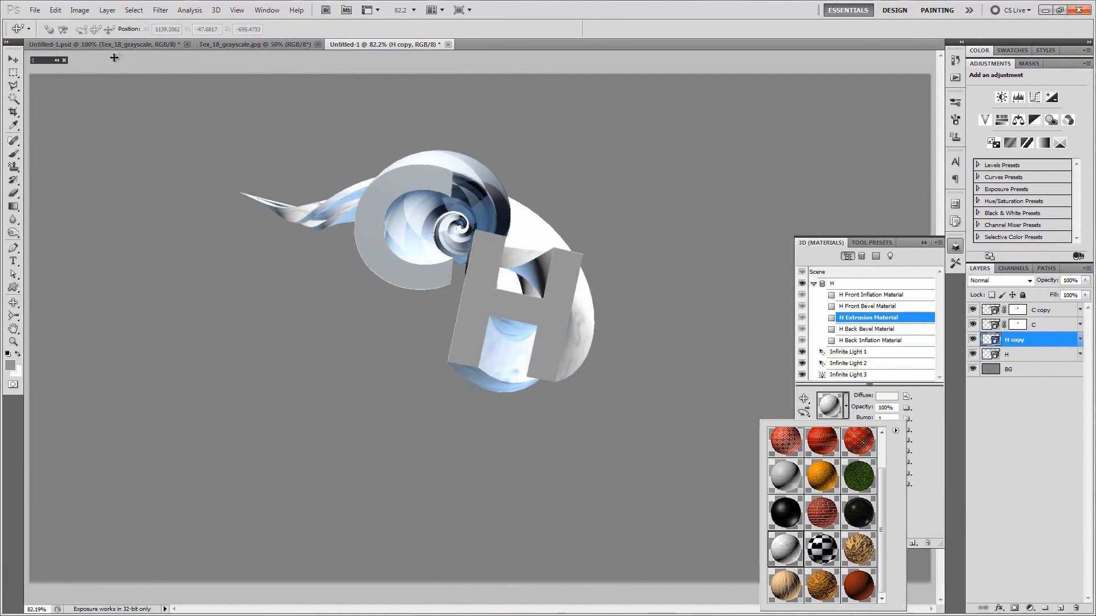
# - Examine the H and the overall letter composition in the finished Untitled-1.psd artwork, and return to the working document
pyautogui.click(122, 46)
pyautogui.click(122, 47)
pyautogui.scroll(5, 531, 335)
pyautogui.moveTo(618, 385); pyautogui.dragTo(598, 292)
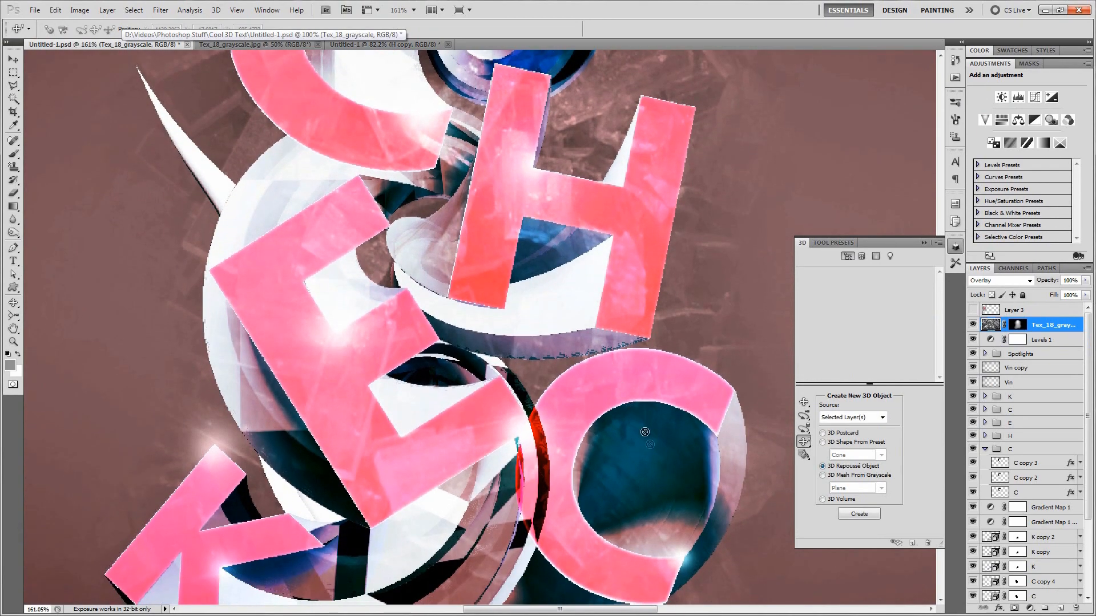
pyautogui.moveTo(671, 470); pyautogui.dragTo(588, 393)
pyautogui.scroll(-5, 596, 435)
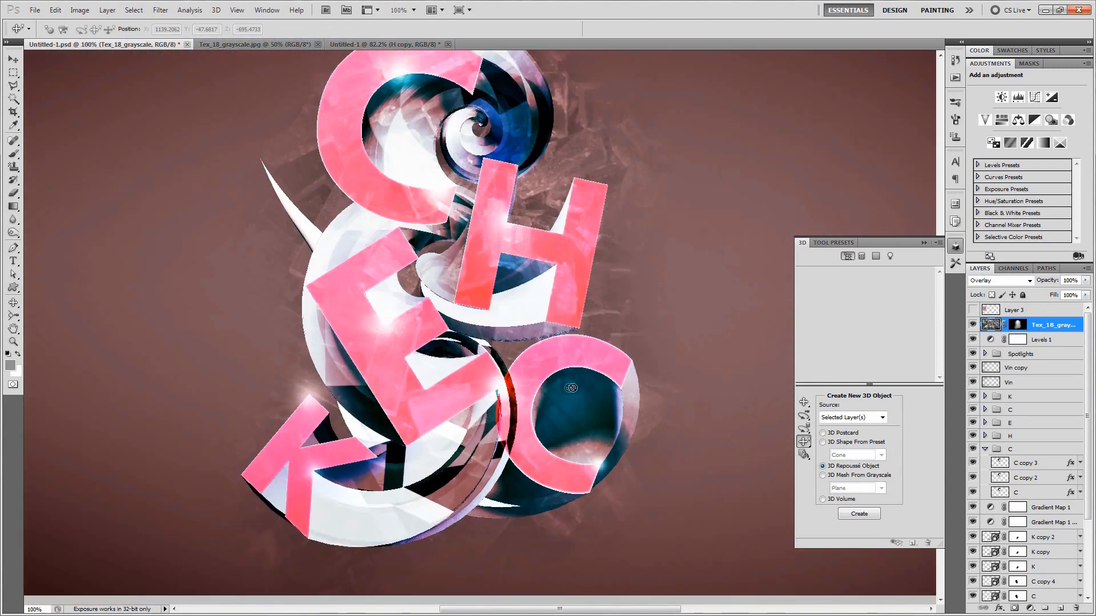
pyautogui.moveTo(553, 336); pyautogui.dragTo(564, 373)
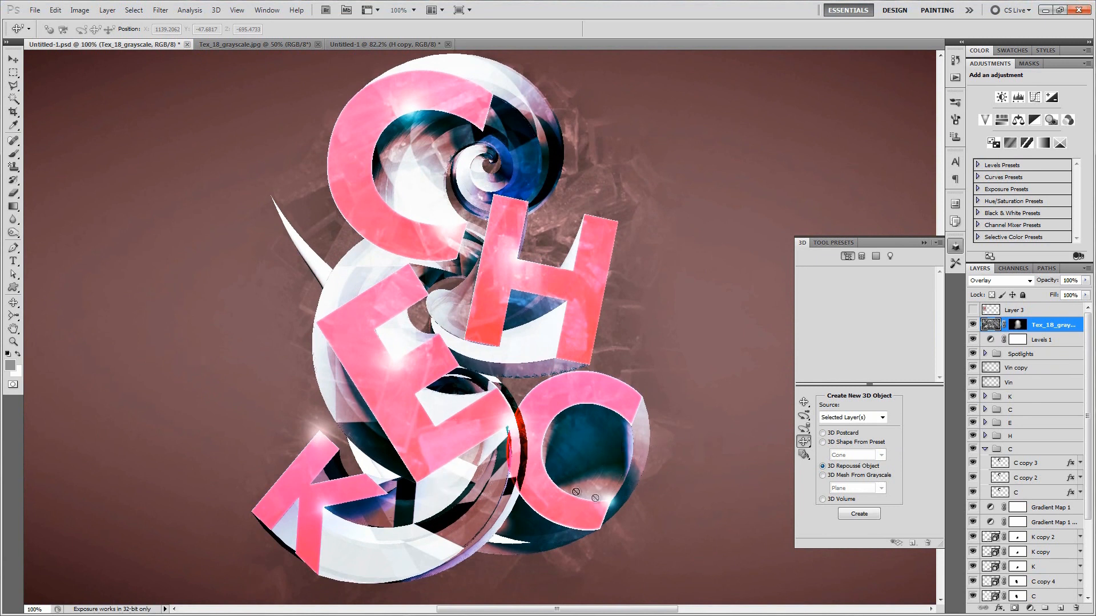
pyautogui.click(392, 45)
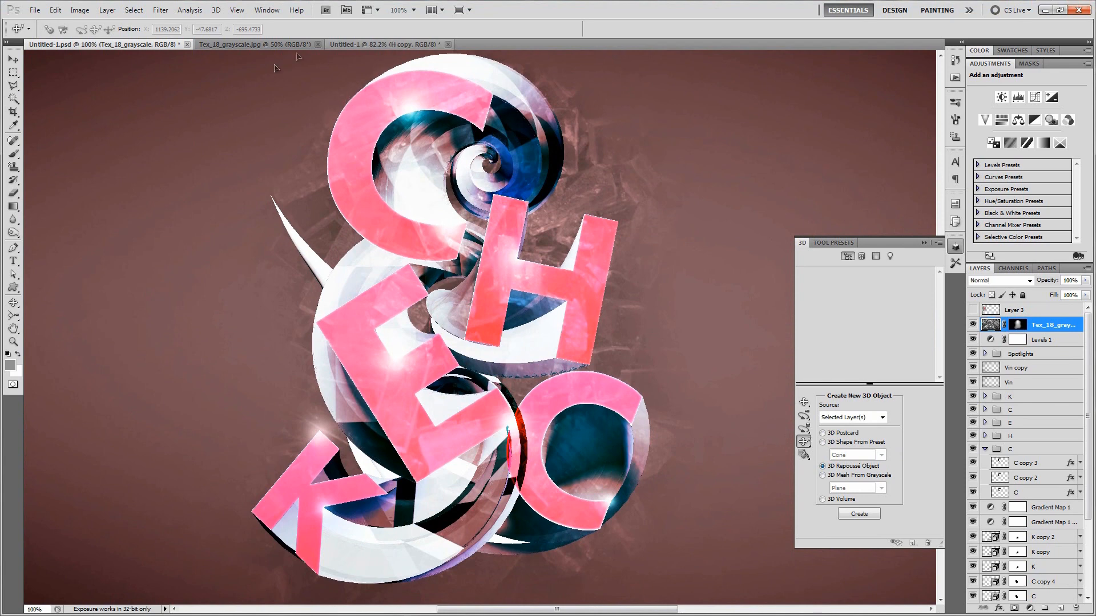
# - Set the U scale of the marble diffuse texture on the H copy's Extrusion Material to 1.17
pyautogui.scroll(4, 540, 285)
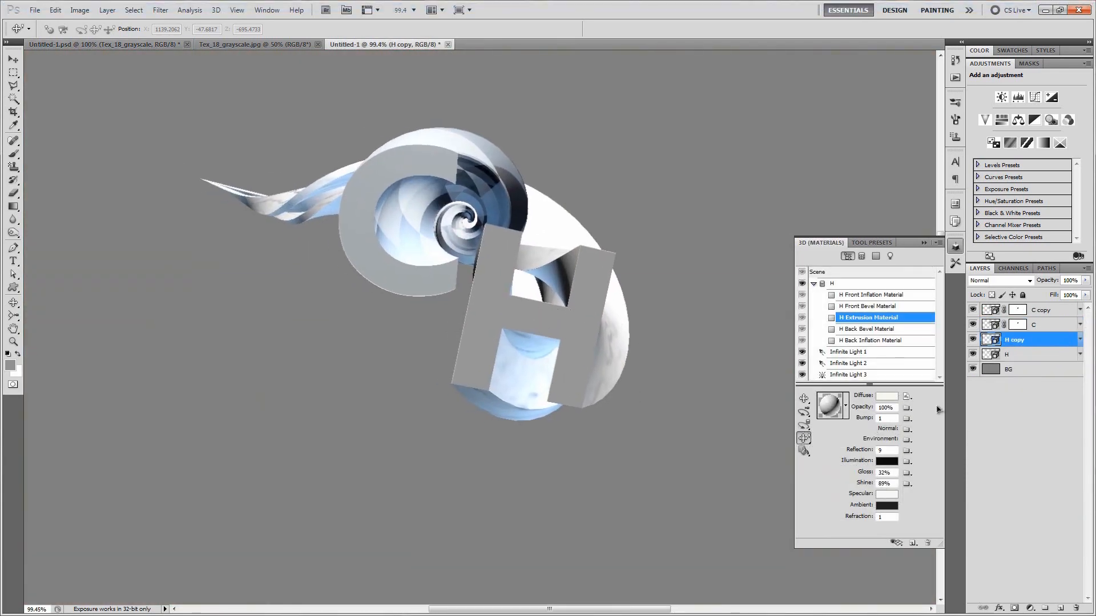
pyautogui.click(906, 397)
pyautogui.click(944, 448)
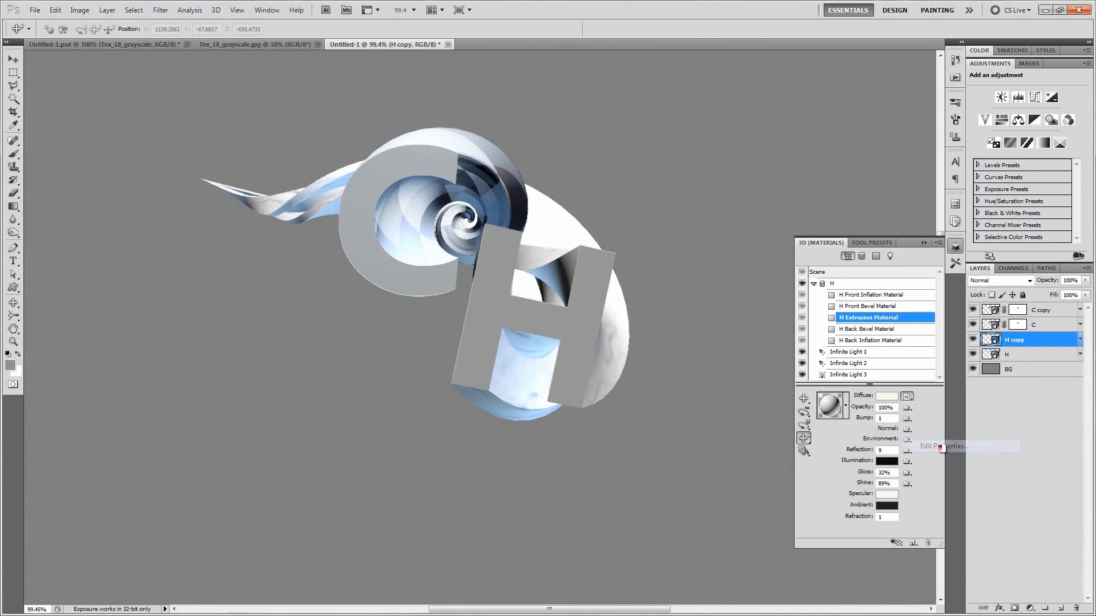
pyautogui.click(604, 201)
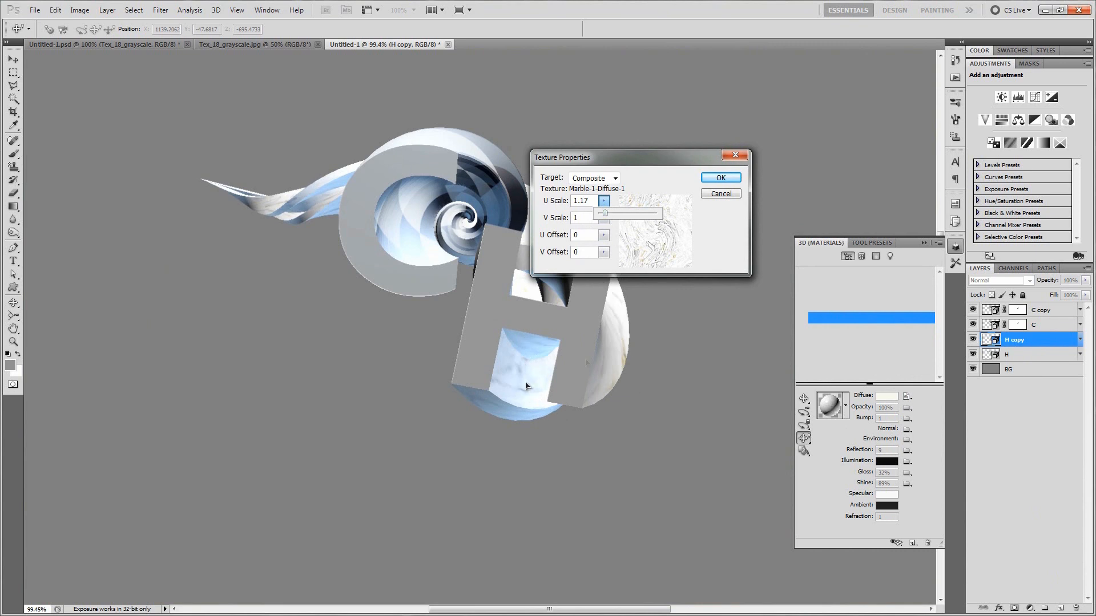
pyautogui.moveTo(644, 164); pyautogui.dragTo(710, 169)
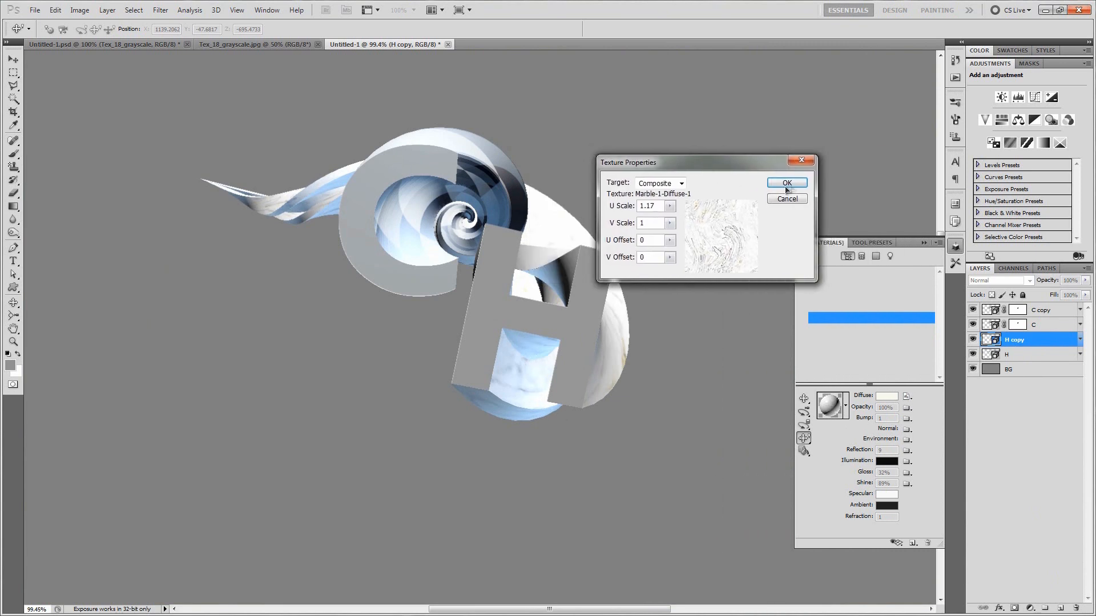
pyautogui.click(787, 183)
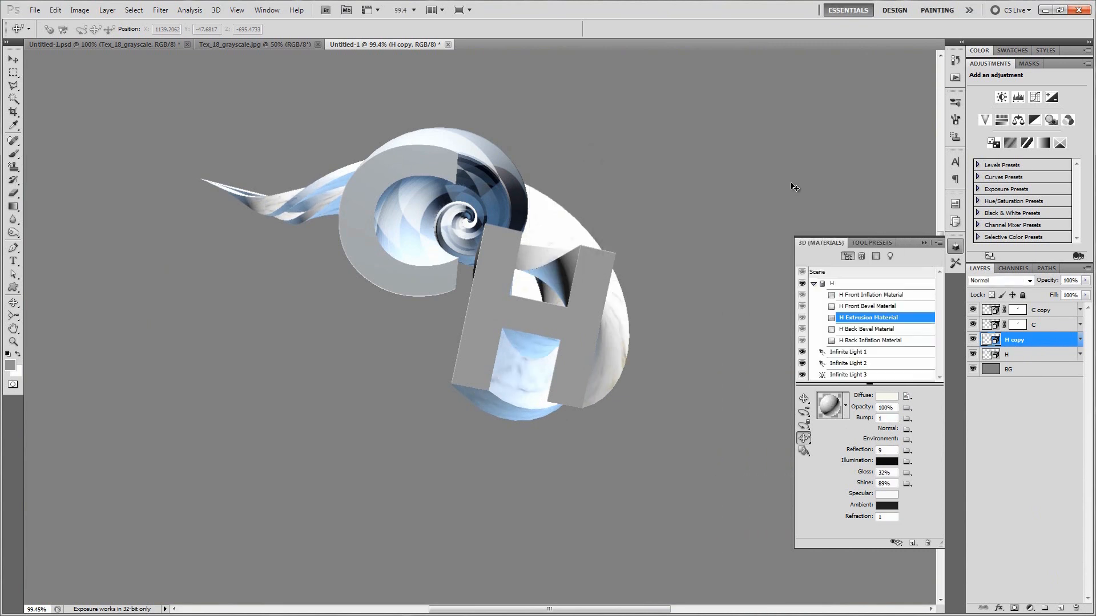
# - Convert the E text layer into a Repoussé object with depth 10, scale 0, twist 560 and Best mesh quality
pyautogui.hotkey('ctrl', '0')
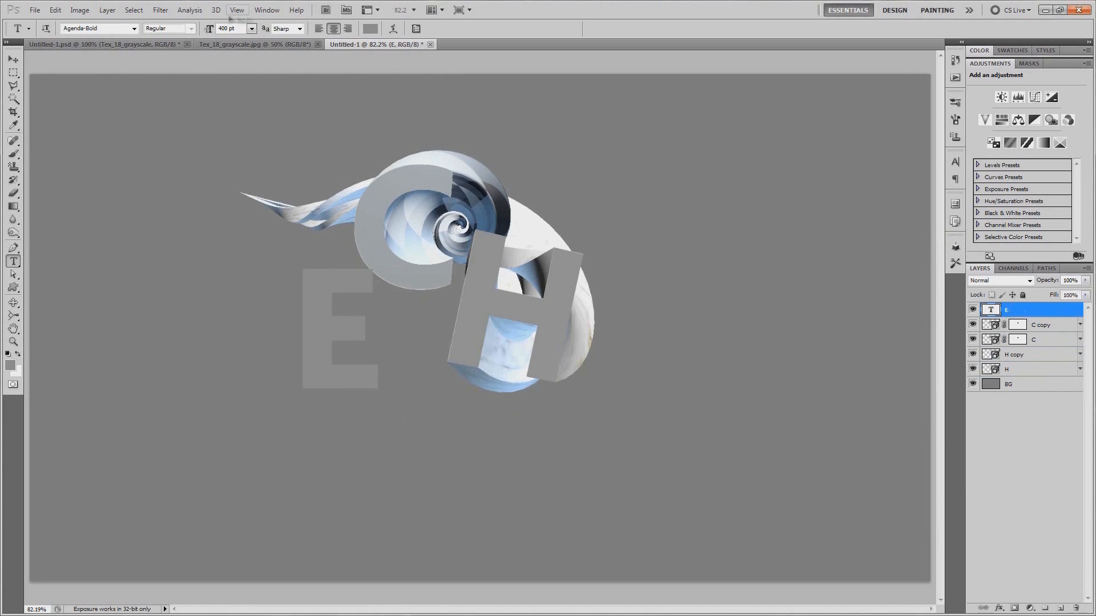
pyautogui.click(216, 9)
pyautogui.click(402, 84)
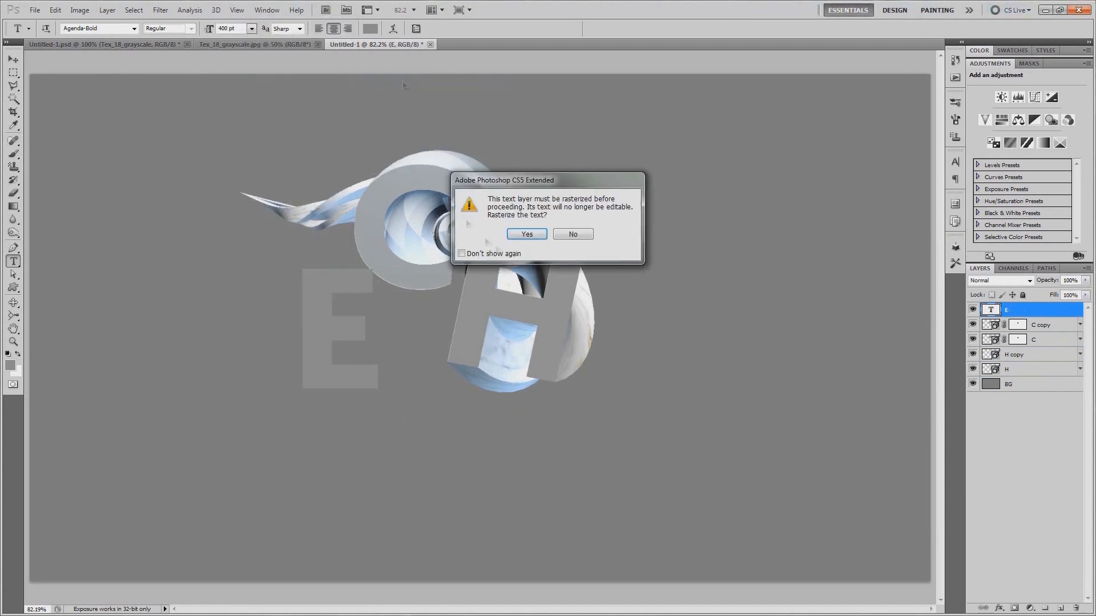
pyautogui.click(522, 235)
pyautogui.moveTo(280, 118); pyautogui.dragTo(634, 139)
pyautogui.click(573, 276)
pyautogui.moveTo(573, 287); pyautogui.dragTo(512, 295)
pyautogui.click(644, 275)
pyautogui.write('560')
pyautogui.click(762, 374)
pyautogui.click(724, 399)
# - Reorient the E and try several bend reference points, settling on the bottom-centre one, and accept the Repoussé settings
pyautogui.moveTo(365, 343); pyautogui.dragTo(330, 362)
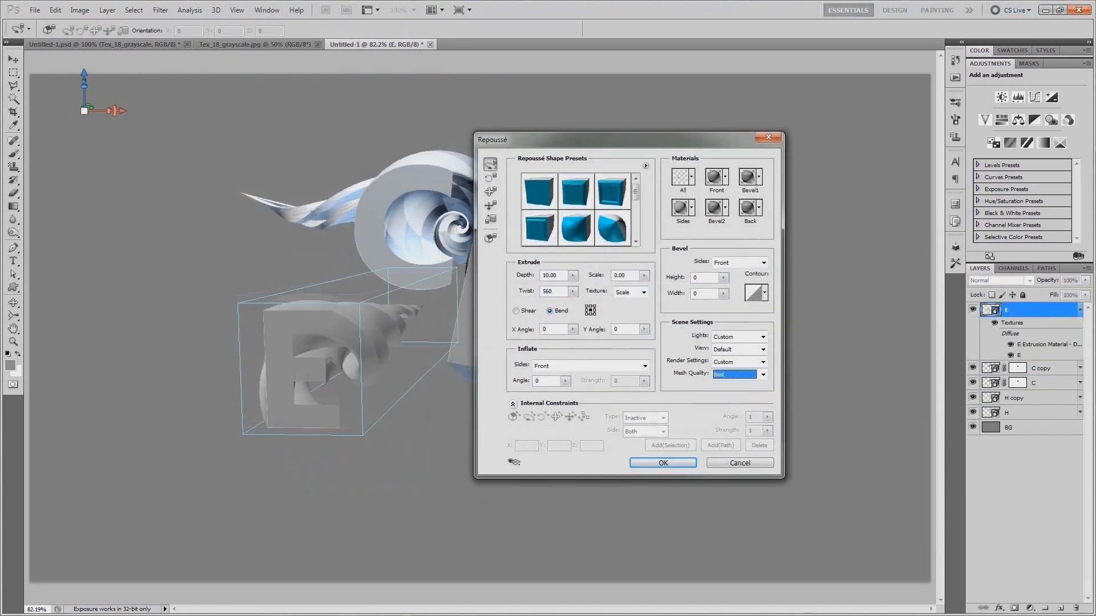
pyautogui.click(587, 313)
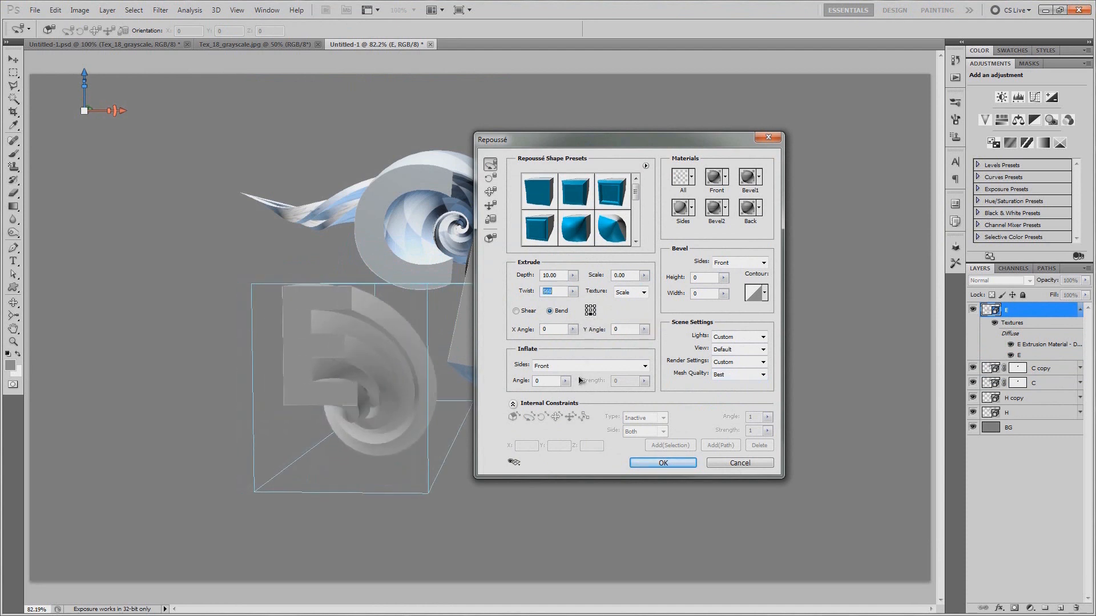
pyautogui.click(589, 313)
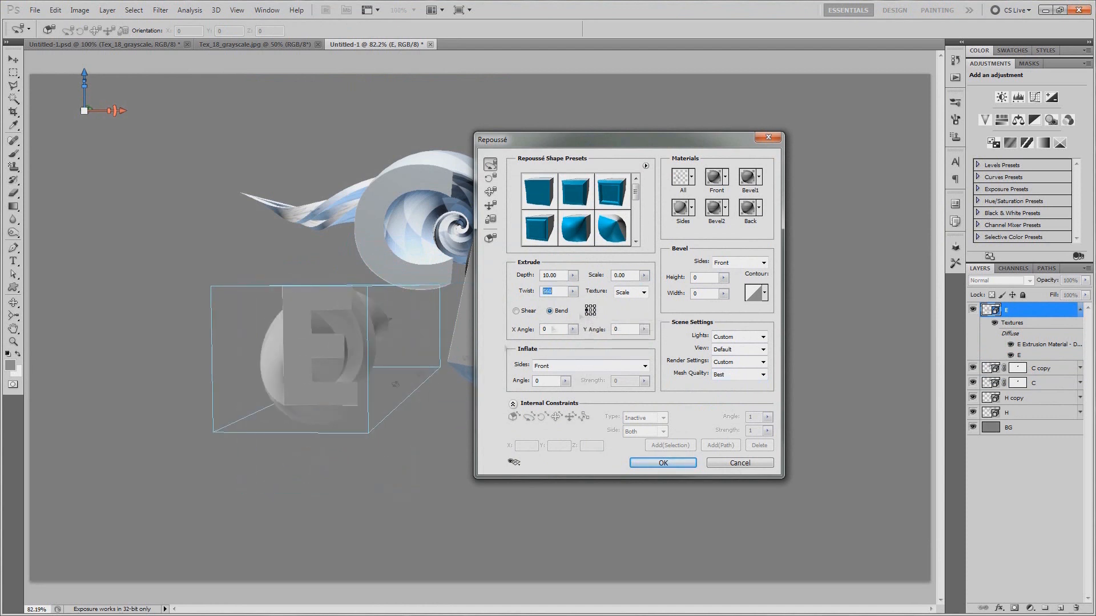
pyautogui.click(594, 308)
pyautogui.click(591, 314)
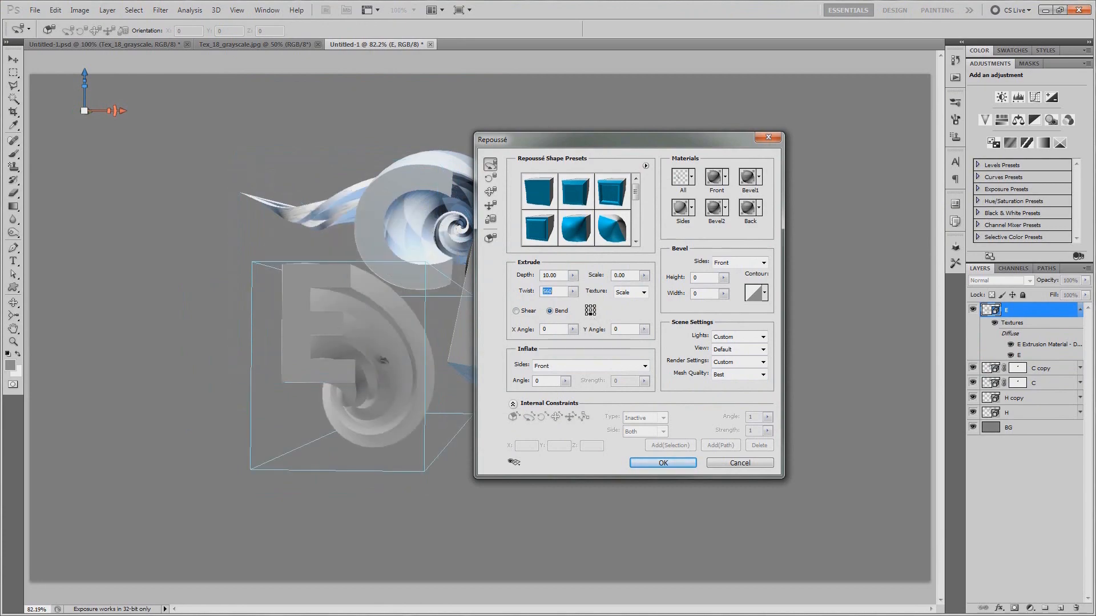
pyautogui.click(663, 463)
# - Roll the E object to a Z orientation of about 14.9 and place it beneath the C, overlapping the H
pyautogui.press('k')
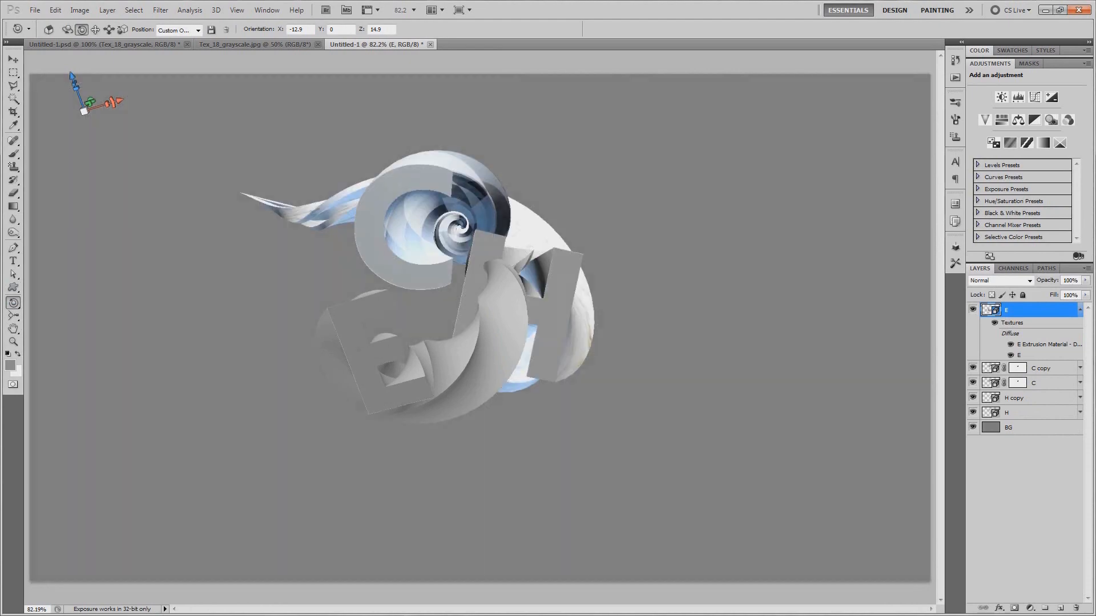
pyautogui.click(14, 302)
pyautogui.click(63, 334)
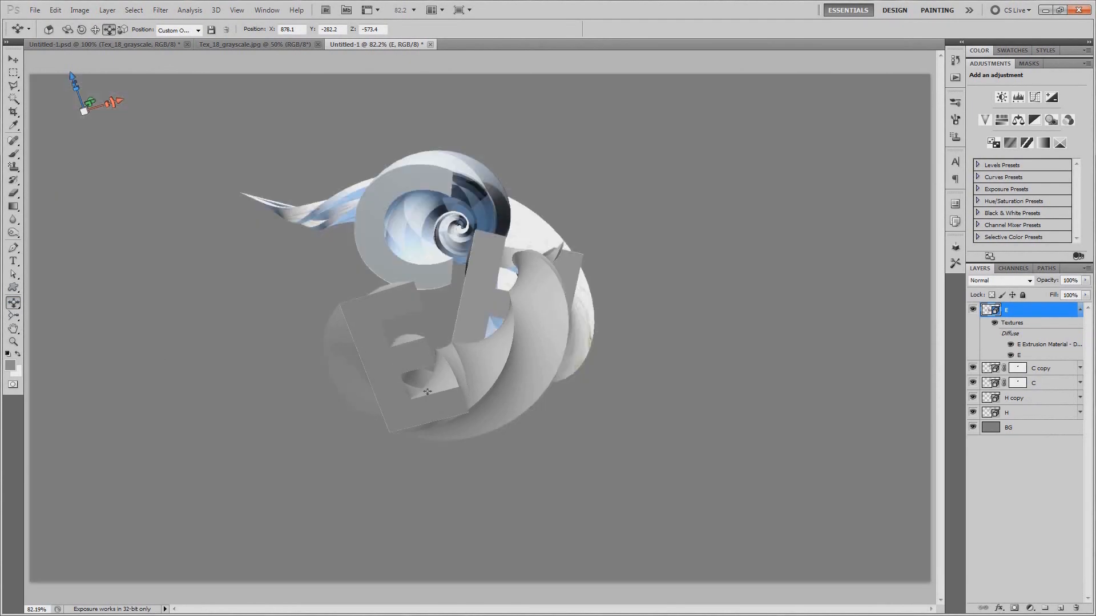
# - Edit the E in Repoussé again to set its twist to -560 and adjust the bend's X angle
pyautogui.rightClick(1074, 343)
pyautogui.click(971, 517)
pyautogui.click(668, 152)
pyautogui.rightClick(1032, 309)
pyautogui.click(974, 392)
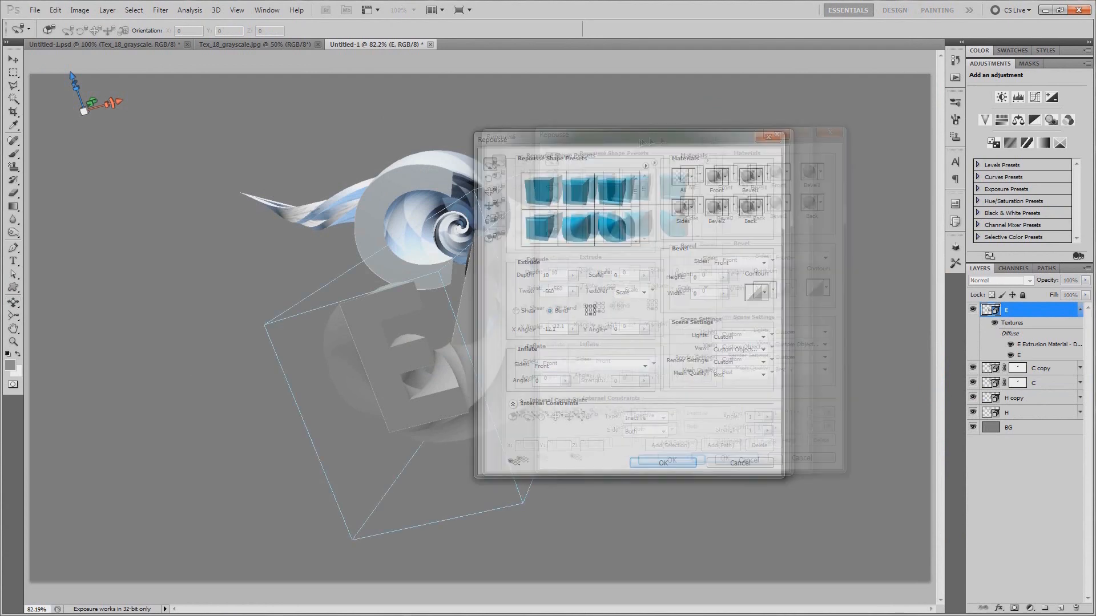
pyautogui.click(710, 320)
pyautogui.moveTo(703, 333); pyautogui.dragTo(708, 337)
pyautogui.press('Return')
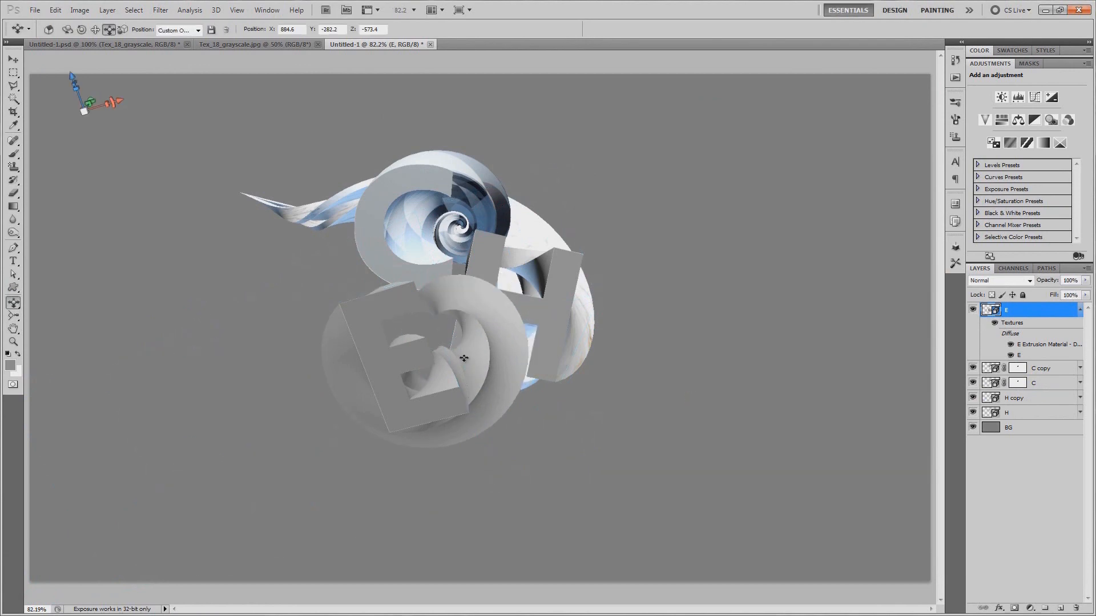
# - Raise the intensity of the E's Infinite Light 1 and tint its Infinite Light 2 blue
pyautogui.click(954, 247)
pyautogui.click(890, 256)
pyautogui.click(886, 419)
pyautogui.moveTo(886, 431); pyautogui.dragTo(890, 431)
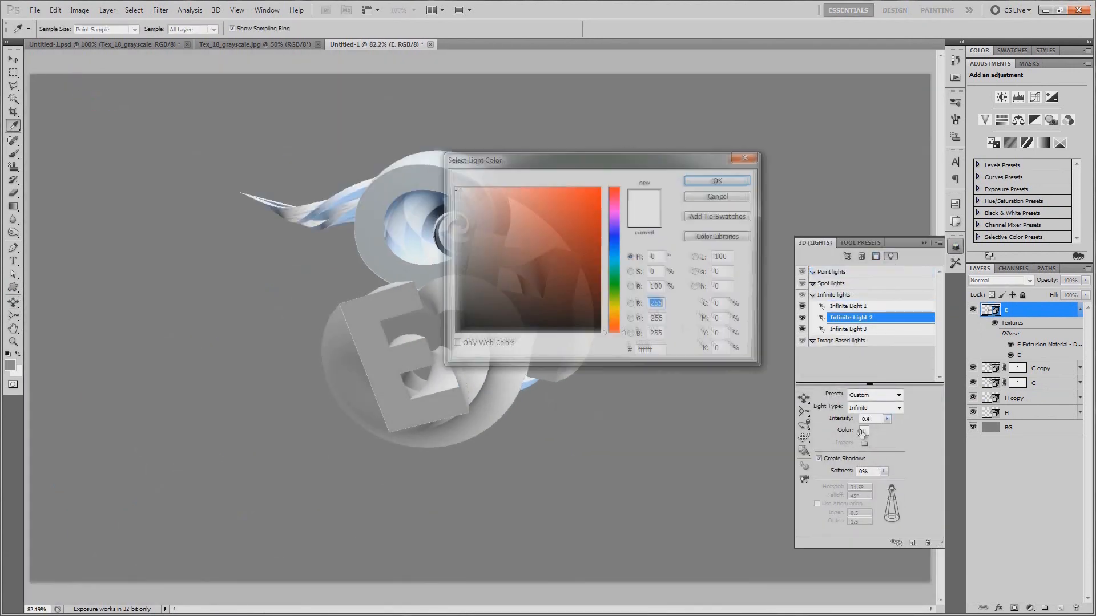
pyautogui.click(609, 251)
pyautogui.click(717, 179)
# - Change the E's Infinite Light 3 to a blue point light of intensity 1.09 and move it to about X 762.4, Y -53.8, Z -773.7
pyautogui.click(859, 329)
pyautogui.click(875, 408)
pyautogui.click(879, 418)
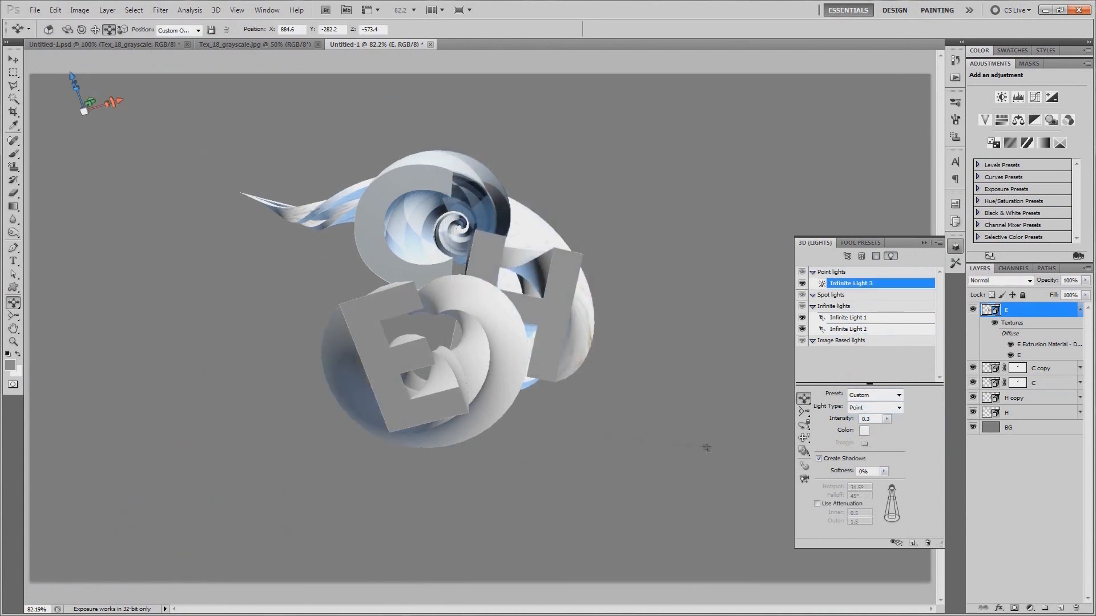
pyautogui.click(864, 431)
pyautogui.click(717, 179)
pyautogui.moveTo(887, 420); pyautogui.dragTo(892, 432)
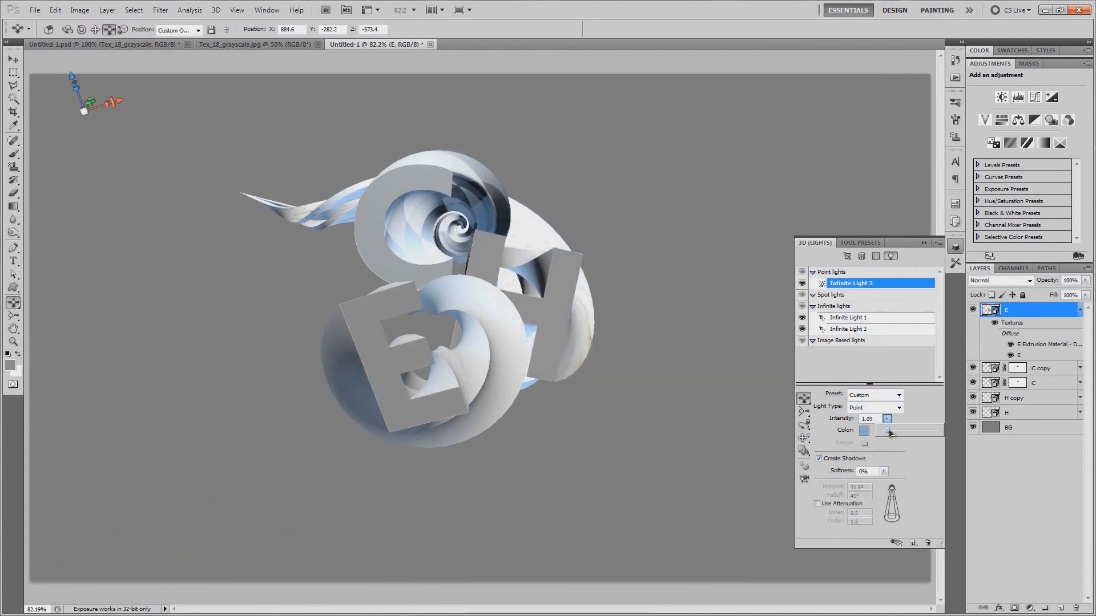
pyautogui.click(804, 438)
pyautogui.moveTo(436, 365); pyautogui.dragTo(536, 374)
# - Set the E's Repoussé bend angles to X -46.2 and Y -7.4
pyautogui.rightClick(1007, 312)
pyautogui.click(966, 396)
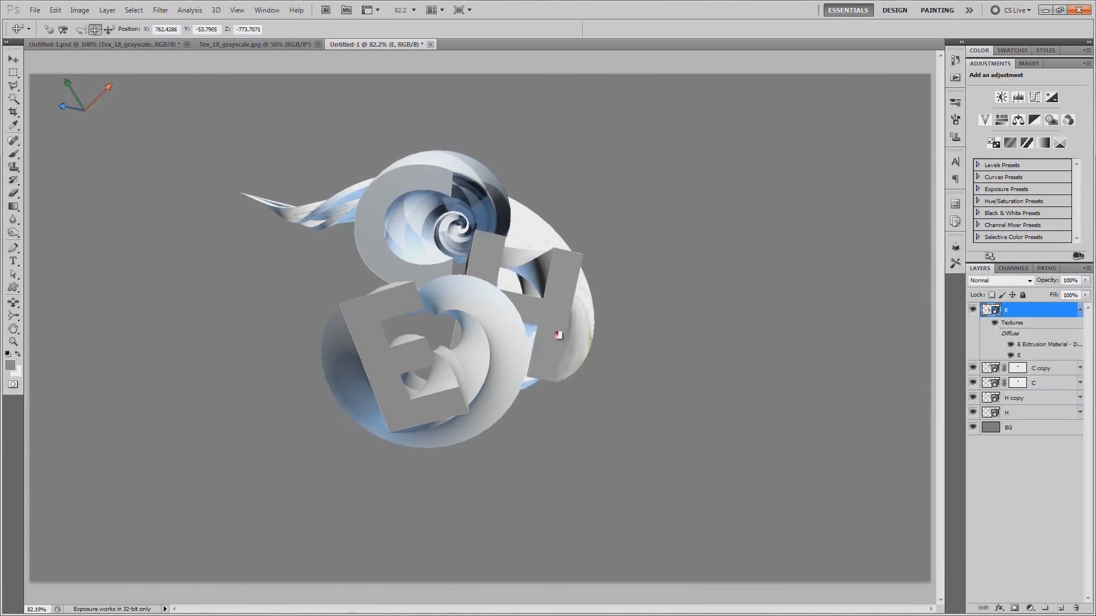
pyautogui.click(801, 455)
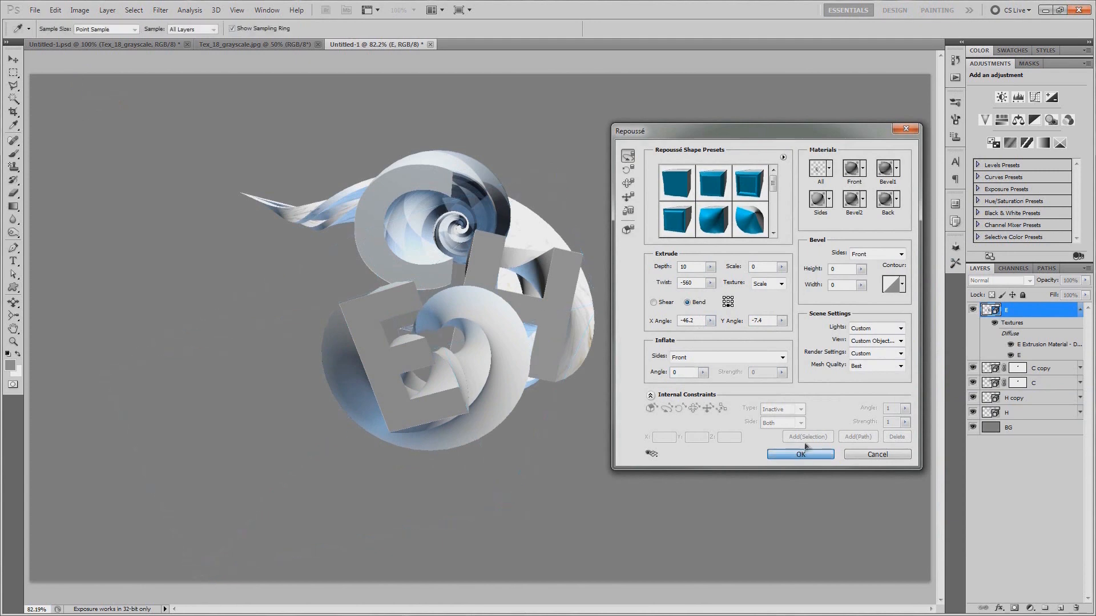
# - Collapse the E layer's texture list, lower the layer's opacity to 38% and add a layer mask
pyautogui.click(1080, 311)
pyautogui.scroll(7, 488, 390)
pyautogui.moveTo(501, 389); pyautogui.dragTo(560, 390)
pyautogui.press('l')
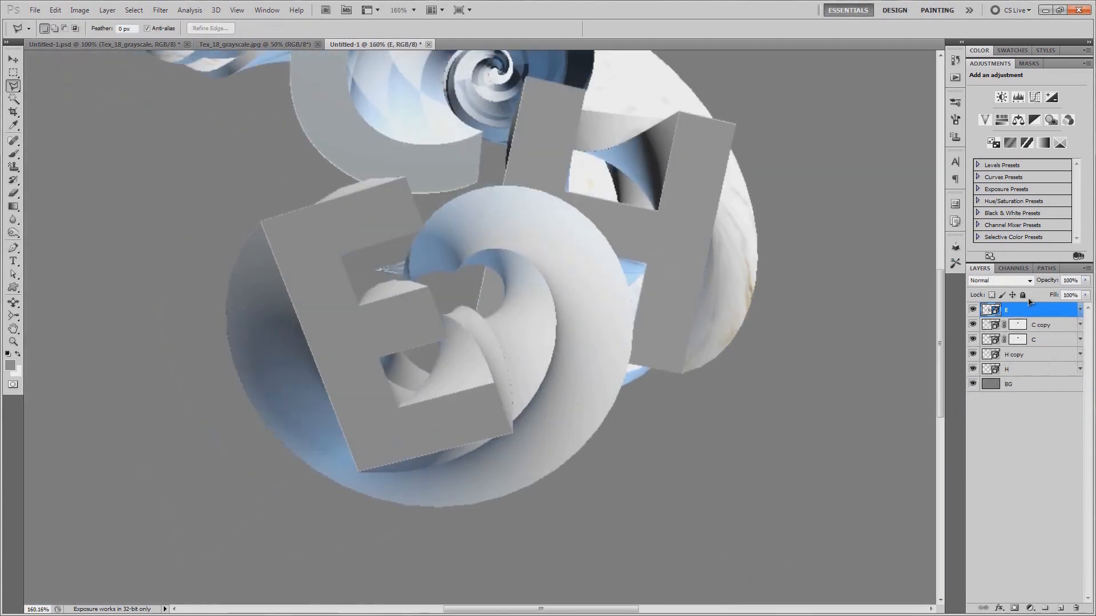
pyautogui.moveTo(1052, 282); pyautogui.dragTo(1019, 283)
pyautogui.moveTo(729, 330); pyautogui.dragTo(716, 303)
pyautogui.click(1015, 608)
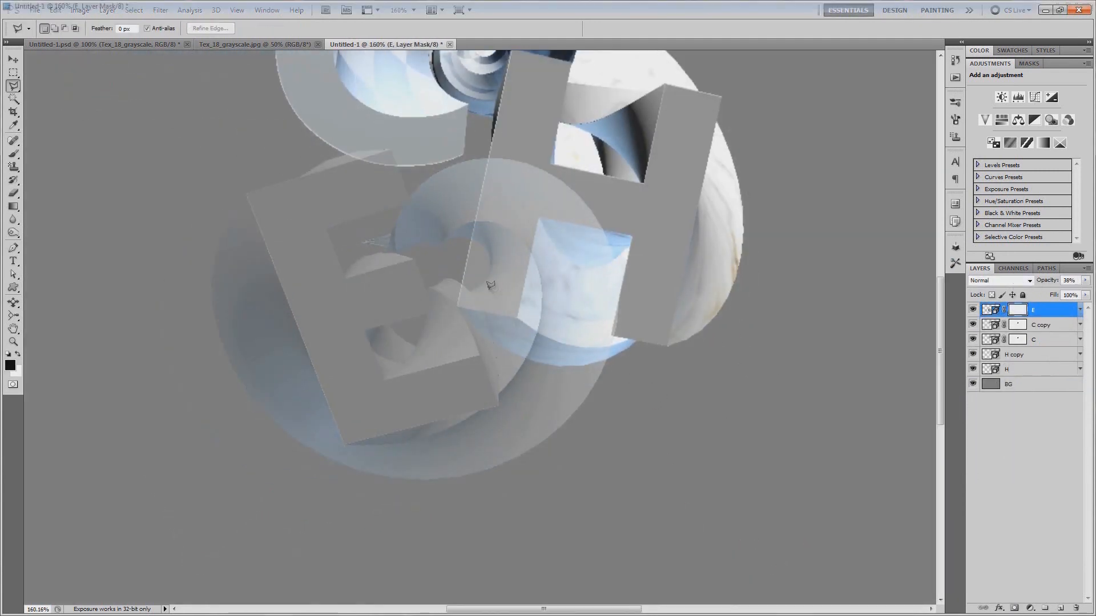
# - Trace a Polygonal Lasso outline along the H's stem and lower extrusion where the E overlaps them
pyautogui.scroll(11, 485, 294)
pyautogui.moveTo(489, 275); pyautogui.dragTo(451, 540)
pyautogui.click(457, 135)
pyautogui.scroll(4, 390, 537)
pyautogui.moveTo(399, 415); pyautogui.dragTo(353, 239)
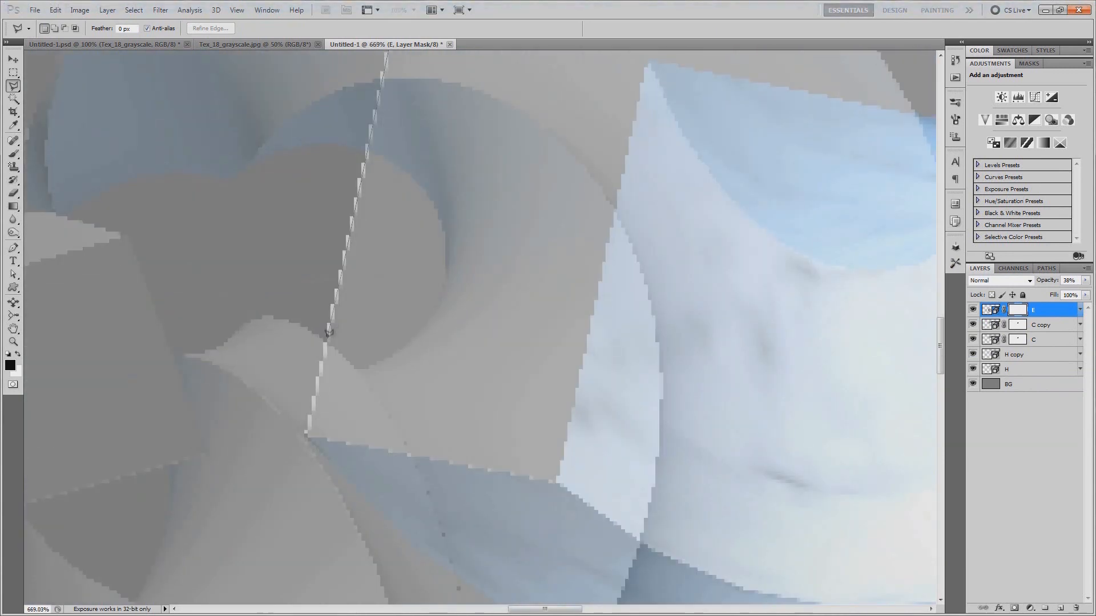
pyautogui.moveTo(329, 339); pyautogui.dragTo(350, 280)
pyautogui.moveTo(403, 342); pyautogui.dragTo(374, 171)
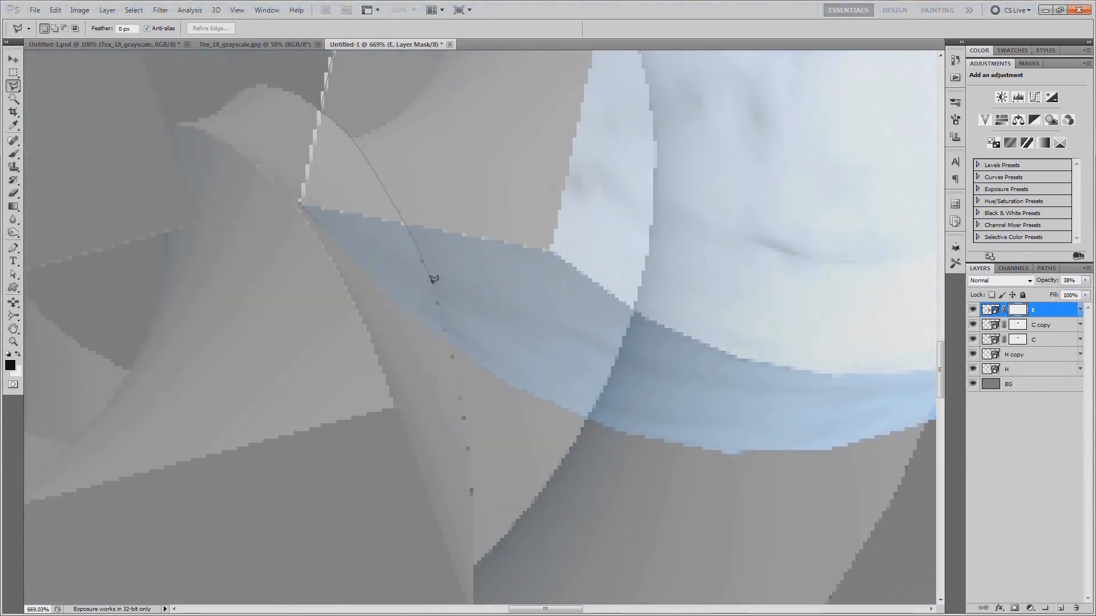
pyautogui.click(614, 430)
pyautogui.click(683, 446)
pyautogui.moveTo(693, 426); pyautogui.dragTo(450, 377)
pyautogui.click(489, 404)
pyautogui.click(580, 404)
pyautogui.click(636, 389)
pyautogui.moveTo(670, 379); pyautogui.dragTo(379, 388)
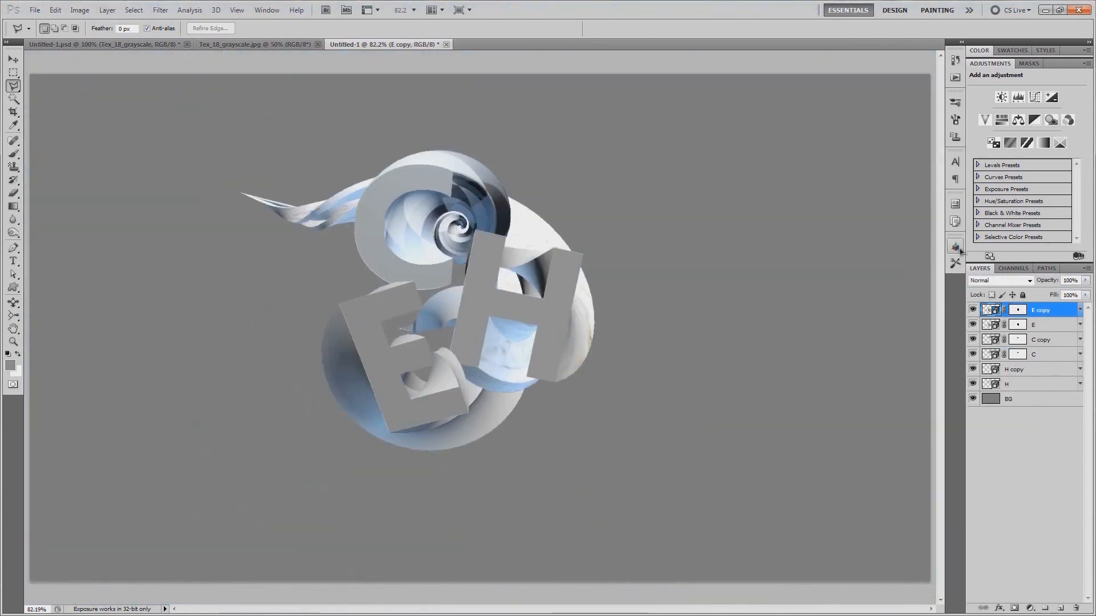
# - Apply the Tiles Checkerboard material to the E copy's Extrusion Material, with a texture scale of 0.68 and 50% opacity
pyautogui.click(822, 549)
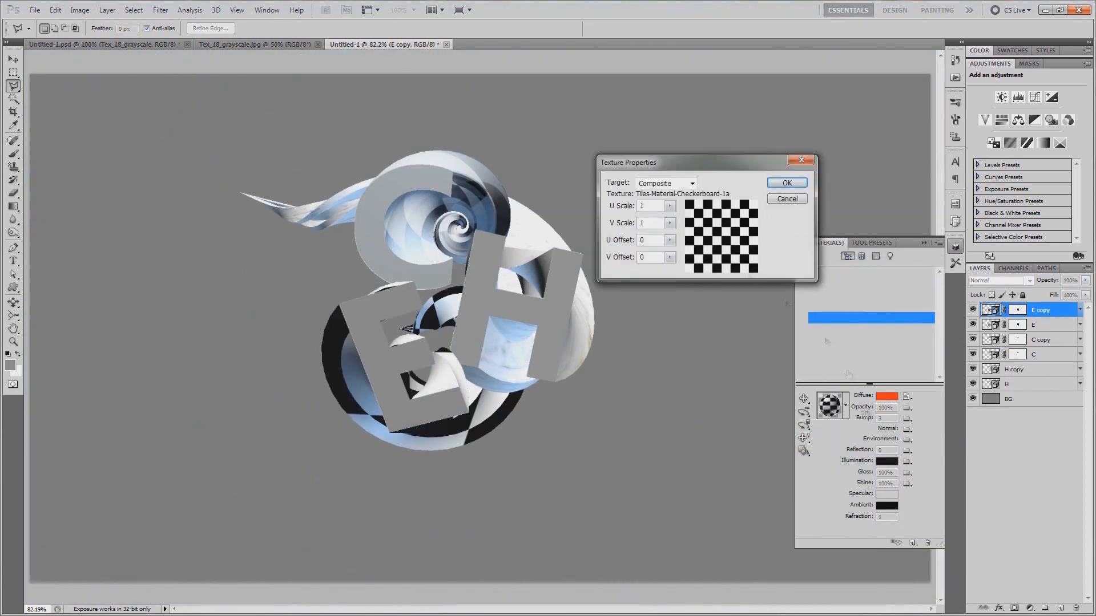
pyautogui.write('0.68')
pyautogui.click(799, 183)
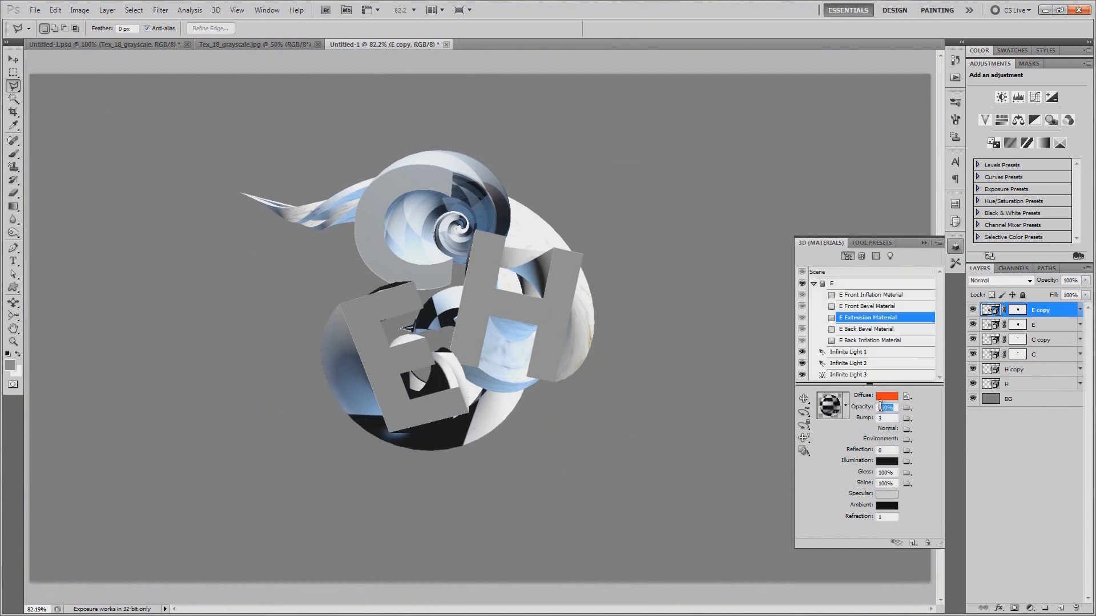
pyautogui.write('50')
pyautogui.press('Return')
# - Open the E copy in Repoussé and accept its settings to refresh the textured object
pyautogui.rightClick(1036, 311)
pyautogui.click(986, 395)
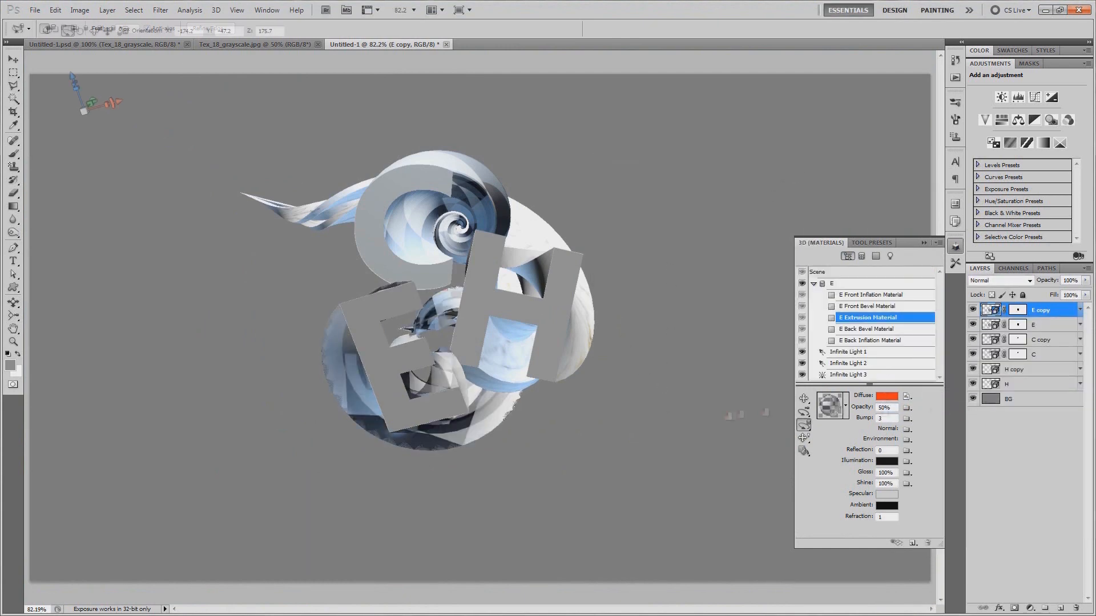
pyautogui.click(804, 454)
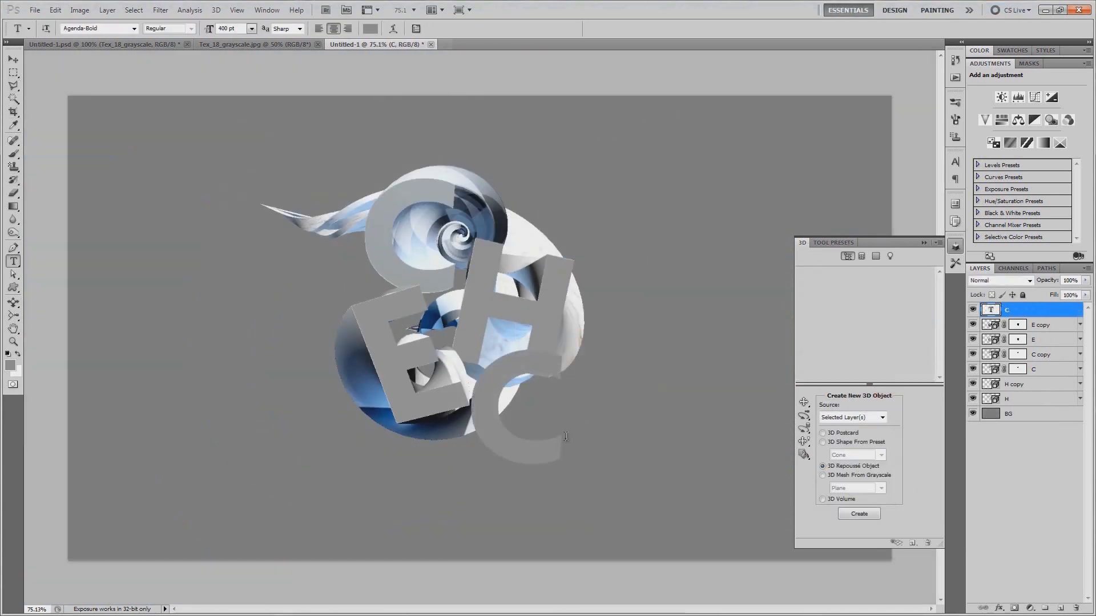
# - Convert the new C text layer into a Repoussé object with depth 10, scale 0, twist 560 and Best mesh quality
pyautogui.click(215, 10)
pyautogui.click(240, 58)
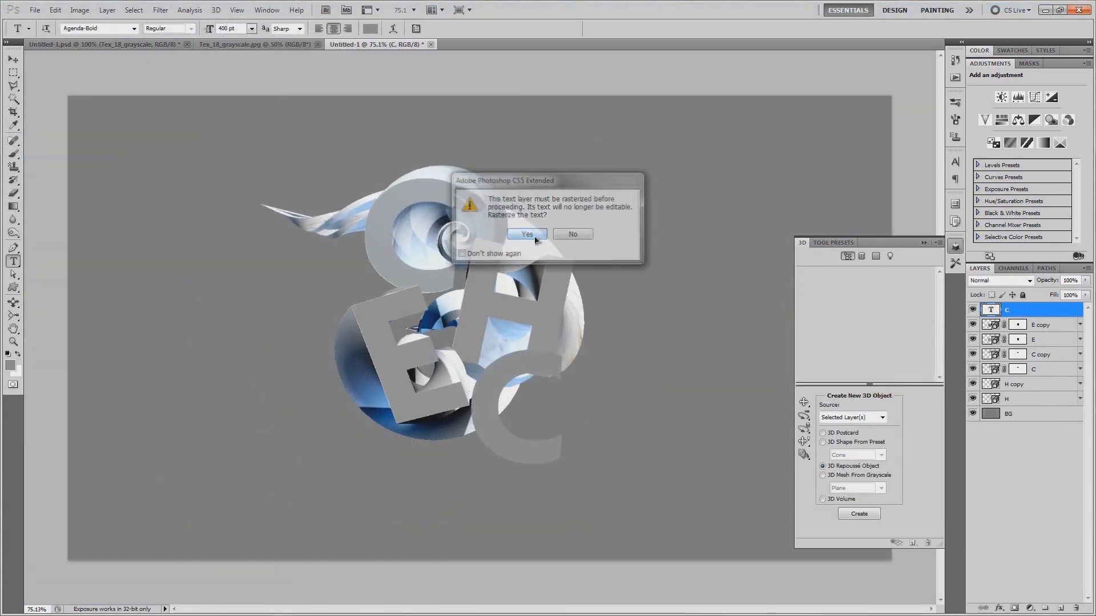
pyautogui.click(568, 276)
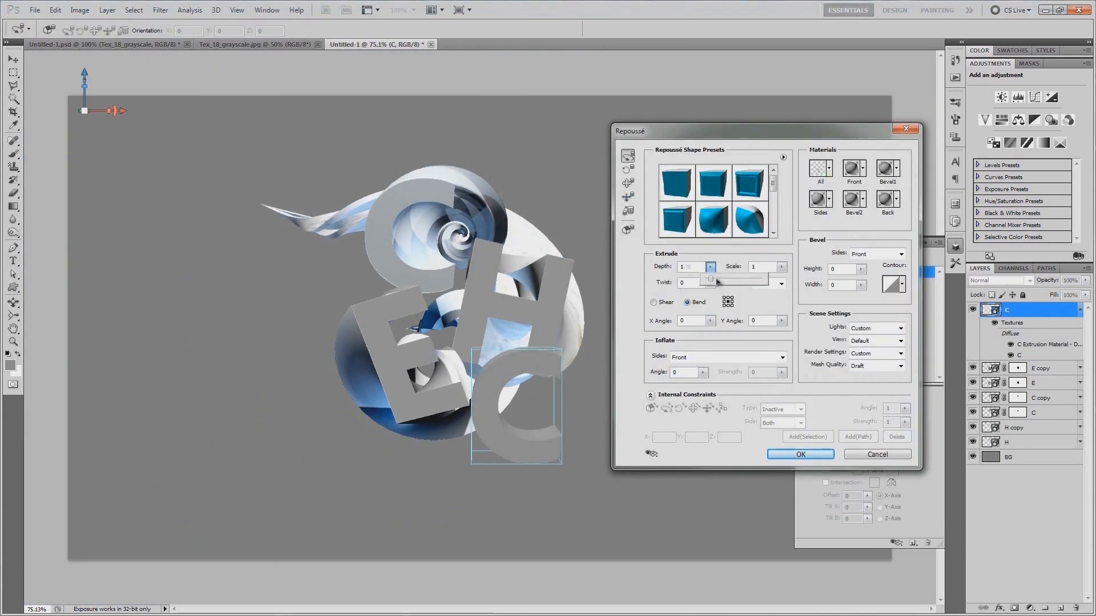
pyautogui.write('560')
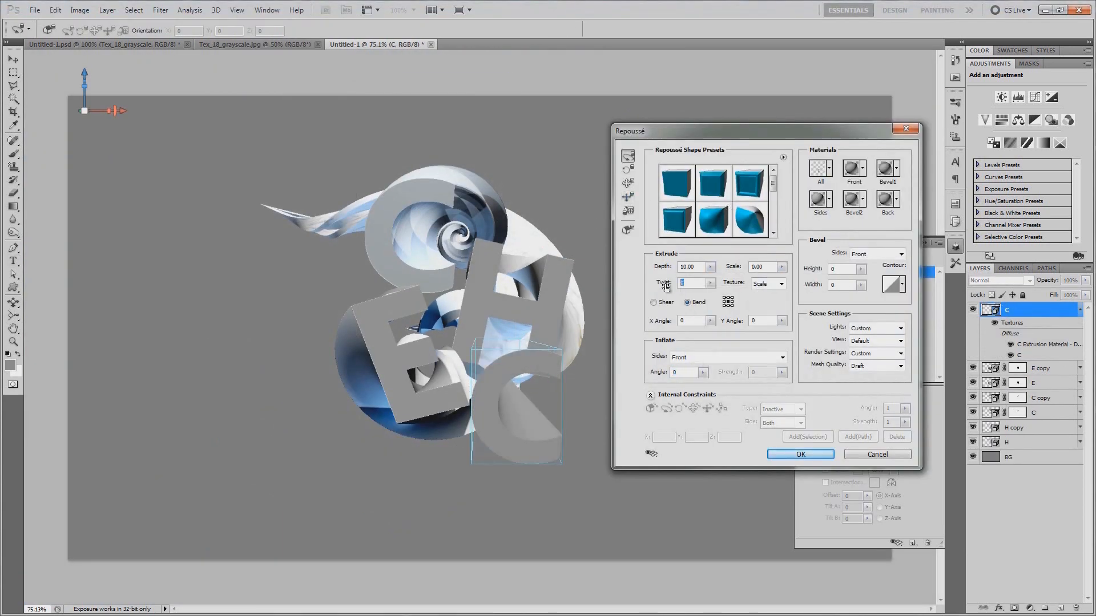
pyautogui.click(879, 366)
pyautogui.click(873, 397)
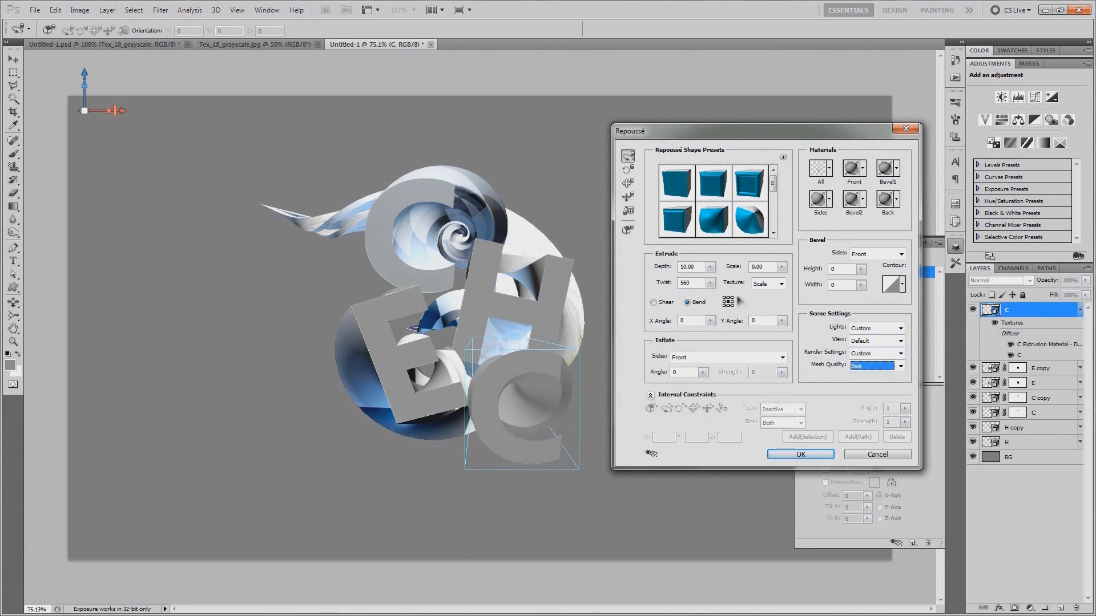
pyautogui.moveTo(507, 400)
pyautogui.mouseDown()
pyautogui.moveTo(556, 302)
pyautogui.moveTo(501, 399)
pyautogui.mouseUp()
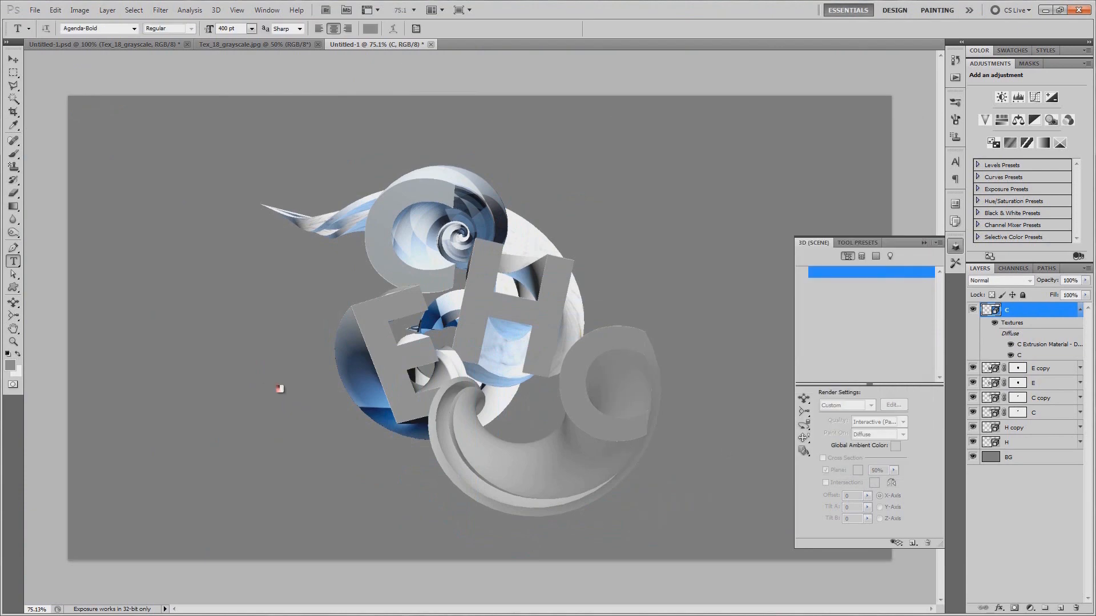
# - Rotate and move the new C object to the lower part of the composition, at about X 923.6, Y 105.7, Z -699
pyautogui.click(13, 303)
pyautogui.click(76, 314)
pyautogui.moveTo(556, 380); pyautogui.dragTo(603, 453)
pyautogui.click(13, 302)
pyautogui.click(71, 302)
pyautogui.click(13, 302)
pyautogui.click(74, 323)
pyautogui.click(88, 306)
pyautogui.moveTo(480, 337); pyautogui.dragTo(495, 360)
pyautogui.click(14, 302)
pyautogui.click(71, 313)
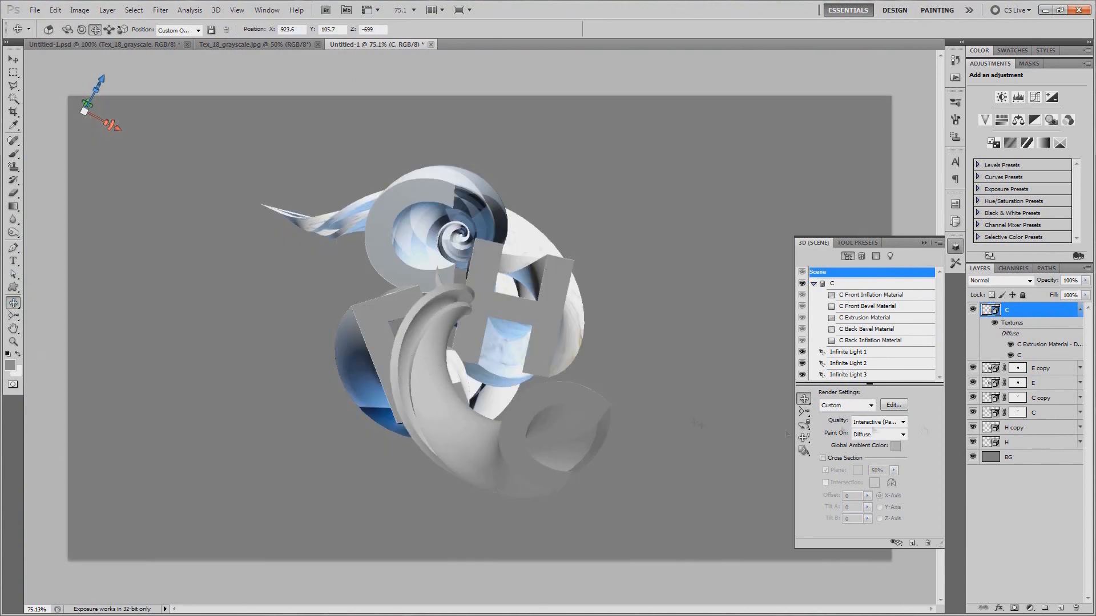
# - Raise the intensity of the new C's Infinite Light 1 and select Infinite Light 2
pyautogui.click(849, 351)
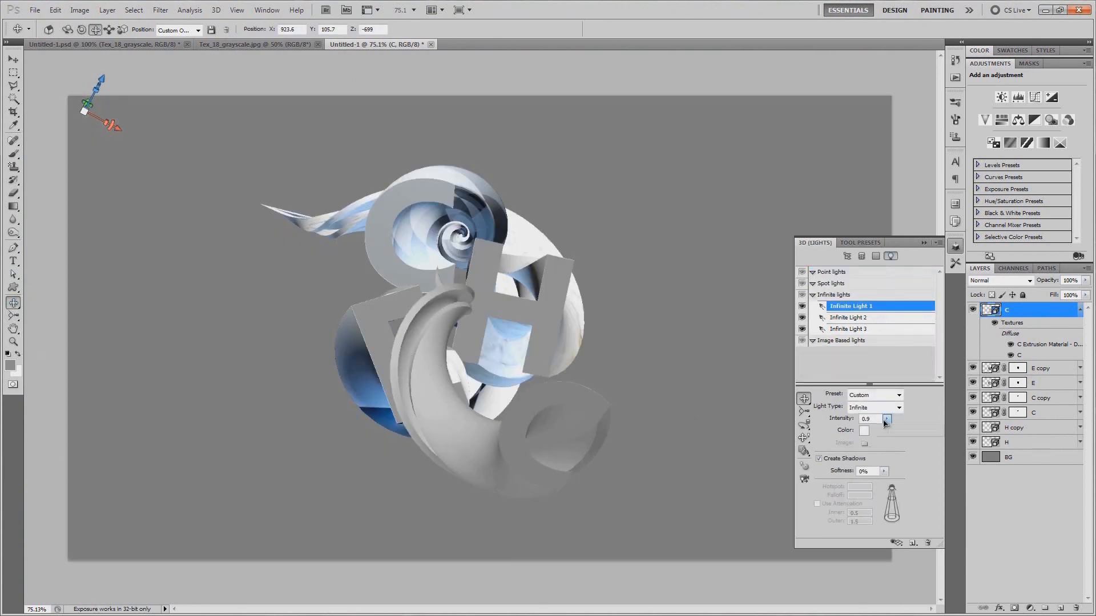
pyautogui.moveTo(885, 431); pyautogui.dragTo(892, 435)
pyautogui.click(850, 317)
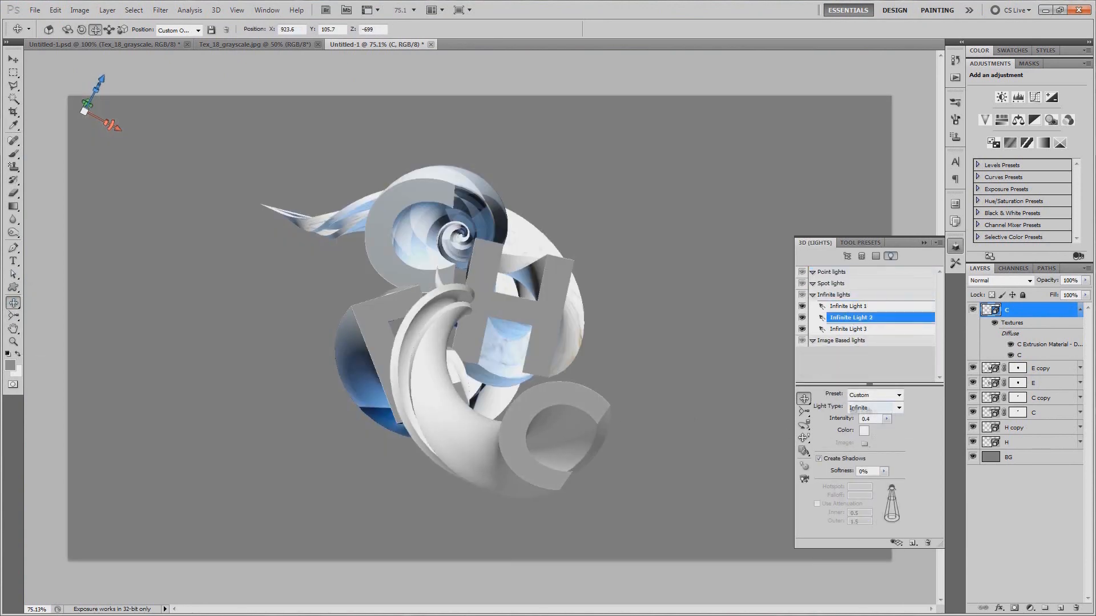
# - Give Infinite Light 2 of the C layer a light blue tint
pyautogui.click(864, 431)
pyautogui.click(717, 181)
# - Convert Infinite Light 3 of the C layer to a Point light and raise its intensity to about 1.8
pyautogui.click(857, 329)
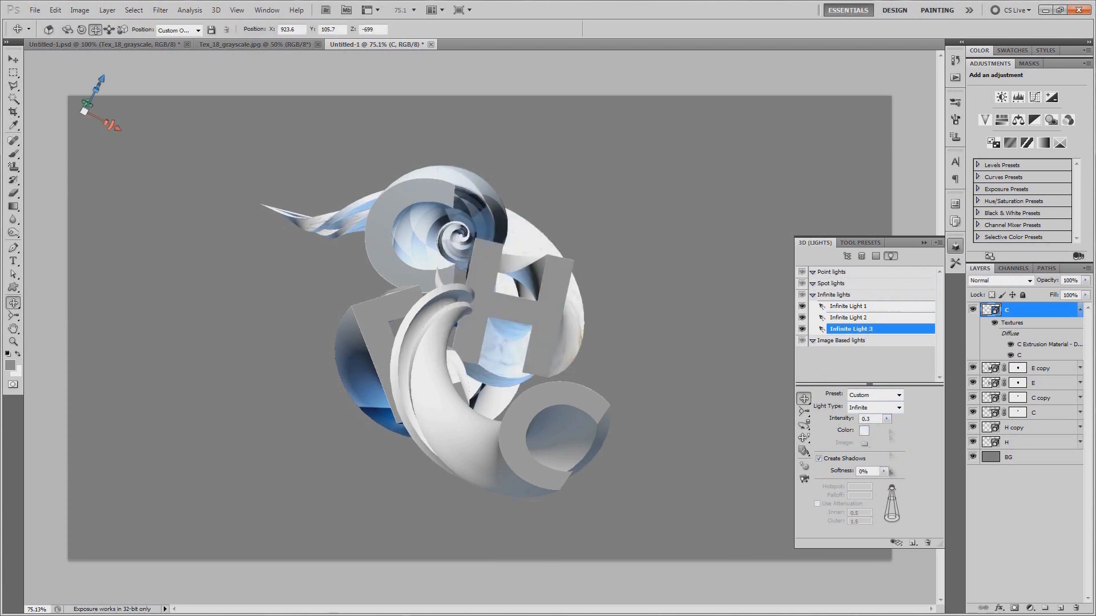
pyautogui.click(898, 407)
pyautogui.click(860, 417)
pyautogui.click(864, 431)
pyautogui.click(718, 180)
pyautogui.click(887, 418)
pyautogui.moveTo(882, 430); pyautogui.dragTo(892, 434)
# - Move the point light in the scene and change its color to a soft blue
pyautogui.click(804, 438)
pyautogui.moveTo(685, 423); pyautogui.dragTo(679, 457)
pyautogui.click(864, 431)
pyautogui.click(615, 249)
pyautogui.click(501, 207)
pyautogui.click(619, 246)
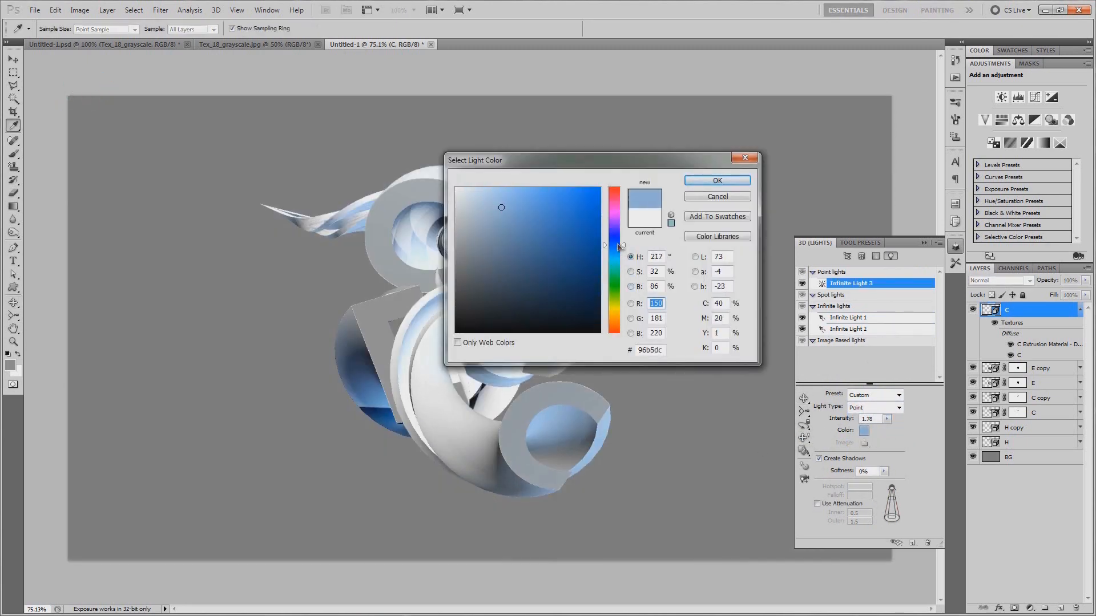
pyautogui.click(718, 180)
# - Fine-tune the intensity and position of the blue point light on the C
pyautogui.click(886, 419)
pyautogui.click(673, 489)
pyautogui.moveTo(672, 489)
pyautogui.mouseDown()
pyautogui.moveTo(646, 393)
pyautogui.moveTo(655, 481)
pyautogui.mouseUp()
pyautogui.click(955, 247)
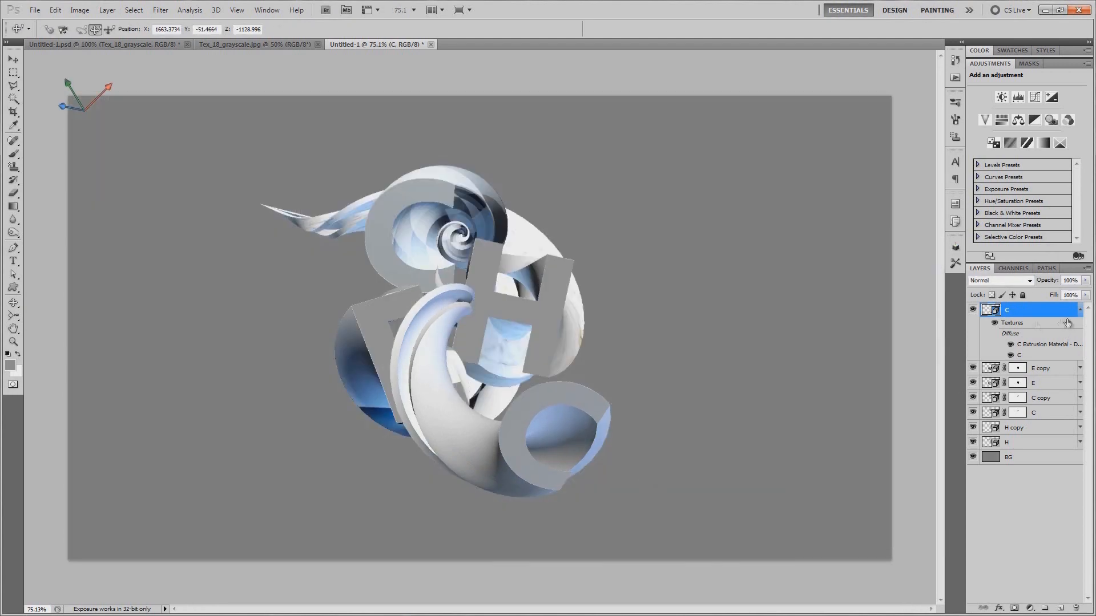
# - Lower the C layer, given a layer mask, to 59% opacity and lasso along the E's edges where the C overlaps them
pyautogui.click(1080, 310)
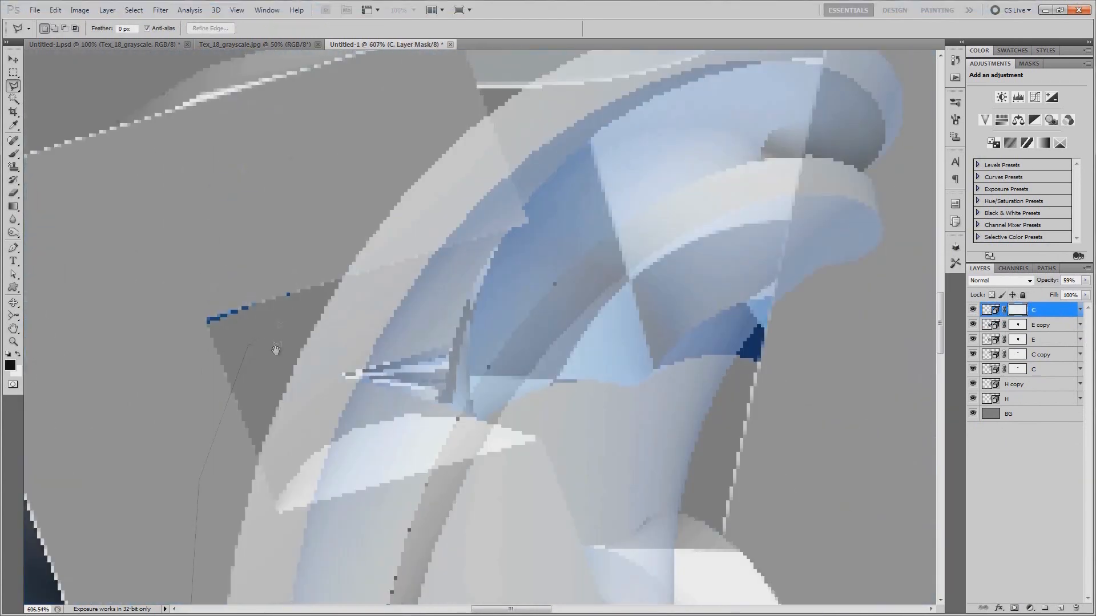
pyautogui.click(294, 251)
pyautogui.click(369, 164)
pyautogui.moveTo(378, 153); pyautogui.dragTo(314, 265)
pyautogui.click(464, 335)
pyautogui.moveTo(451, 338)
pyautogui.mouseDown()
pyautogui.moveTo(501, 262)
pyautogui.moveTo(504, 198)
pyautogui.mouseUp()
pyautogui.click(435, 374)
pyautogui.click(536, 409)
pyautogui.moveTo(542, 406)
pyautogui.mouseDown()
pyautogui.moveTo(457, 262)
pyautogui.moveTo(438, 303)
pyautogui.moveTo(464, 296)
pyautogui.mouseUp()
pyautogui.click(545, 255)
pyautogui.click(288, 326)
pyautogui.click(286, 336)
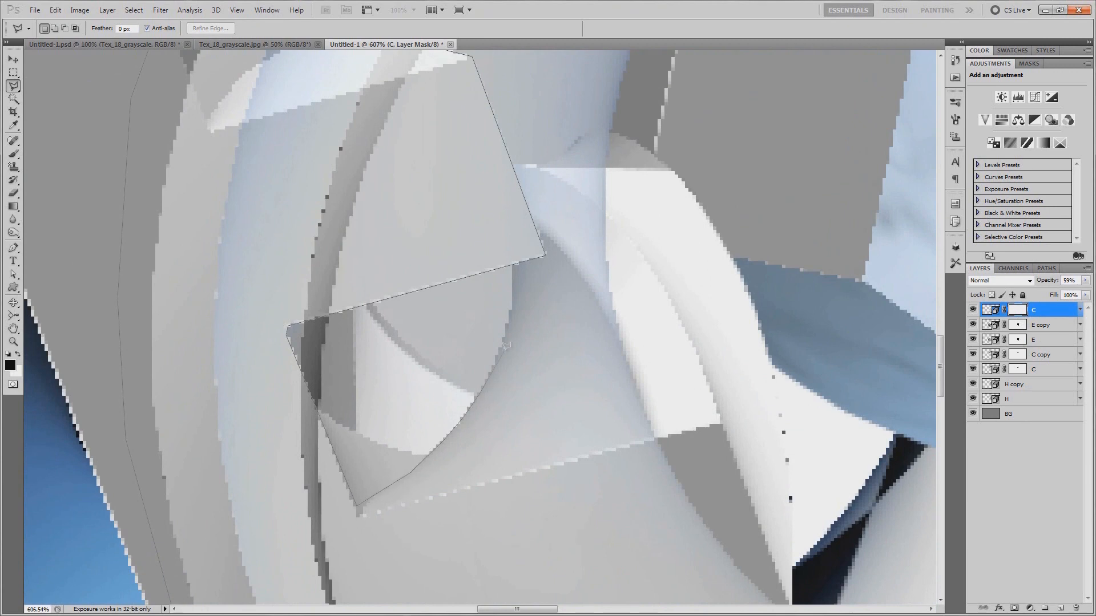
# - Finish the lasso outline around the E's lower opening and lower arm, and mask out the enclosed part of the C
pyautogui.click(545, 255)
pyautogui.moveTo(568, 214); pyautogui.dragTo(514, 292)
pyautogui.click(458, 242)
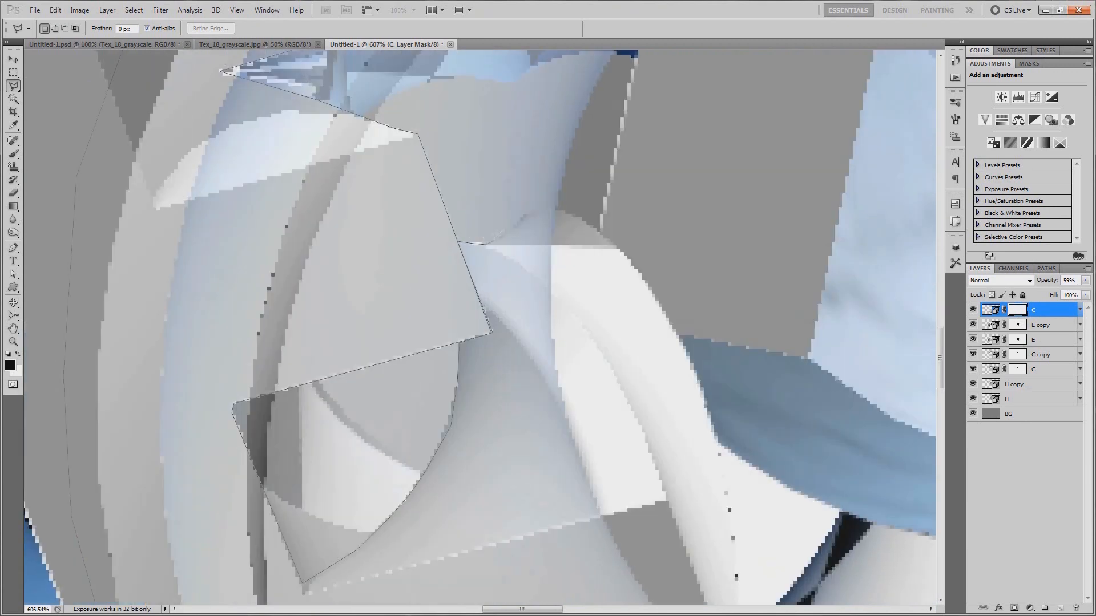
pyautogui.moveTo(660, 304); pyautogui.dragTo(579, 239)
pyautogui.click(634, 370)
pyautogui.moveTo(634, 371); pyautogui.dragTo(589, 290)
pyautogui.click(603, 346)
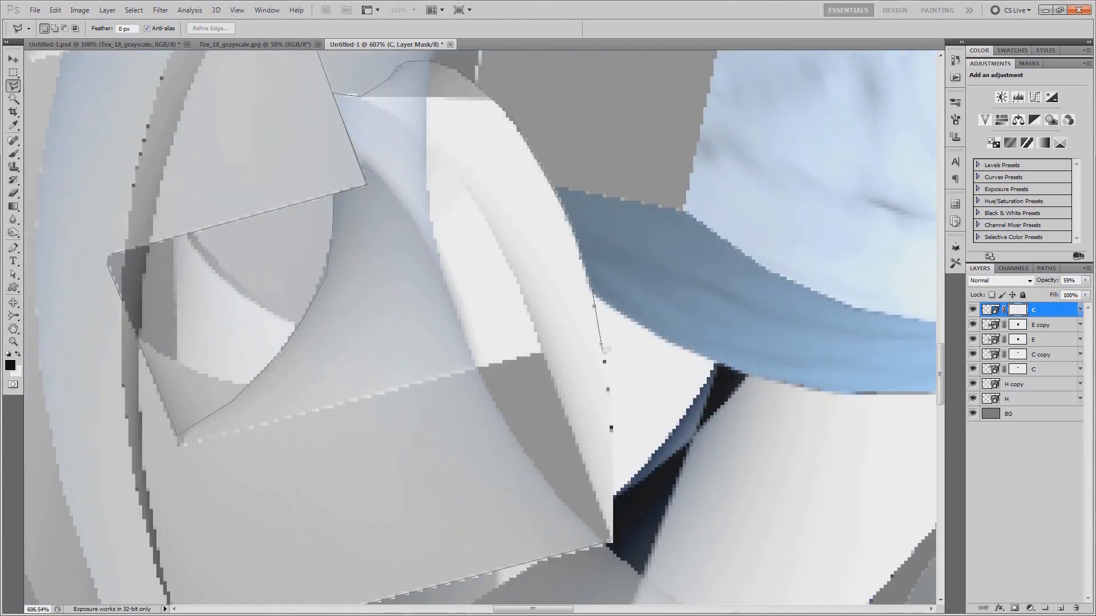
pyautogui.click(610, 430)
pyautogui.moveTo(610, 429); pyautogui.dragTo(561, 301)
pyautogui.moveTo(582, 410)
pyautogui.mouseDown()
pyautogui.moveTo(581, 258)
pyautogui.moveTo(802, 233)
pyautogui.mouseUp()
pyautogui.click(562, 262)
pyautogui.moveTo(248, 373); pyautogui.dragTo(190, 332)
pyautogui.click(190, 332)
pyautogui.scroll(-8, 266, 432)
pyautogui.hotkey('alt', 'BackSpace')
pyautogui.hotkey('ctrl', 'd')
# - Mask out another small lassoed patch of the C over the E and restore the C layer to 100% opacity
pyautogui.scroll(-5, 514, 334)
pyautogui.moveTo(1047, 280)
pyautogui.mouseDown()
pyautogui.moveTo(1071, 281)
pyautogui.moveTo(1049, 280)
pyautogui.mouseUp()
pyautogui.scroll(10, 411, 304)
pyautogui.click(354, 242)
pyautogui.click(534, 319)
pyautogui.click(422, 438)
pyautogui.click(292, 268)
pyautogui.click(352, 240)
pyautogui.hotkey('alt', 'BackSpace')
pyautogui.hotkey('ctrl', 'd')
pyautogui.scroll(-10, 351, 508)
pyautogui.moveTo(1049, 280); pyautogui.dragTo(1073, 280)
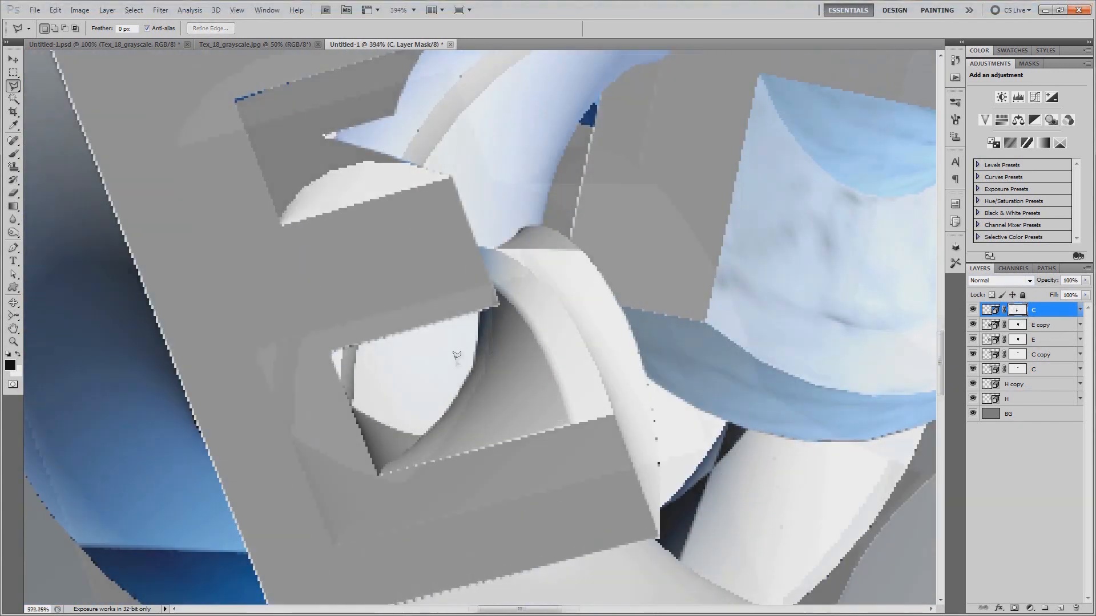
# - Set the C layer's opacity to 58% and mask out a lassoed area of the C around the E's lower opening
pyautogui.scroll(5, 456, 360)
pyautogui.press('5')
pyautogui.press('8')
pyautogui.scroll(5, 456, 359)
pyautogui.click(583, 153)
pyautogui.click(421, 548)
pyautogui.click(749, 497)
pyautogui.click(702, 391)
pyautogui.click(583, 153)
pyautogui.hotkey('alt', 'BackSpace')
pyautogui.hotkey('ctrl', 'd')
# - Lower the C layer to 0% opacity and mask out the thin area along the dark curve inside the E's lower opening
pyautogui.scroll(-10, 771, 328)
pyautogui.moveTo(771, 328); pyautogui.dragTo(543, 339)
pyautogui.moveTo(1072, 280); pyautogui.dragTo(1010, 281)
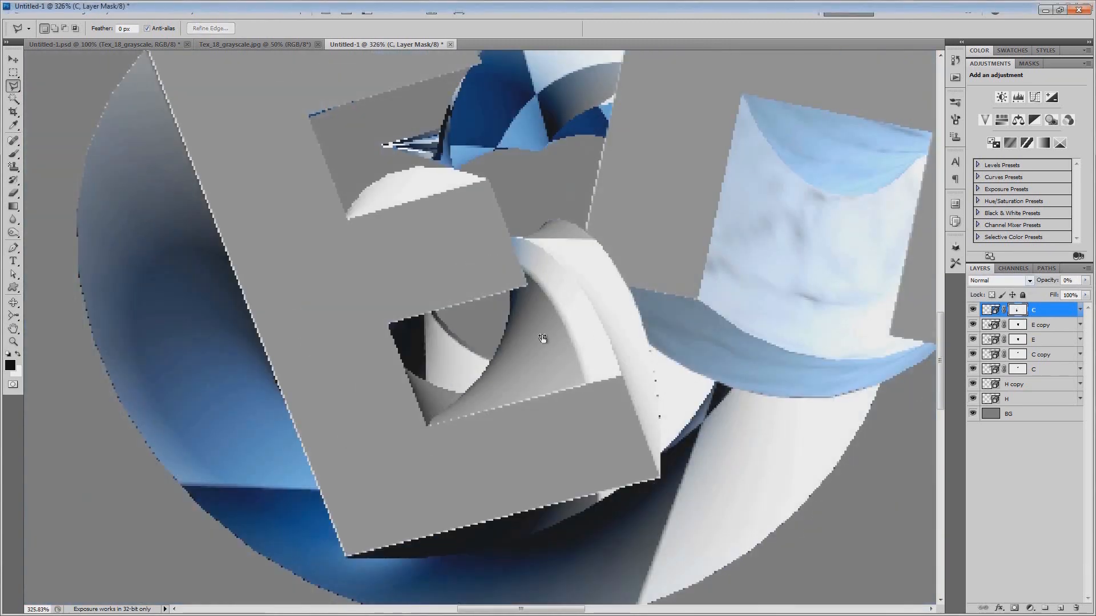
pyautogui.scroll(-4, 543, 339)
pyautogui.scroll(8, 433, 217)
pyautogui.click(399, 170)
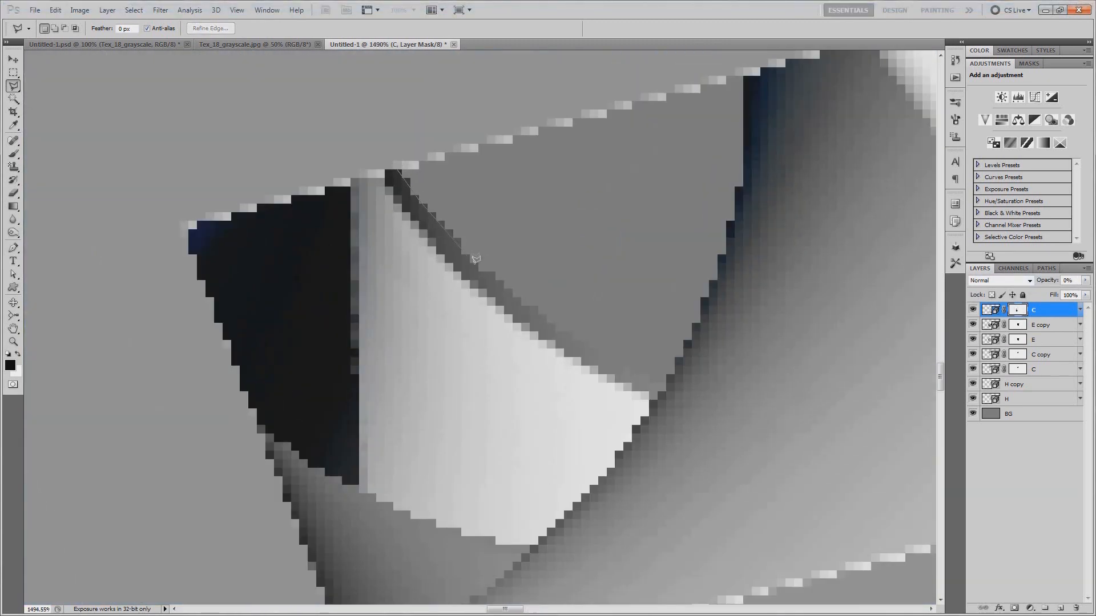
pyautogui.click(678, 392)
pyautogui.click(399, 171)
pyautogui.hotkey('alt', 'BackSpace')
pyautogui.hotkey('ctrl', 'd')
# - Check the masked overlap by toggling the C layer's visibility and switching its opacity
pyautogui.scroll(-8, 493, 427)
pyautogui.press('0')
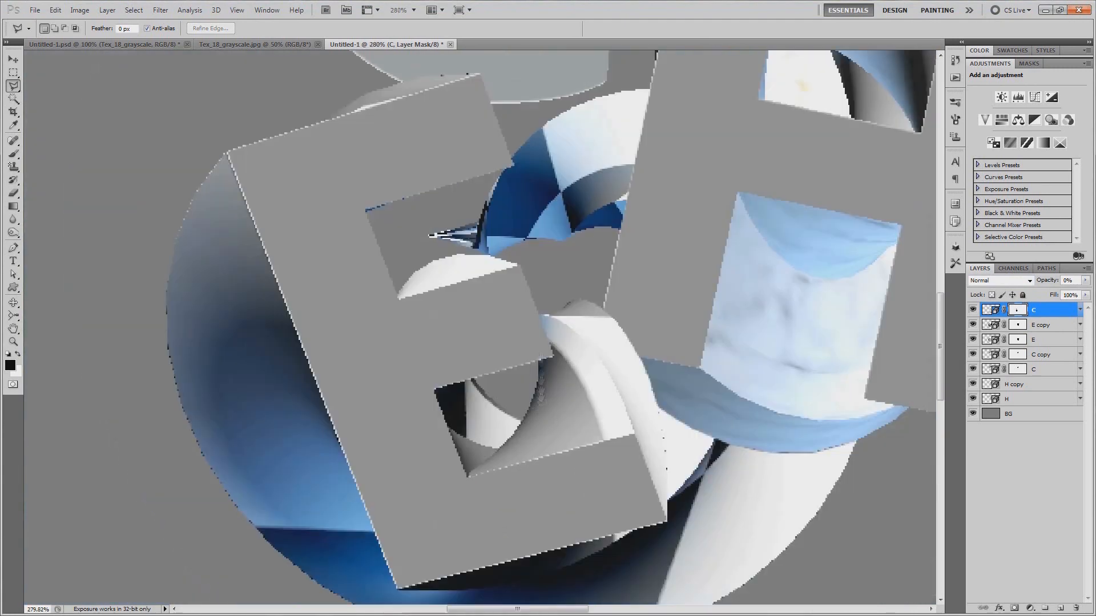
pyautogui.moveTo(494, 427); pyautogui.dragTo(478, 459)
pyautogui.click(973, 311)
pyautogui.click(973, 310)
pyautogui.press('0')
pyautogui.press('0')
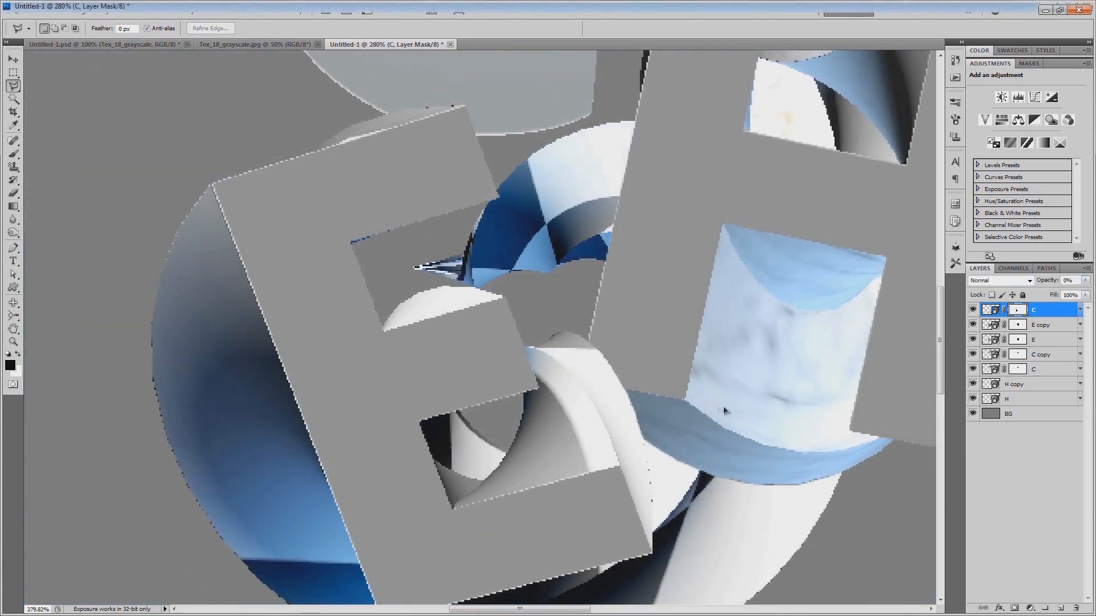
pyautogui.scroll(-5, 723, 406)
pyautogui.scroll(6, 492, 315)
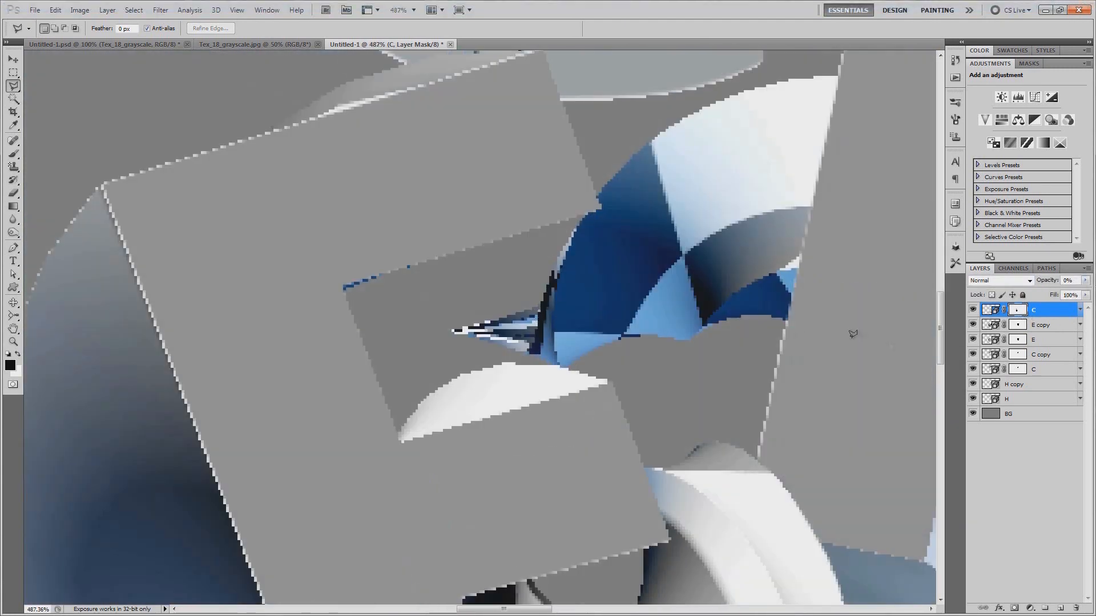
# - Try a Stroke layer effect on the E layer
pyautogui.doubleClick(1050, 342)
pyautogui.click(974, 223)
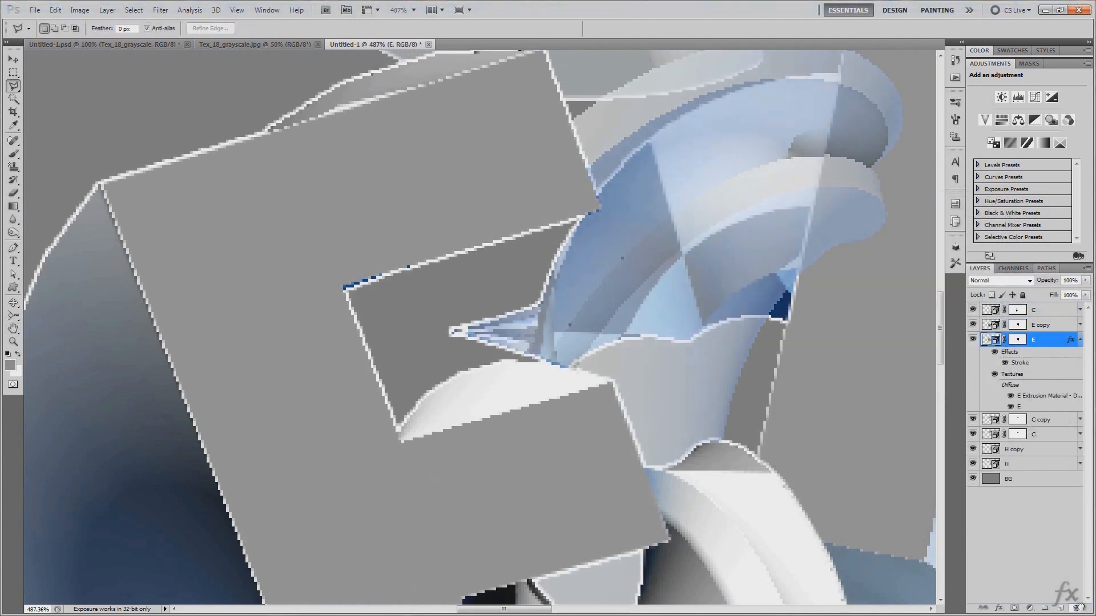
pyautogui.hotkey('ctrl', 'z')
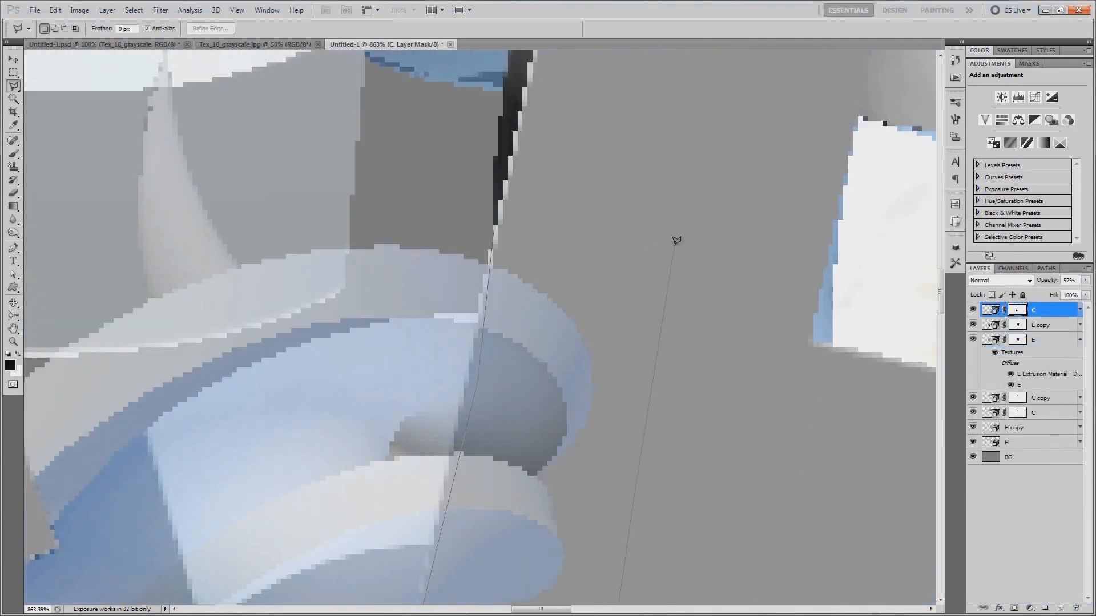
# - Close the lasso around the upper end of the C overlapping the H's left stem and mask it out
pyautogui.doubleClick(676, 240)
pyautogui.hotkey('alt', 'BackSpace')
pyautogui.hotkey('ctrl', 'd')
pyautogui.scroll(5, 480, 298)
pyautogui.click(494, 222)
pyautogui.moveTo(429, 542); pyautogui.dragTo(486, 134)
pyautogui.click(653, 219)
pyautogui.moveTo(653, 219); pyautogui.dragTo(533, 576)
pyautogui.press('Escape')
# - Duplicate the masked C layer at 100% opacity
pyautogui.scroll(-10, 542, 399)
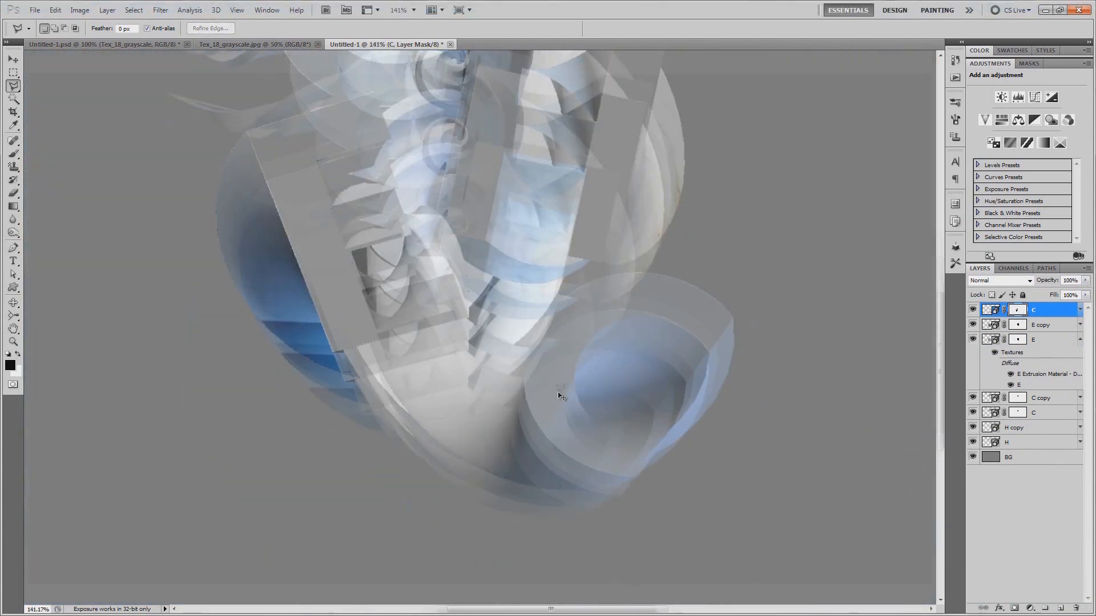
pyautogui.scroll(-3, 560, 395)
pyautogui.click(1080, 339)
pyautogui.hotkey('ctrl', 'j')
# - Apply the checkerboard tiles material to the C Extrusion Material of the C copy 2 layer
pyautogui.click(955, 247)
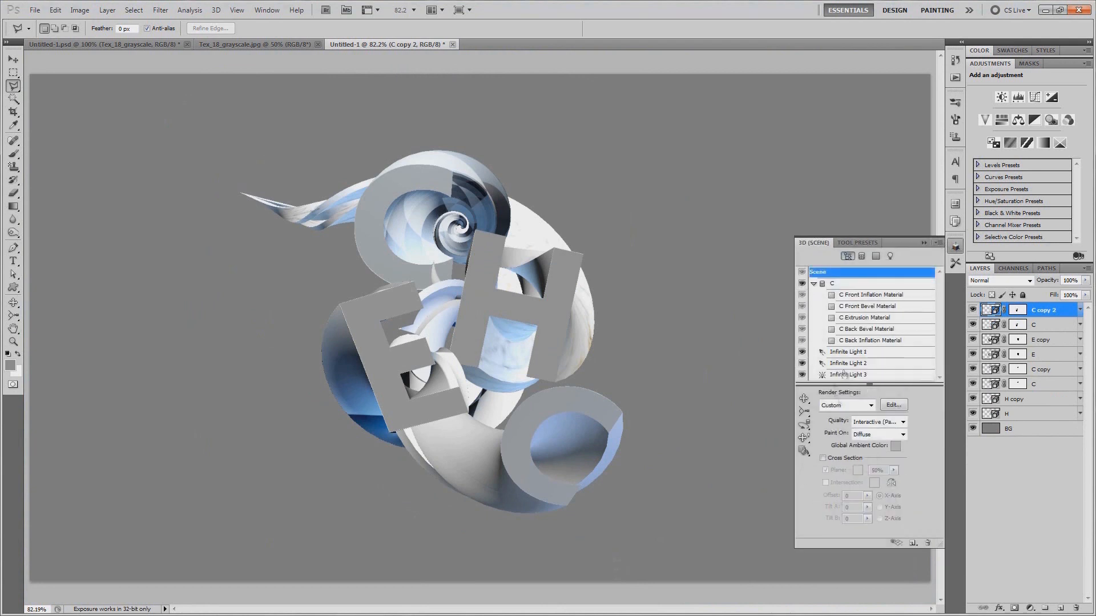
pyautogui.click(868, 318)
pyautogui.click(845, 405)
pyautogui.doubleClick(823, 548)
# - Adjust the U Scale of the extrusion's checkerboard diffuse texture and set its V Scale to 2.03
pyautogui.click(907, 396)
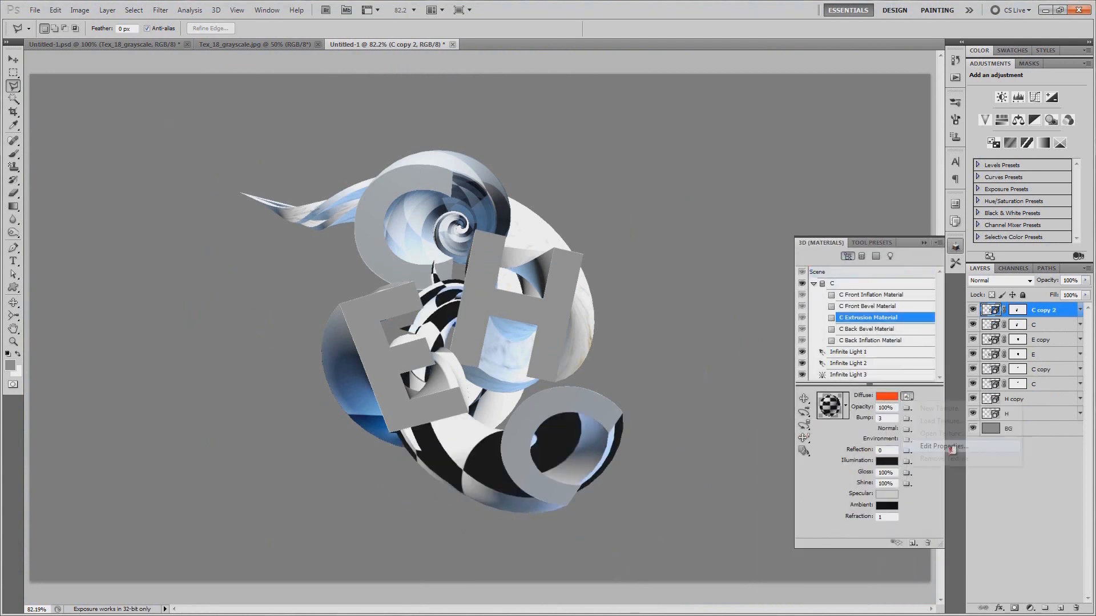
pyautogui.click(950, 447)
pyautogui.click(670, 206)
pyautogui.click(670, 218)
pyautogui.click(670, 223)
pyautogui.click(669, 235)
pyautogui.moveTo(669, 236); pyautogui.dragTo(671, 223)
pyautogui.click(670, 206)
pyautogui.click(797, 184)
# - Refine the U Scale of the checkerboard texture for a denser pattern on the C's extrusion
pyautogui.scroll(-1, 675, 370)
pyautogui.scroll(2, 675, 369)
pyautogui.click(907, 397)
pyautogui.click(950, 447)
pyautogui.click(670, 206)
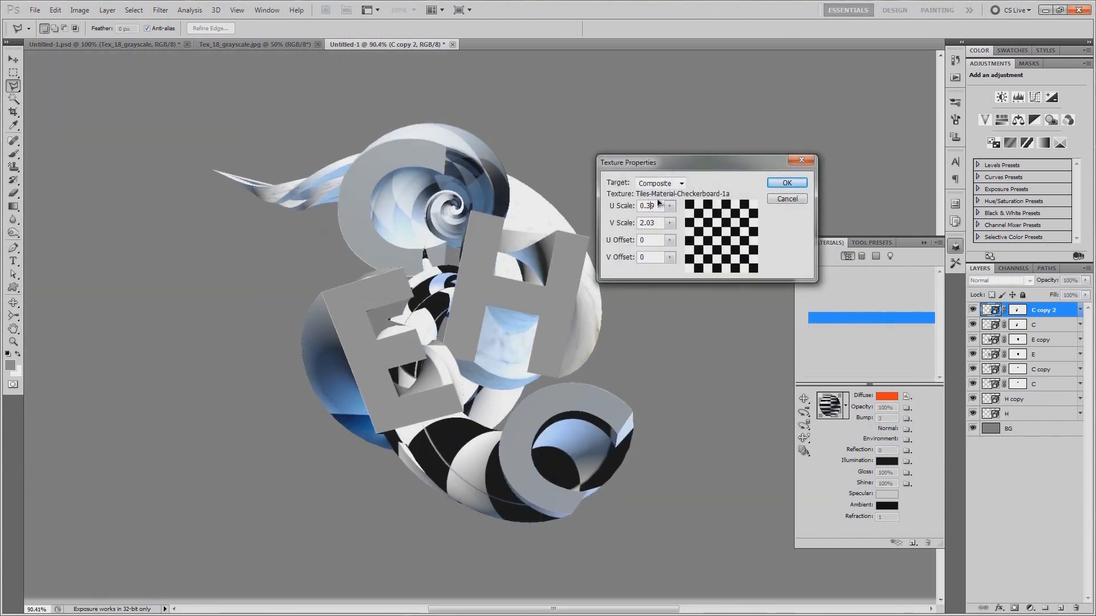
pyautogui.press('Return')
# - Set the checkerboard material's opacity to 50% and blend the C copy 2 layer with Overlay
pyautogui.click(887, 407)
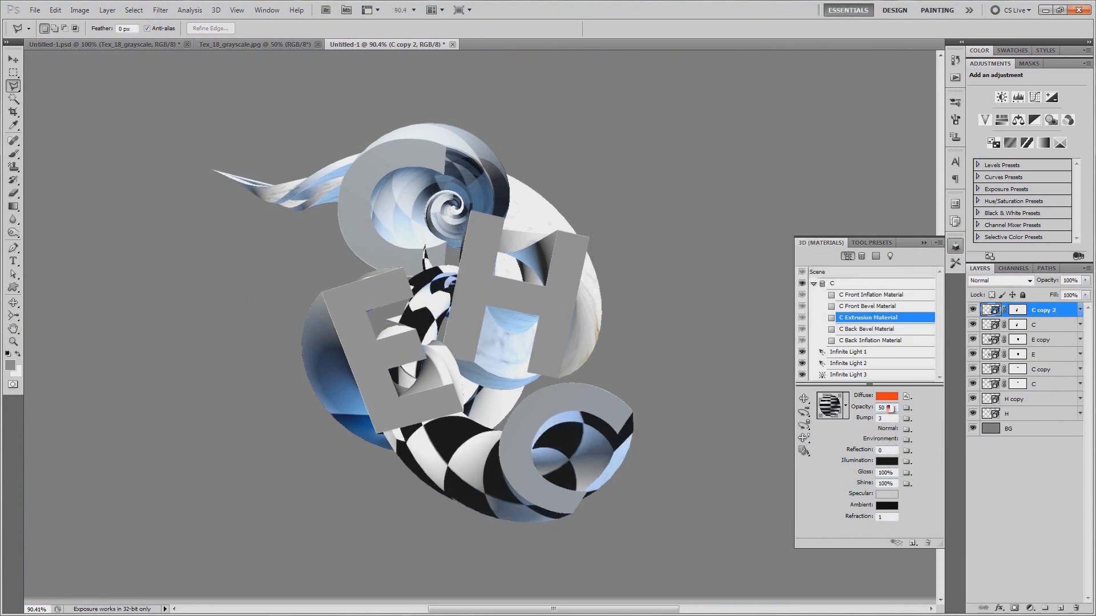
pyautogui.press('Return')
pyautogui.click(1001, 280)
pyautogui.click(999, 421)
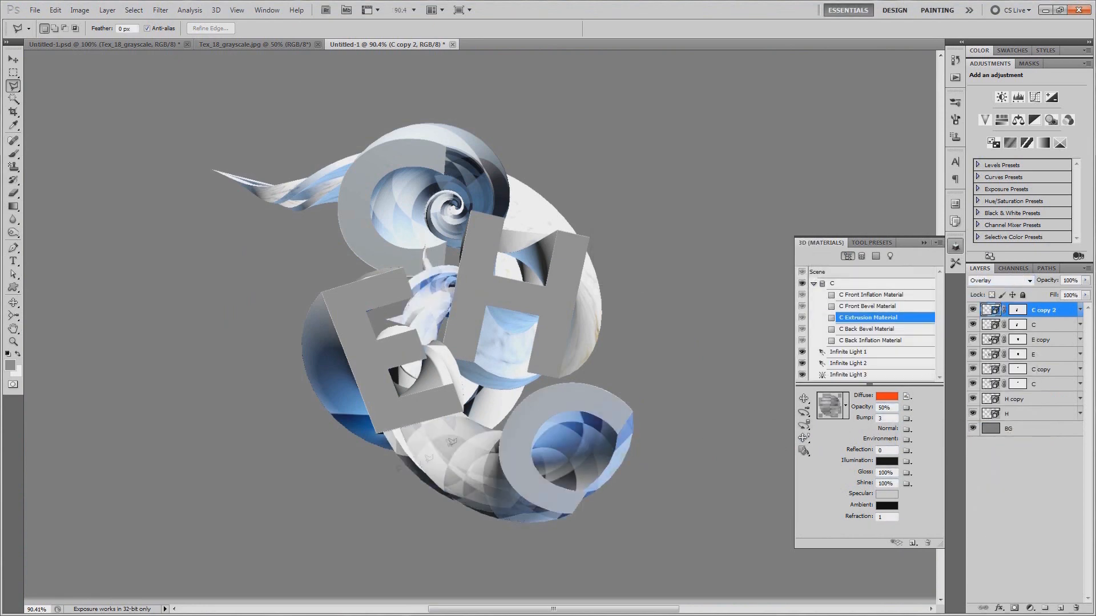
pyautogui.scroll(6, 453, 442)
pyautogui.click(955, 247)
# - Hide the C copy 2 layer and lower the original C layer's opacity to 49%
pyautogui.click(974, 310)
pyautogui.click(1053, 324)
pyautogui.moveTo(1048, 280); pyautogui.dragTo(1020, 280)
# - Lasso along the lower edge of the rounded blue and white shape beneath the E where the C crosses it
pyautogui.scroll(4, 675, 327)
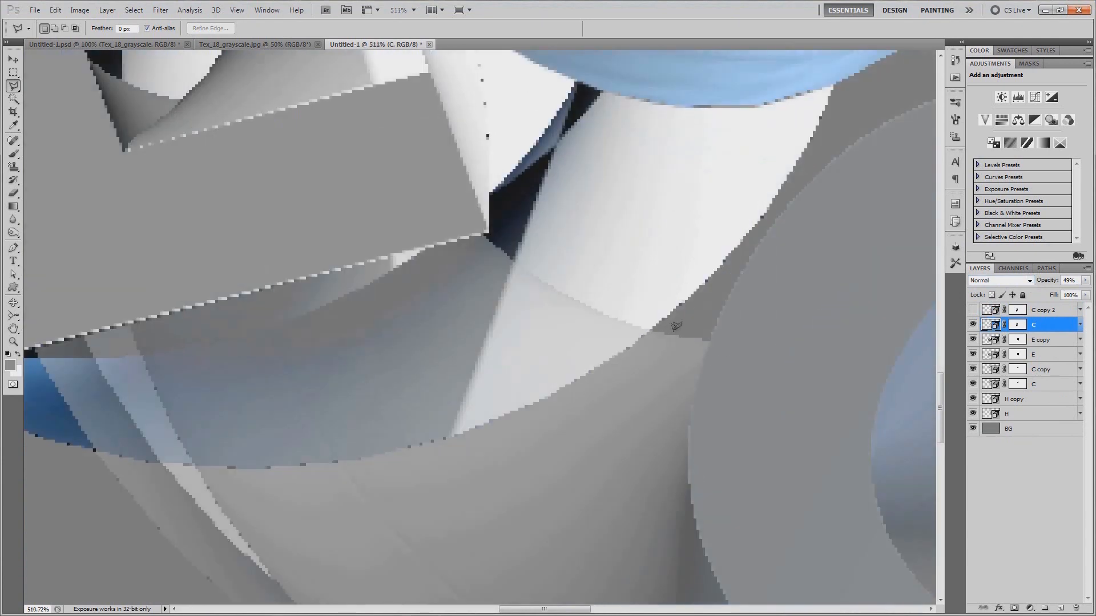
pyautogui.scroll(4, 673, 327)
pyautogui.click(680, 297)
pyautogui.click(641, 334)
pyautogui.click(605, 360)
pyautogui.click(543, 396)
pyautogui.click(493, 428)
pyautogui.click(413, 464)
pyautogui.moveTo(358, 473); pyautogui.dragTo(541, 430)
pyautogui.click(539, 441)
pyautogui.click(398, 477)
pyautogui.click(260, 489)
pyautogui.click(153, 485)
pyautogui.moveTo(54, 470); pyautogui.dragTo(335, 475)
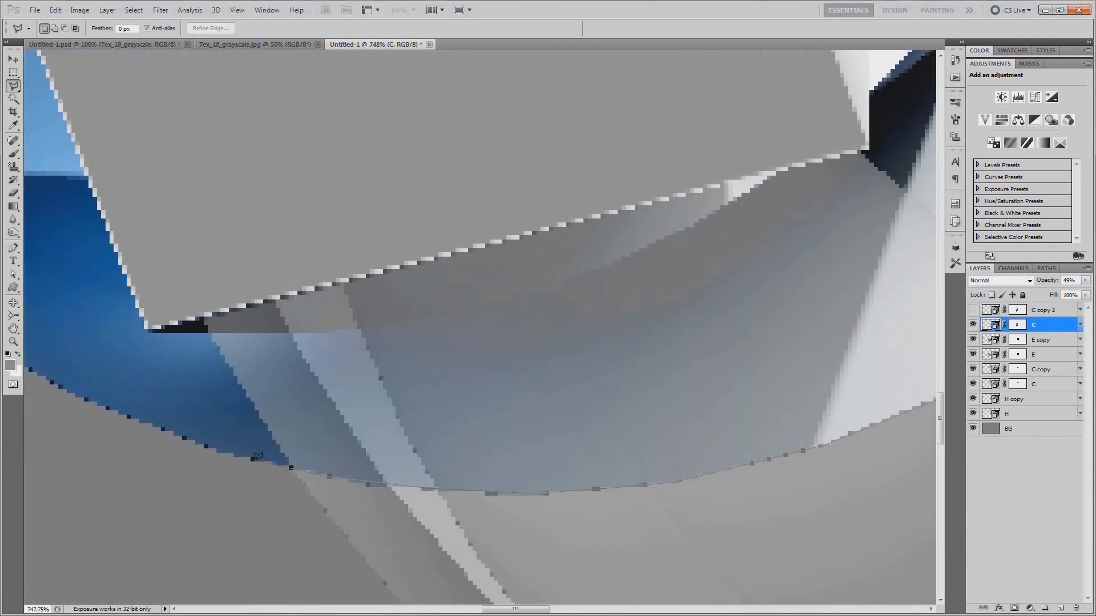
# - Close the lasso along the E's bottom edge and mask out the enclosed overlap on the C layer's mask
pyautogui.click(164, 298)
pyautogui.click(870, 124)
pyautogui.moveTo(871, 124); pyautogui.dragTo(502, 230)
pyautogui.click(777, 363)
pyautogui.click(1016, 325)
pyautogui.hotkey('alt', 'Delete')
pyautogui.hotkey('ctrl', 'd')
pyautogui.hotkey('ctrl', '0')
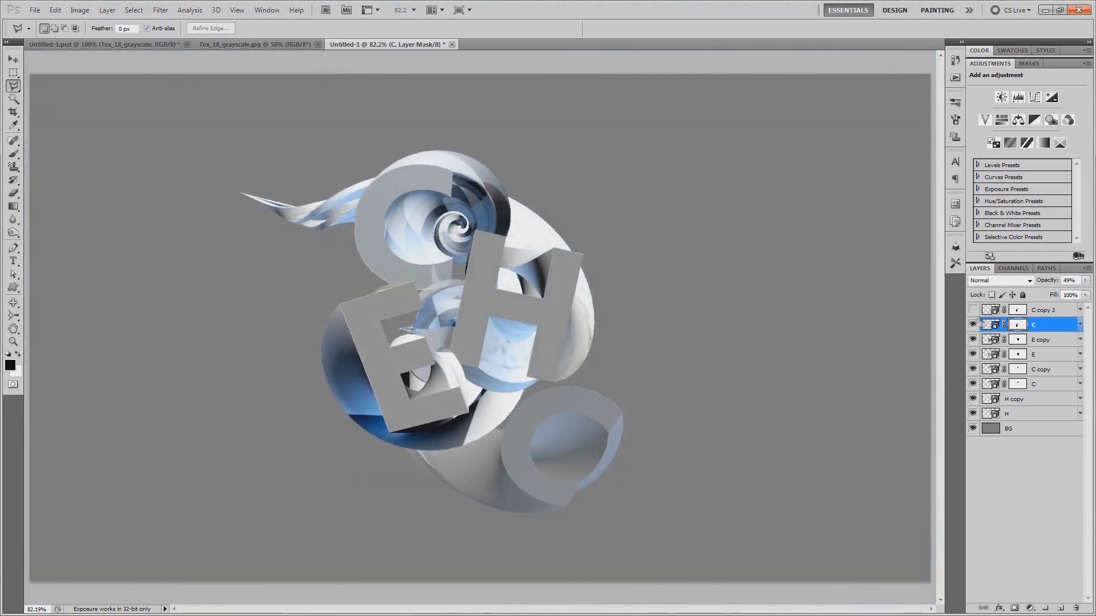
# - Copy the C layer's mask onto the revealed C copy 2 layer and restore the C layer's opacity to 100%
pyautogui.click(972, 310)
pyautogui.moveTo(1017, 325); pyautogui.dragTo(1018, 311)
pyautogui.press('Return')
pyautogui.click(988, 325)
pyautogui.press('0')
# - Adjust the opacity of the C copy 2 layer's extrusion material
pyautogui.click(1041, 311)
pyautogui.click(954, 247)
pyautogui.click(869, 318)
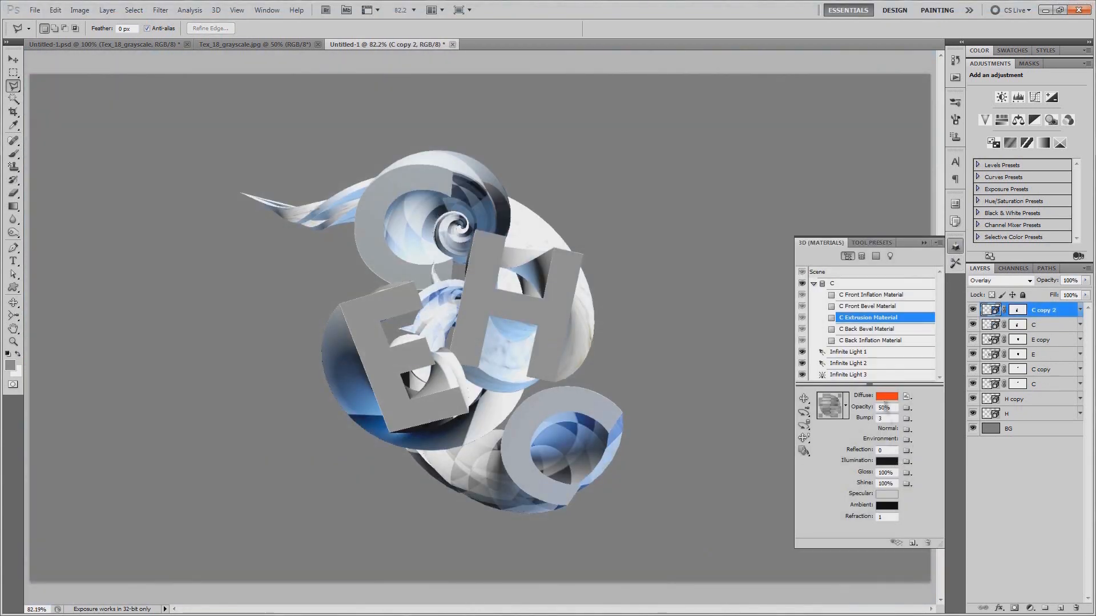
pyautogui.click(955, 246)
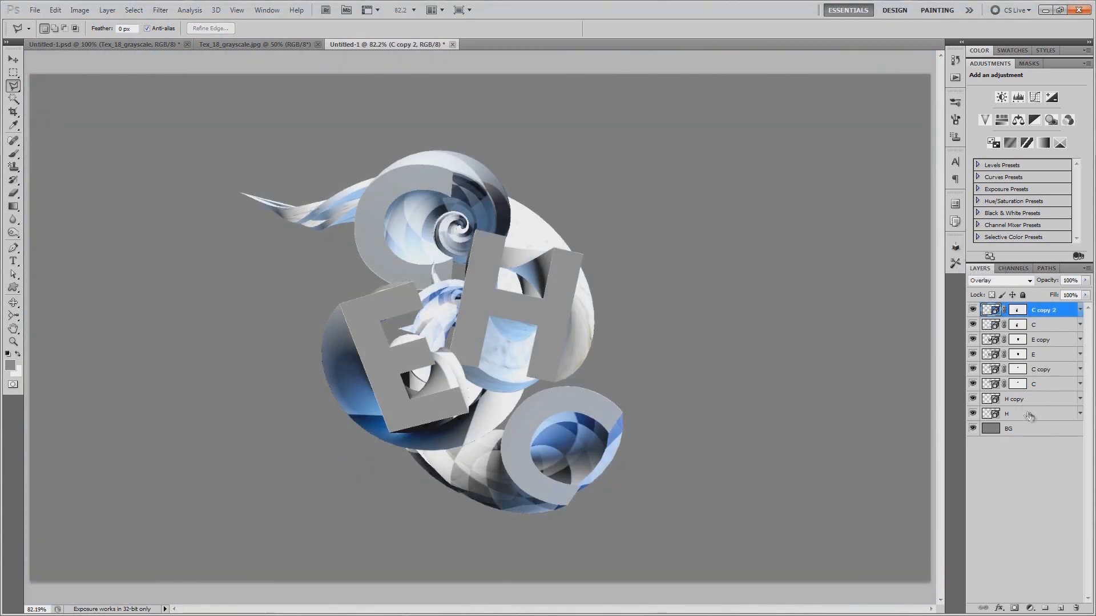
# - Select all letter layers from C copy 2 down to H and move the composition slightly upward on the canvas
pyautogui.scroll(8, 434, 274)
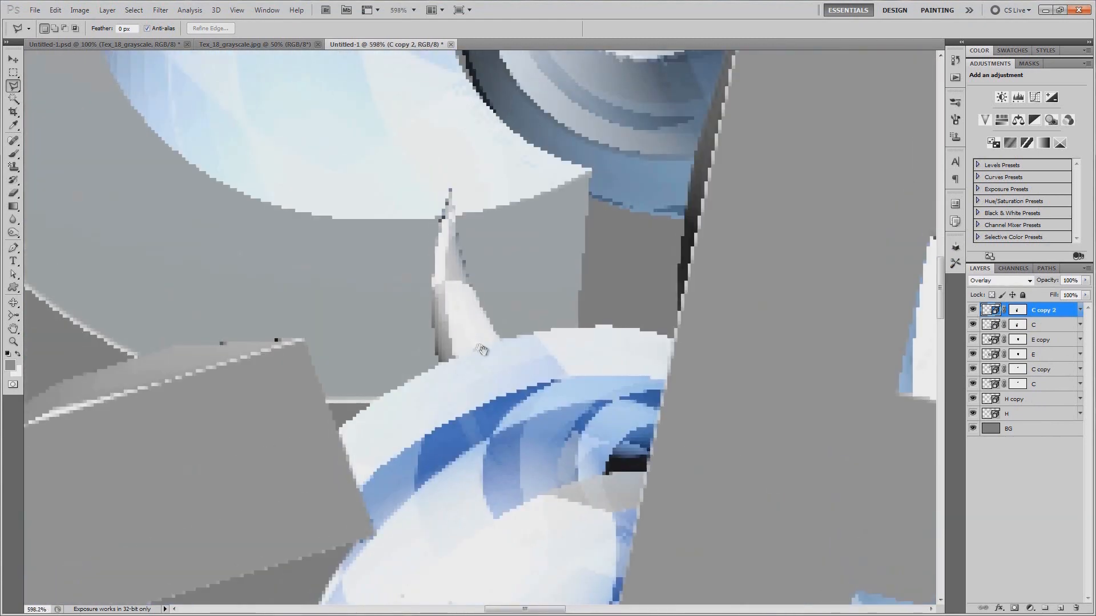
pyautogui.scroll(-10, 445, 171)
pyautogui.keyDown('shift'); pyautogui.click(1042, 415); pyautogui.keyUp('shift')
pyautogui.press('v')
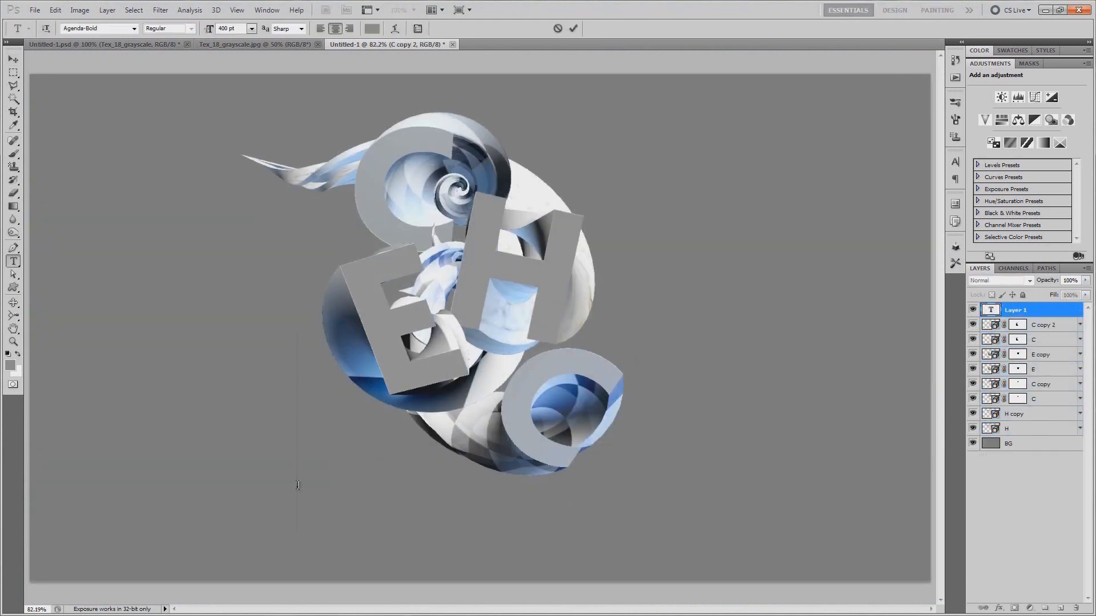
# - Turn the K text layer into a Repoussé object with Bend, depth 10, scale 0, twist 560 and Best mesh quality
pyautogui.click(217, 11)
pyautogui.moveTo(234, 82)
pyautogui.click(379, 82)
pyautogui.click(527, 234)
pyautogui.moveTo(710, 267); pyautogui.dragTo(765, 280)
pyautogui.moveTo(782, 267); pyautogui.dragTo(650, 279)
pyautogui.write('560')
pyautogui.click(900, 367)
pyautogui.click(864, 399)
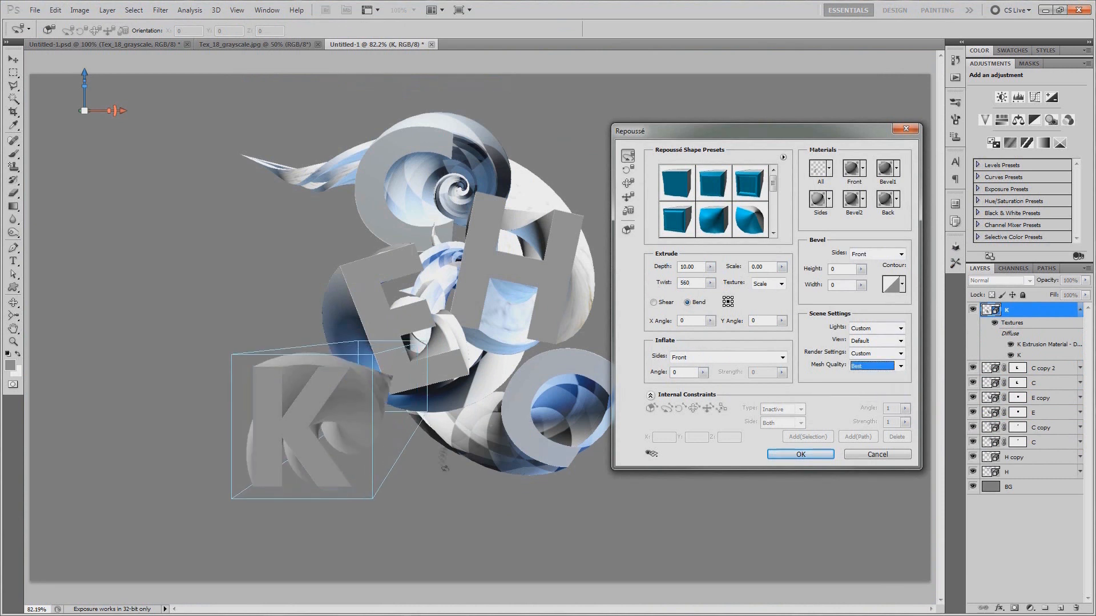
# - Reverse the K's twist to -560 and apply the Repoussé extrusion
pyautogui.click(679, 283)
pyautogui.write('-')
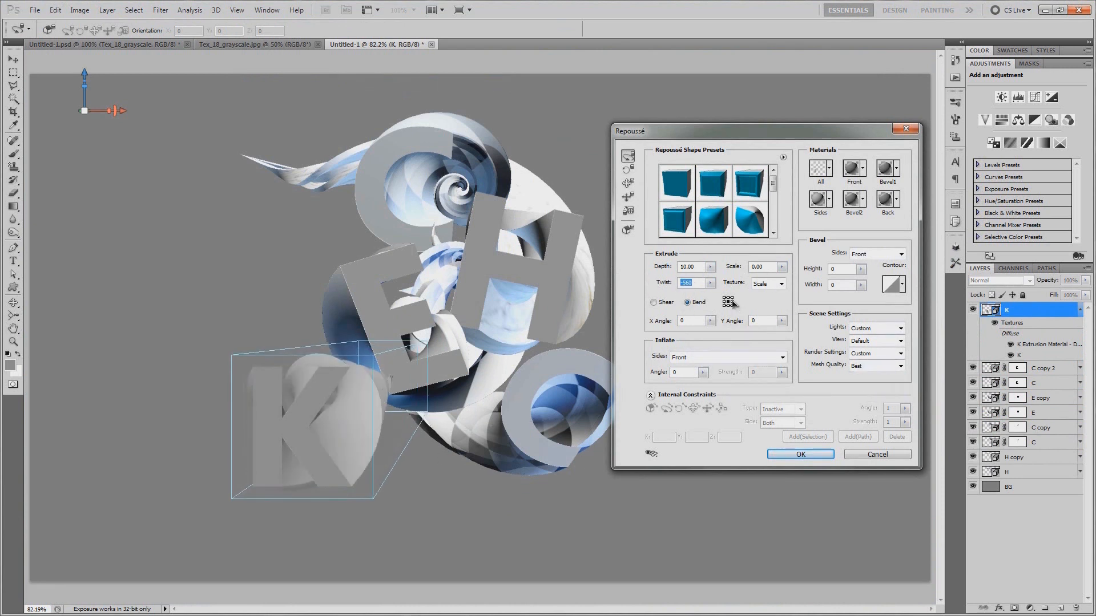
pyautogui.click(805, 455)
# - Rotate, roll and pan the 3D K so it sits below the E with its spiral extrusion curling toward the lower C
pyautogui.click(13, 303)
pyautogui.click(51, 301)
pyautogui.moveTo(334, 436); pyautogui.dragTo(386, 460)
pyautogui.click(13, 303)
pyautogui.click(57, 312)
pyautogui.click(13, 303)
pyautogui.click(57, 323)
pyautogui.moveTo(399, 466); pyautogui.dragTo(379, 437)
pyautogui.click(13, 303)
pyautogui.click(52, 301)
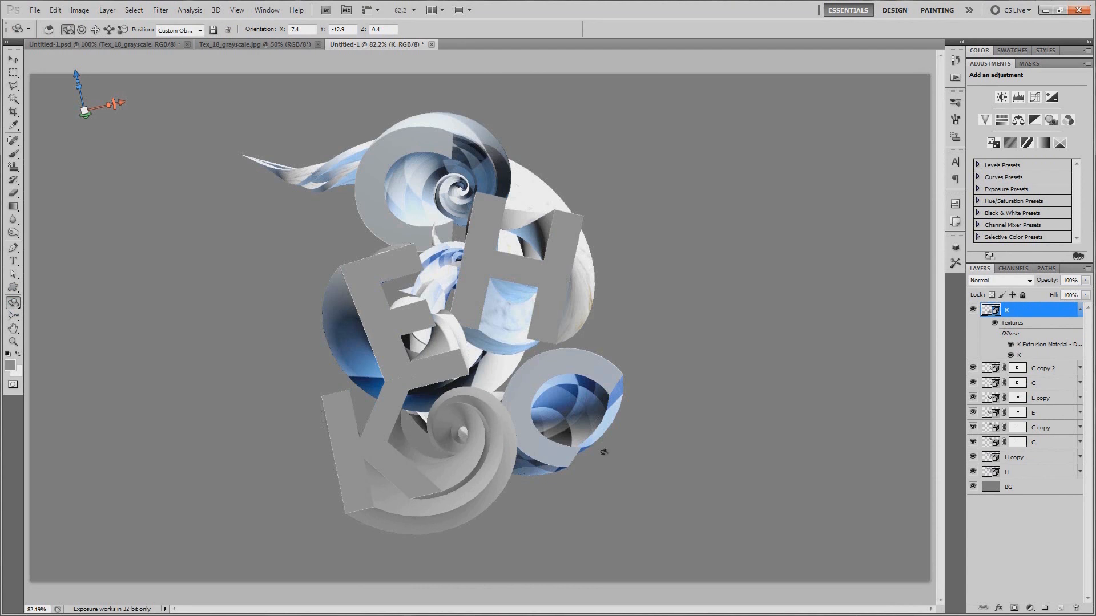
# - Adjust the intensity of the K's Infinite Light 1
pyautogui.click(955, 247)
pyautogui.click(892, 257)
pyautogui.click(886, 420)
pyautogui.click(894, 433)
pyautogui.moveTo(894, 433); pyautogui.dragTo(889, 434)
# - Tint the K's Infinite Light 2 a light blue
pyautogui.click(849, 319)
pyautogui.click(864, 430)
pyautogui.click(614, 248)
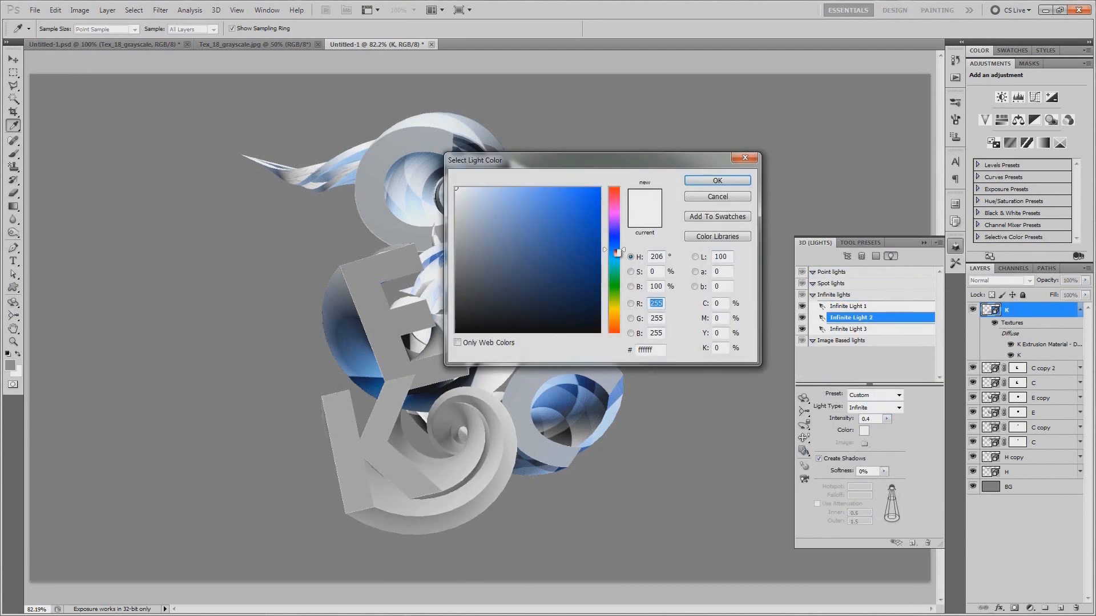
pyautogui.click(508, 188)
pyautogui.click(717, 180)
# - Change the K's Infinite Light 3 to a point light and give it a medium blue color
pyautogui.click(849, 329)
pyautogui.click(882, 408)
pyautogui.click(878, 418)
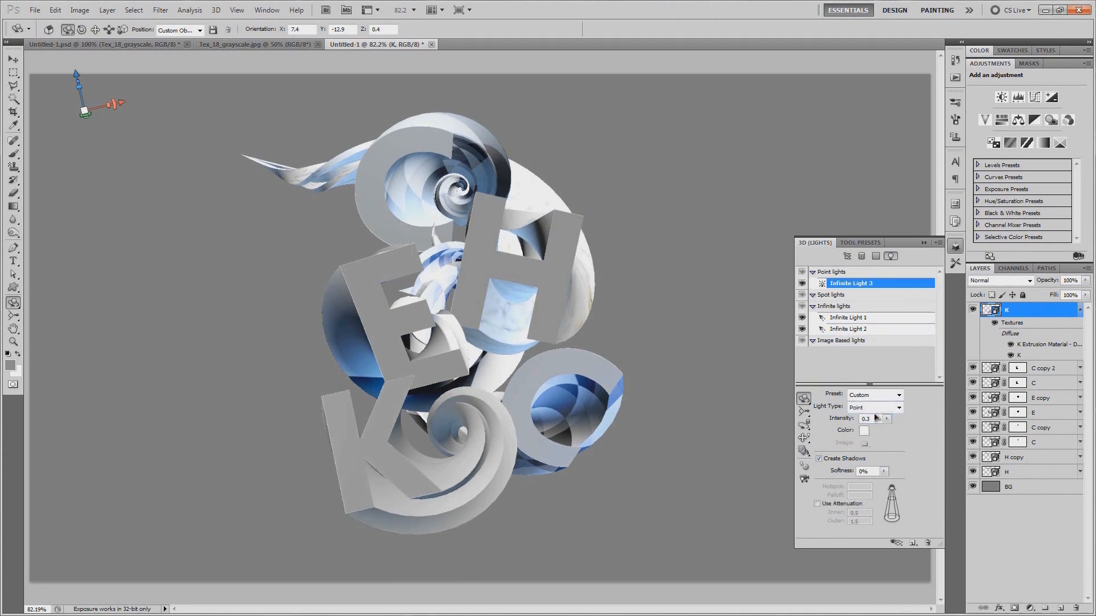
pyautogui.click(864, 432)
pyautogui.click(614, 251)
pyautogui.moveTo(509, 209); pyautogui.dragTo(521, 214)
pyautogui.click(728, 182)
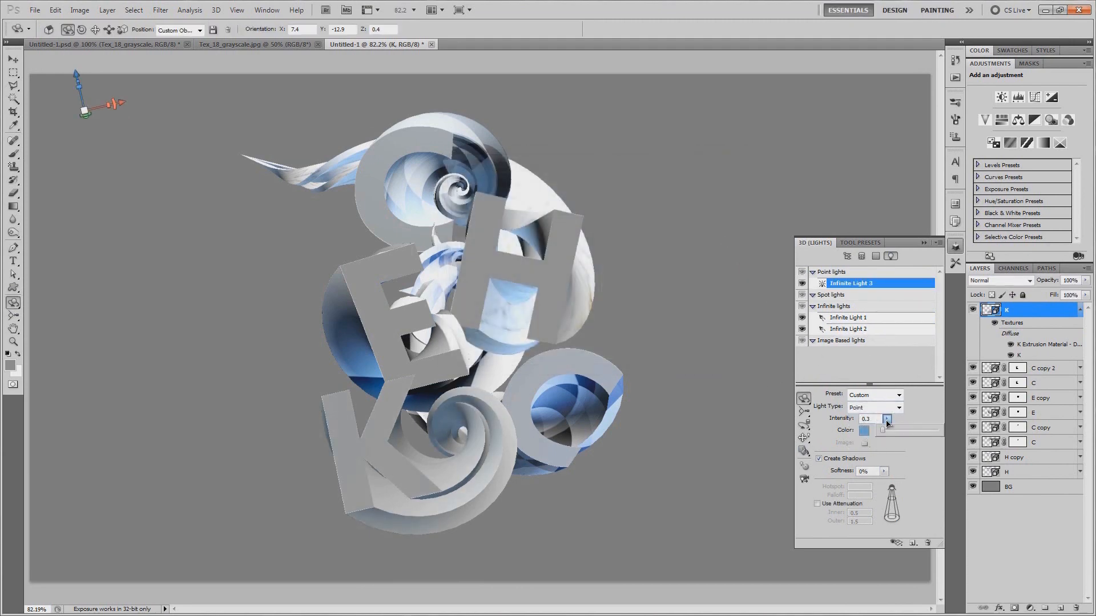
# - Set the K's point light intensity to 0.89 and reposition the light over the letter
pyautogui.click(887, 420)
pyautogui.click(887, 433)
pyautogui.click(804, 439)
pyautogui.moveTo(518, 352); pyautogui.dragTo(503, 348)
# - Shift the K's point light to a more saturated blue
pyautogui.click(864, 431)
pyautogui.click(615, 246)
pyautogui.click(531, 216)
pyautogui.click(716, 181)
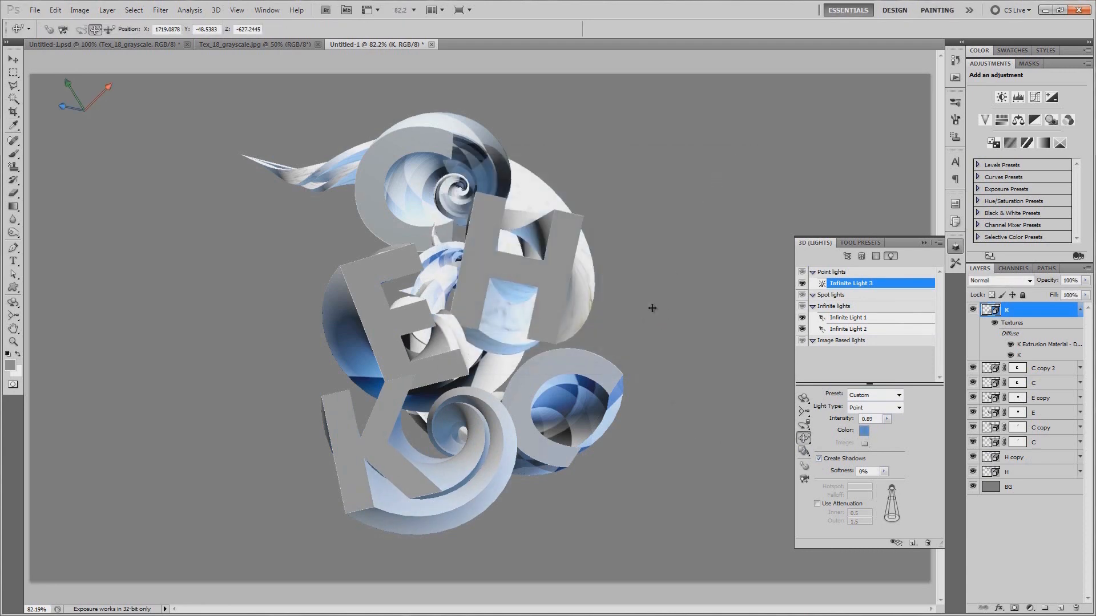
pyautogui.click(955, 251)
# - Choose a material for the C copy 2 layer's extrusion and adjust its diffuse texture's mapping properties
pyautogui.click(1043, 368)
pyautogui.click(955, 248)
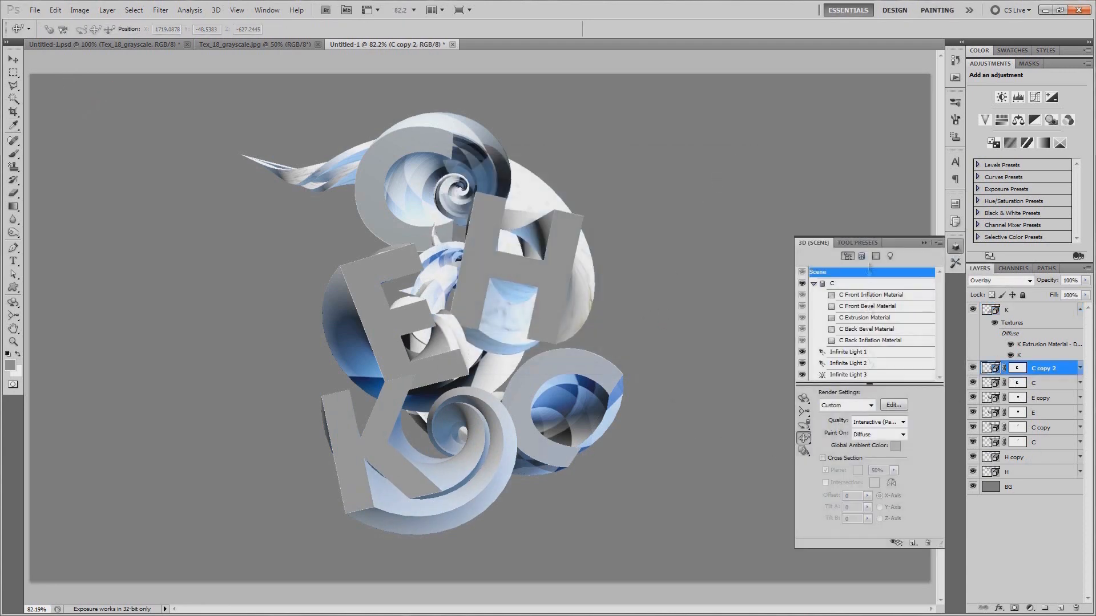
pyautogui.click(868, 318)
pyautogui.click(846, 406)
pyautogui.click(785, 549)
pyautogui.click(907, 396)
pyautogui.click(928, 425)
pyautogui.click(670, 206)
pyautogui.click(670, 223)
pyautogui.moveTo(670, 218); pyautogui.dragTo(673, 236)
pyautogui.click(783, 183)
# - Duplicate the K layer
pyautogui.click(954, 248)
pyautogui.click(1043, 310)
pyautogui.click(955, 248)
pyautogui.click(955, 248)
pyautogui.click(1080, 309)
pyautogui.hotkey('ctrl', 'j')
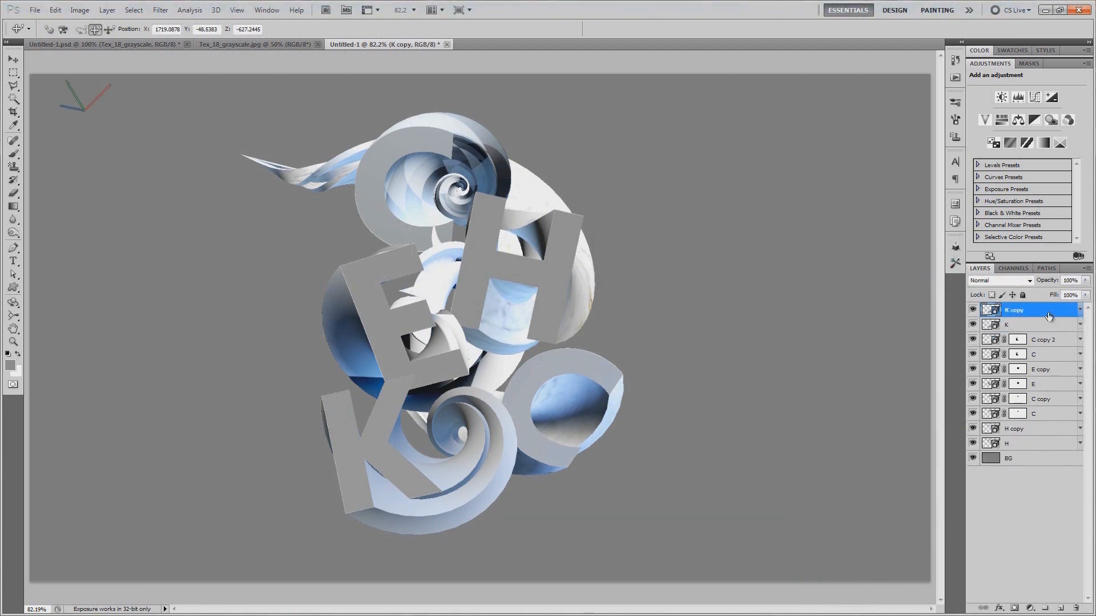
# - Apply the checkerboard material to the K copy layer's extrusion and adjust its diffuse texture's mapping properties
pyautogui.click(954, 248)
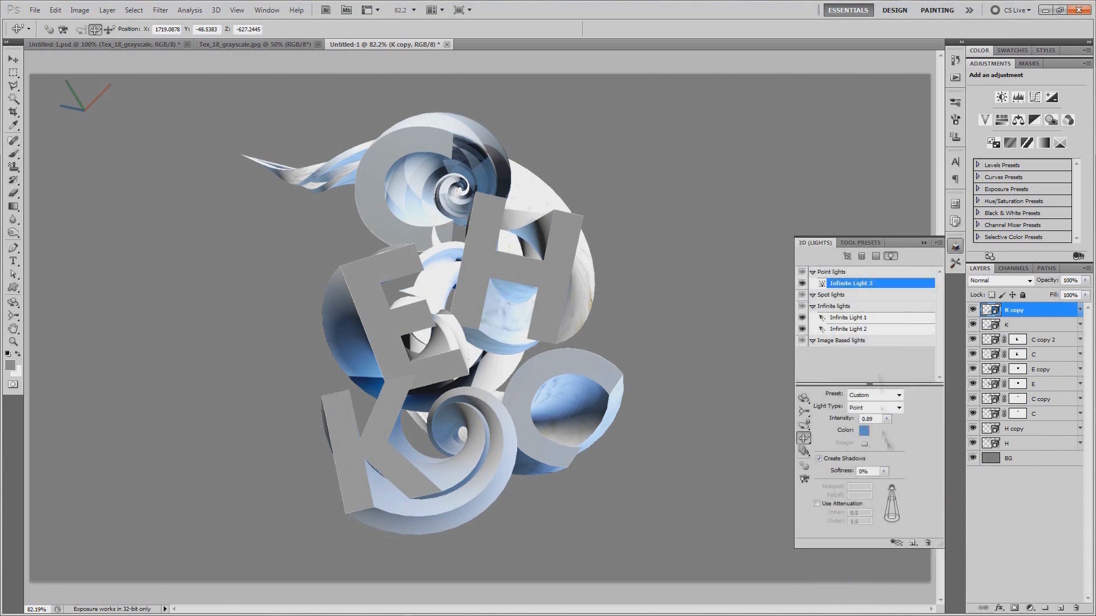
pyautogui.click(871, 317)
pyautogui.click(846, 406)
pyautogui.click(907, 397)
pyautogui.click(922, 448)
pyautogui.click(670, 206)
pyautogui.moveTo(670, 221); pyautogui.dragTo(669, 239)
pyautogui.click(670, 224)
pyautogui.click(791, 185)
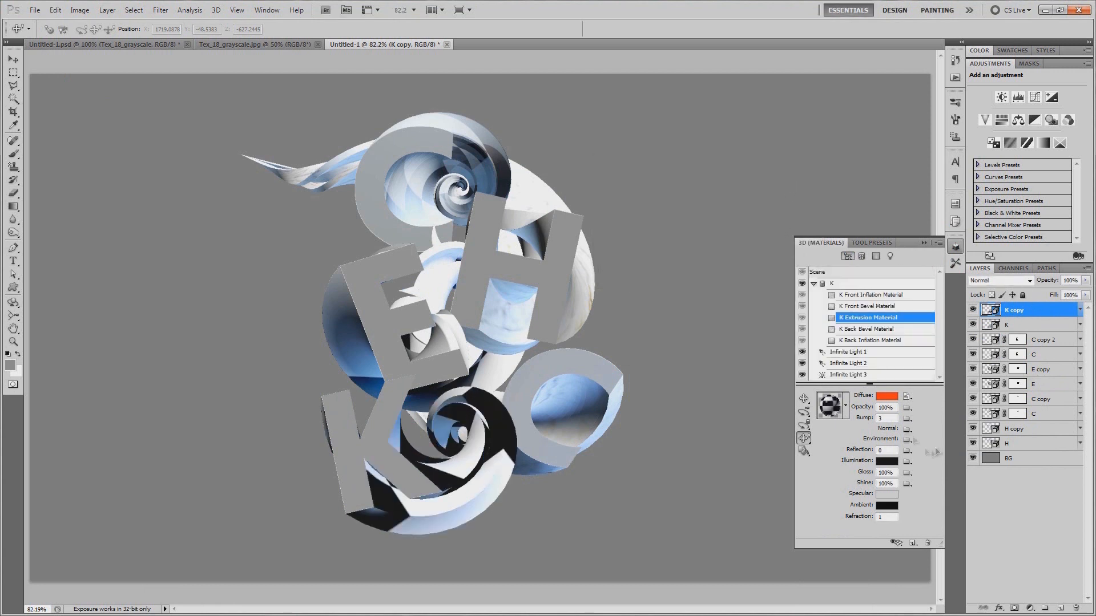
# - Lower the checkerboard material's opacity and blend the K copy layer with Overlay
pyautogui.doubleClick(882, 407)
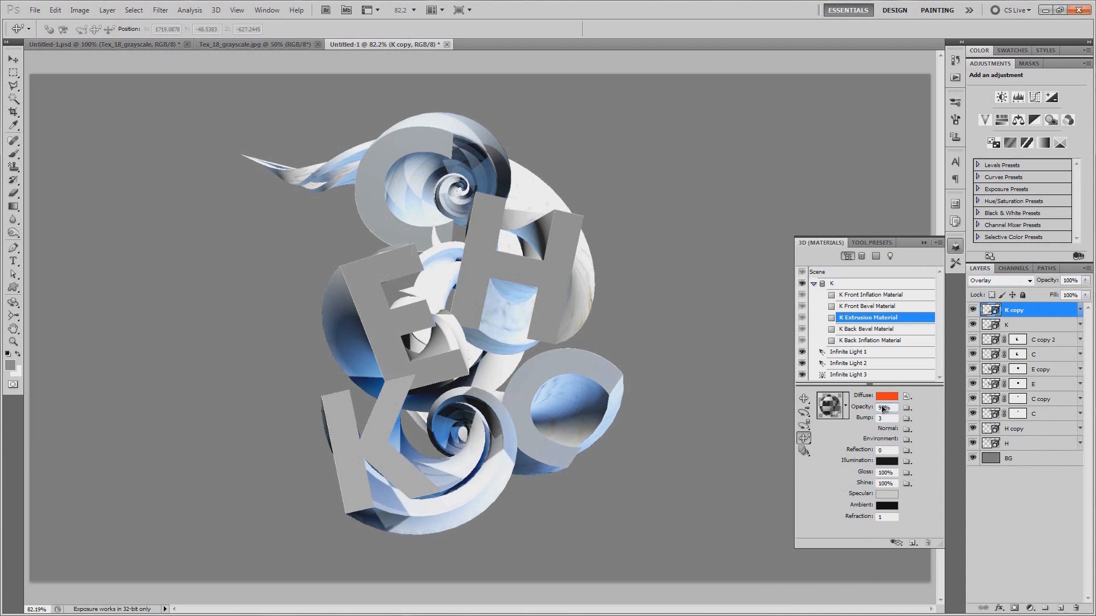
pyautogui.click(955, 247)
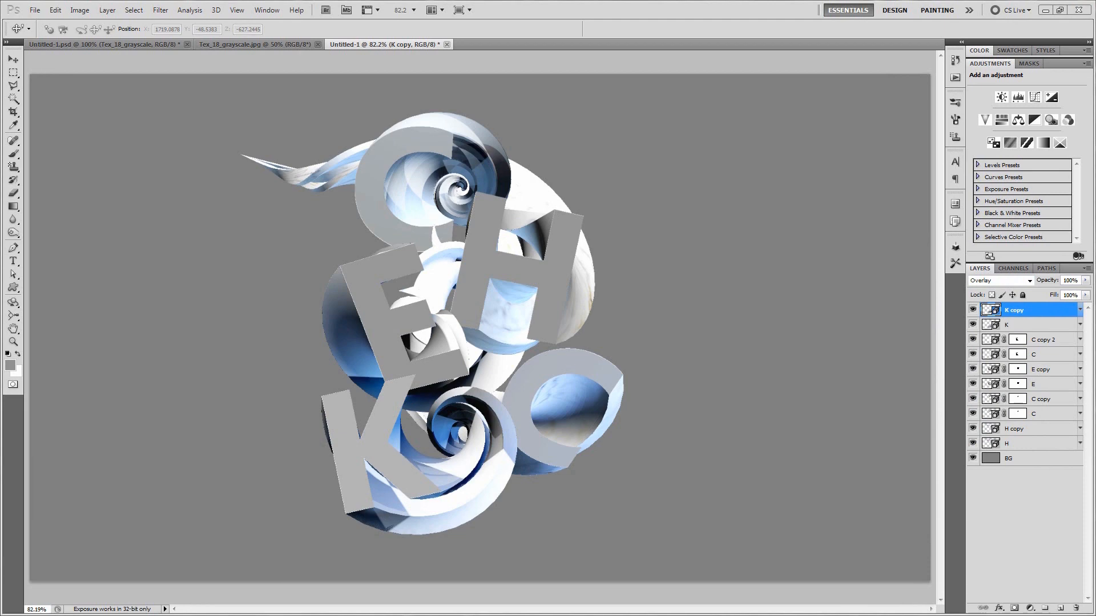
# - Compare the working composition with the finished artwork in Untitled-1.psd
pyautogui.click(144, 48)
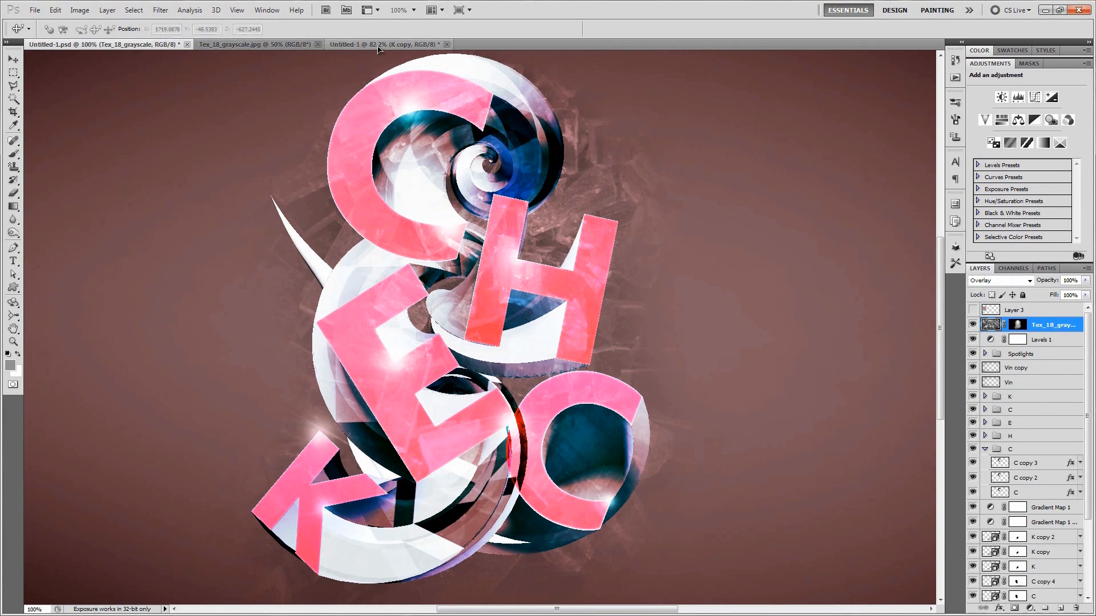
pyautogui.click(379, 44)
pyautogui.click(165, 45)
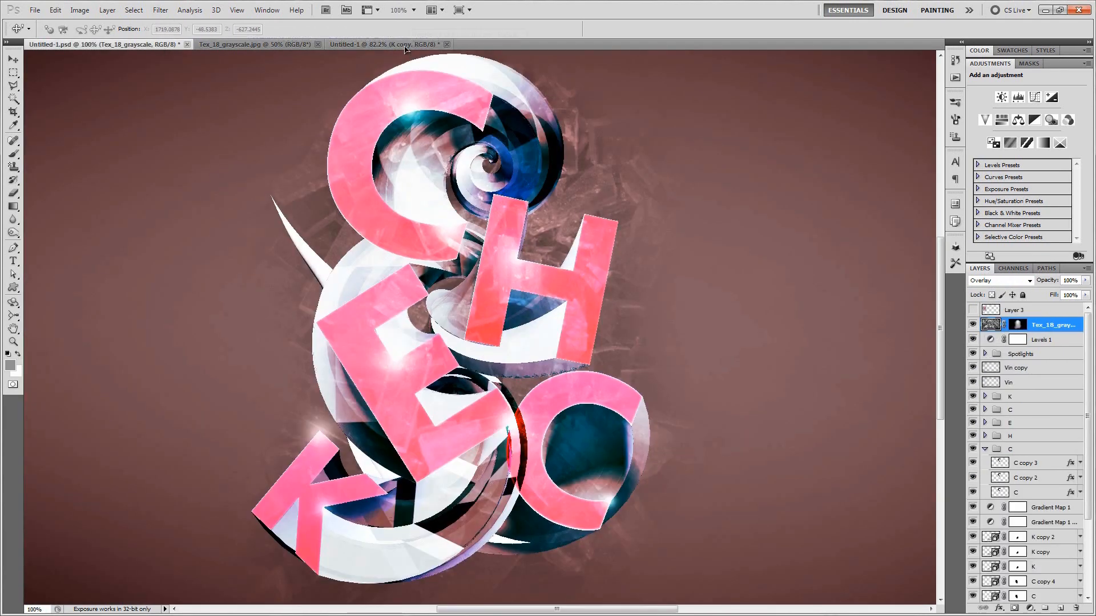
pyautogui.click(402, 45)
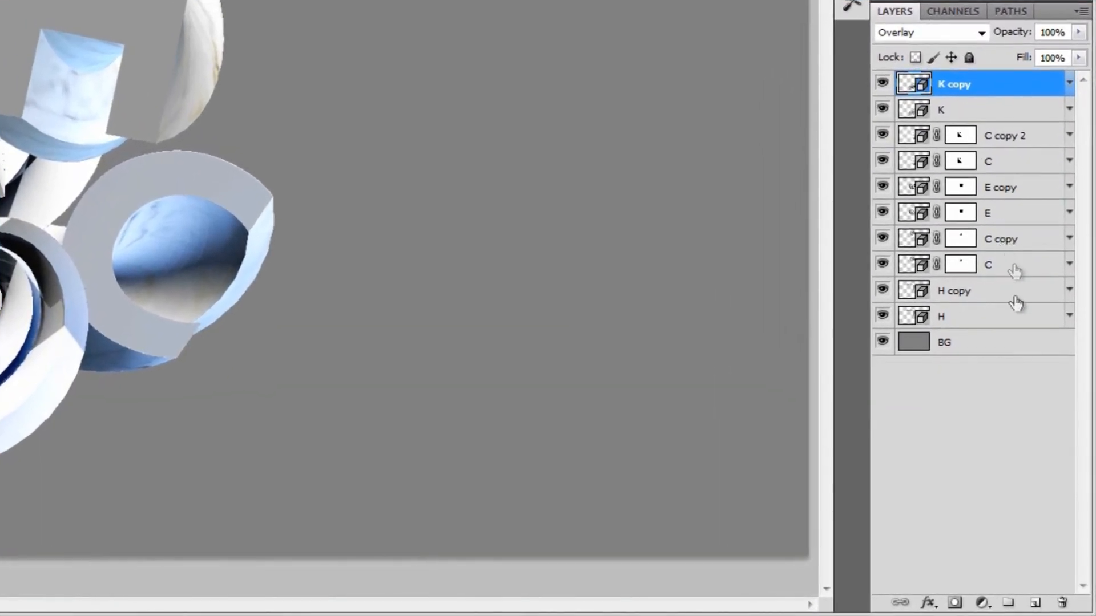
# - Add a new layer named C above the C copy layer and load the 3D C layer's outline as a selection
pyautogui.click(1042, 401)
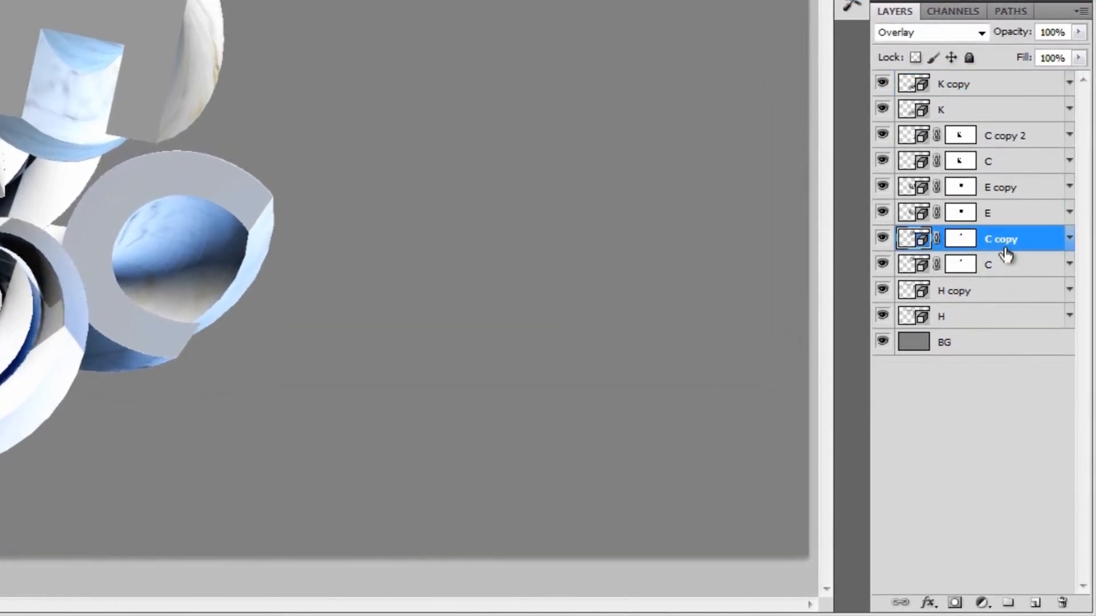
pyautogui.click(1035, 602)
pyautogui.doubleClick(967, 239)
pyautogui.write('C')
pyautogui.press('Return')
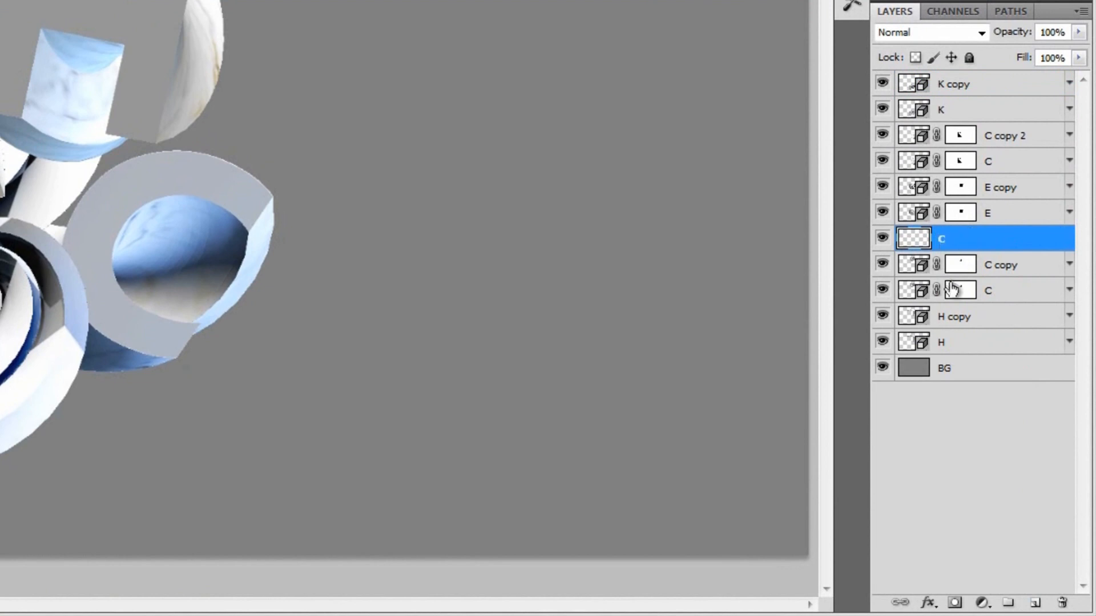
pyautogui.keyDown('ctrl'); pyautogui.click(912, 292); pyautogui.keyUp('ctrl')
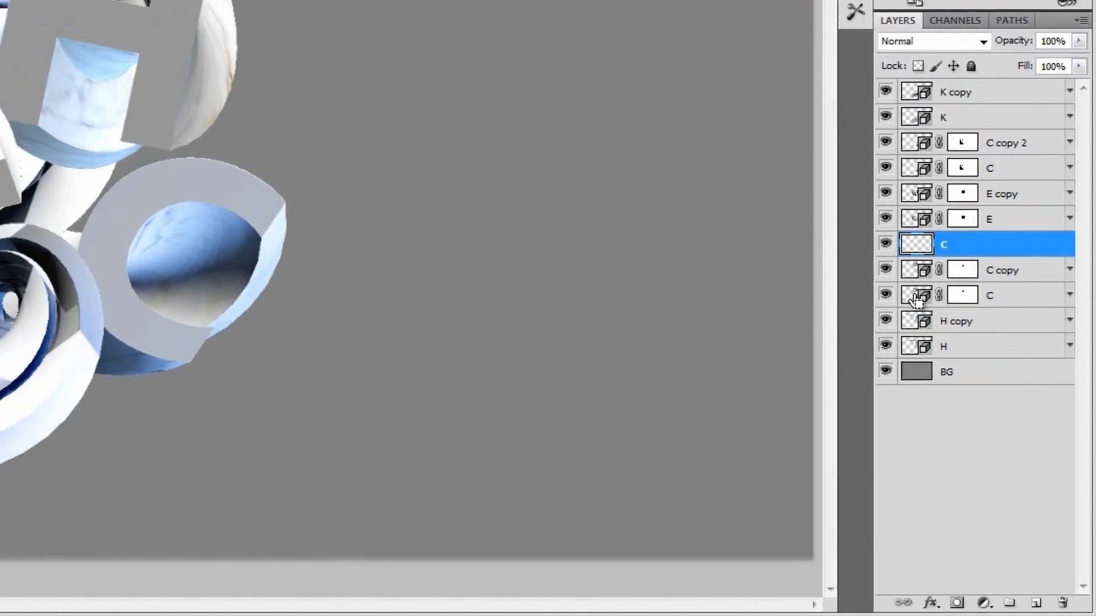
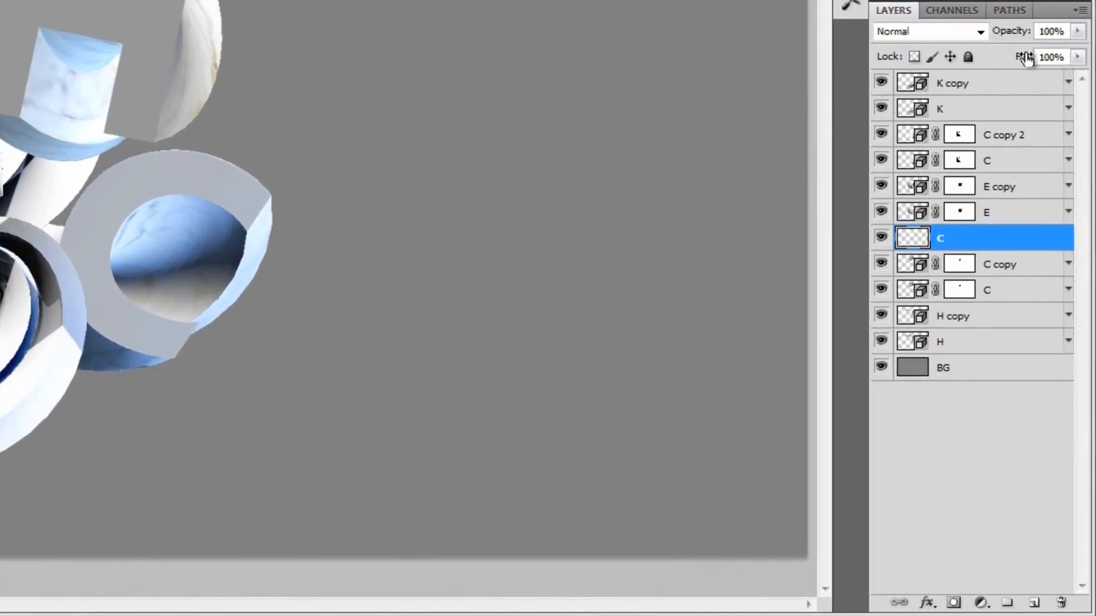
# - Set the new C layer's fill to 0% and add a Gradient Overlay effect
pyautogui.moveTo(1024, 60); pyautogui.dragTo(897, 63)
pyautogui.click(925, 601)
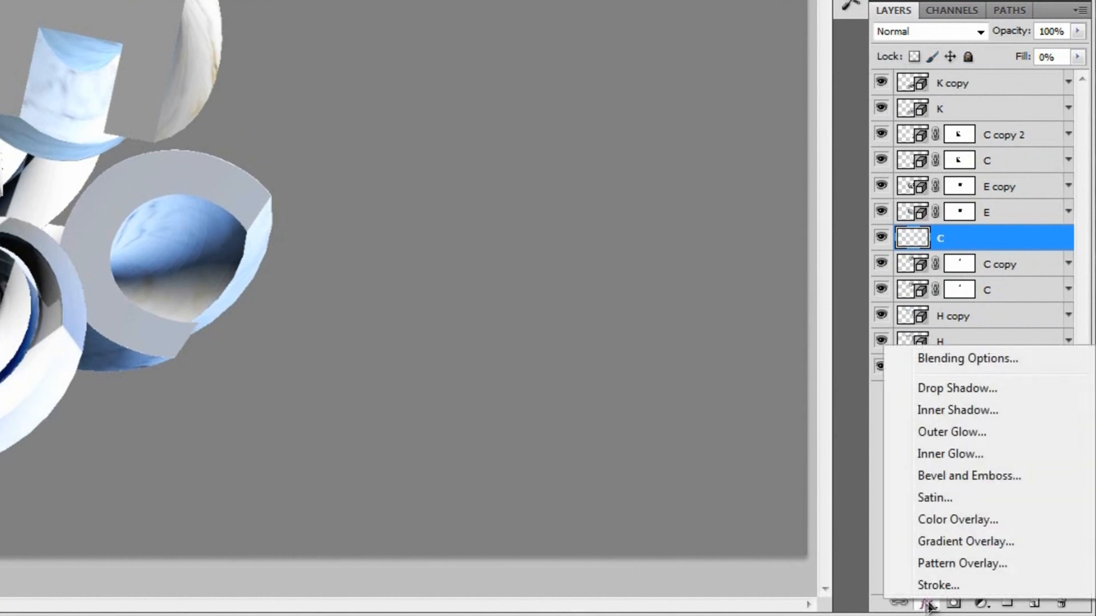
pyautogui.click(963, 543)
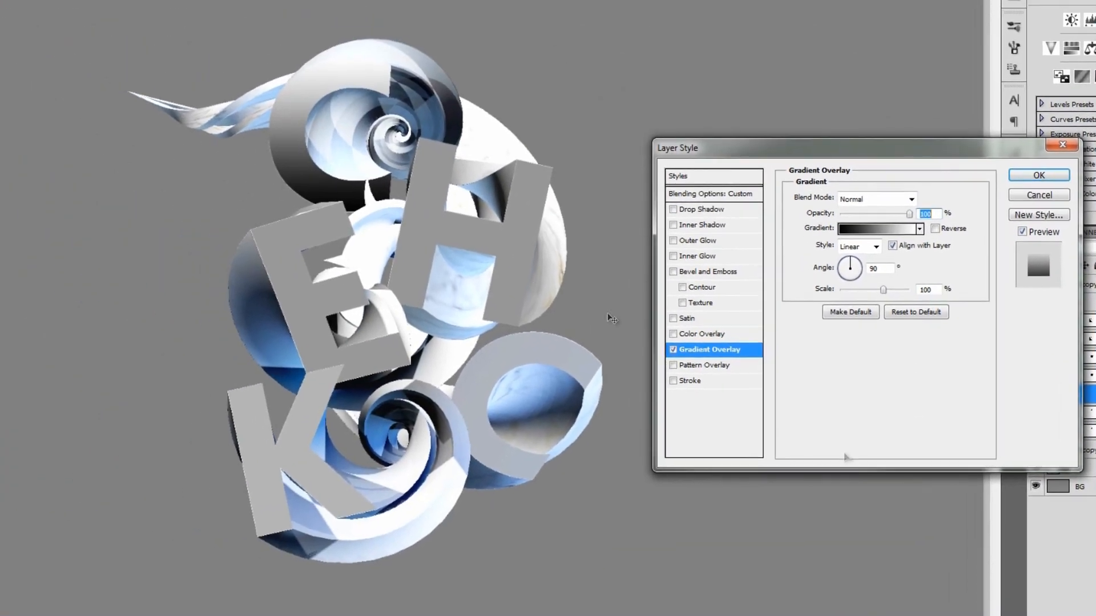
# - Set the starting color stop of the overlay gradient to ae001f
pyautogui.click(862, 229)
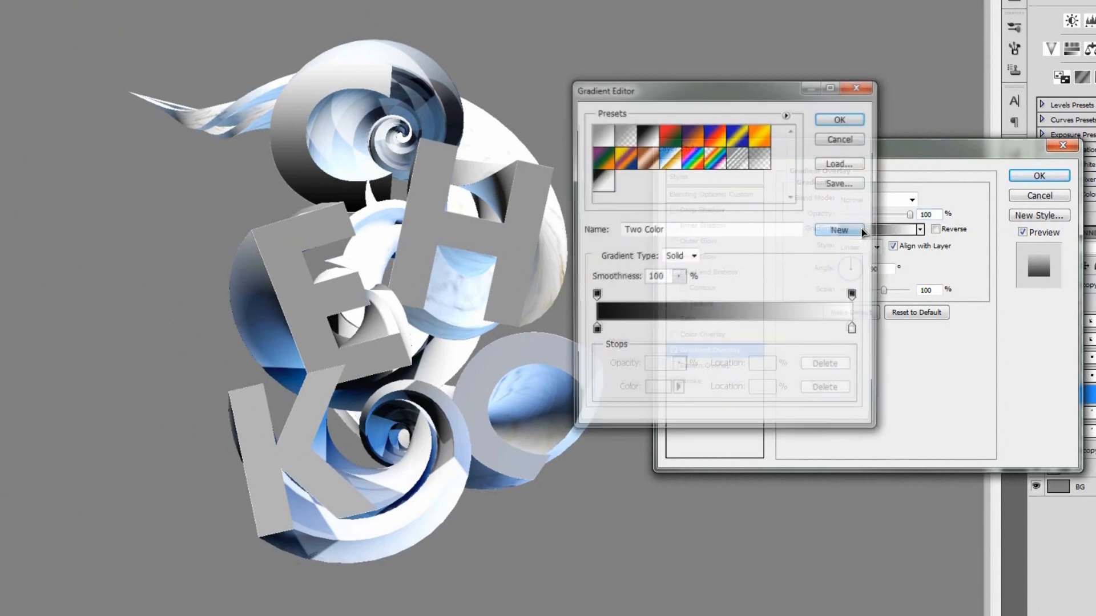
pyautogui.doubleClick(594, 331)
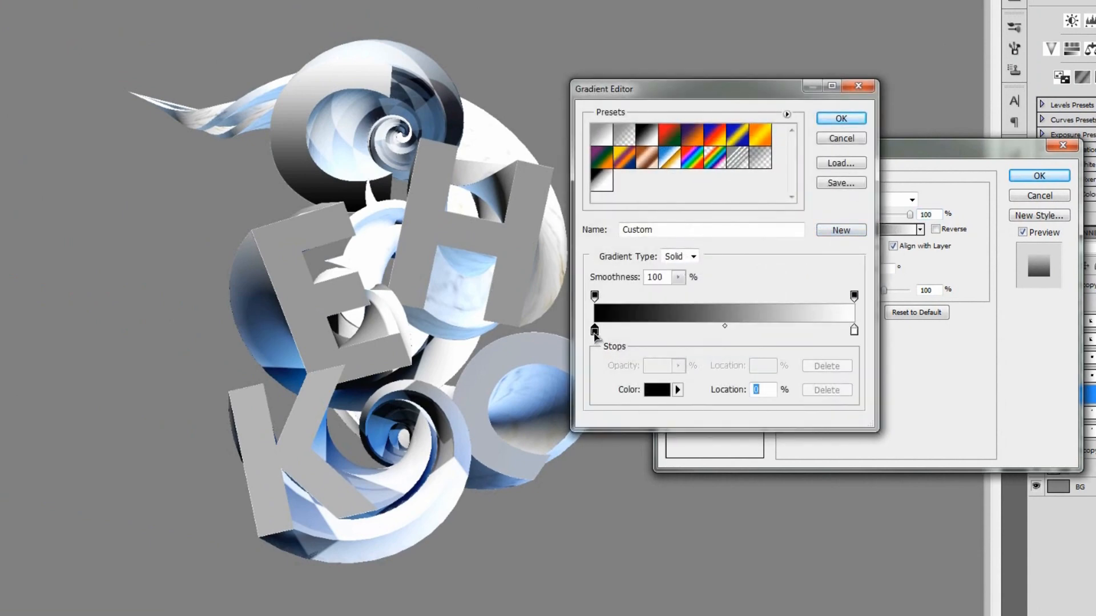
pyautogui.doubleClick(644, 334)
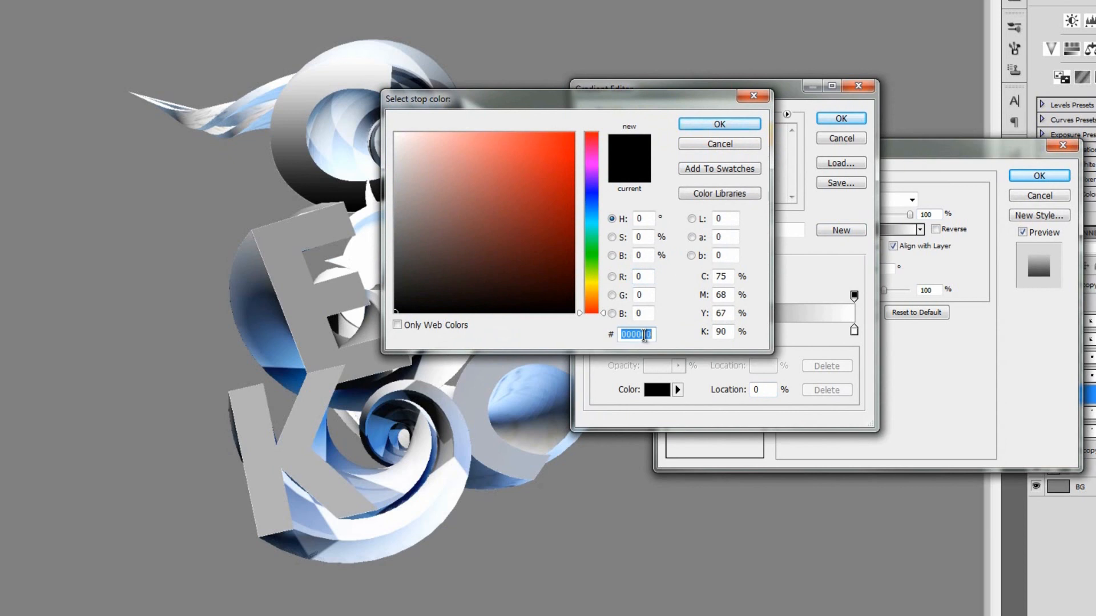
pyautogui.write('ae001f')
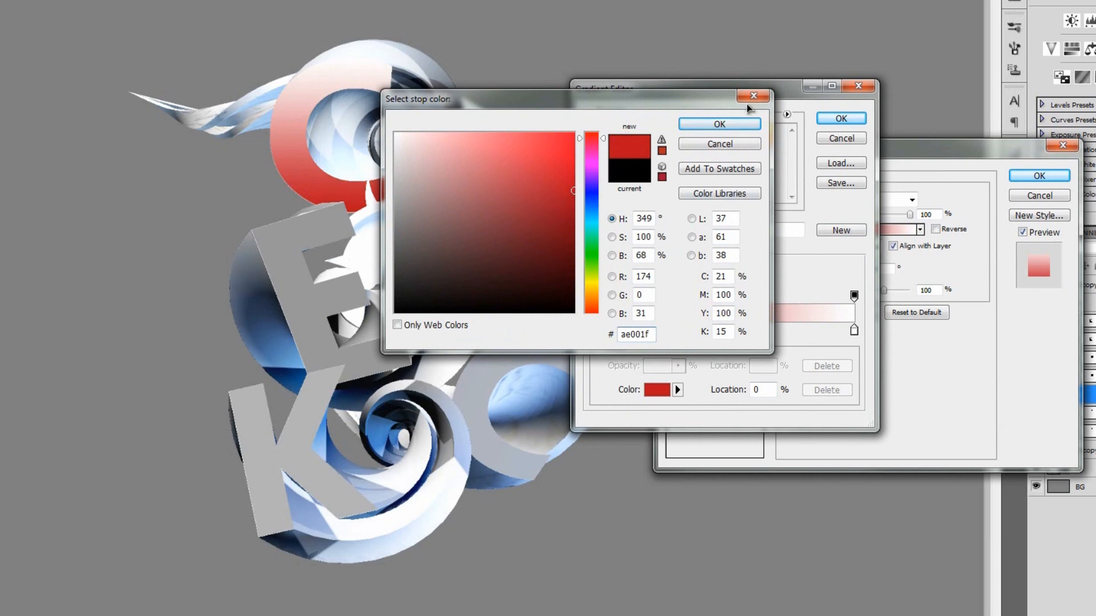
pyautogui.click(726, 124)
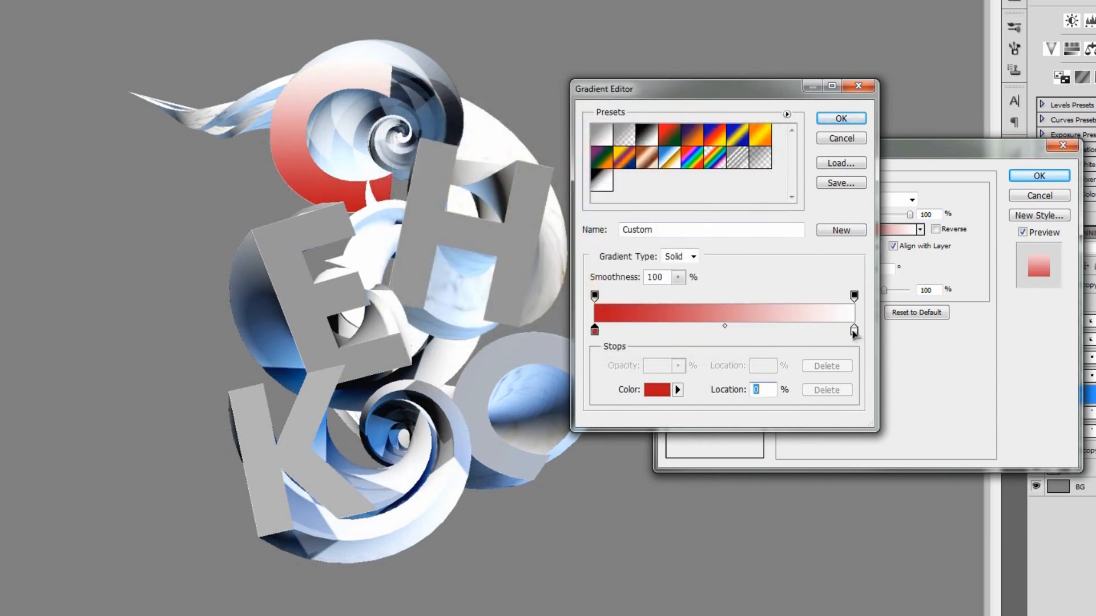
# - Set the ending color stop of the overlay gradient to ea125d
pyautogui.click(853, 330)
pyautogui.click(657, 389)
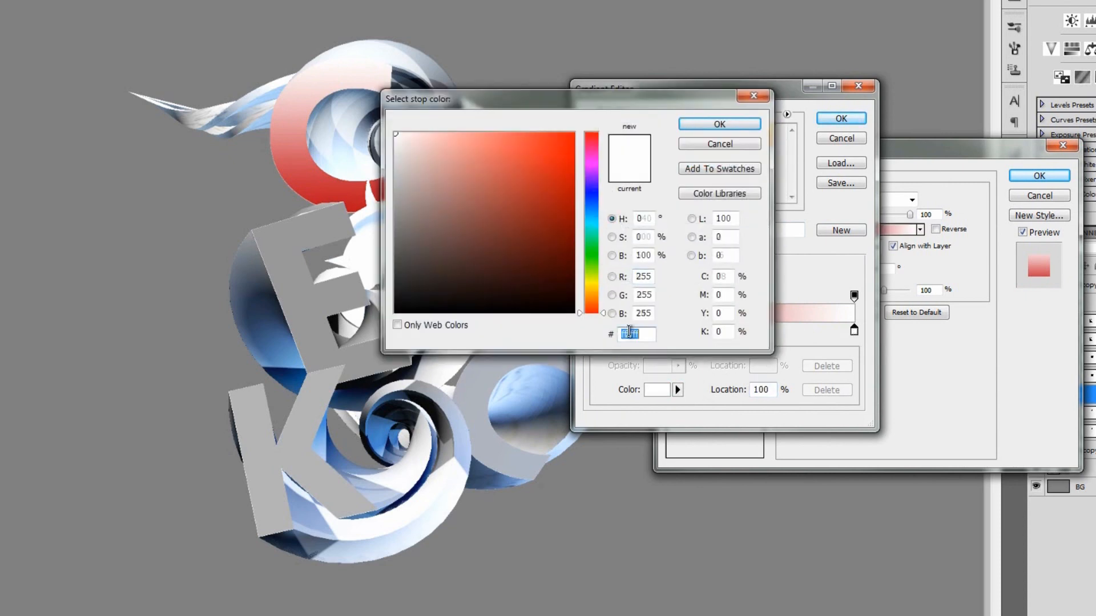
pyautogui.write('0ea125')
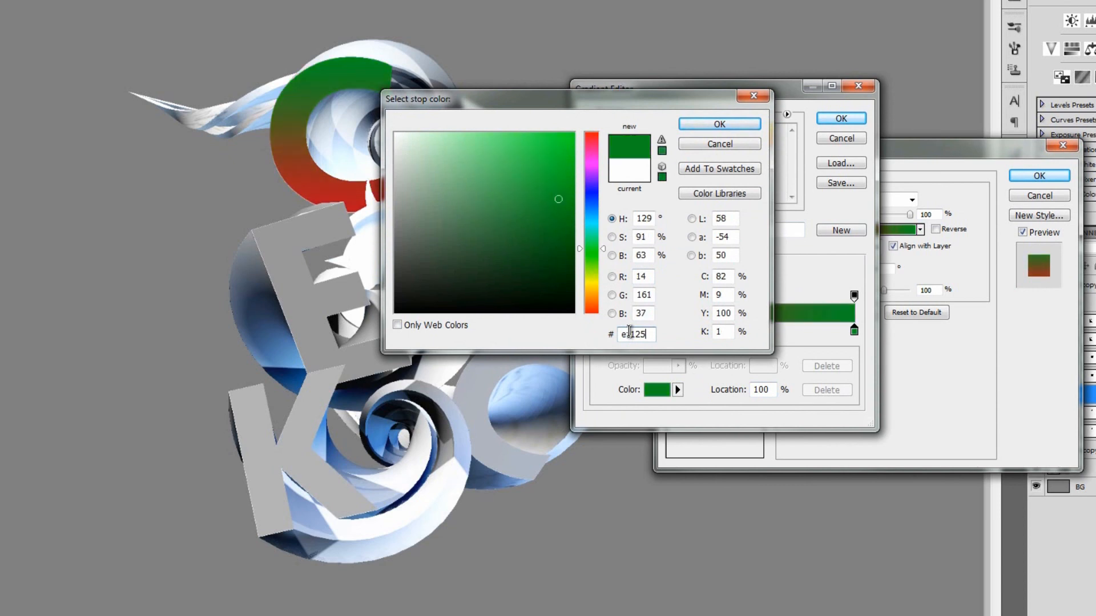
pyautogui.write('d')
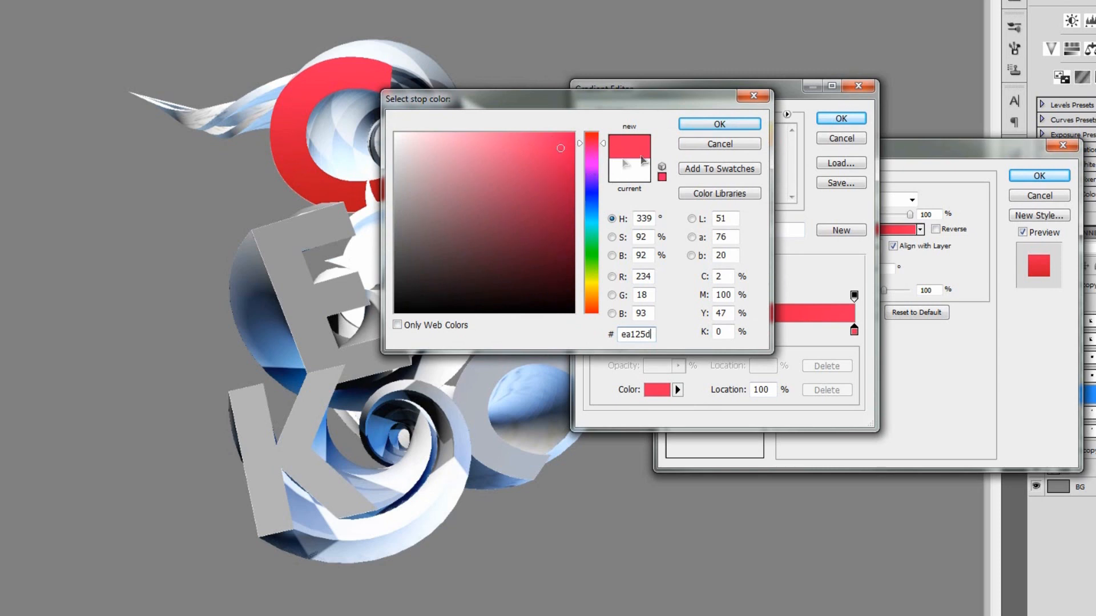
pyautogui.click(733, 125)
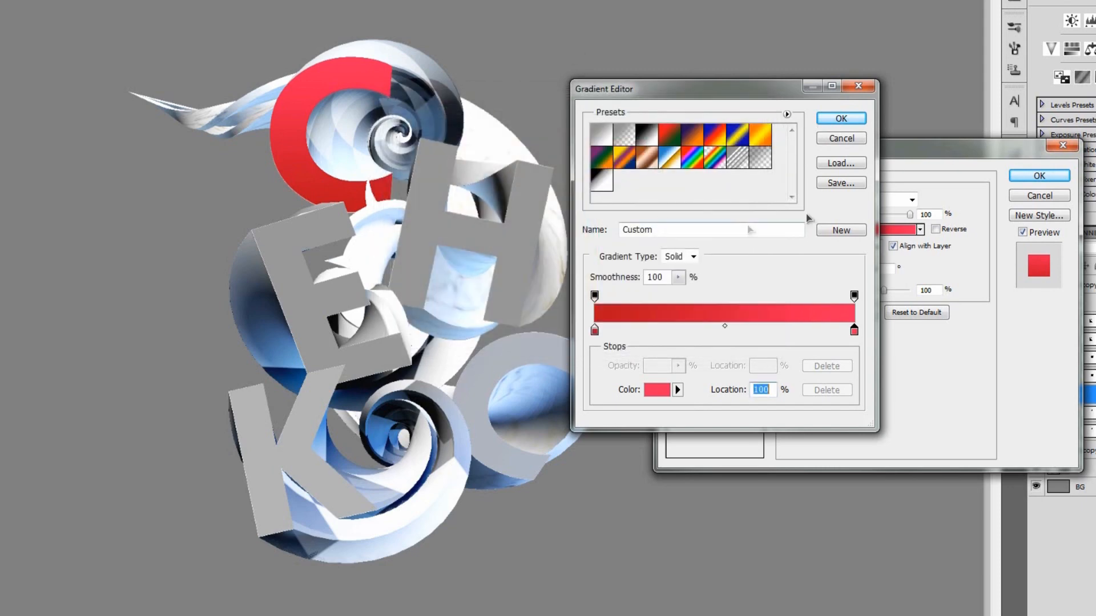
# - Accept the gradient, set the C layer's overlay blend mode to Vivid Light at 58% opacity, and apply the effect
pyautogui.click(841, 119)
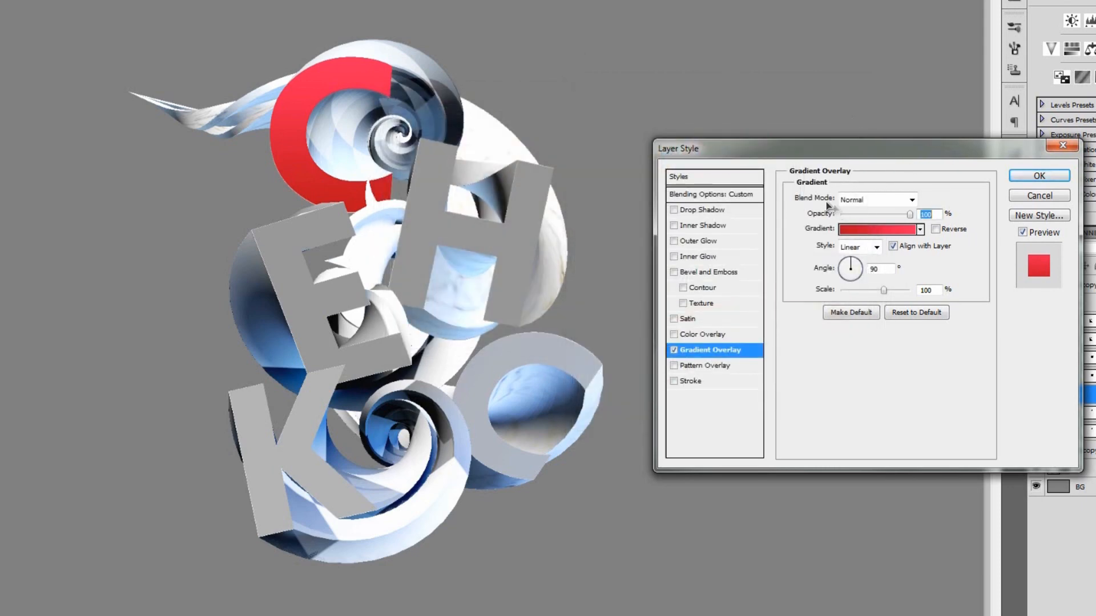
pyautogui.click(882, 204)
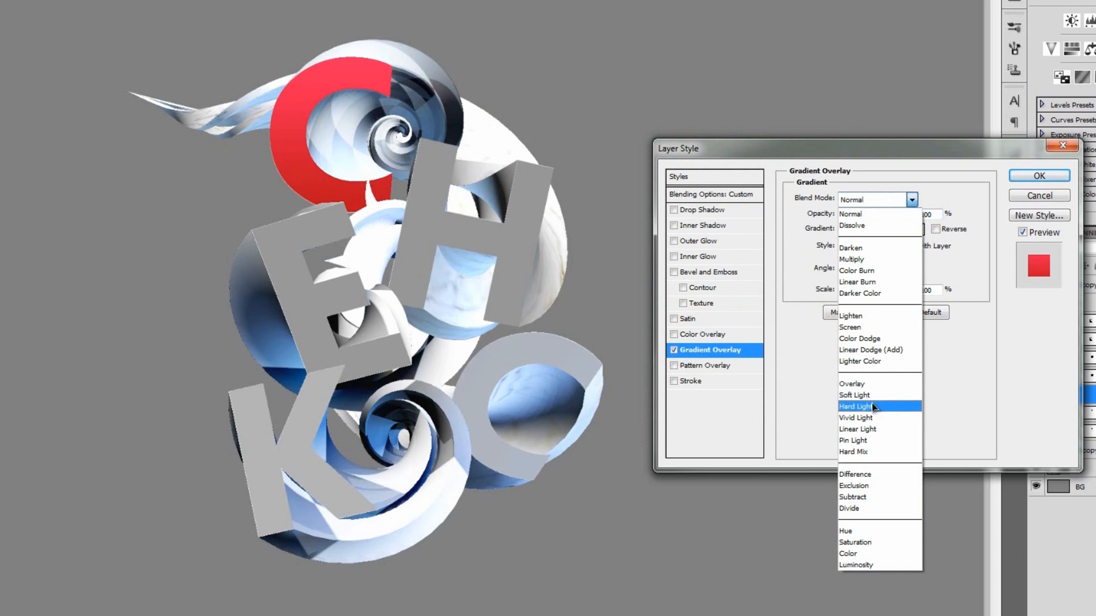
pyautogui.click(865, 420)
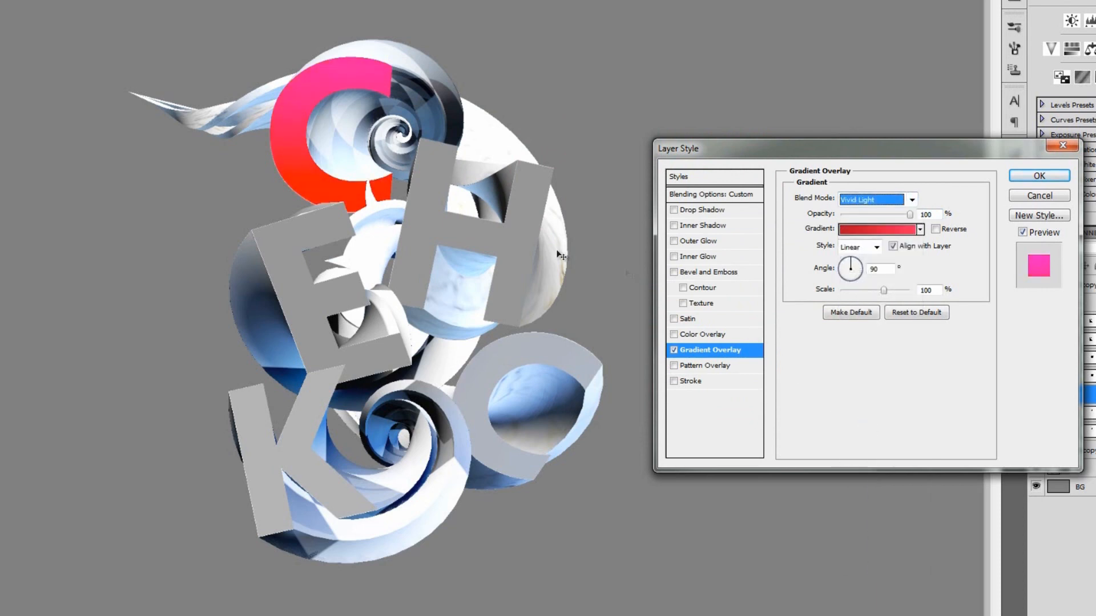
pyautogui.moveTo(910, 215); pyautogui.dragTo(883, 224)
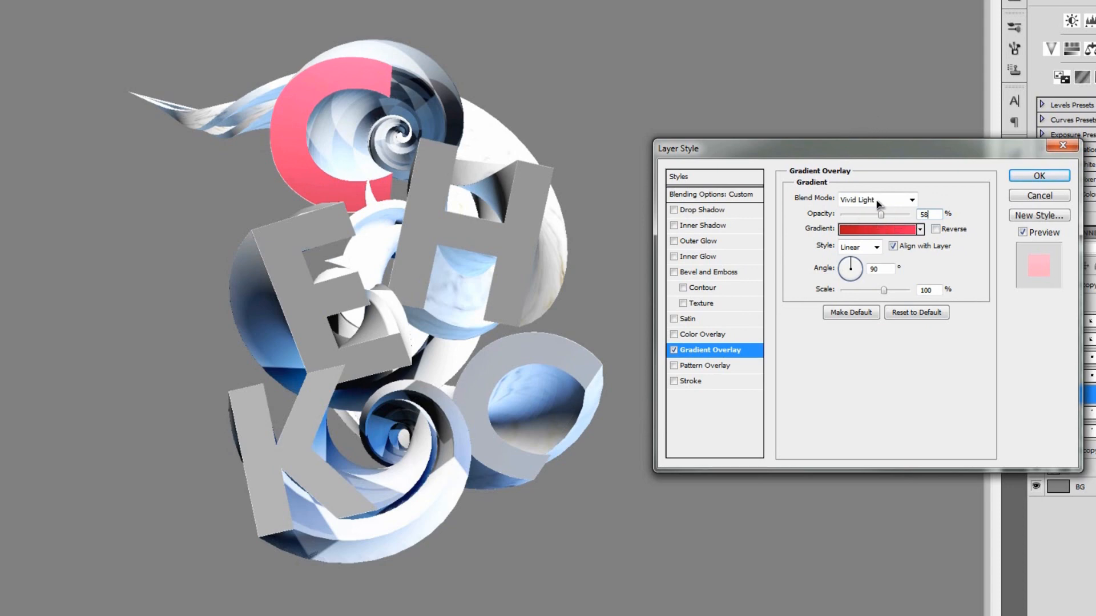
pyautogui.click(1043, 176)
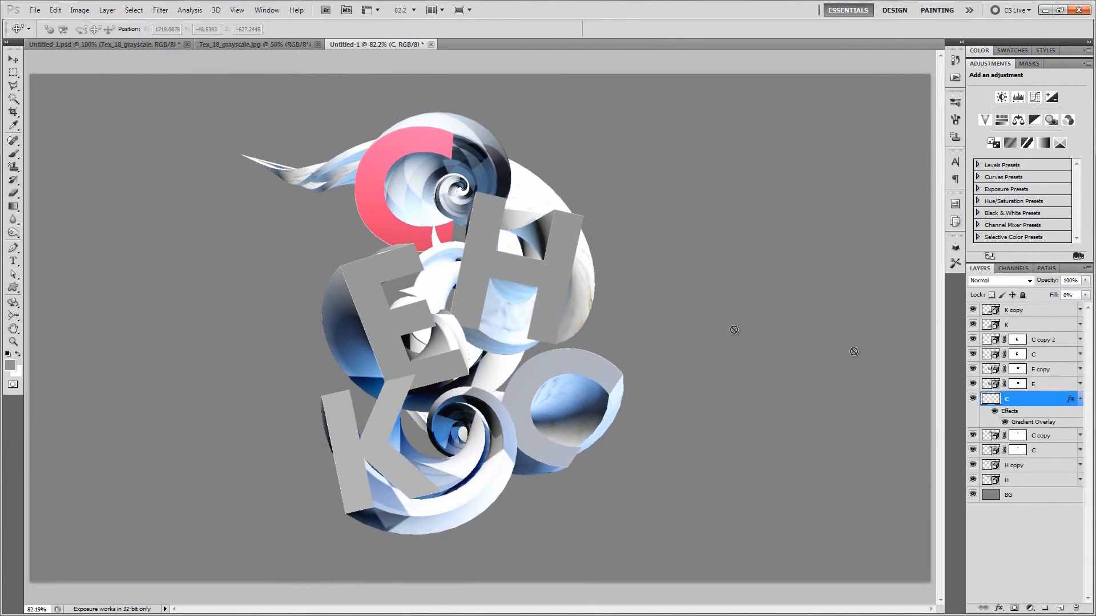
pyautogui.click(1080, 399)
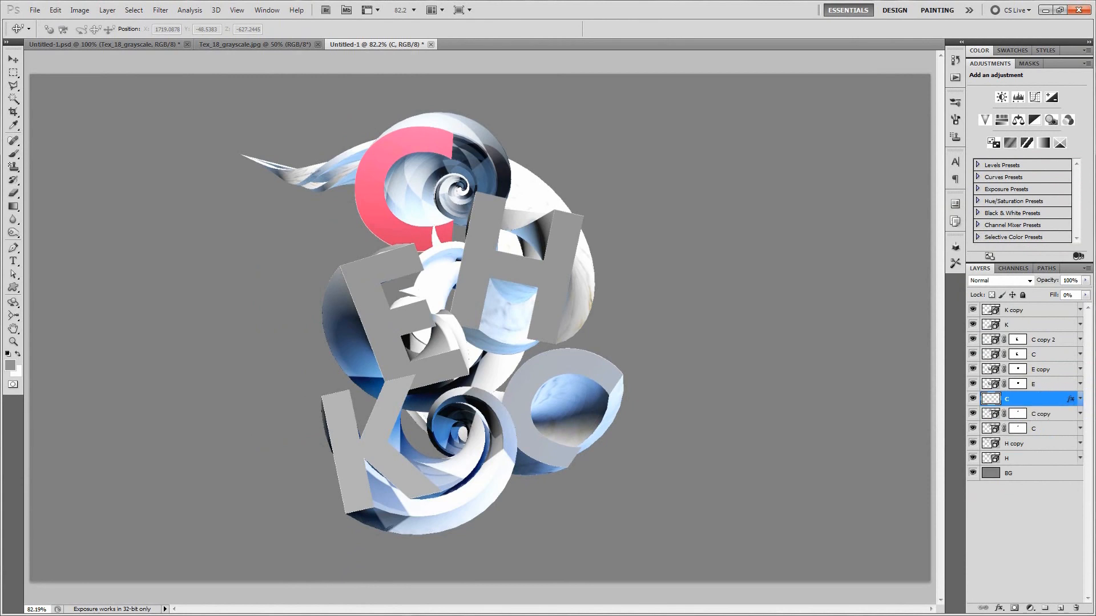
# - Add a new layer named H directly above the H copy layer
pyautogui.click(1043, 447)
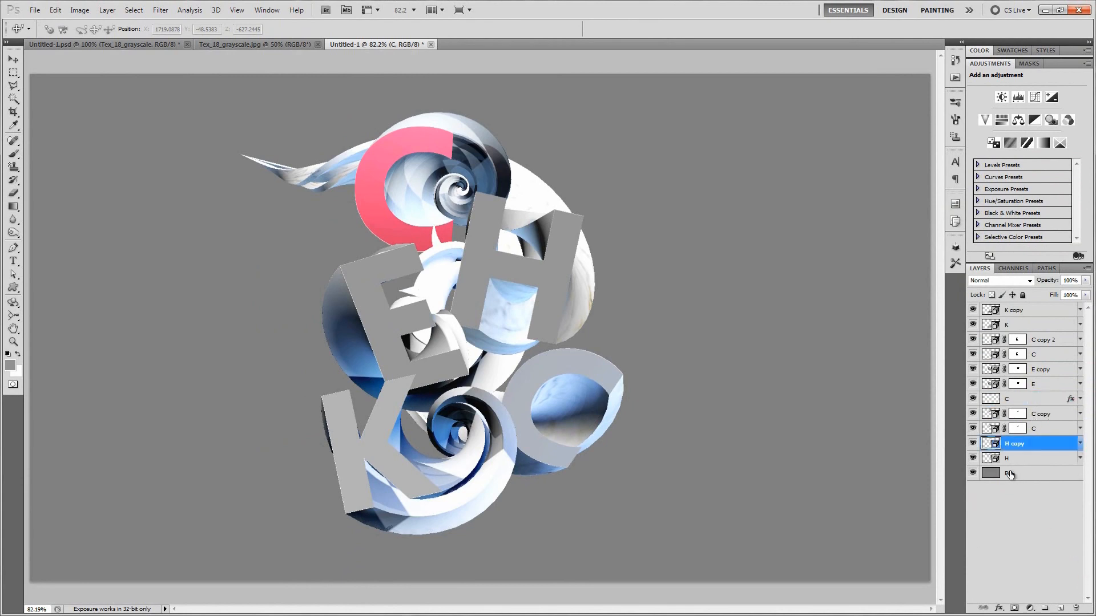
pyautogui.click(1060, 608)
pyautogui.doubleClick(1018, 445)
pyautogui.write('H')
pyautogui.press('Return')
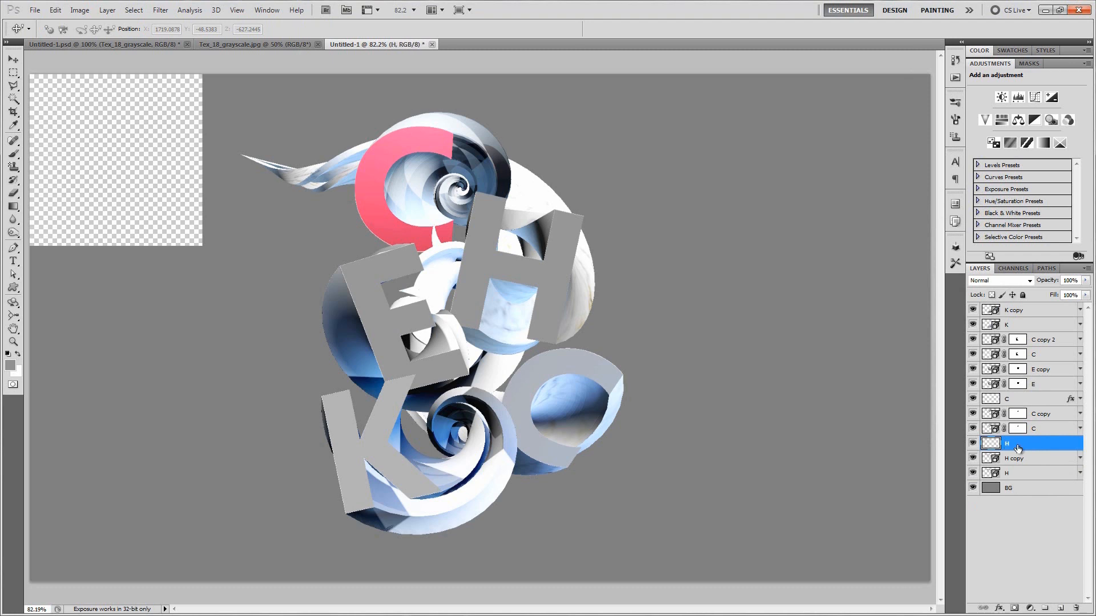
# - Fill the 3D H's outline with white on the new H layer and set the layer's fill to 0%
pyautogui.keyDown('ctrl'); pyautogui.click(992, 473); pyautogui.keyUp('ctrl')
pyautogui.hotkey('ctrl', 'BackSpace')
pyautogui.hotkey('ctrl', 'd')
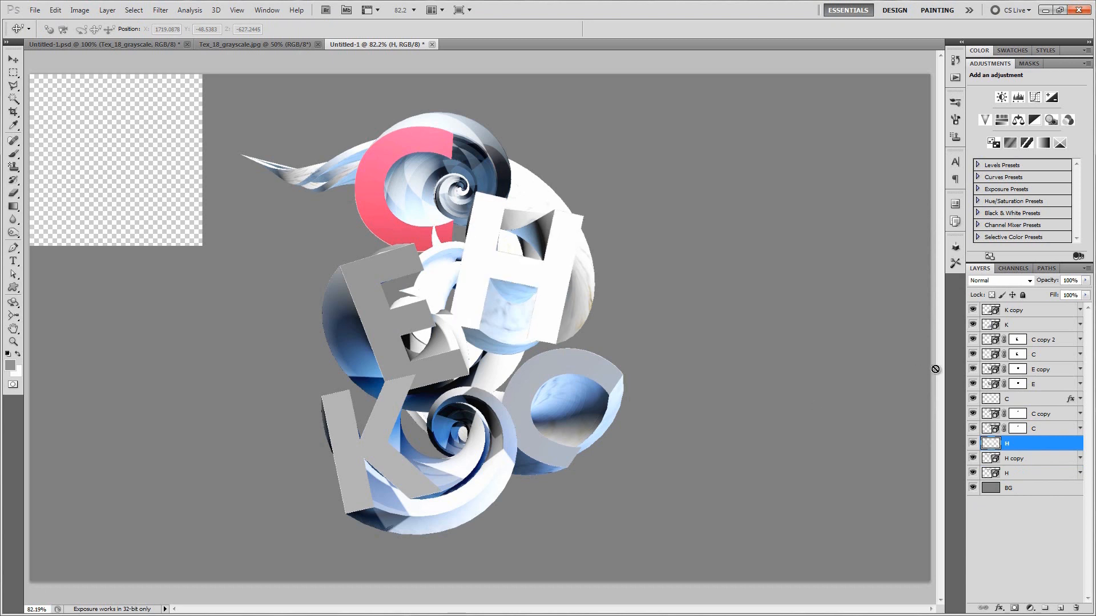
pyautogui.moveTo(1057, 297); pyautogui.dragTo(853, 335)
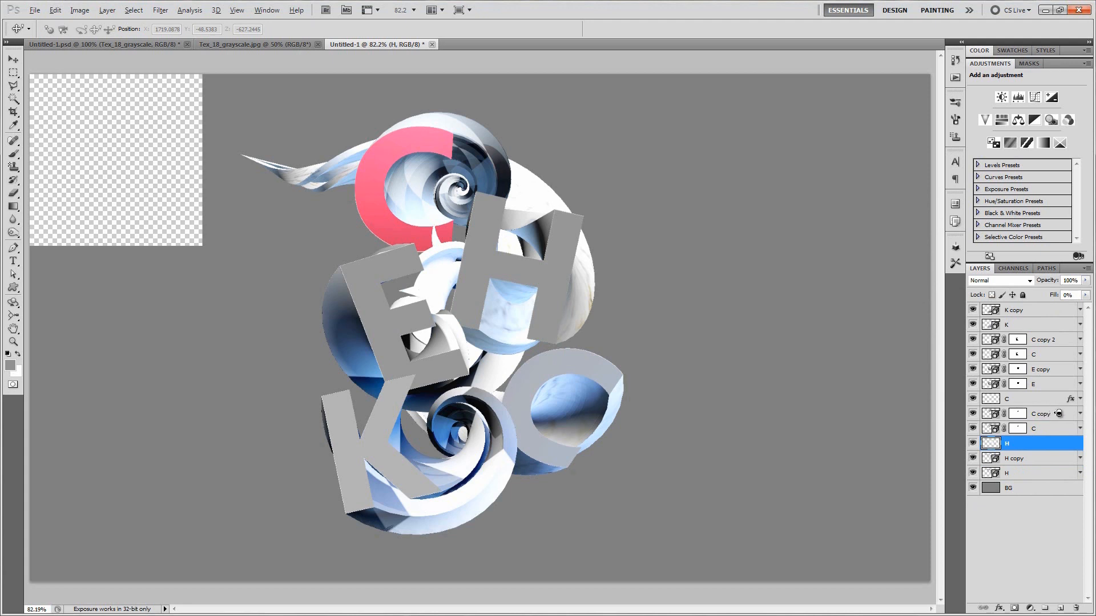
# - Copy the Gradient Overlay effect from the C layer to the new H layer and review its settings
pyautogui.keyDown('alt'); pyautogui.doubleClick(1068, 401); pyautogui.keyUp('alt')
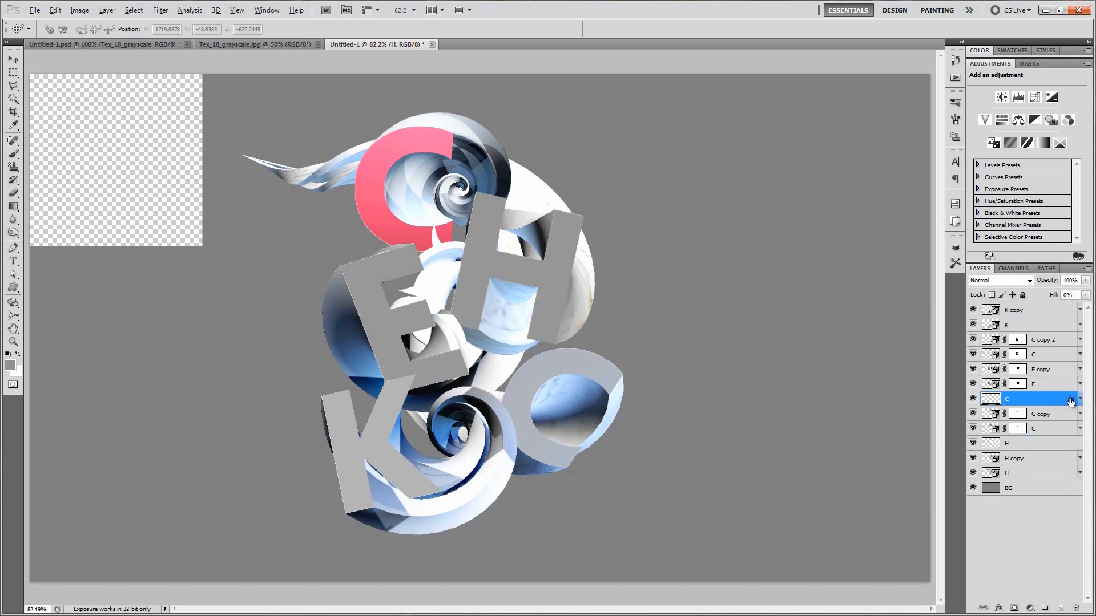
pyautogui.click(622, 220)
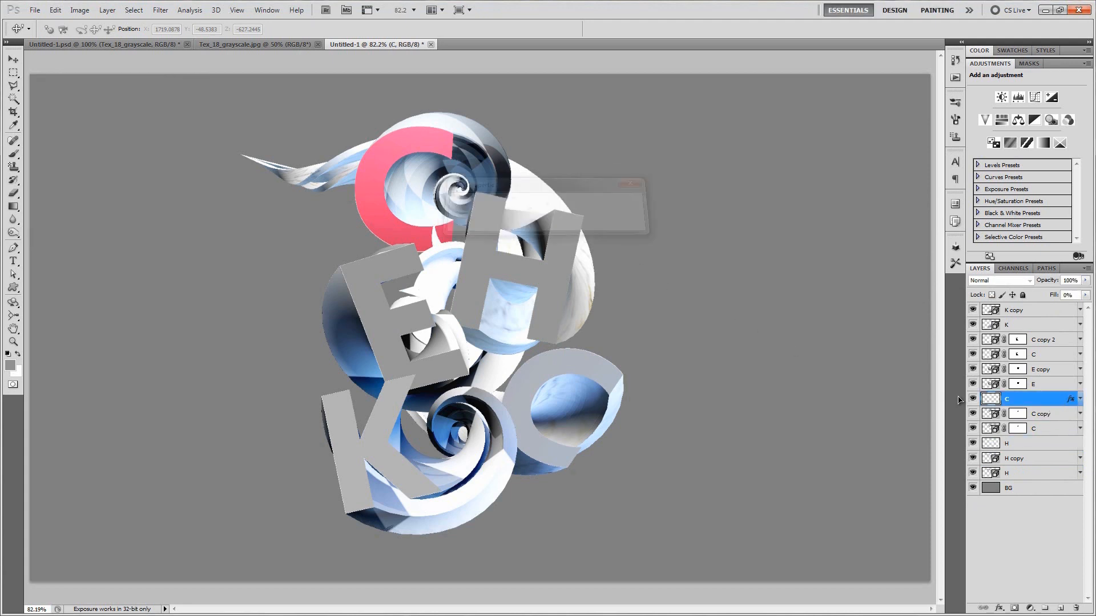
pyautogui.moveTo(1070, 400); pyautogui.dragTo(1065, 449)
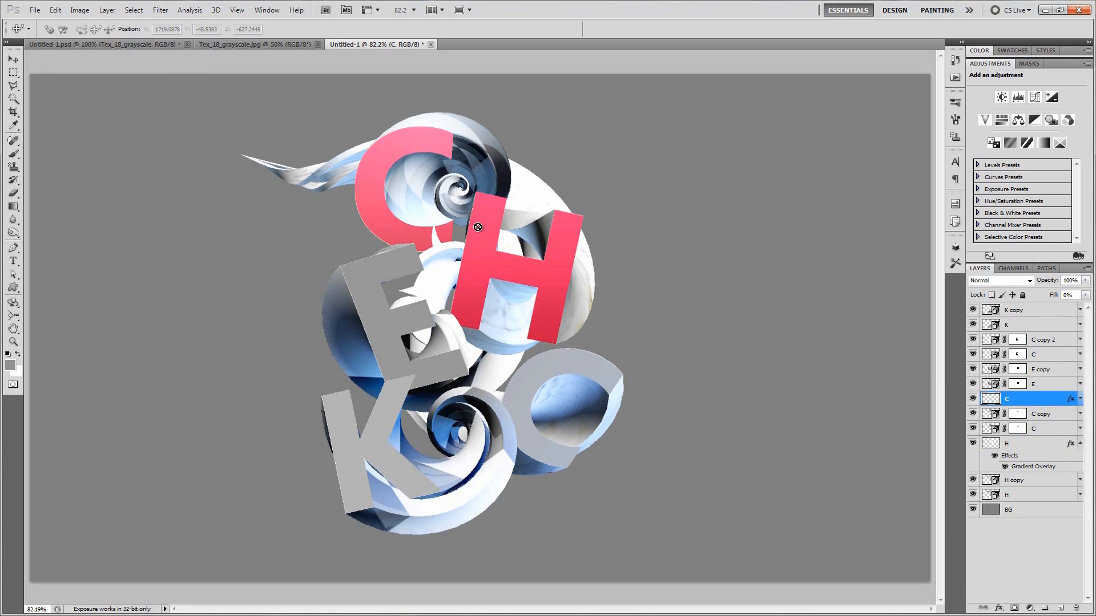
pyautogui.doubleClick(1034, 467)
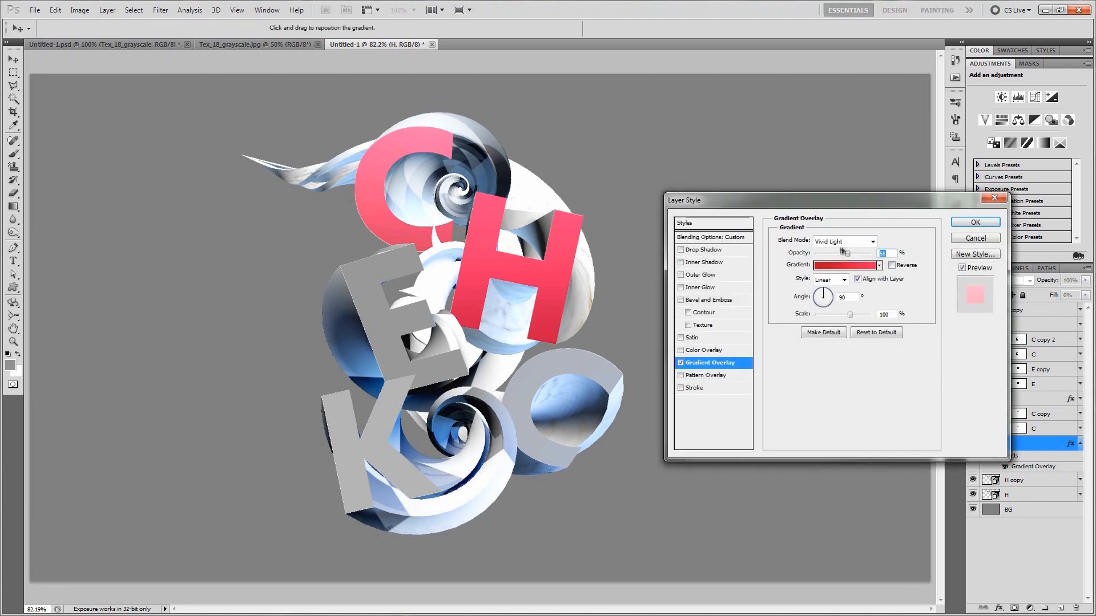
pyautogui.click(967, 241)
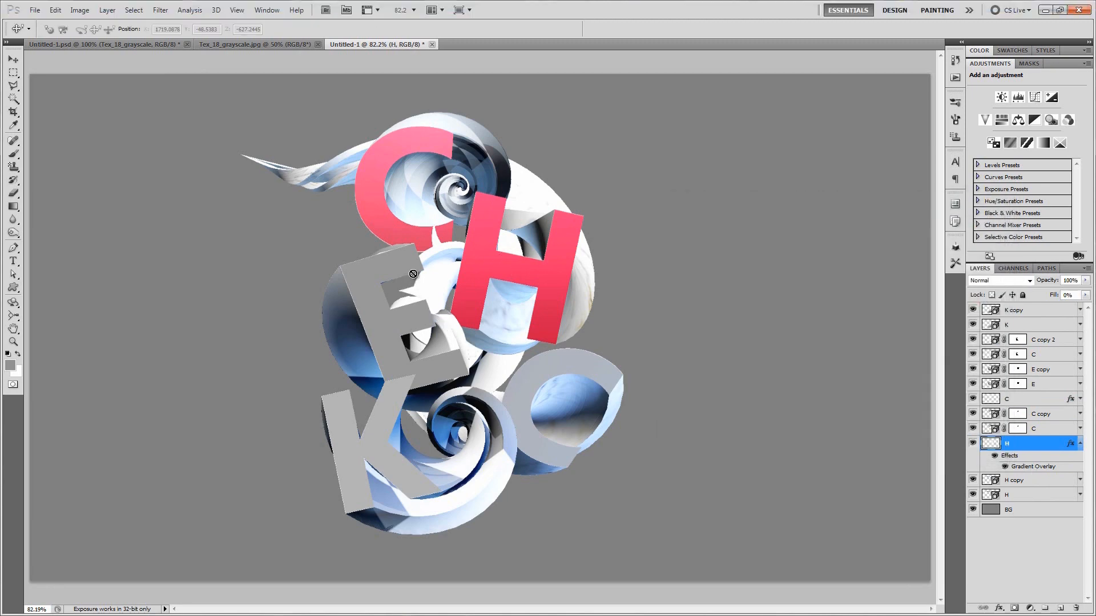
pyautogui.click(1079, 444)
# - Add a new layer named E directly above the E copy layer
pyautogui.click(1041, 371)
pyautogui.click(1061, 609)
pyautogui.doubleClick(1020, 371)
pyautogui.write('E')
pyautogui.press('Return')
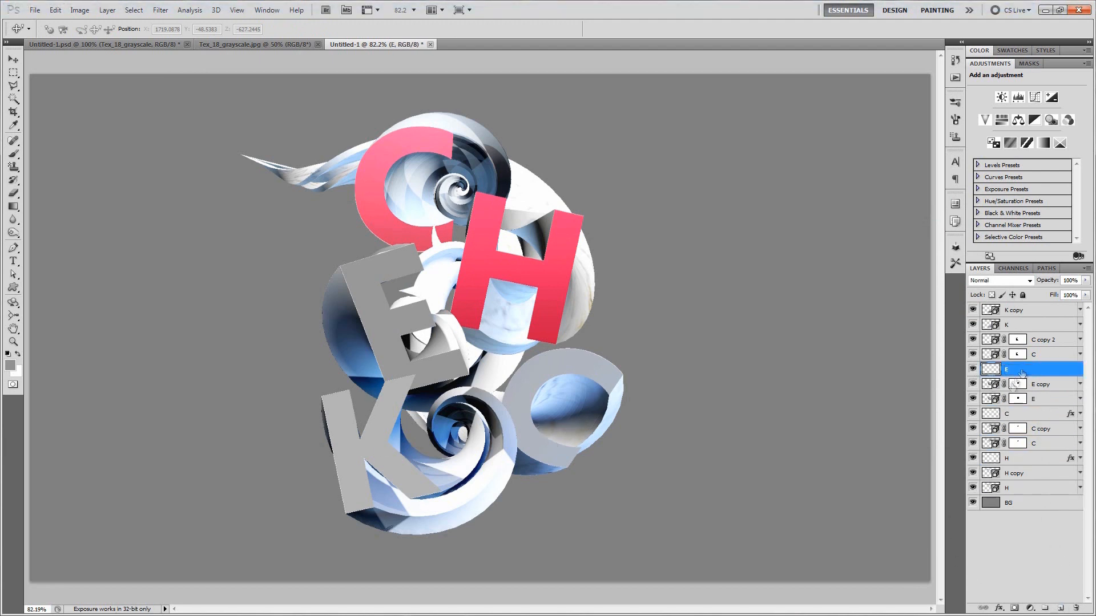
# - Fill the 3D E's outline with white on the new E layer and apply the H layer's gradient overlay with 0% fill
pyautogui.keyDown('ctrl'); pyautogui.click(991, 400); pyautogui.keyUp('ctrl')
pyautogui.hotkey('ctrl', 'BackSpace')
pyautogui.hotkey('ctrl', 'd')
pyautogui.hotkey('alt', 'shift', 'BackSpace')
pyautogui.moveTo(1070, 458); pyautogui.dragTo(1063, 374)
pyautogui.click(1079, 370)
# - Add a new layer named C directly above the C copy 2 layer
pyautogui.click(1044, 342)
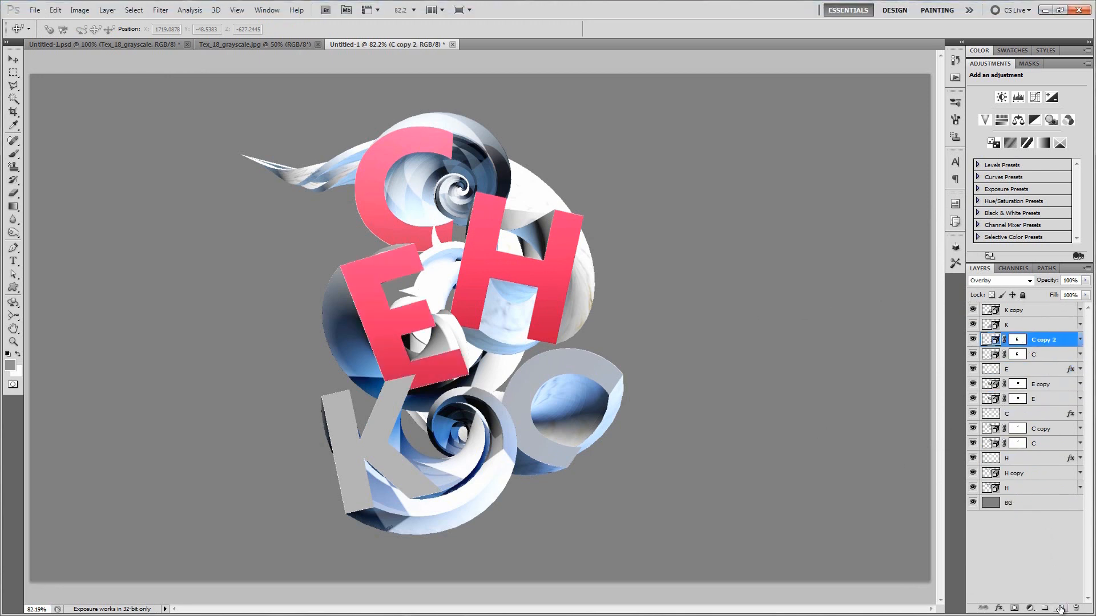
pyautogui.click(1061, 608)
pyautogui.doubleClick(1018, 341)
pyautogui.write('C')
pyautogui.press('Return')
# - Fill the second 3D C's outline with white on its new layer and copy the gradient overlay effect onto it
pyautogui.keyDown('ctrl'); pyautogui.click(992, 370); pyautogui.keyUp('ctrl')
pyautogui.hotkey('ctrl', 'BackSpace')
pyautogui.hotkey('ctrl', 'd')
pyautogui.hotkey('alt', 'shift', 'BackSpace')
pyautogui.moveTo(1071, 428); pyautogui.dragTo(1063, 344)
# - Increase the opacity of the gradient overlay on the second C layer
pyautogui.doubleClick(1042, 364)
pyautogui.moveTo(850, 255); pyautogui.dragTo(864, 256)
pyautogui.click(973, 223)
pyautogui.click(1079, 340)
# - Add a new layer named K directly above the K copy layer
pyautogui.click(1018, 313)
pyautogui.click(1061, 608)
pyautogui.doubleClick(1015, 311)
pyautogui.write('K')
pyautogui.press('Return')
# - Copy the second C's gradient overlay to the new K layer and fill the 3D K's outline with white
pyautogui.moveTo(1071, 356); pyautogui.dragTo(952, 443)
pyautogui.keyDown('ctrl'); pyautogui.click(991, 345); pyautogui.keyUp('ctrl')
pyautogui.hotkey('ctrl', 'BackSpace')
pyautogui.hotkey('ctrl', 'd')
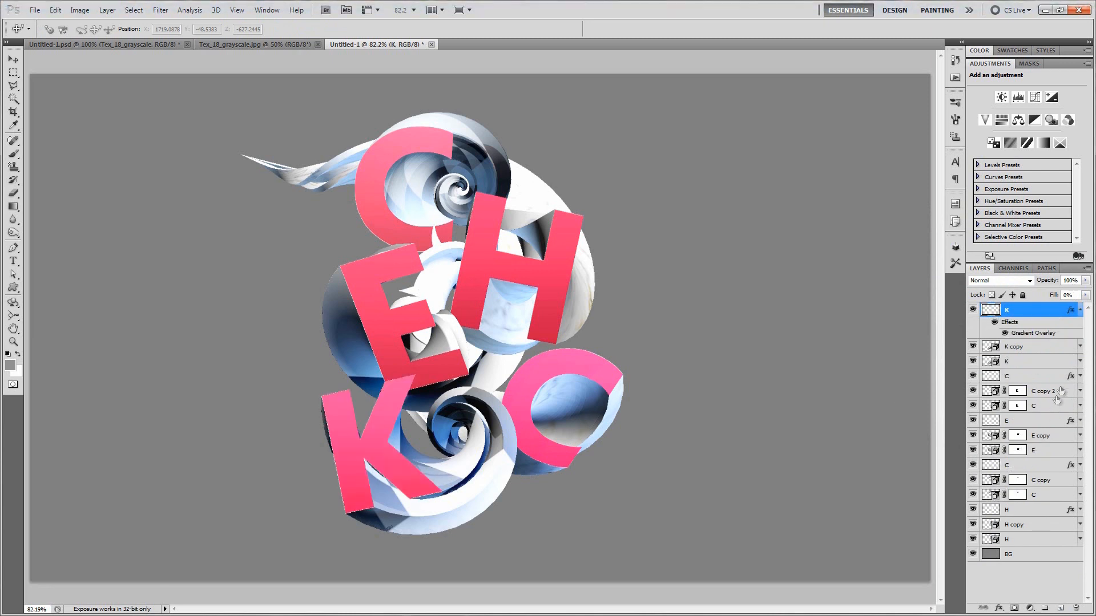
pyautogui.click(1079, 311)
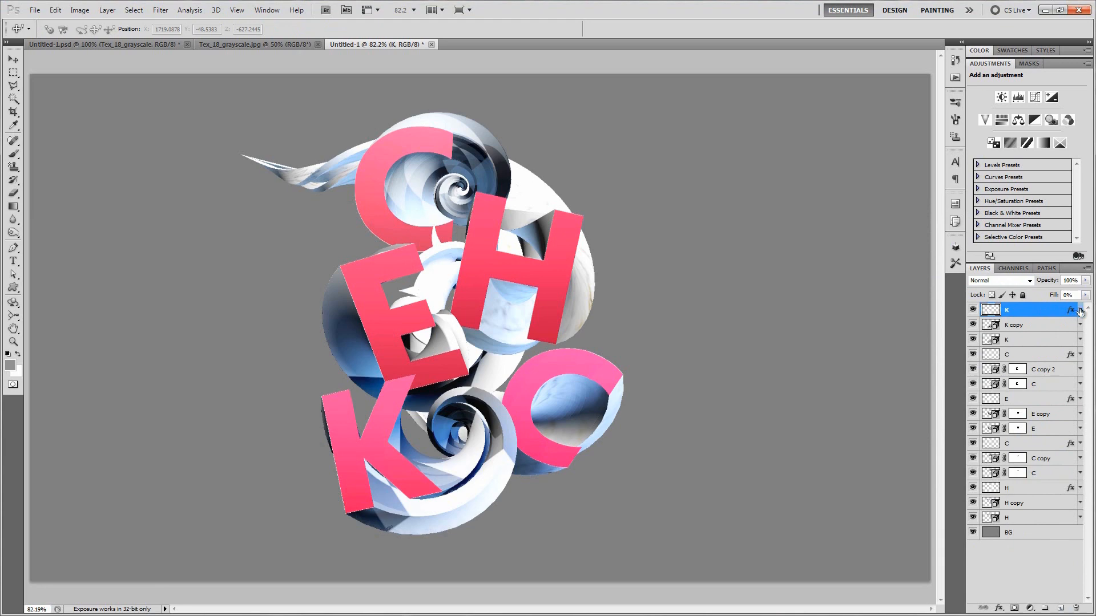
# - Reduce the opacity of the gradient overlay on the K layer
pyautogui.click(1079, 310)
pyautogui.doubleClick(1039, 336)
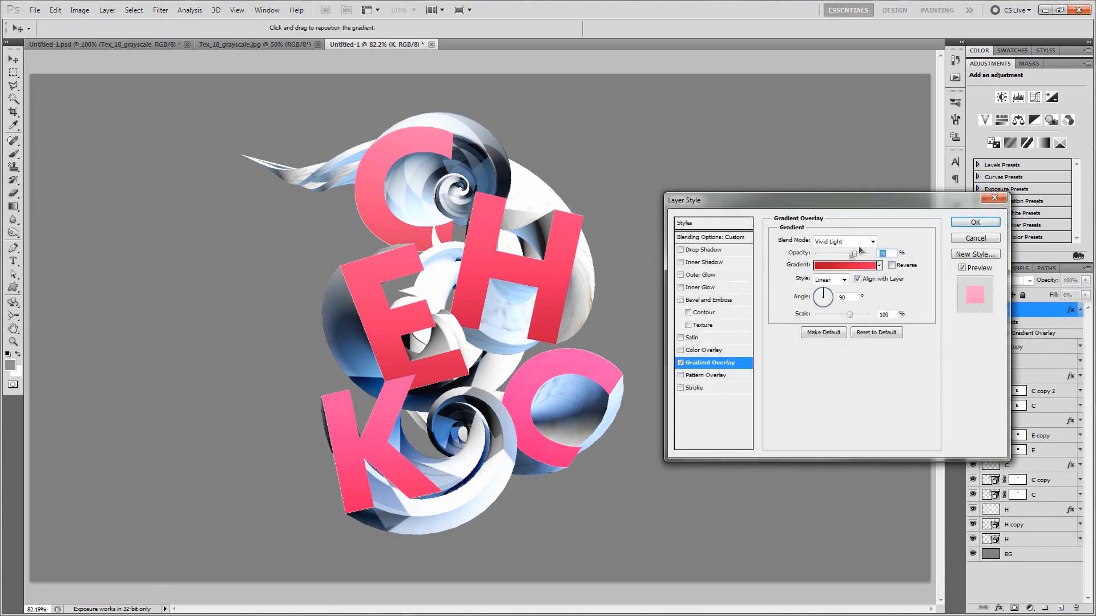
pyautogui.moveTo(867, 254); pyautogui.dragTo(853, 255)
pyautogui.click(976, 222)
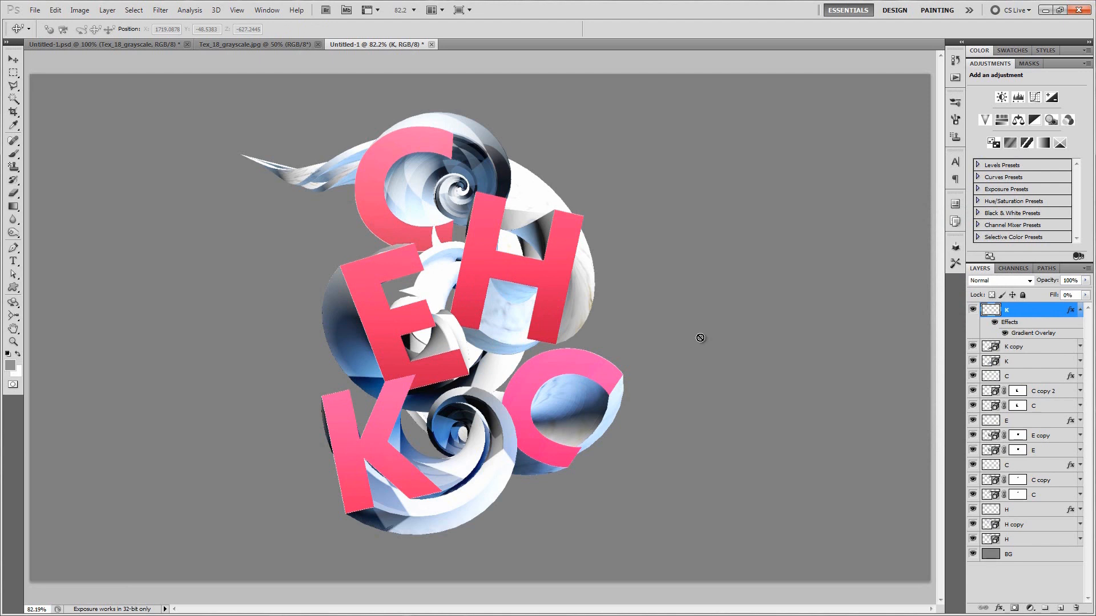
pyautogui.click(85, 45)
pyautogui.click(375, 45)
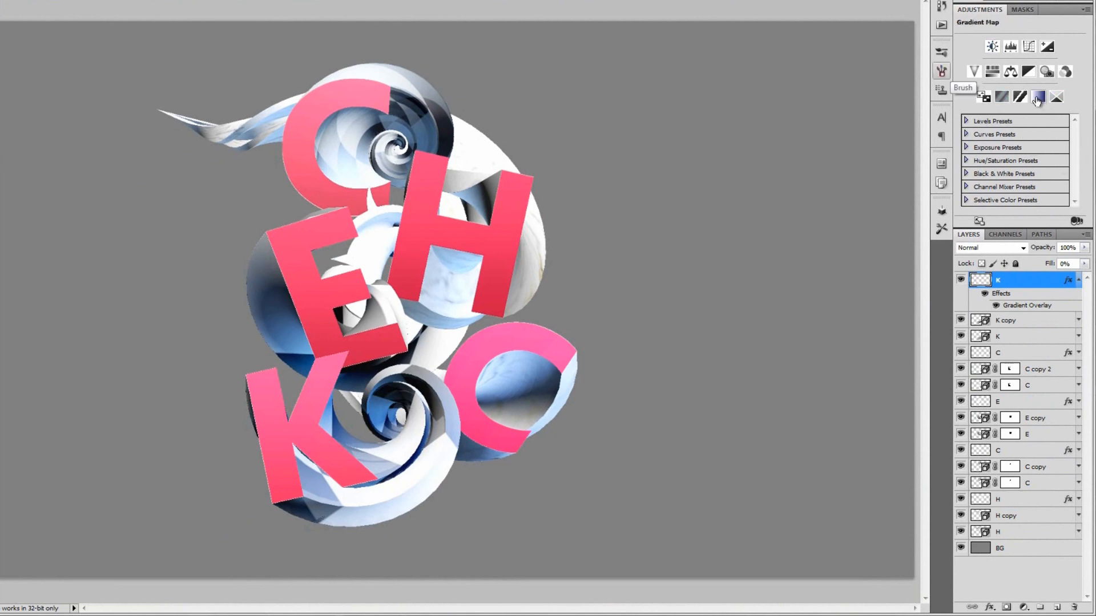
# - Add a Gradient Map adjustment layer above the K layer and set its starting color stop to teal 268673
pyautogui.click(1038, 98)
pyautogui.click(979, 50)
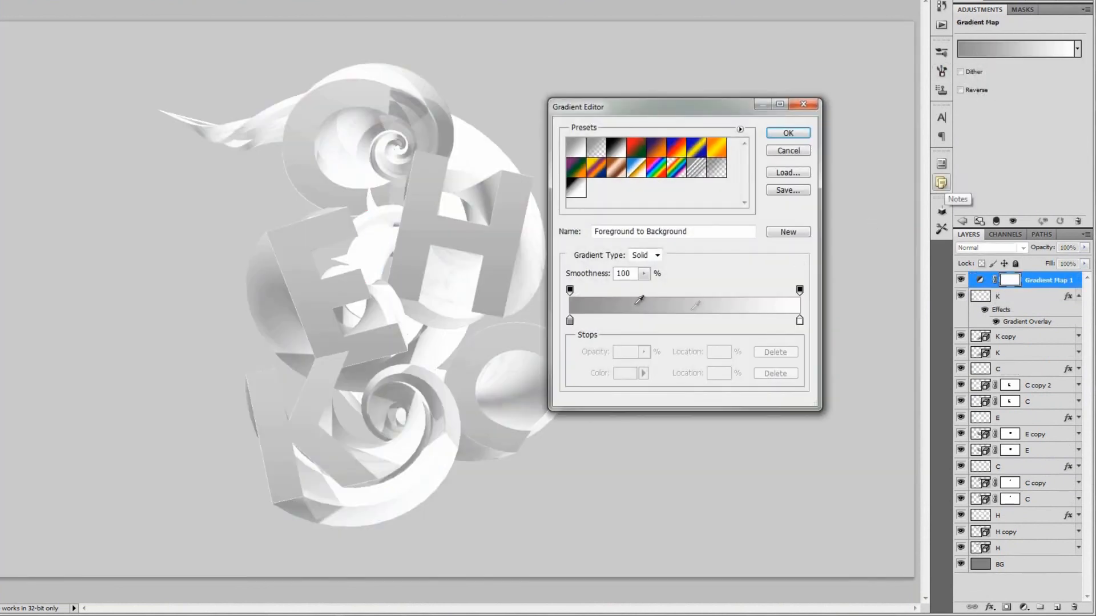
pyautogui.click(570, 321)
pyautogui.click(624, 373)
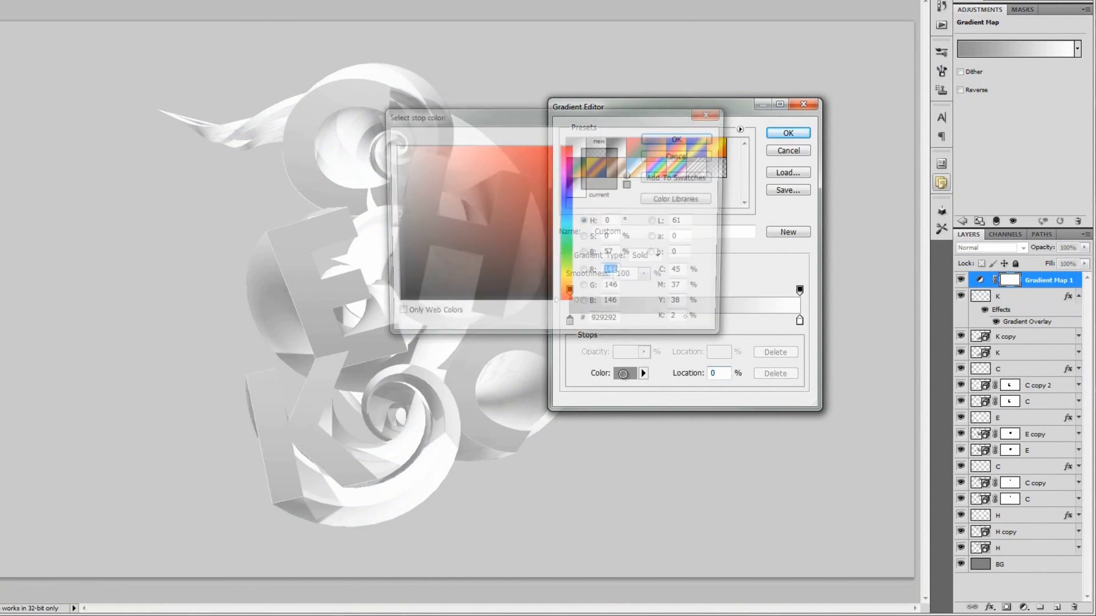
pyautogui.click(570, 185)
pyautogui.moveTo(570, 186); pyautogui.dragTo(569, 162)
pyautogui.click(520, 154)
pyautogui.click(566, 243)
pyautogui.click(525, 207)
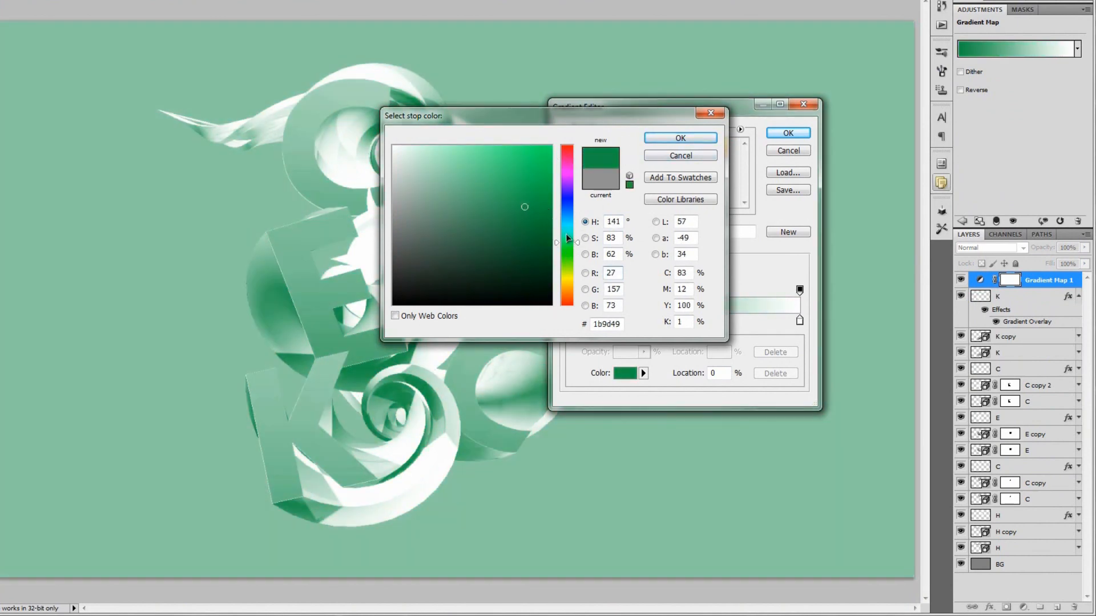
pyautogui.click(566, 230)
pyautogui.moveTo(541, 220); pyautogui.dragTo(506, 222)
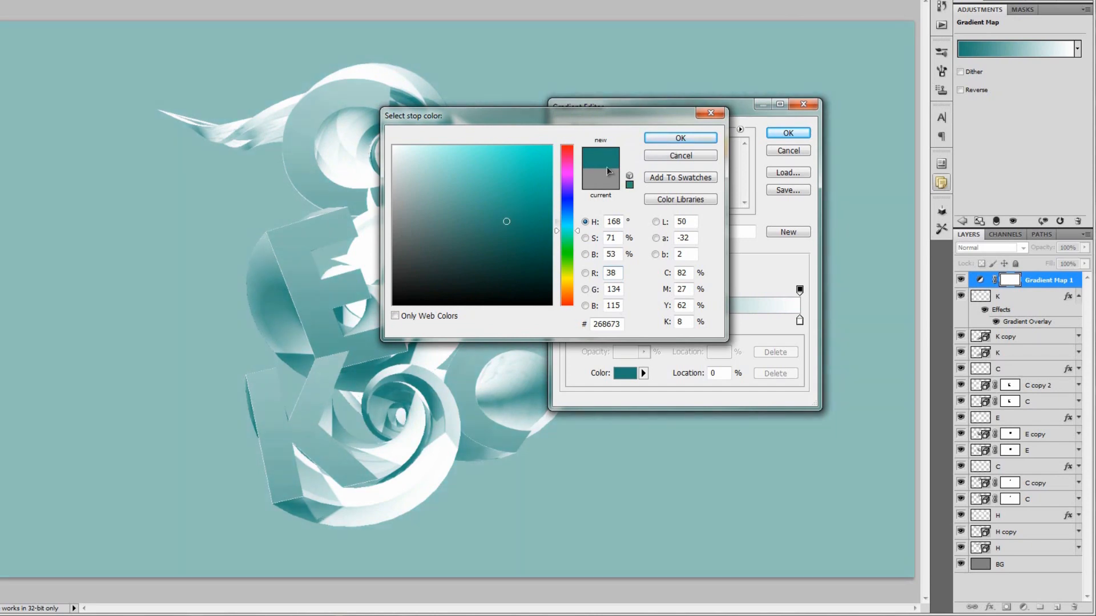
pyautogui.click(668, 141)
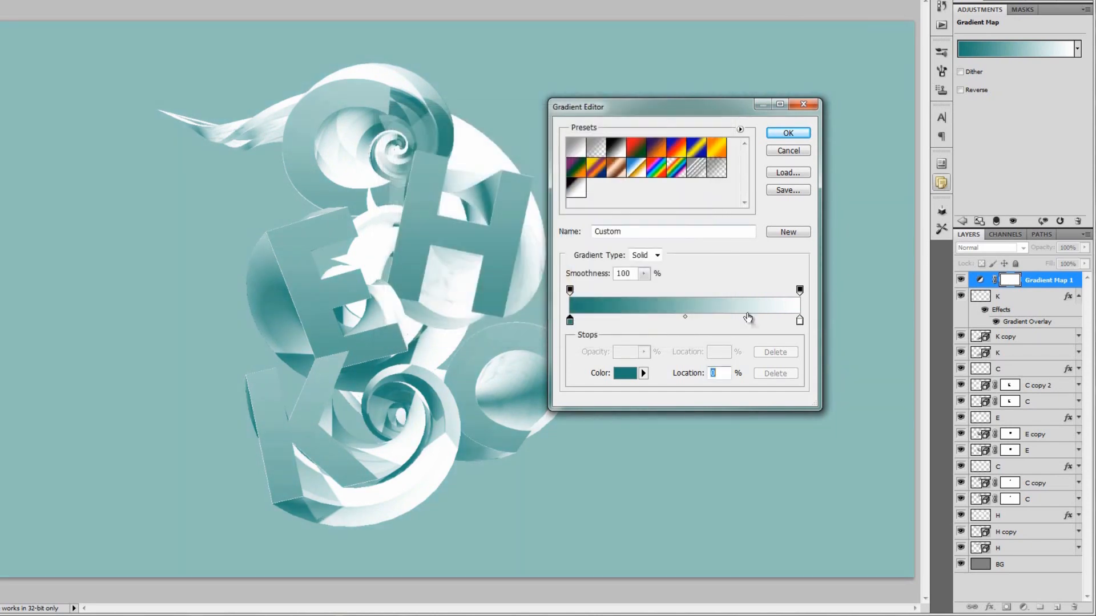
# - Set the ending color stop of the Gradient Map to purple 9b1dca
pyautogui.doubleClick(799, 321)
pyautogui.click(566, 211)
pyautogui.click(499, 199)
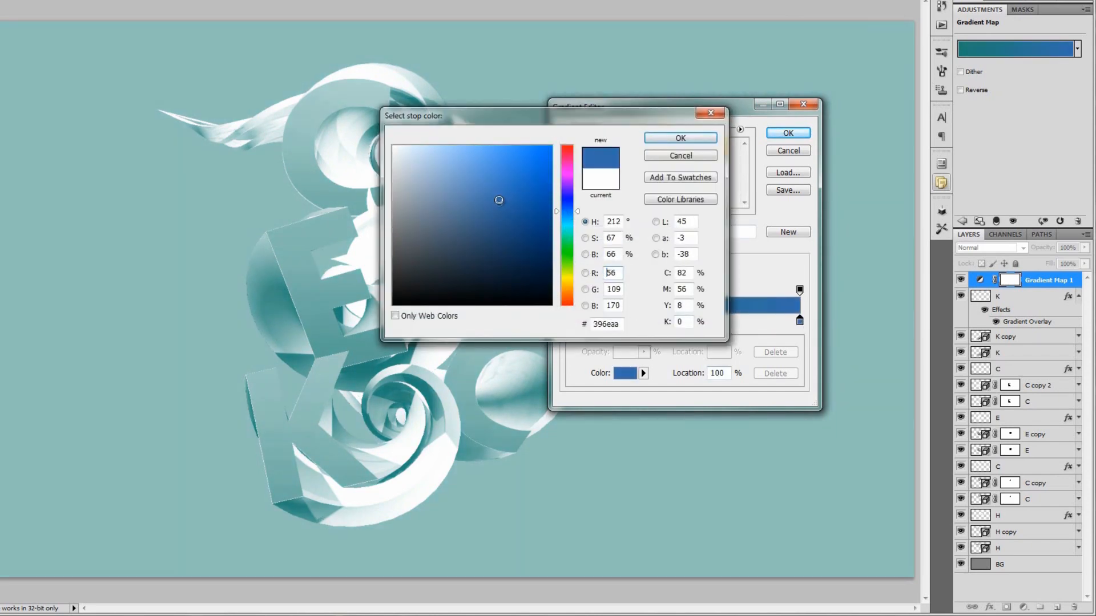
pyautogui.moveTo(499, 198); pyautogui.dragTo(501, 208)
pyautogui.moveTo(568, 211)
pyautogui.mouseDown()
pyautogui.moveTo(574, 178)
pyautogui.moveTo(512, 179)
pyautogui.mouseUp()
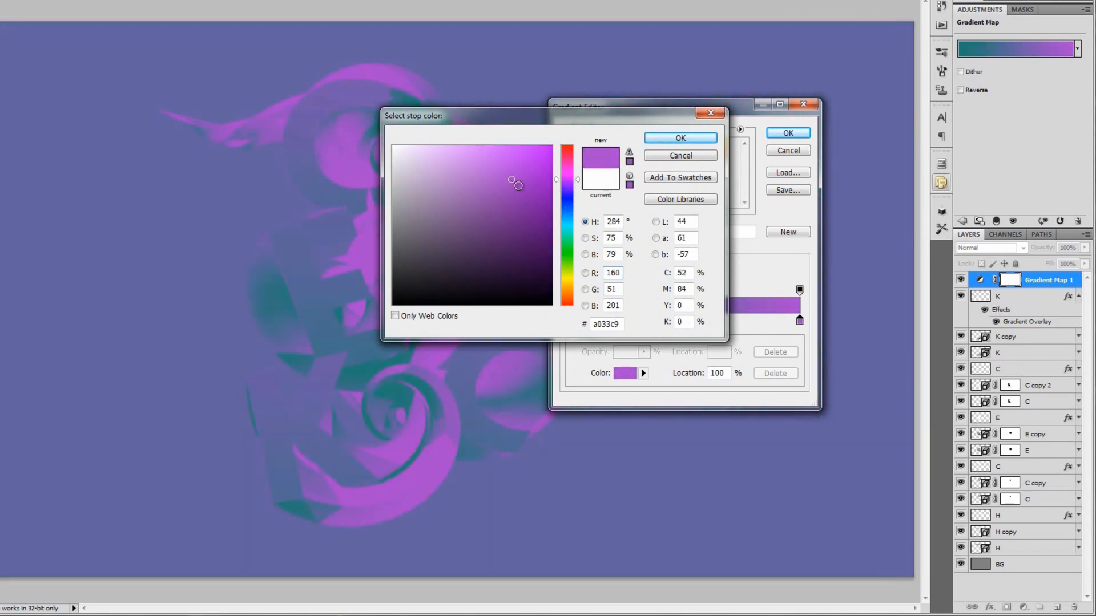
pyautogui.moveTo(557, 130); pyautogui.dragTo(586, 156)
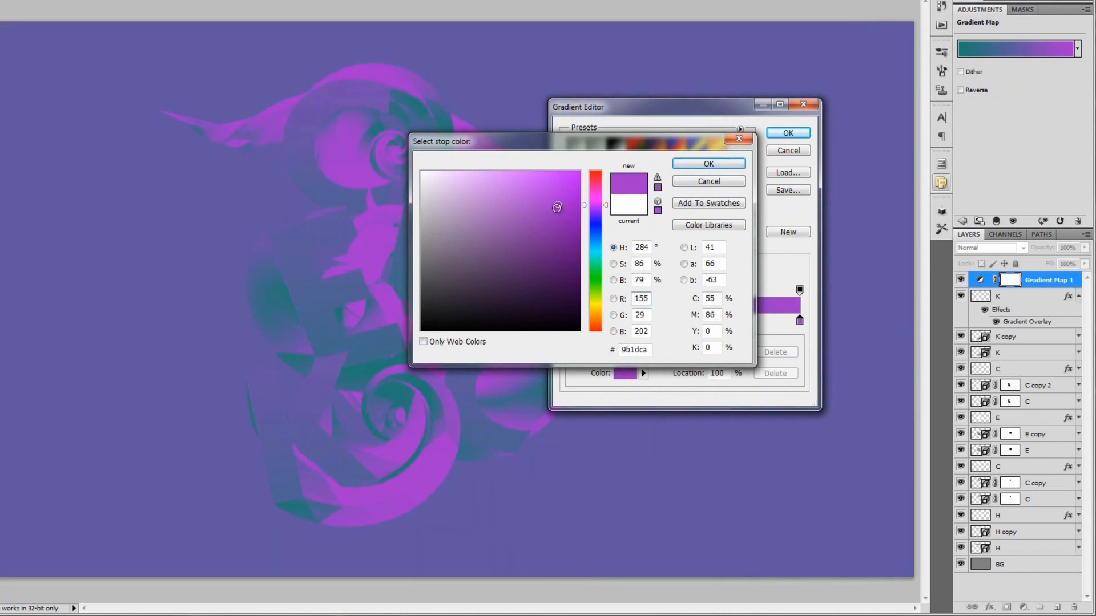
pyautogui.click(708, 165)
# - Apply the gradient and set the Gradient Map layer's blend mode to Overlay
pyautogui.click(780, 137)
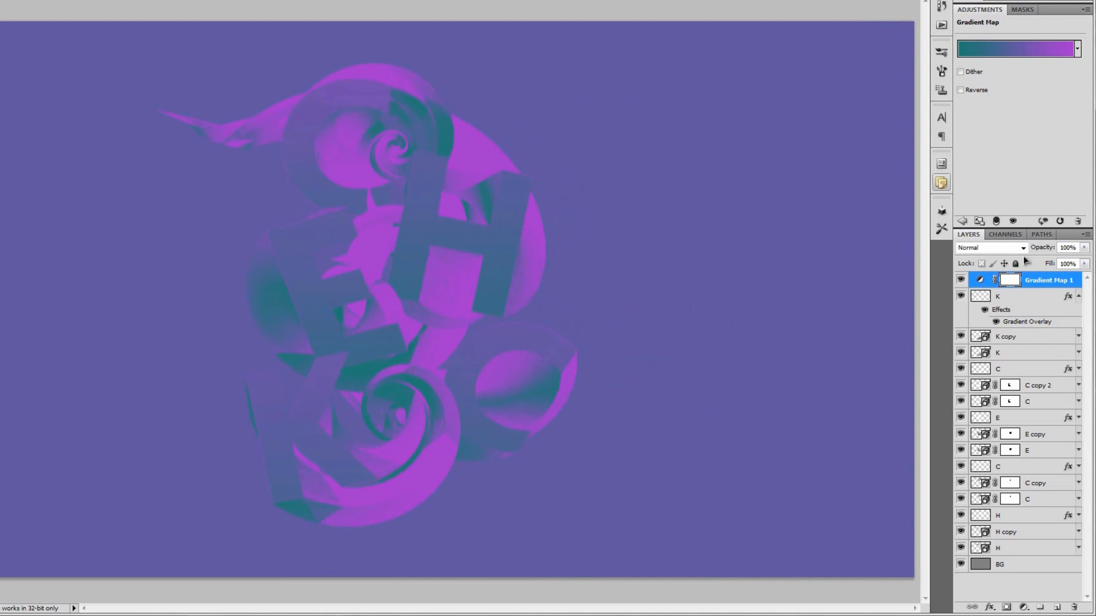
pyautogui.click(1003, 250)
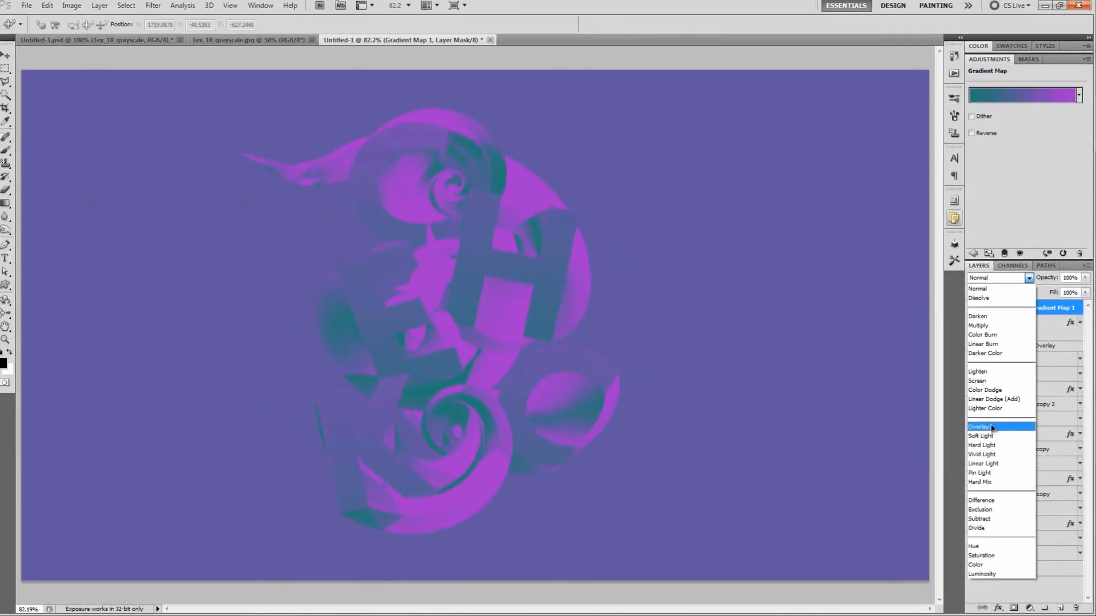
pyautogui.click(999, 422)
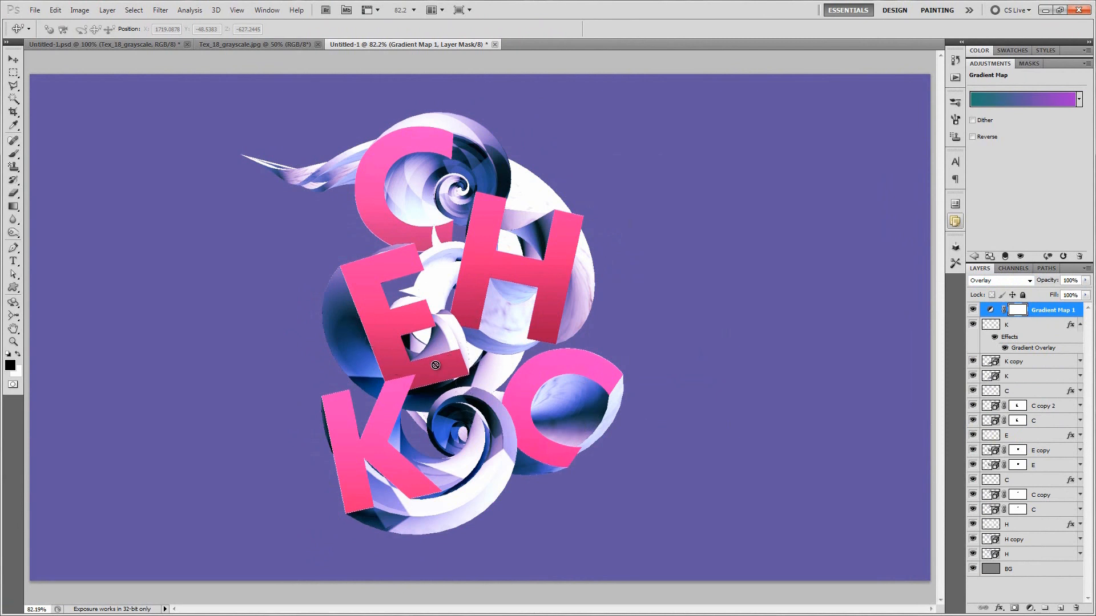
# - Inspect the starting color stop of the Gradient Map's gradient and leave the gradient unchanged
pyautogui.click(998, 100)
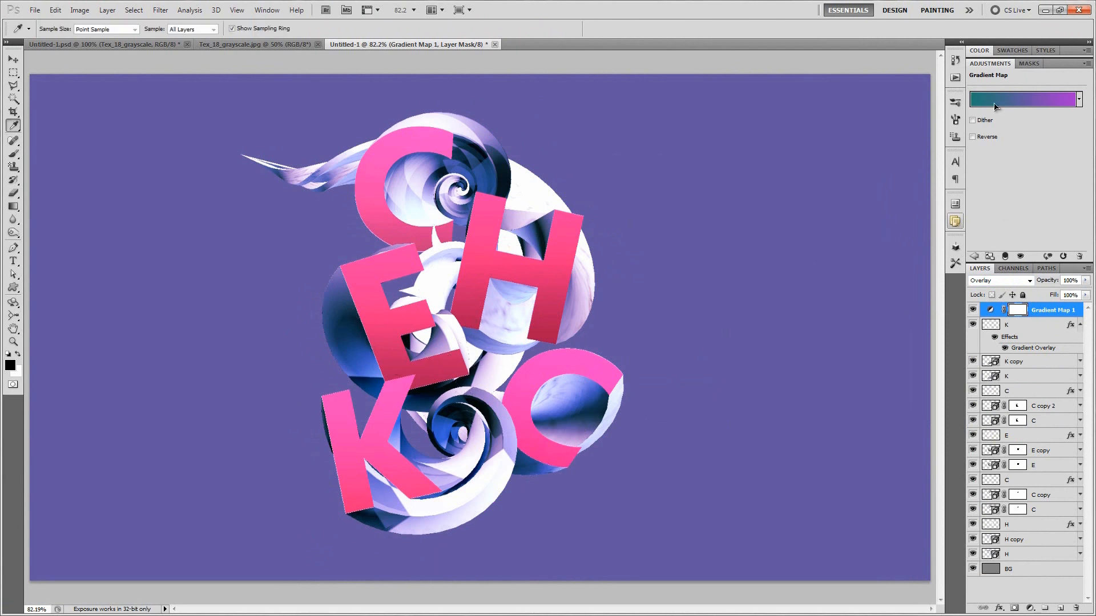
pyautogui.click(617, 348)
pyautogui.click(667, 394)
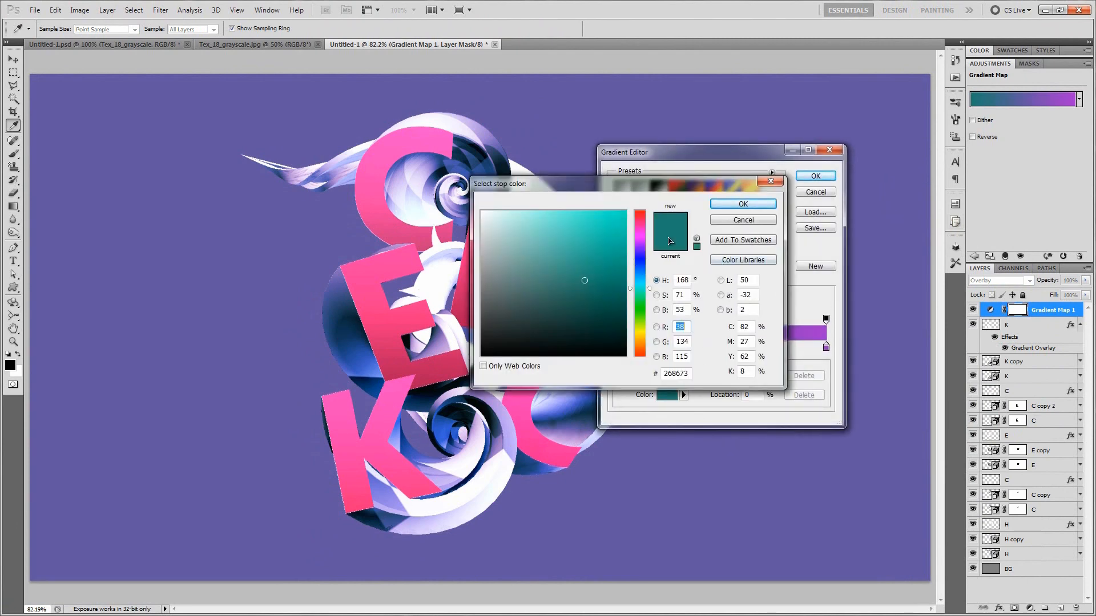
pyautogui.click(769, 221)
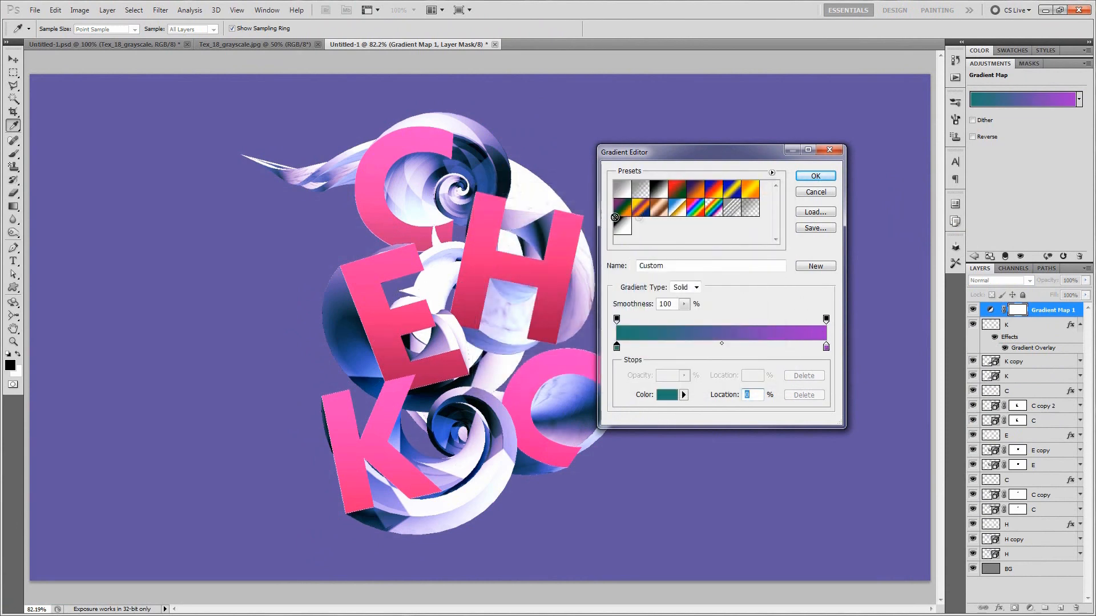
pyautogui.click(816, 194)
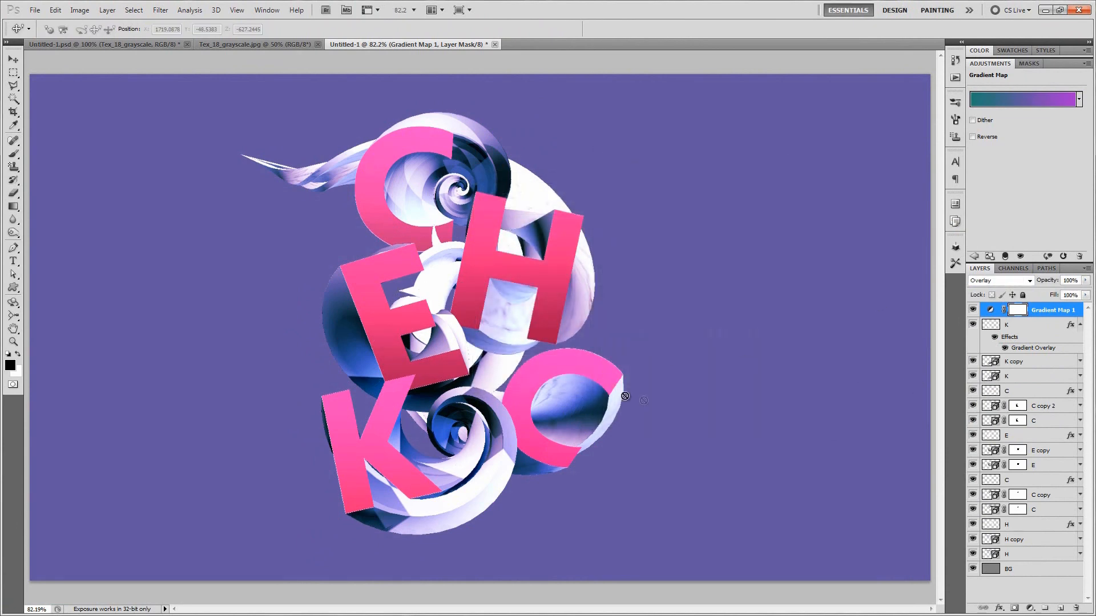
# - Delete the Gradient Map 1 layer, copy both Gradient Map layers from Untitled-1.psd above the K layer, and collapse K's effects
pyautogui.moveTo(1053, 311); pyautogui.dragTo(1077, 609)
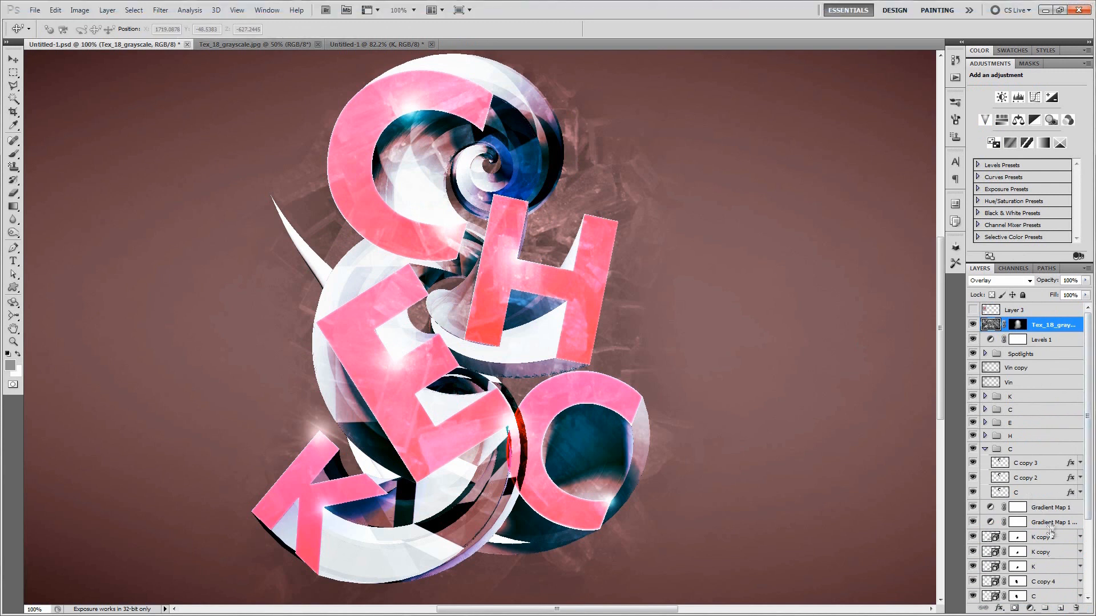
pyautogui.click(1048, 508)
pyautogui.keyDown('shift'); pyautogui.click(1049, 524); pyautogui.keyUp('shift')
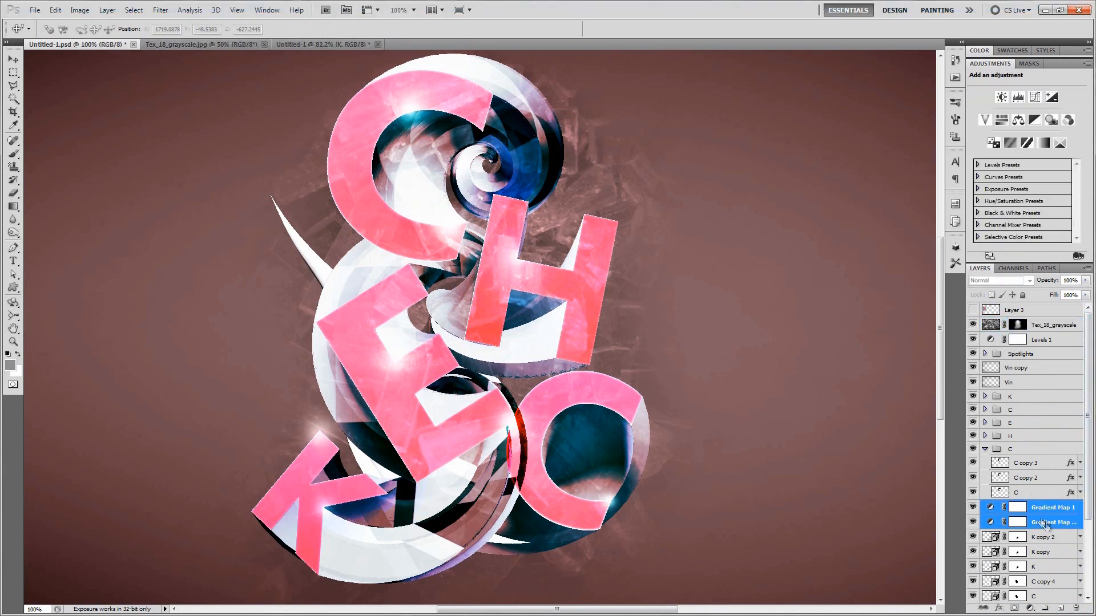
pyautogui.press('v')
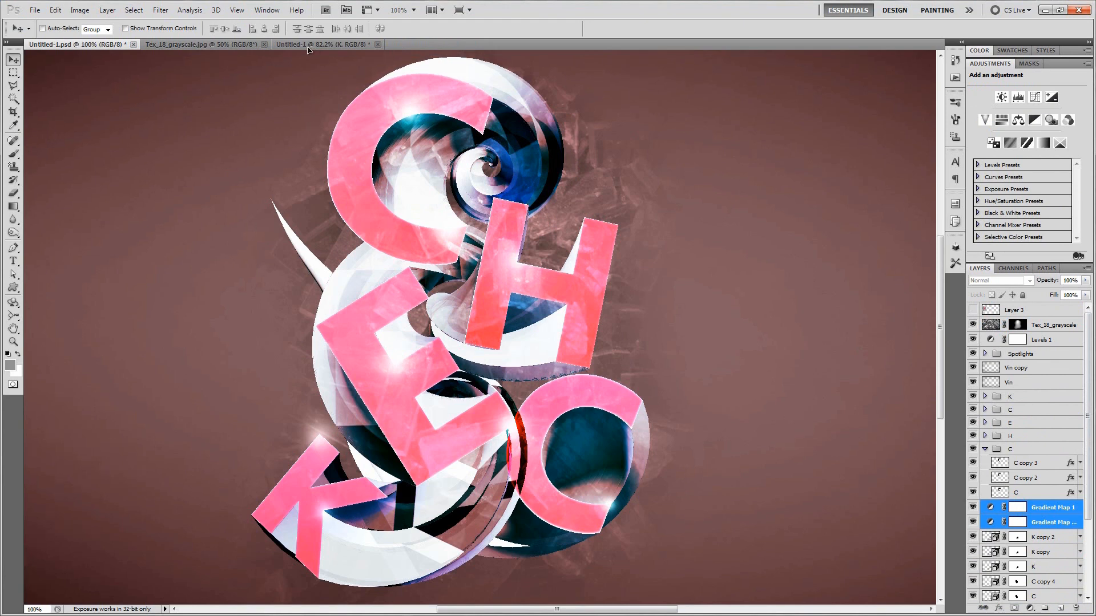
pyautogui.click(307, 50)
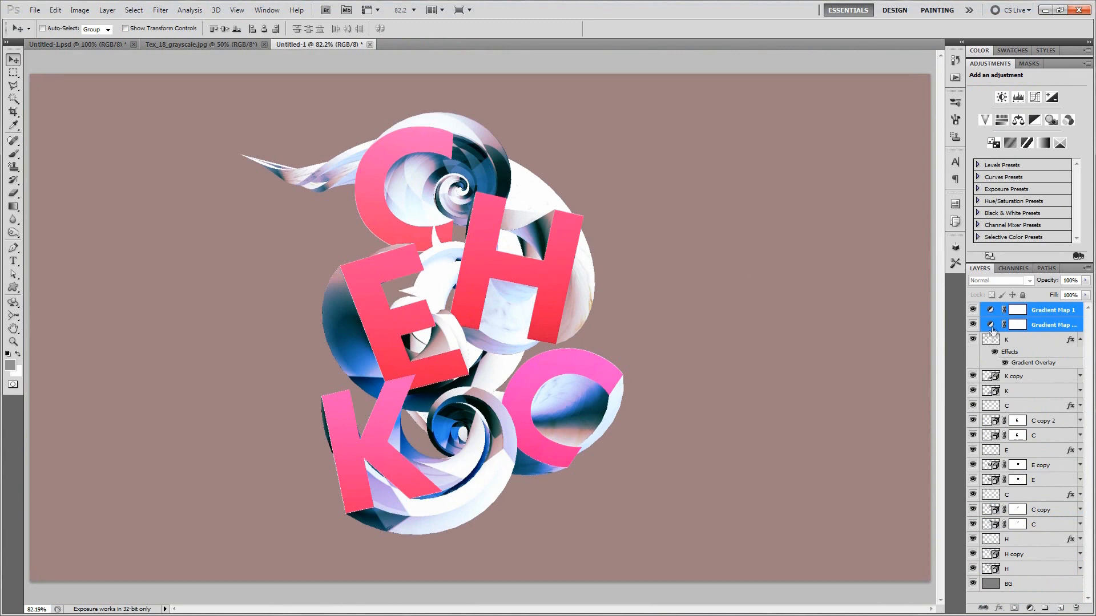
pyautogui.click(1073, 340)
pyautogui.click(1081, 341)
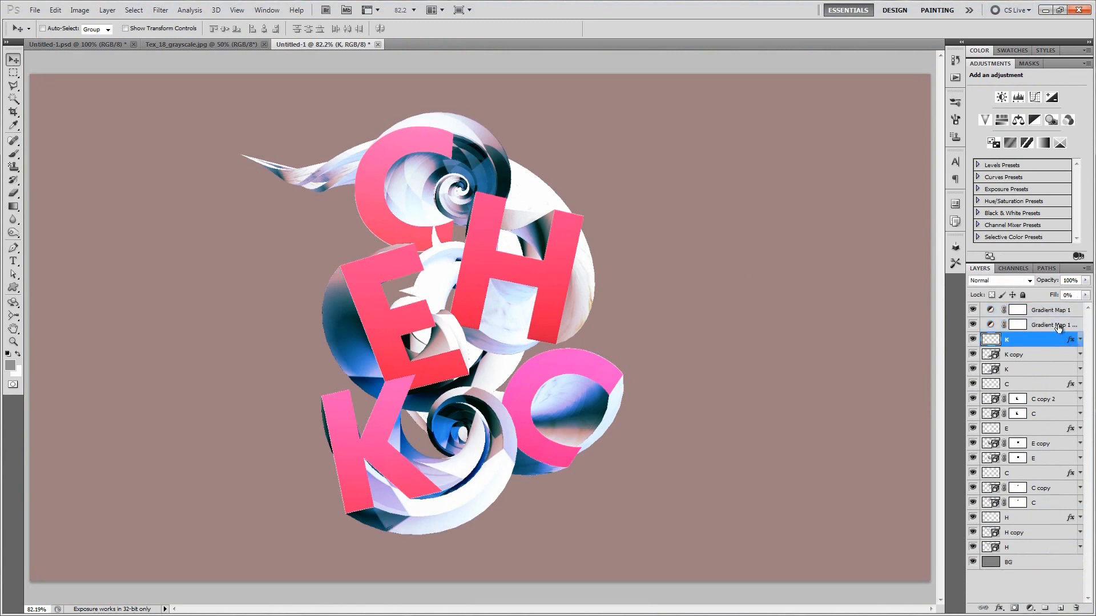
# - Inspect the starting and ending stop colors of the lower Gradient Map layer's gradient
pyautogui.click(1056, 325)
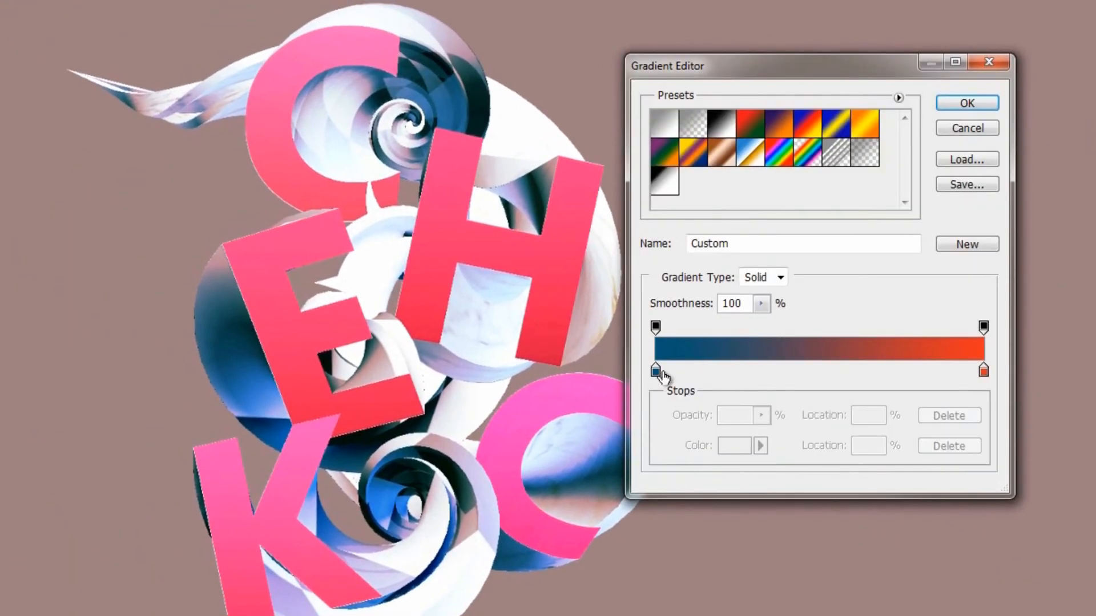
pyautogui.doubleClick(656, 372)
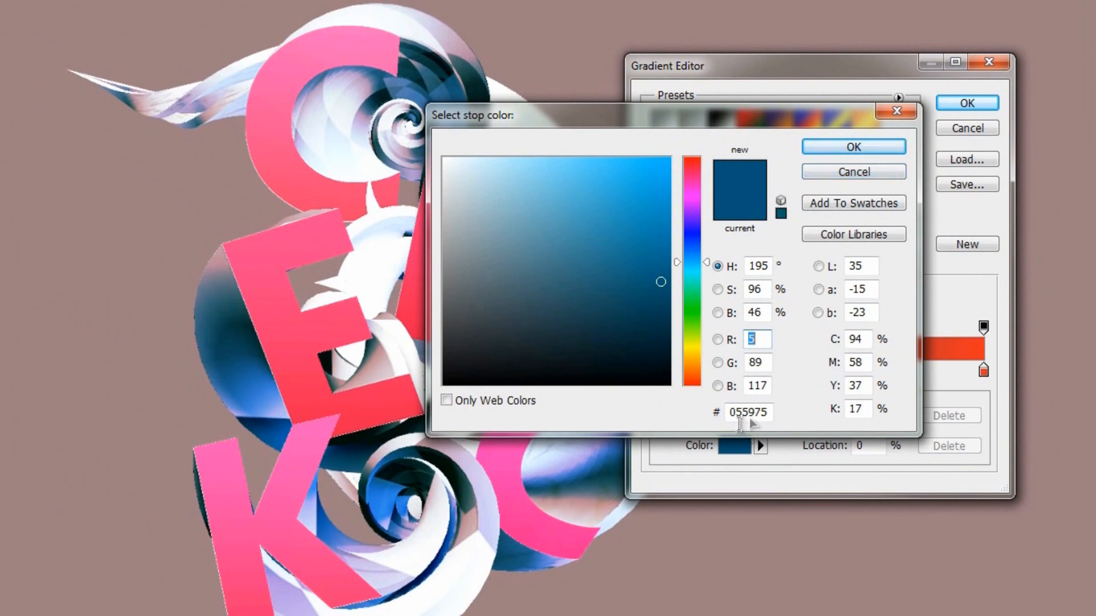
pyautogui.click(861, 174)
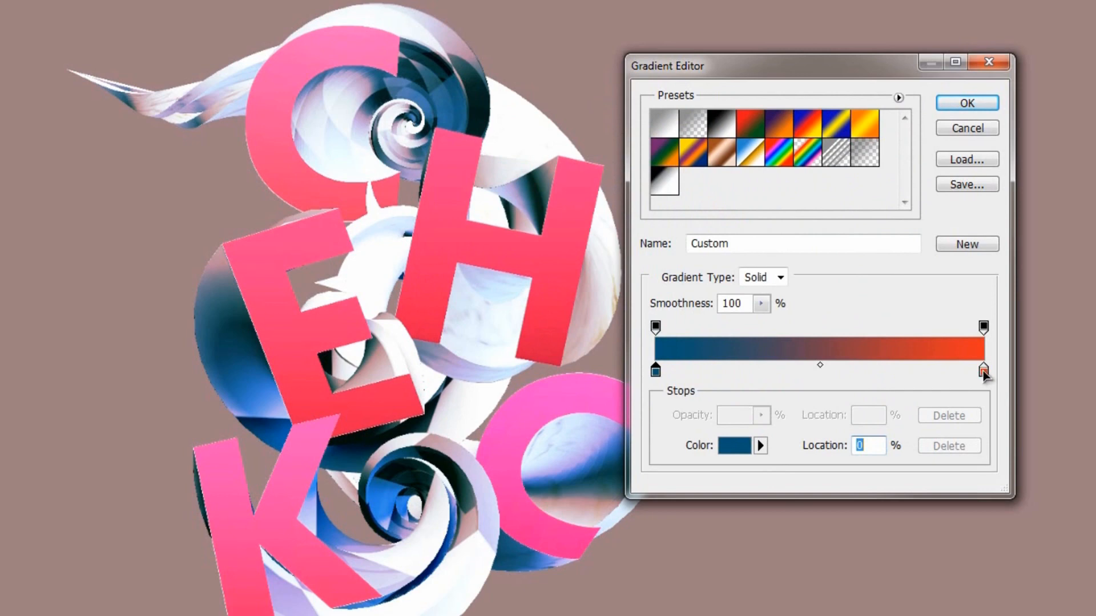
pyautogui.click(983, 372)
pyautogui.click(739, 446)
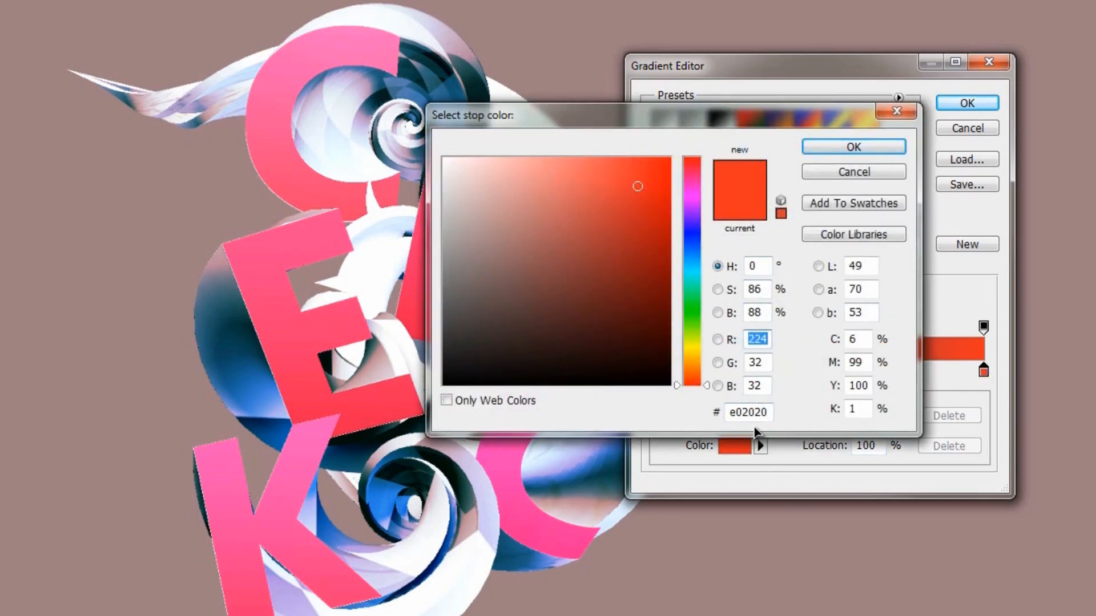
pyautogui.click(850, 173)
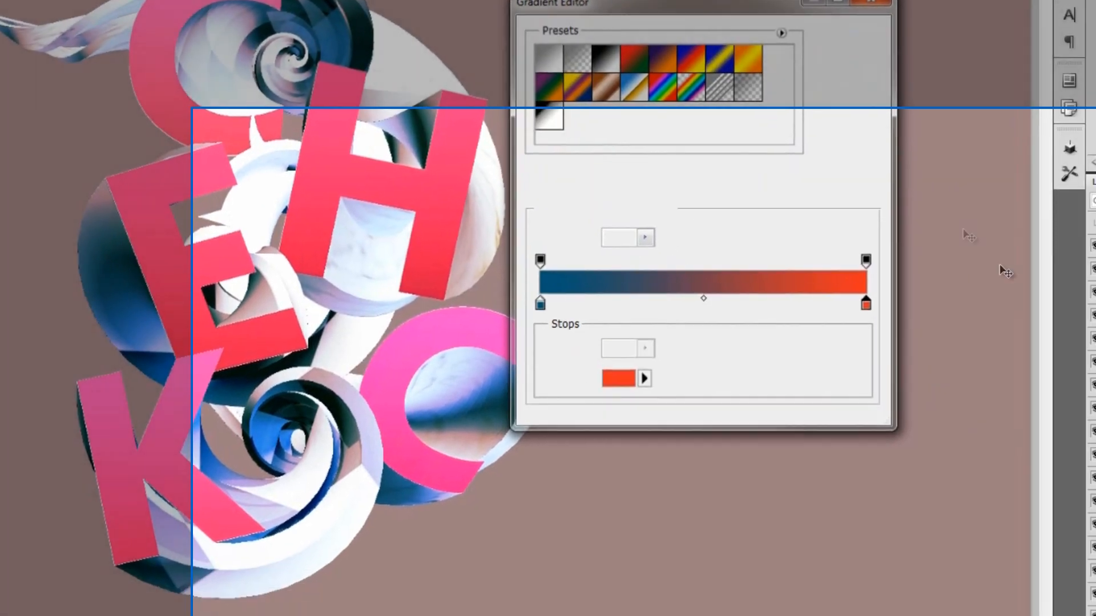
pyautogui.press('Return')
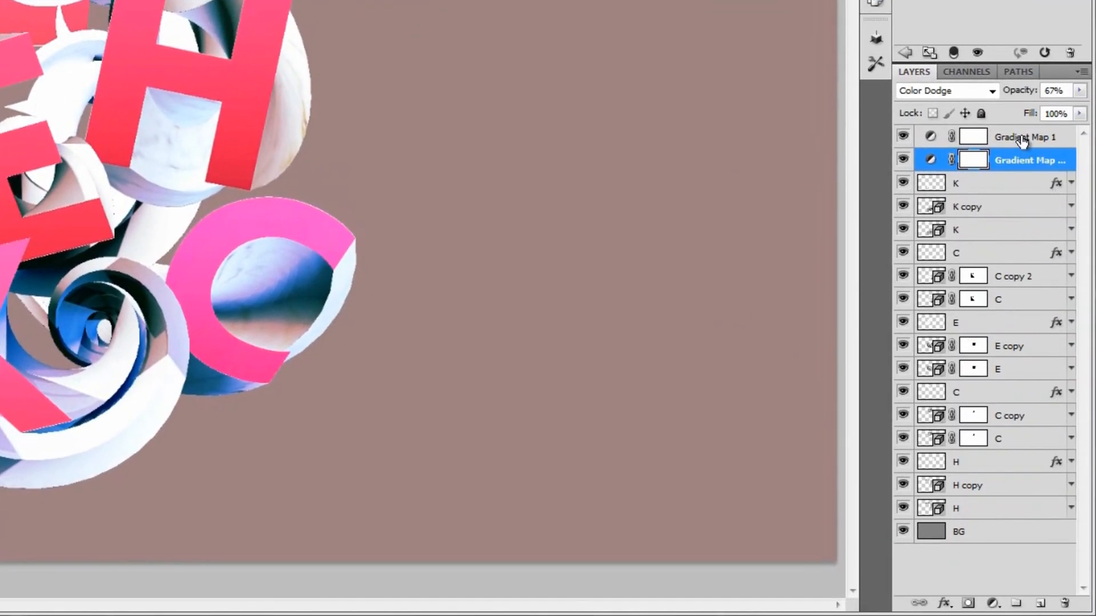
# - Inspect both stop colors of the upper Gradient Map 1 layer's gradient and leave them unchanged
pyautogui.click(1021, 142)
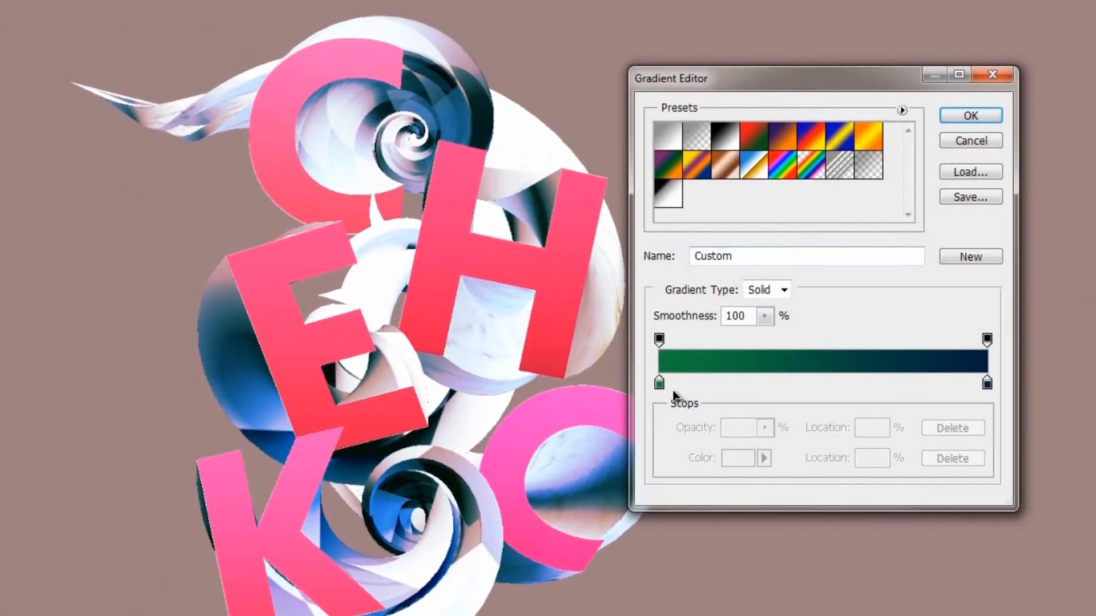
pyautogui.doubleClick(661, 381)
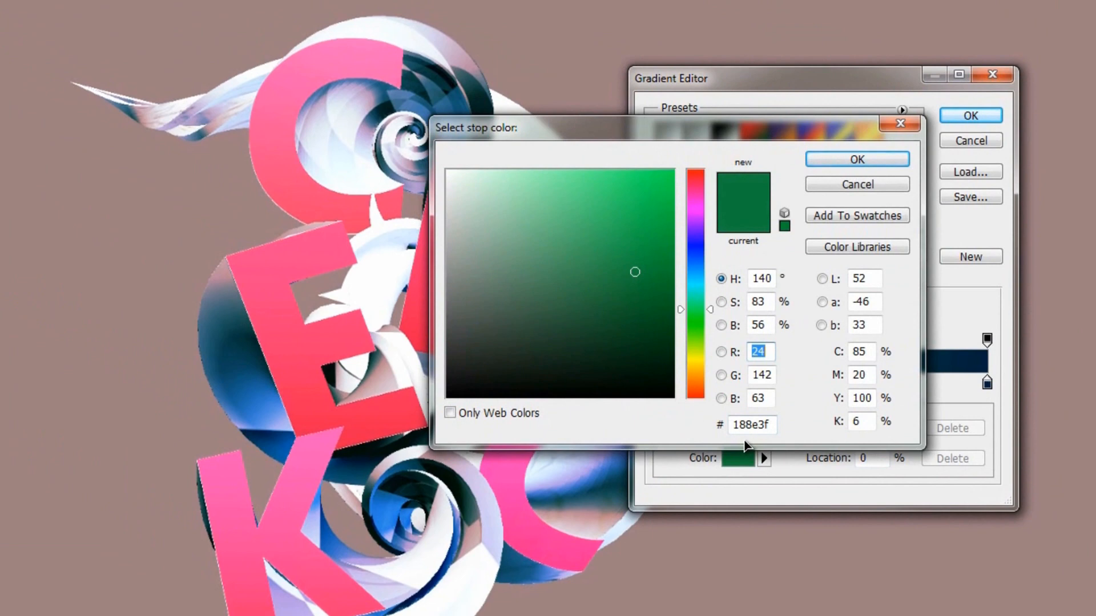
pyautogui.click(864, 185)
pyautogui.doubleClick(988, 385)
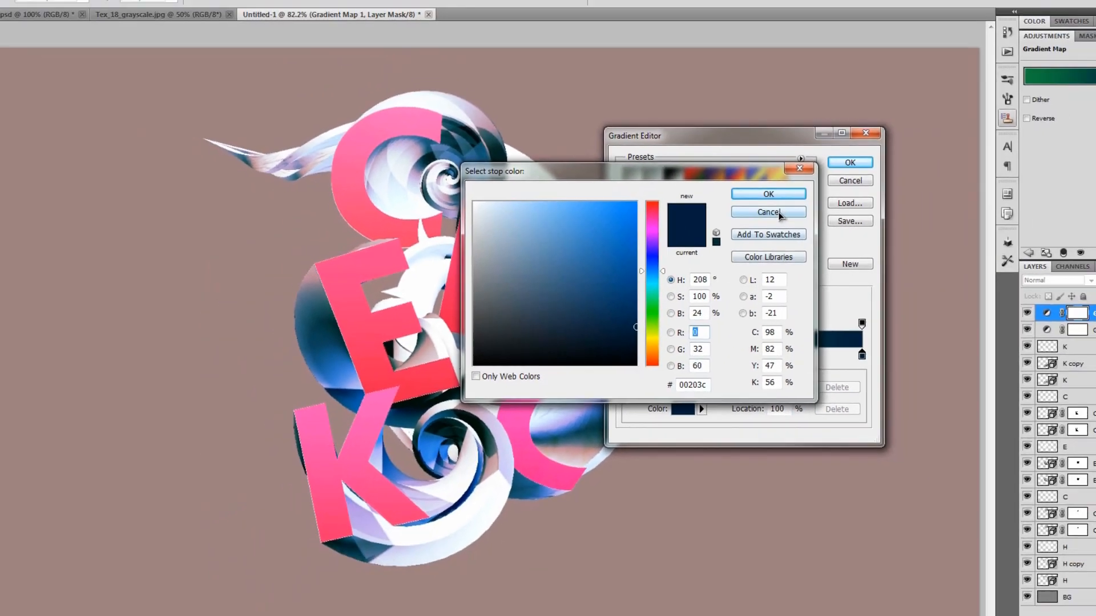
pyautogui.click(869, 184)
pyautogui.click(976, 142)
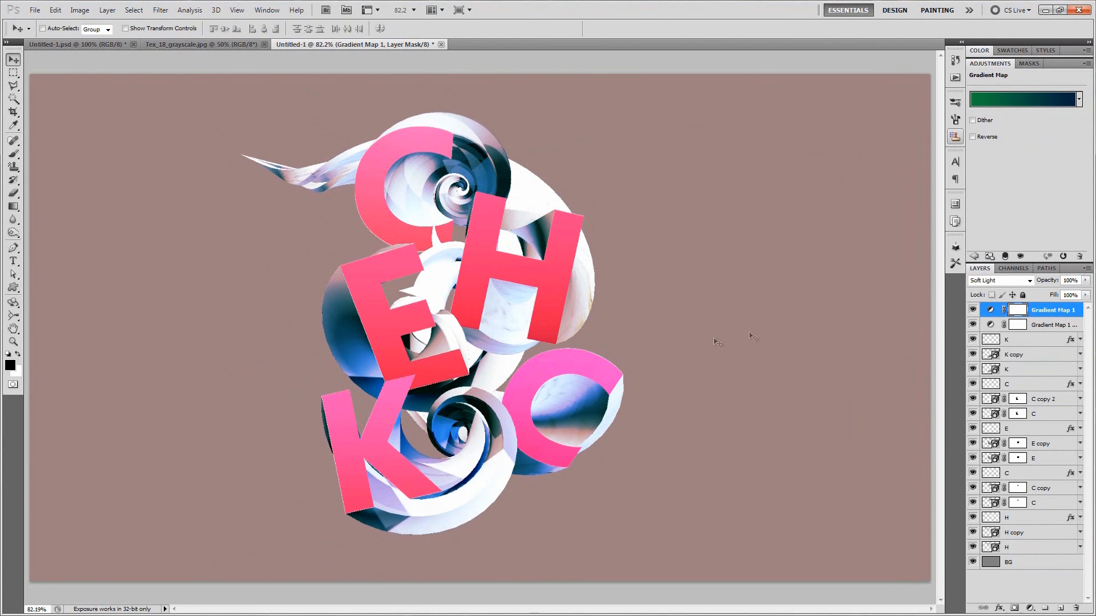
# - Add a Levels adjustment layer above Gradient Map 1 and raise its shadow input level to 43
pyautogui.click(974, 257)
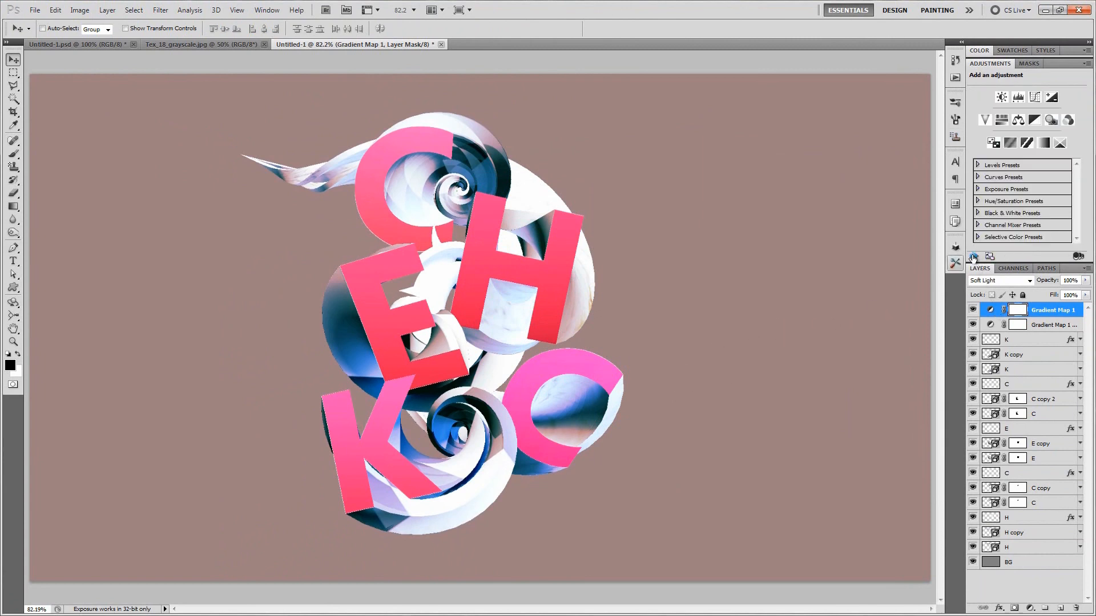
pyautogui.click(1018, 97)
pyautogui.moveTo(989, 159); pyautogui.dragTo(1002, 160)
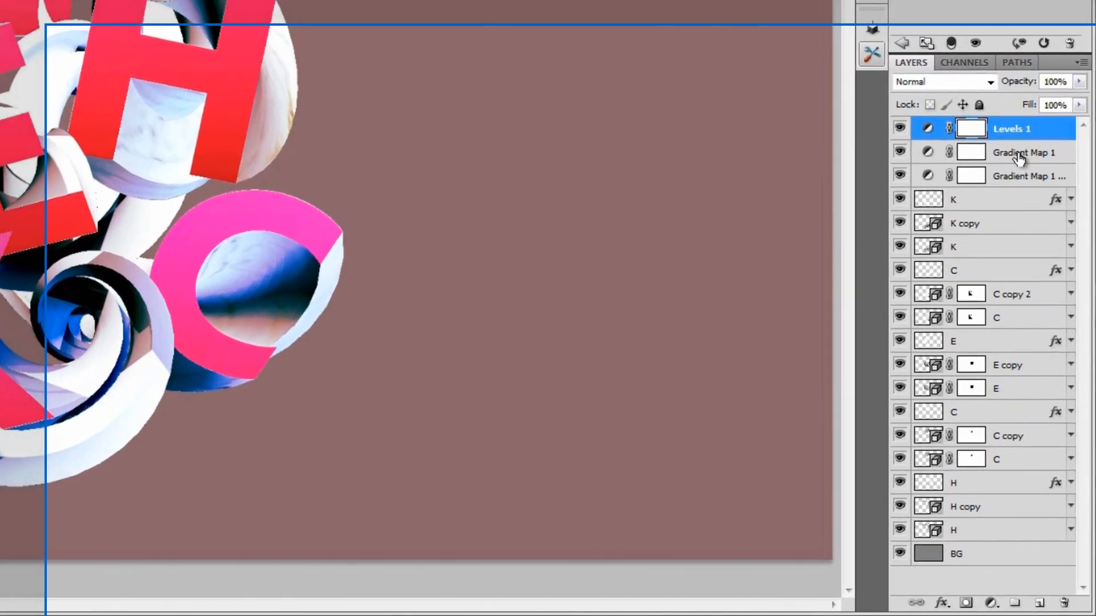
# - Create a new layer between Gradient Map 1 and Levels 1 and name it Vin
pyautogui.click(1049, 325)
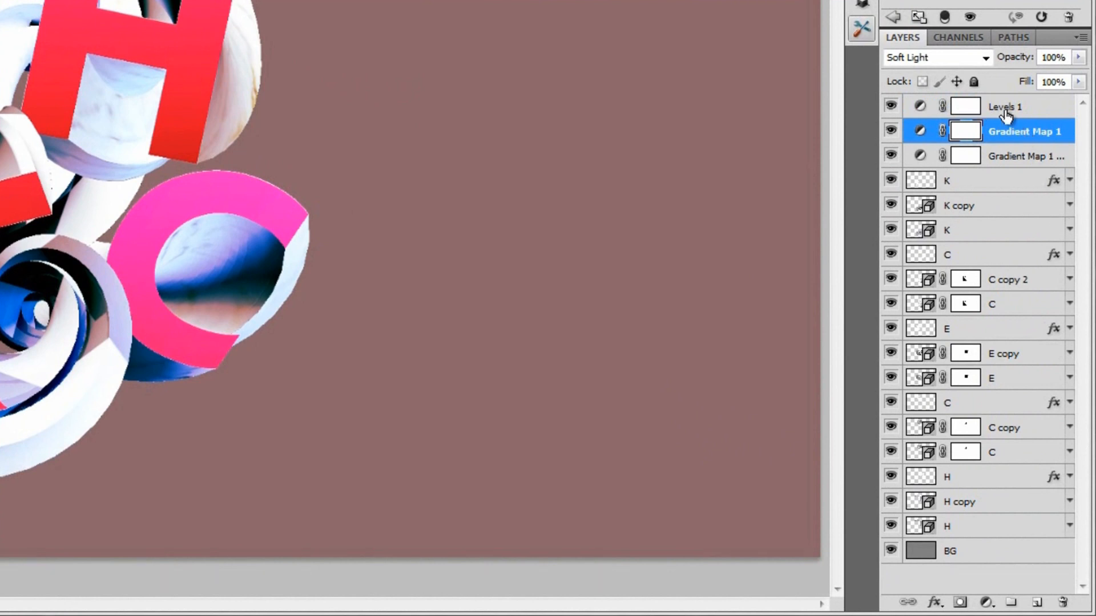
pyautogui.click(1038, 603)
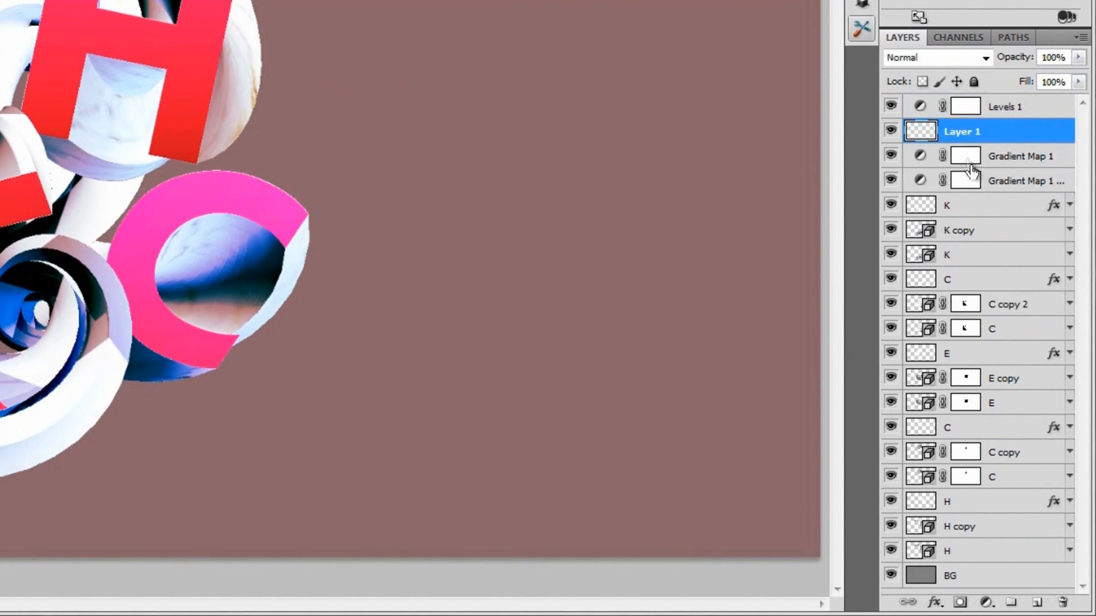
pyautogui.doubleClick(967, 131)
pyautogui.write('Vin')
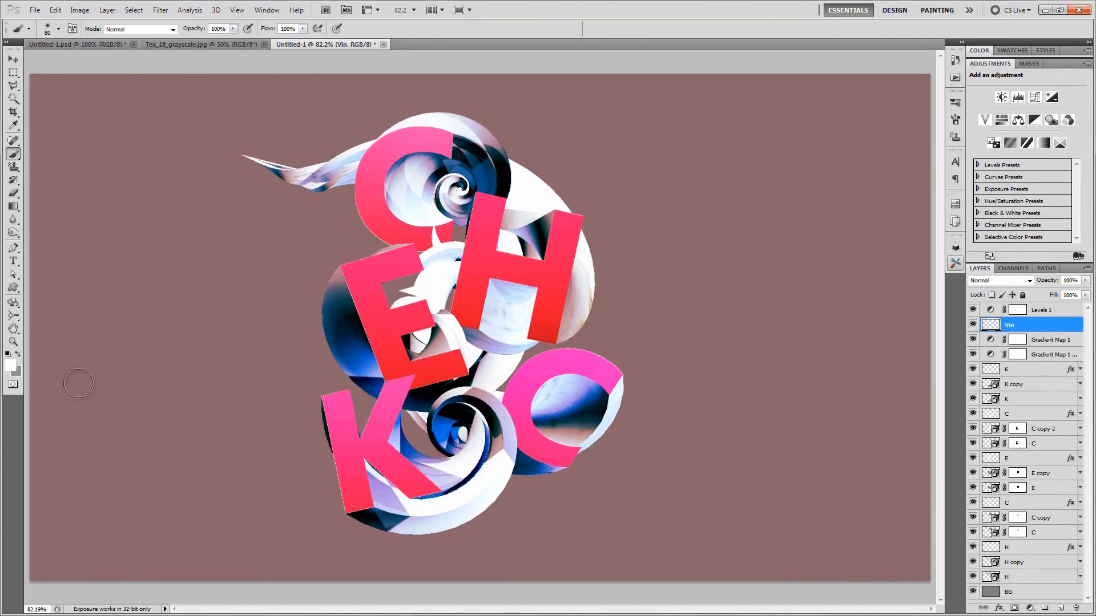
# - Paint a black vignette around the canvas edges on the Vin layer with a soft 1700 px brush
pyautogui.click(13, 368)
pyautogui.moveTo(539, 341); pyautogui.dragTo(480, 357)
pyautogui.click(743, 204)
pyautogui.press('b')
pyautogui.press(']')
pyautogui.press(']')
pyautogui.press(']')
pyautogui.press(']')
pyautogui.press(']')
pyautogui.press(']')
pyautogui.press(']')
pyautogui.press(']')
pyautogui.press(']')
pyautogui.press(']')
pyautogui.press(']')
pyautogui.press(']')
pyautogui.press(']')
pyautogui.press(']')
pyautogui.press(']')
pyautogui.press(']')
pyautogui.press(']')
pyautogui.press(']')
pyautogui.press(']')
pyautogui.press(']')
pyautogui.press(']')
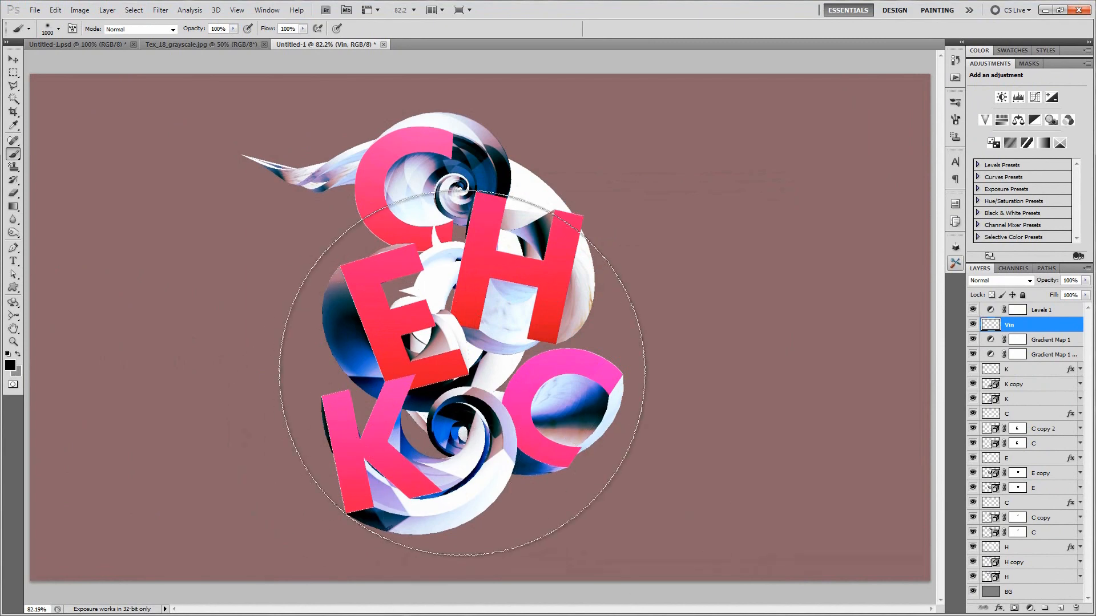
pyautogui.press(']')
pyautogui.press(']')
pyautogui.scroll(-4, 455, 412)
pyautogui.scroll(-8, 434, 408)
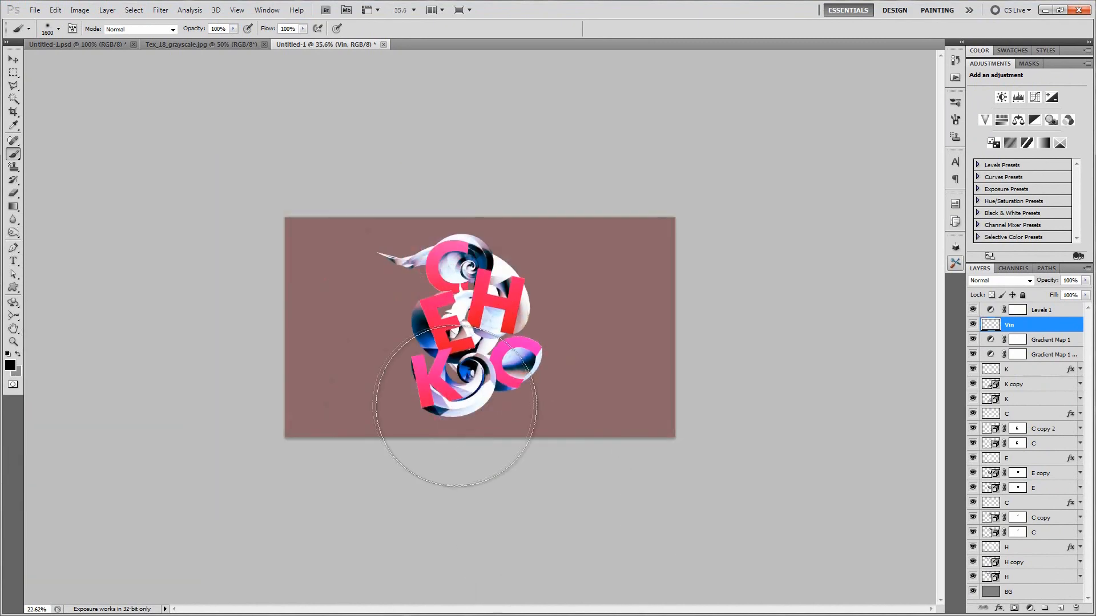
pyautogui.press(']')
pyautogui.press(']')
pyautogui.press(']')
pyautogui.press(']')
pyautogui.press(']')
pyautogui.moveTo(658, 475)
pyautogui.mouseDown()
pyautogui.moveTo(684, 450)
pyautogui.moveTo(717, 367)
pyautogui.moveTo(684, 224)
pyautogui.moveTo(564, 147)
pyautogui.moveTo(463, 128)
pyautogui.moveTo(356, 162)
pyautogui.moveTo(291, 203)
pyautogui.moveTo(207, 385)
pyautogui.moveTo(364, 491)
pyautogui.mouseUp()
pyautogui.hotkey('ctrl', 'z')
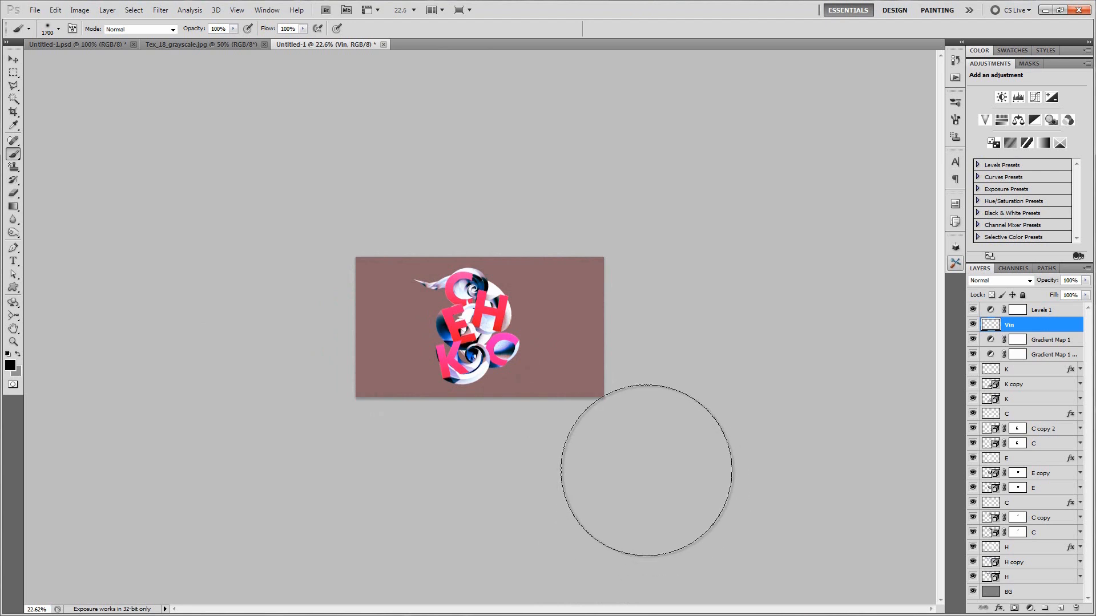
pyautogui.moveTo(710, 420)
pyautogui.mouseDown()
pyautogui.moveTo(714, 258)
pyautogui.moveTo(700, 214)
pyautogui.moveTo(681, 185)
pyautogui.moveTo(634, 190)
pyautogui.moveTo(649, 162)
pyautogui.moveTo(529, 124)
pyautogui.moveTo(407, 130)
pyautogui.moveTo(324, 168)
pyautogui.moveTo(395, 580)
pyautogui.moveTo(515, 541)
pyautogui.moveTo(431, 518)
pyautogui.moveTo(273, 518)
pyautogui.moveTo(216, 425)
pyautogui.moveTo(242, 324)
pyautogui.moveTo(272, 399)
pyautogui.mouseUp()
pyautogui.hotkey('ctrl', '0')
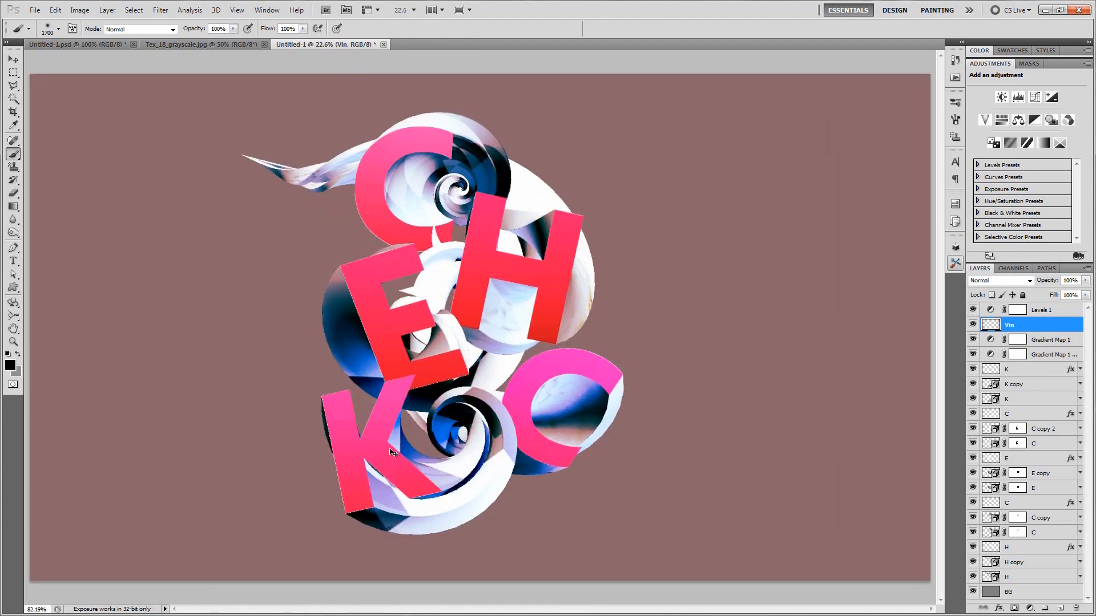
# - Set the Vin layer's blend mode to Soft Light, duplicate it, and set the duplicate's blend mode to Overlay
pyautogui.click(993, 281)
pyautogui.click(979, 435)
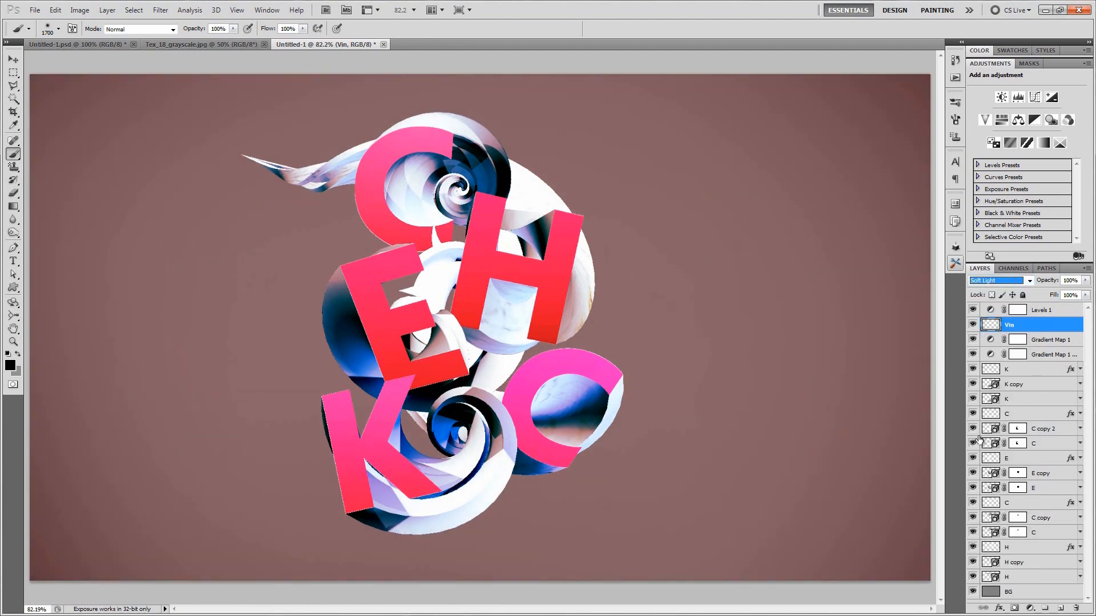
pyautogui.hotkey('ctrl', 'j')
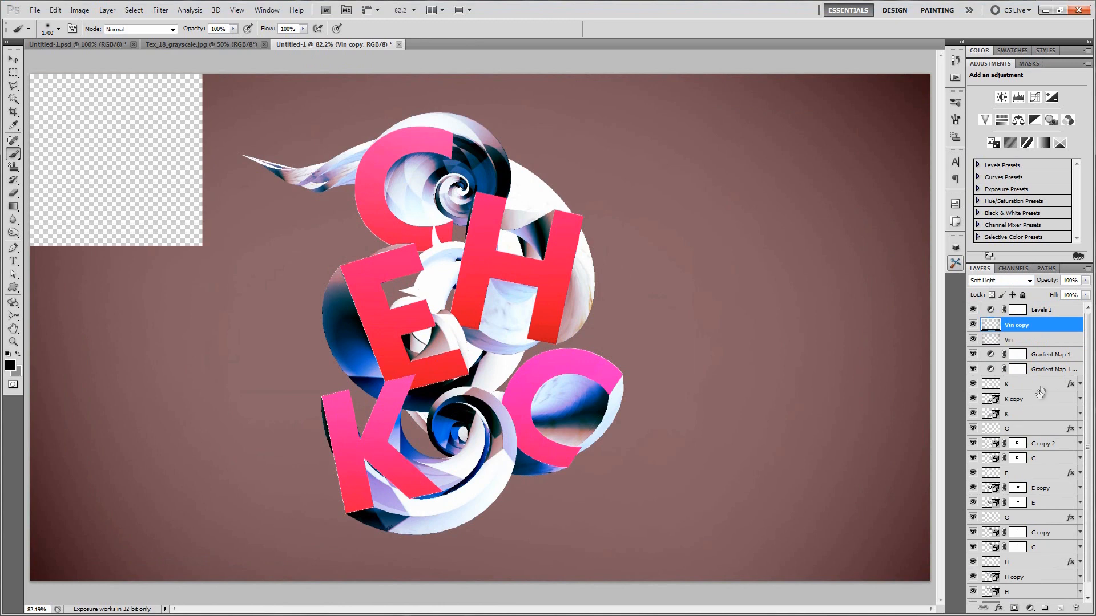
pyautogui.click(1004, 281)
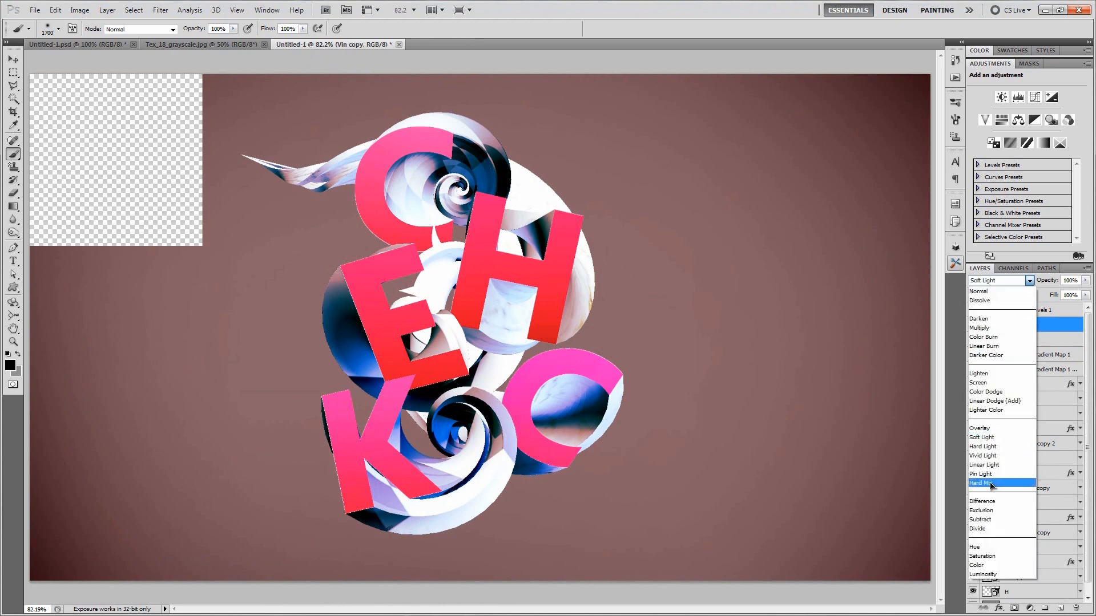
pyautogui.click(991, 428)
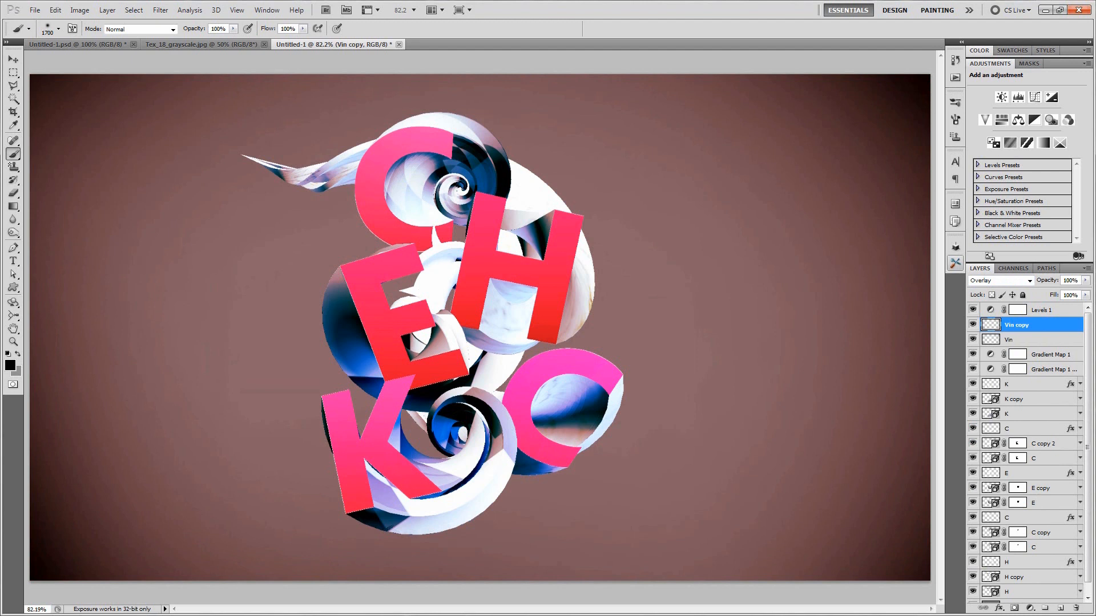
# - Bring the Tex_18_grayscale.jpg crystal texture into the composition above Levels 1 and set its blend mode to Overlay
pyautogui.press('v')
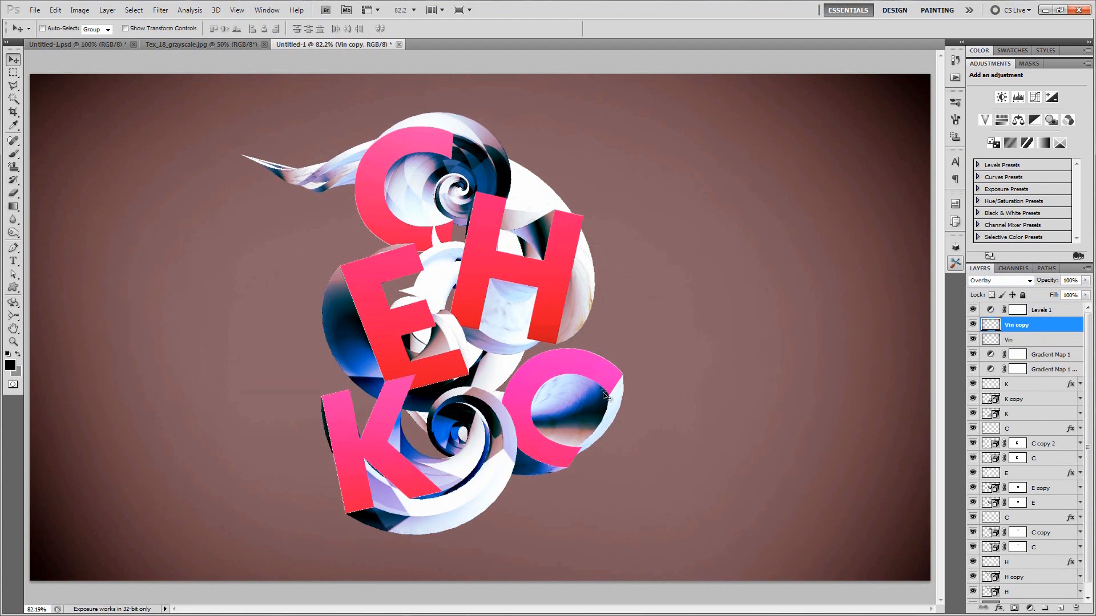
pyautogui.click(1041, 311)
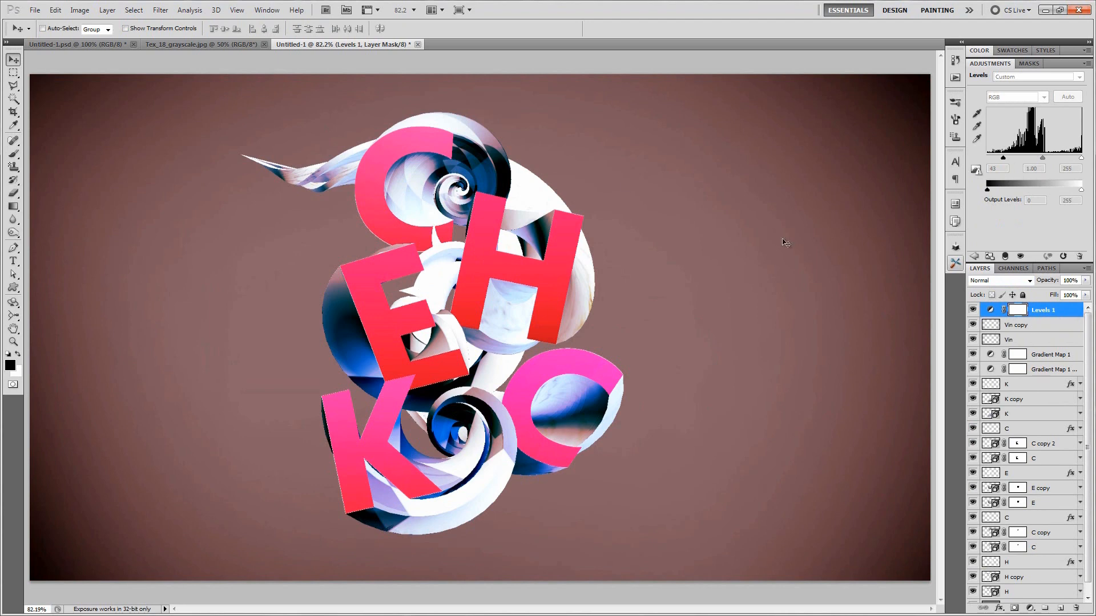
pyautogui.click(186, 45)
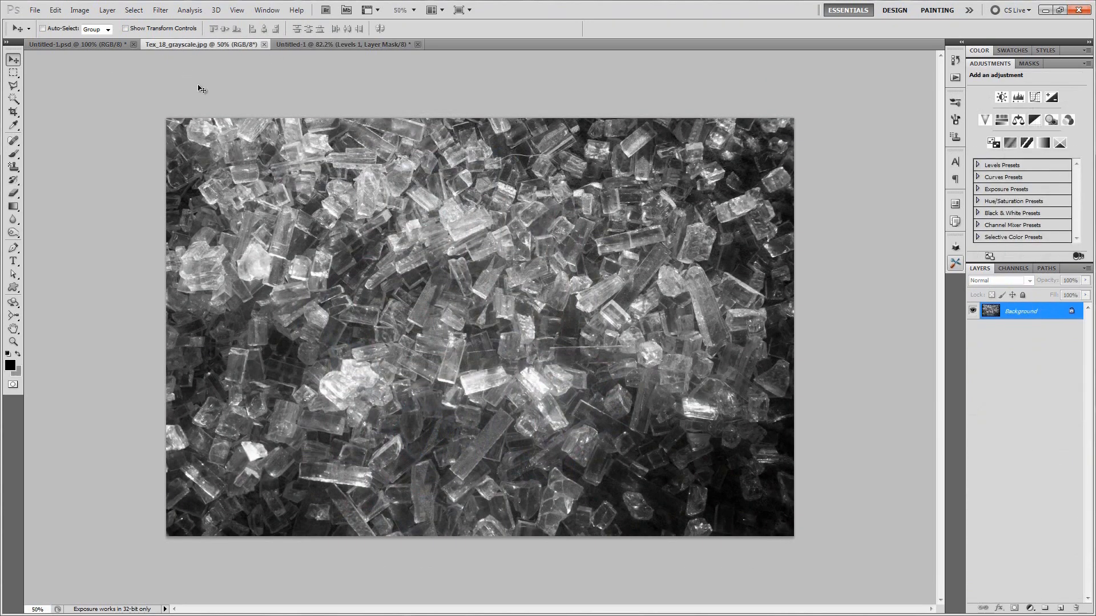
pyautogui.hotkey('ctrl', '0')
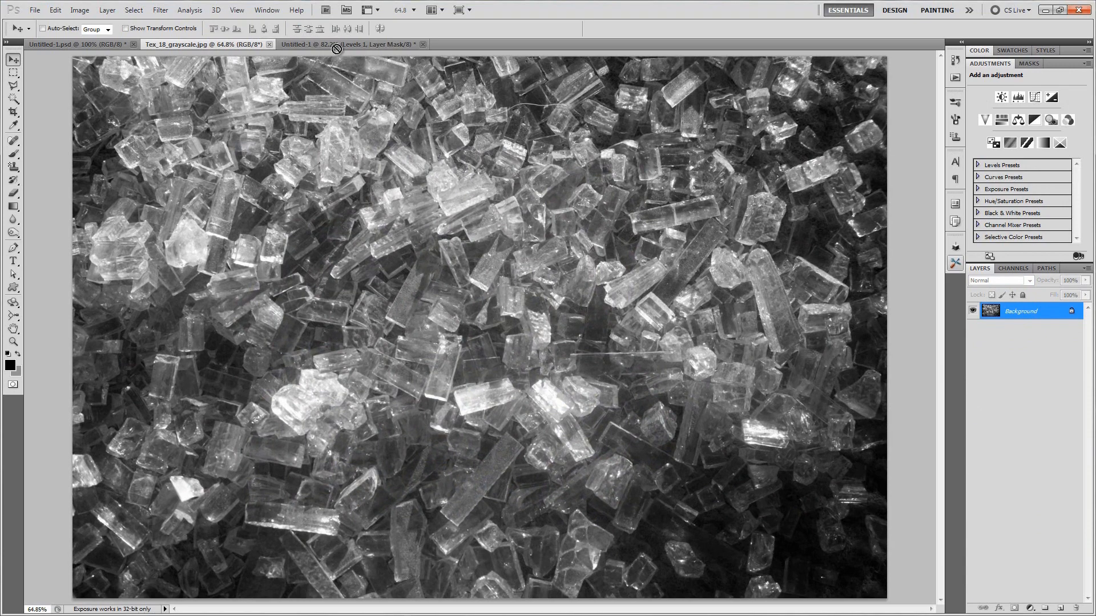
pyautogui.moveTo(334, 47); pyautogui.dragTo(459, 320)
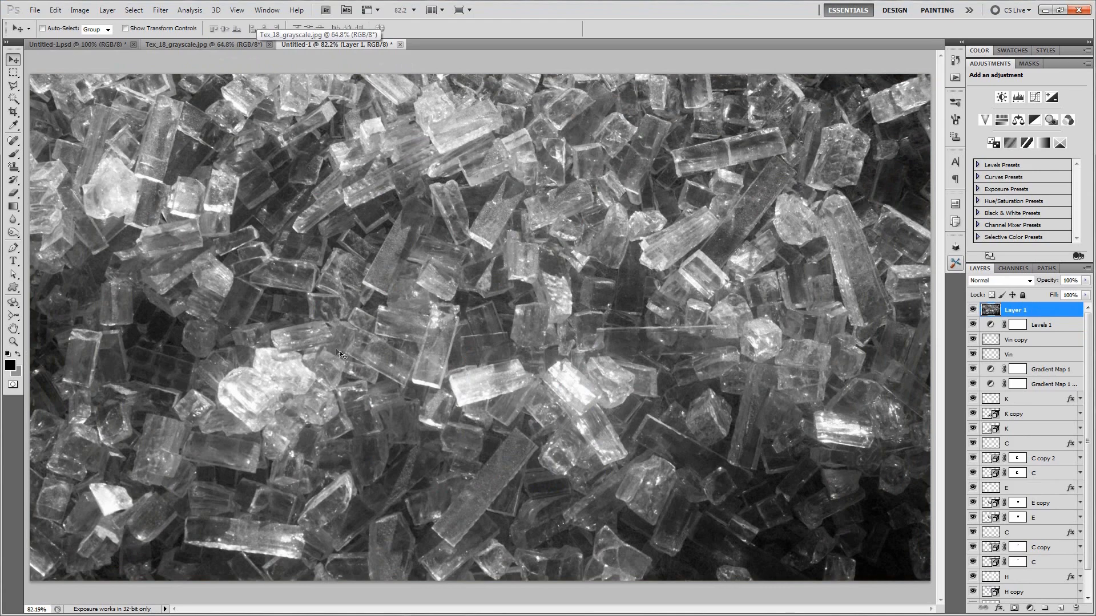
pyautogui.click(1004, 280)
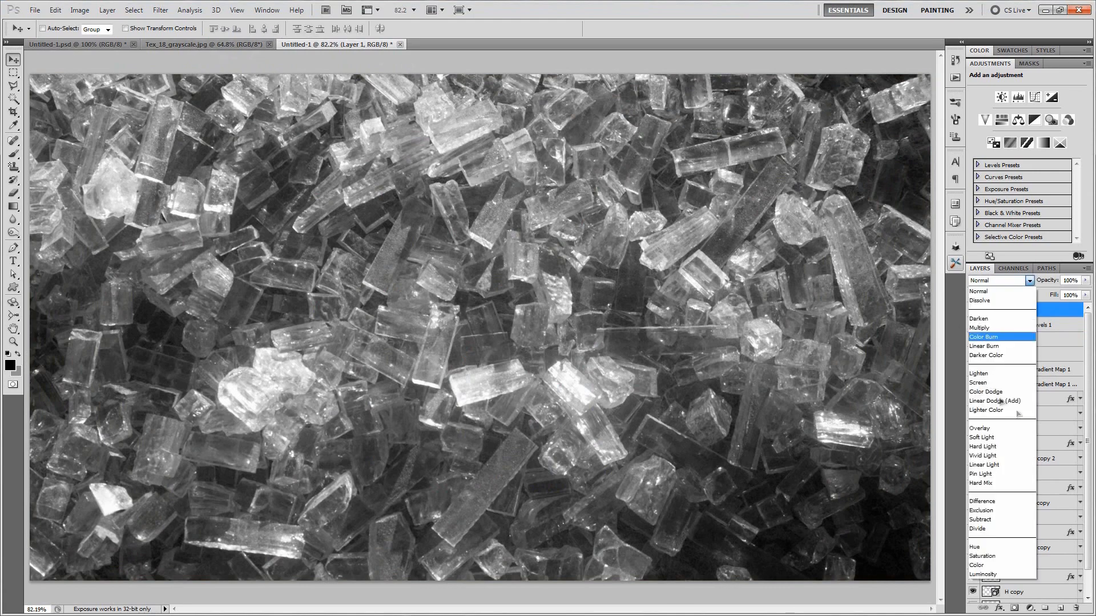
pyautogui.click(986, 429)
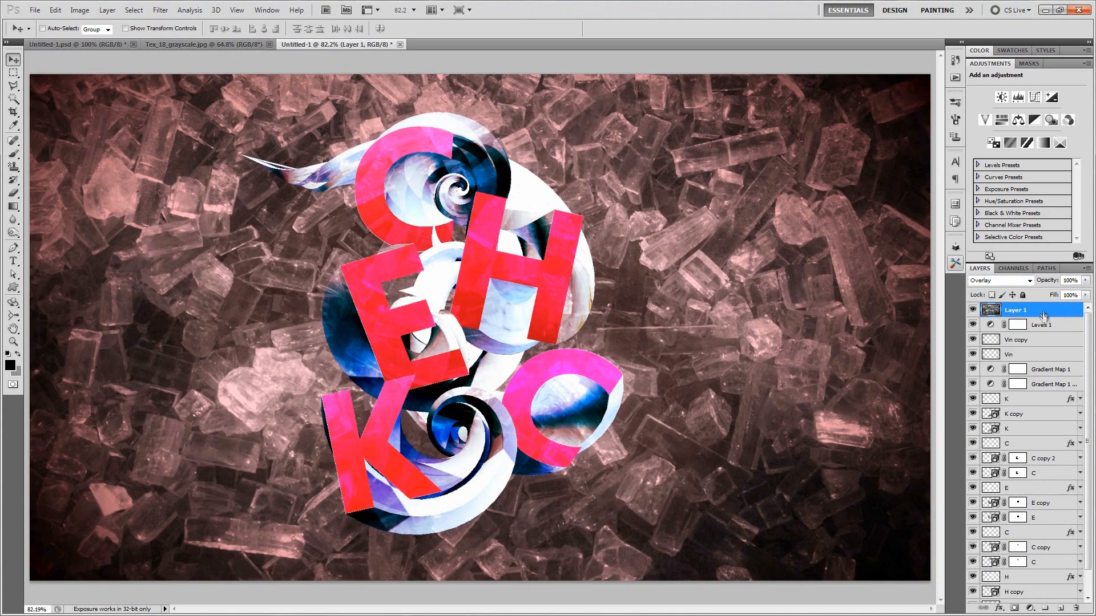
# - Add a layer mask to the crystal texture and paint black around the canvas edges, keeping the texture only around the letters
pyautogui.click(1016, 609)
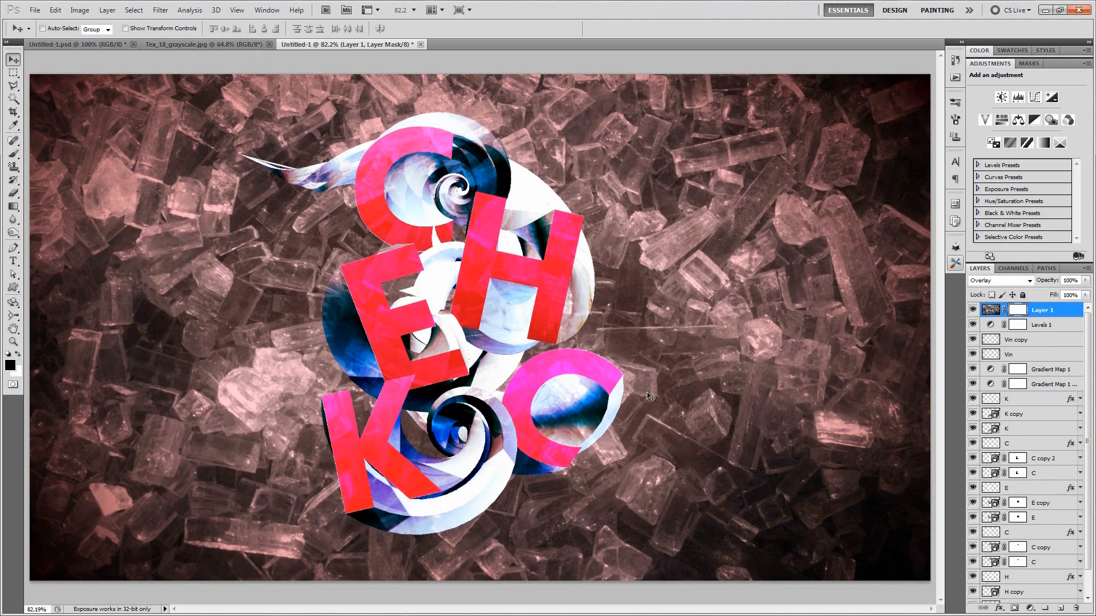
pyautogui.press('b')
pyautogui.scroll(-5, 605, 342)
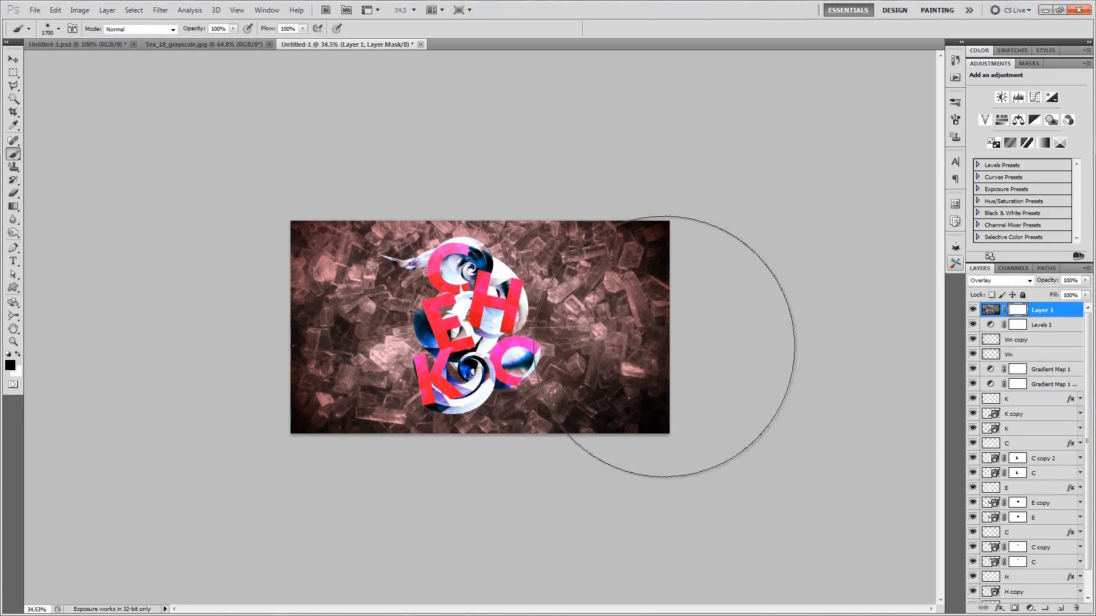
pyautogui.press('[')
pyautogui.press('[')
pyautogui.moveTo(611, 215)
pyautogui.mouseDown()
pyautogui.moveTo(673, 440)
pyautogui.moveTo(709, 257)
pyautogui.mouseUp()
pyautogui.press('[')
pyautogui.moveTo(225, 306)
pyautogui.mouseDown()
pyautogui.moveTo(215, 356)
pyautogui.moveTo(225, 514)
pyautogui.mouseUp()
pyautogui.scroll(1, 269, 465)
pyautogui.press('[')
pyautogui.scroll(2, 211, 373)
pyautogui.press('[')
pyautogui.press('[')
pyautogui.press('[')
pyautogui.press('[')
pyautogui.press('[')
pyautogui.moveTo(634, 555)
pyautogui.mouseDown()
pyautogui.moveTo(670, 545)
pyautogui.moveTo(770, 373)
pyautogui.moveTo(774, 233)
pyautogui.moveTo(725, 222)
pyautogui.moveTo(818, 414)
pyautogui.mouseUp()
pyautogui.moveTo(264, 409); pyautogui.dragTo(204, 352)
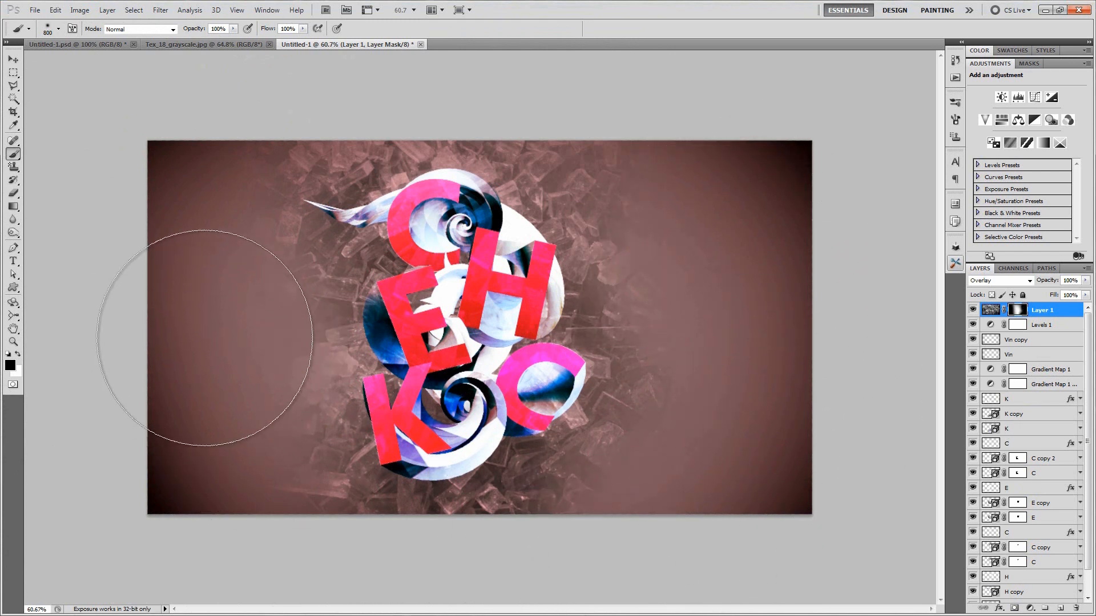
pyautogui.press('[')
pyautogui.press('[')
pyautogui.press('[')
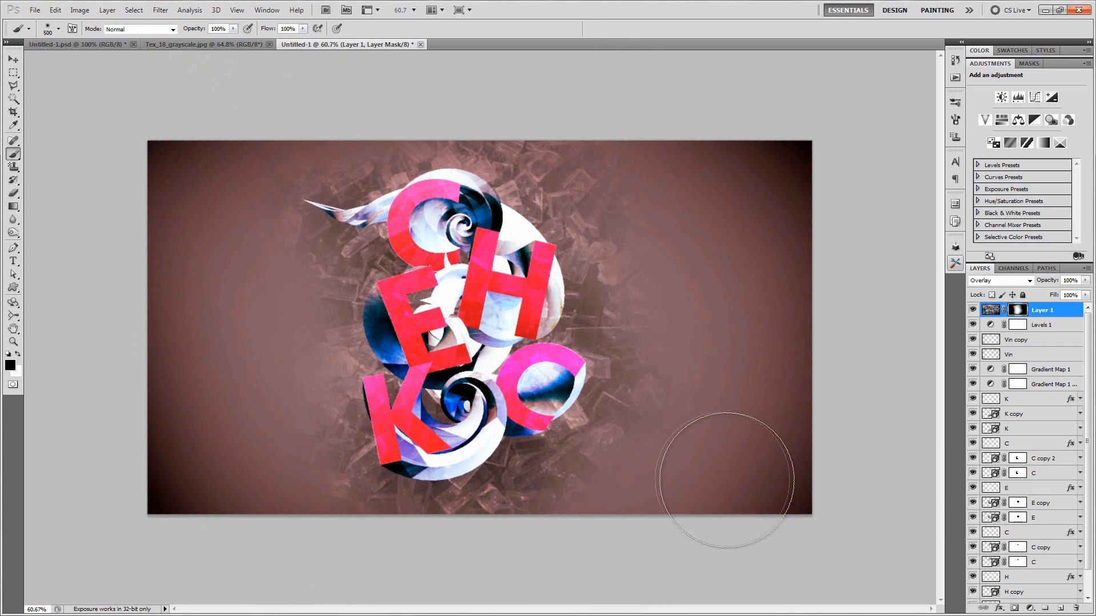
pyautogui.hotkey('ctrl', '0')
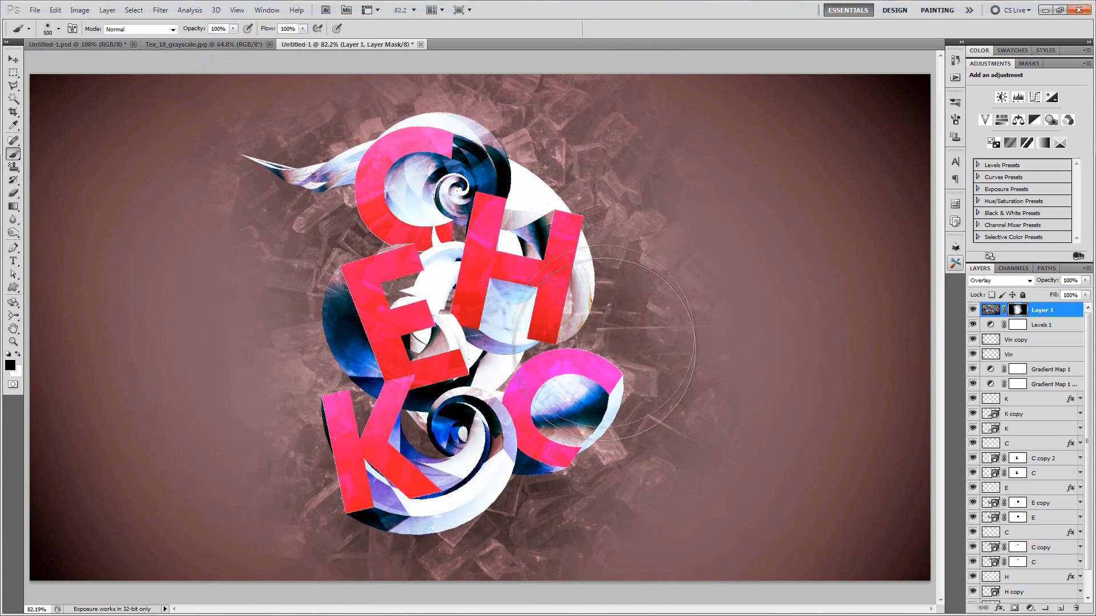
# - Lower the Gradient Overlay opacity on the upper C's face layer to about 32%
pyautogui.doubleClick(994, 66)
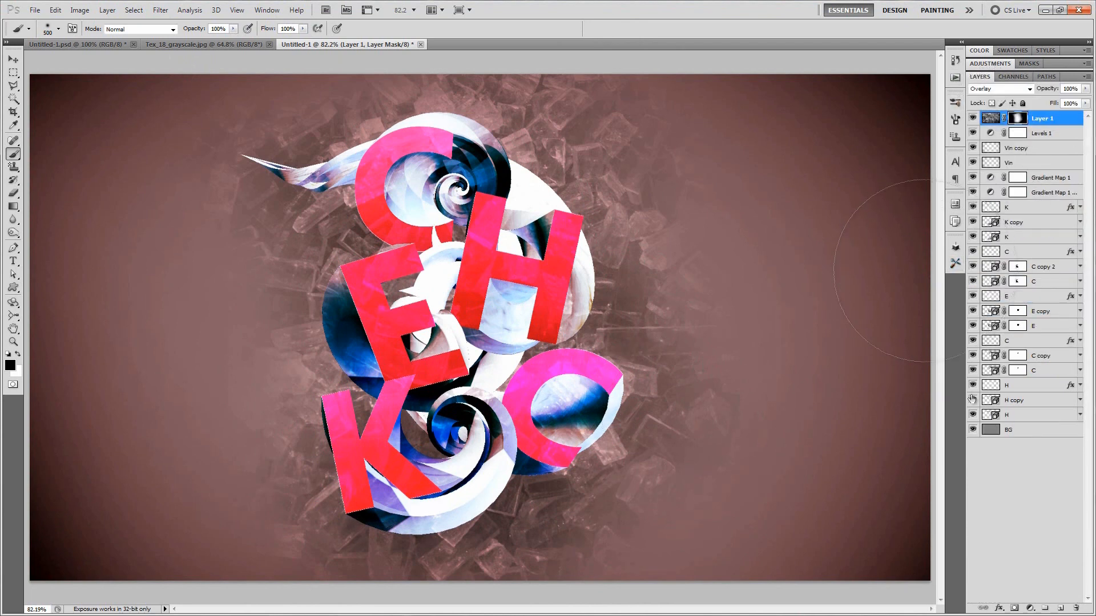
pyautogui.click(1033, 342)
pyautogui.click(1079, 341)
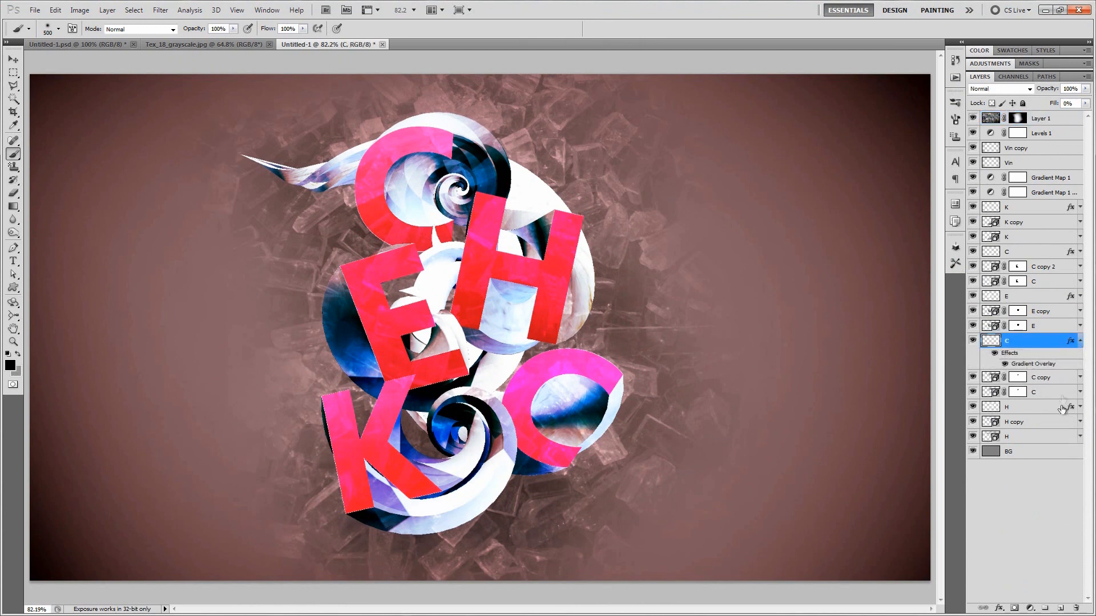
pyautogui.doubleClick(1037, 366)
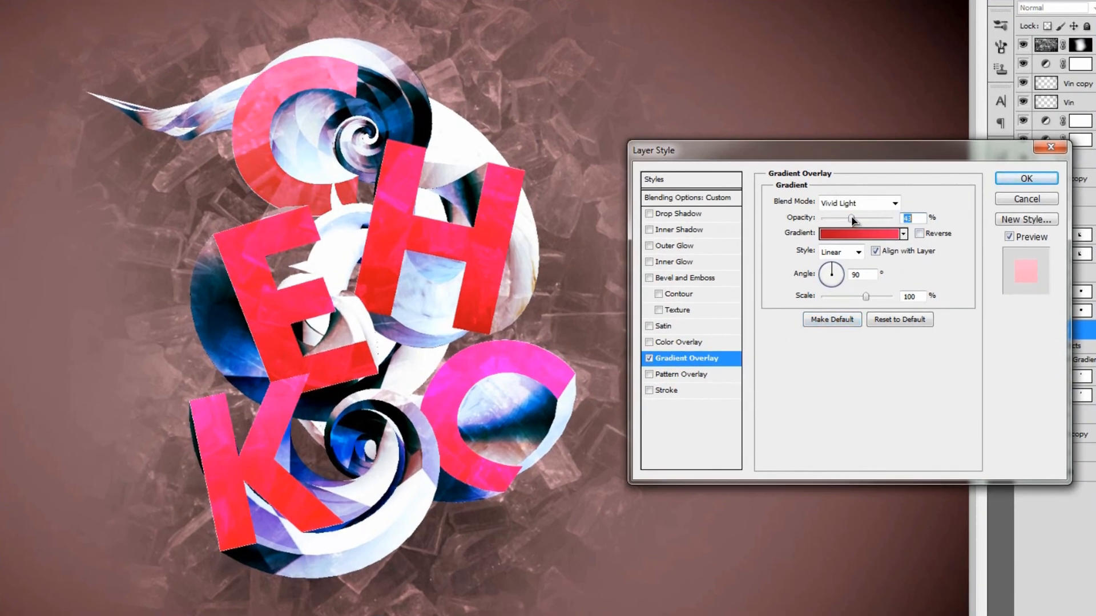
pyautogui.moveTo(849, 220); pyautogui.dragTo(845, 219)
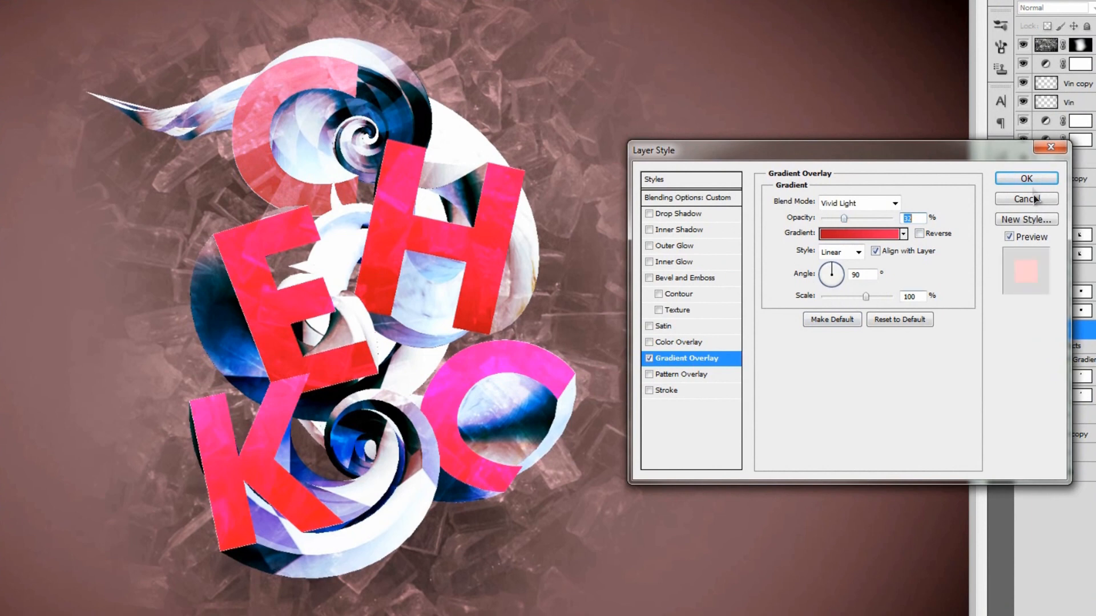
pyautogui.click(1023, 178)
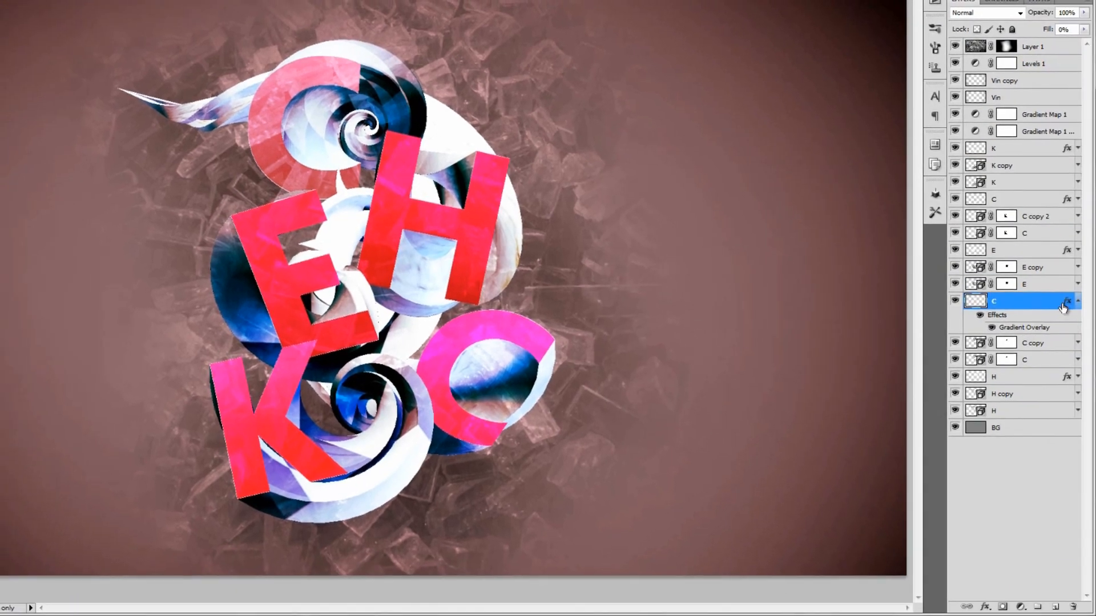
# - Copy the upper C's gradient overlay effect onto the H, E, lower C and K face layers, and review its settings
pyautogui.moveTo(1065, 304); pyautogui.dragTo(1053, 375)
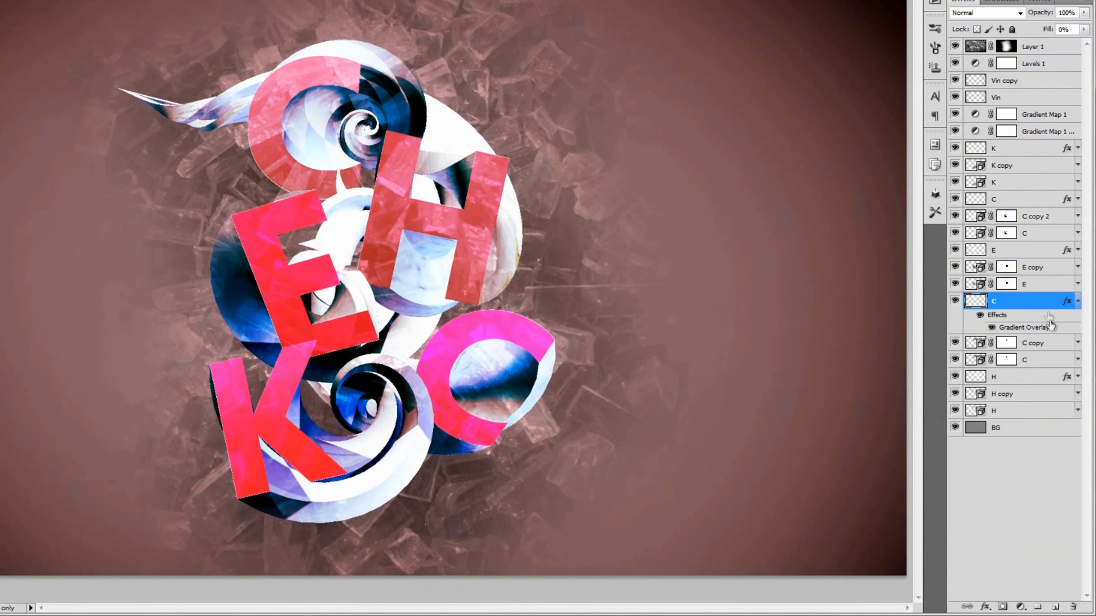
pyautogui.moveTo(1067, 304); pyautogui.dragTo(1065, 156)
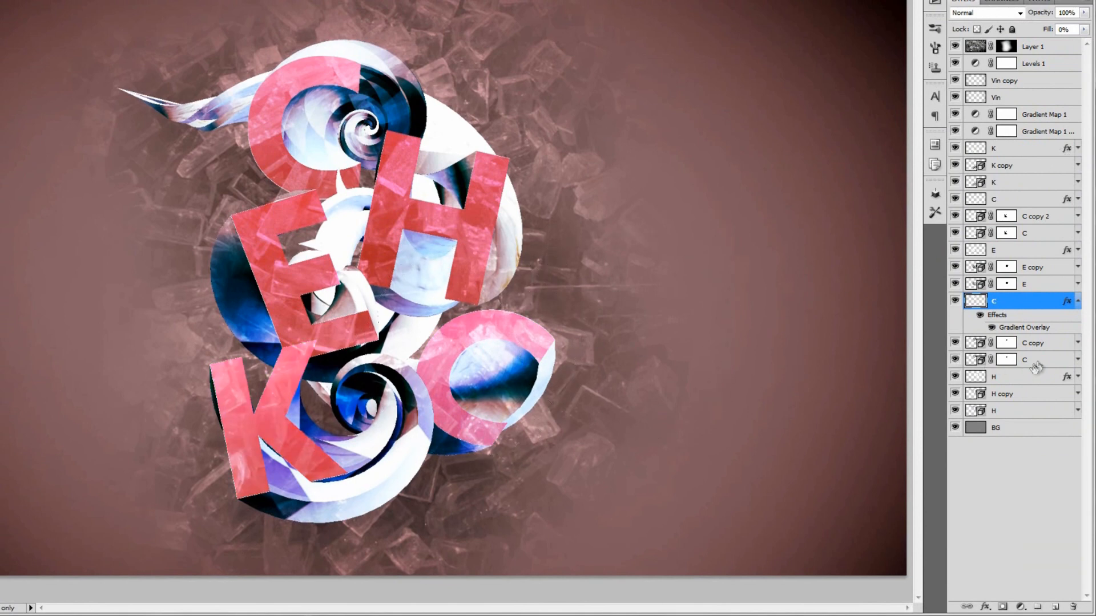
pyautogui.doubleClick(1027, 327)
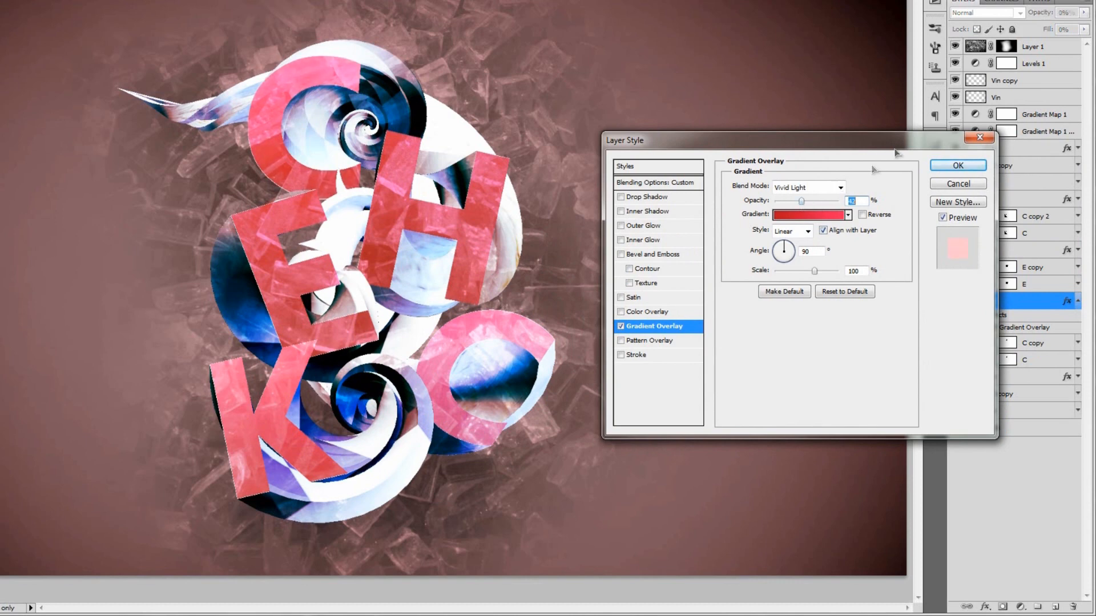
pyautogui.click(947, 166)
# - Copy the upper C's layer style, paste it onto the H, E, lower C and K face layers, and collapse its effects list
pyautogui.rightClick(1016, 301)
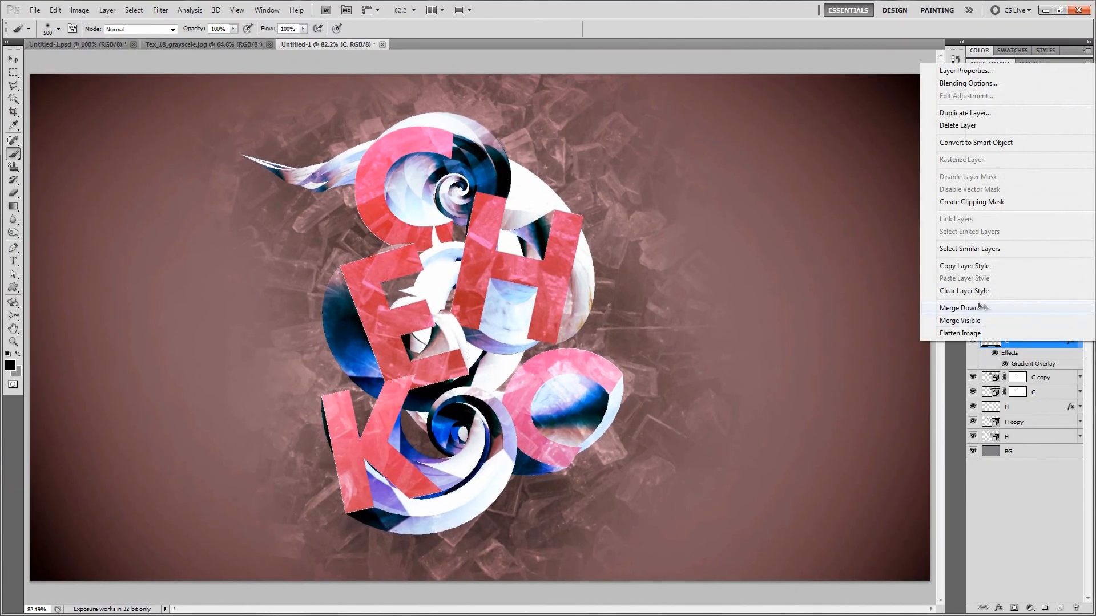
pyautogui.click(970, 266)
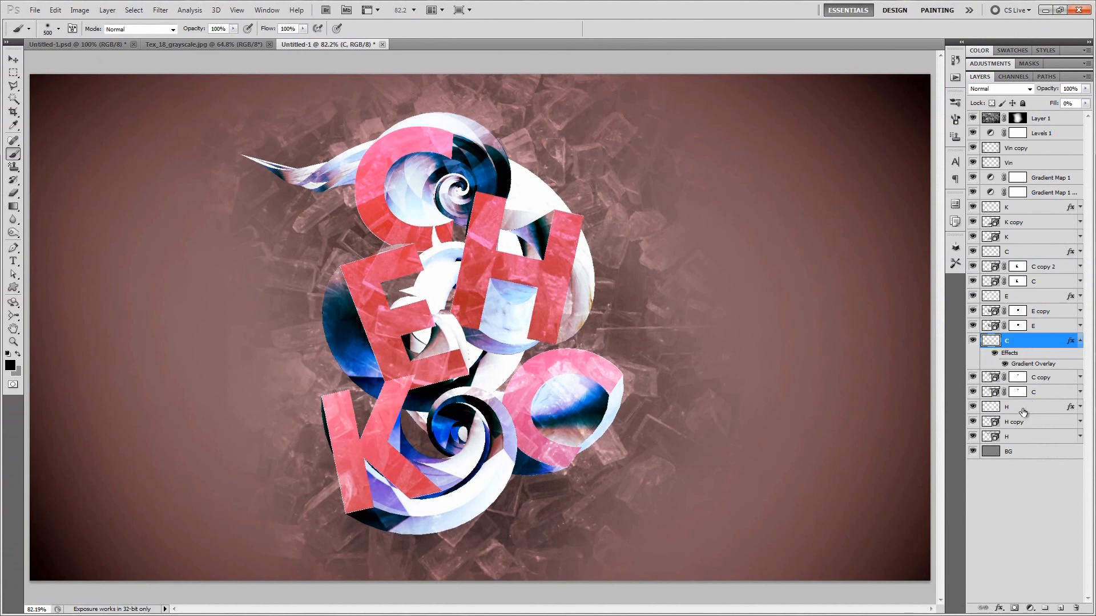
pyautogui.click(1023, 412)
pyautogui.keyDown('ctrl'); pyautogui.click(1024, 296); pyautogui.keyUp('ctrl')
pyautogui.keyDown('ctrl'); pyautogui.click(1023, 252); pyautogui.keyUp('ctrl')
pyautogui.keyDown('ctrl'); pyautogui.click(1019, 209); pyautogui.keyUp('ctrl')
pyautogui.rightClick(1018, 209)
pyautogui.click(974, 423)
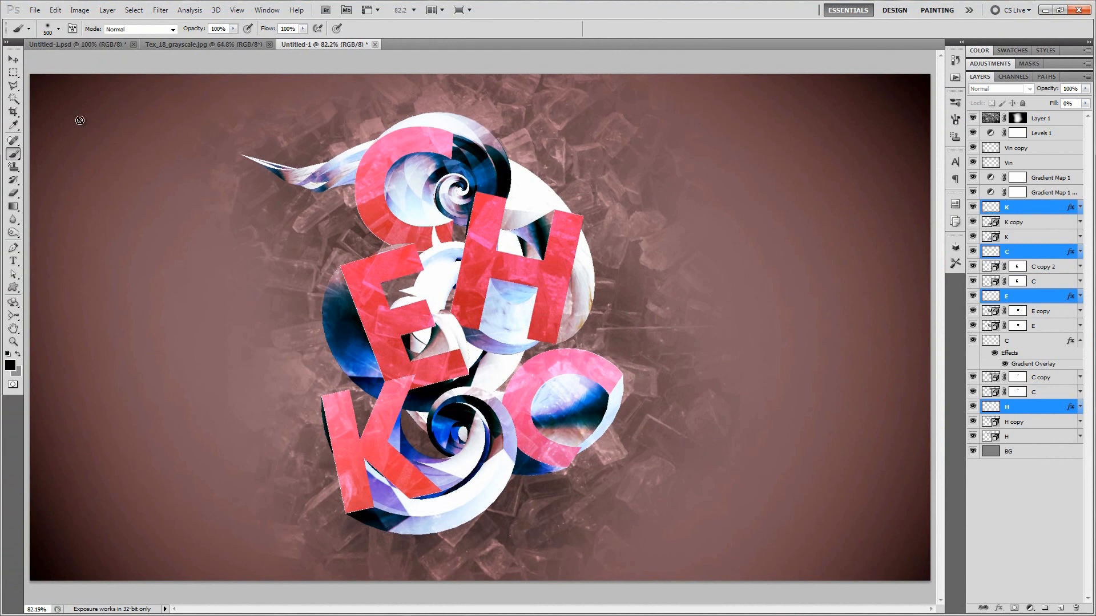
pyautogui.click(13, 59)
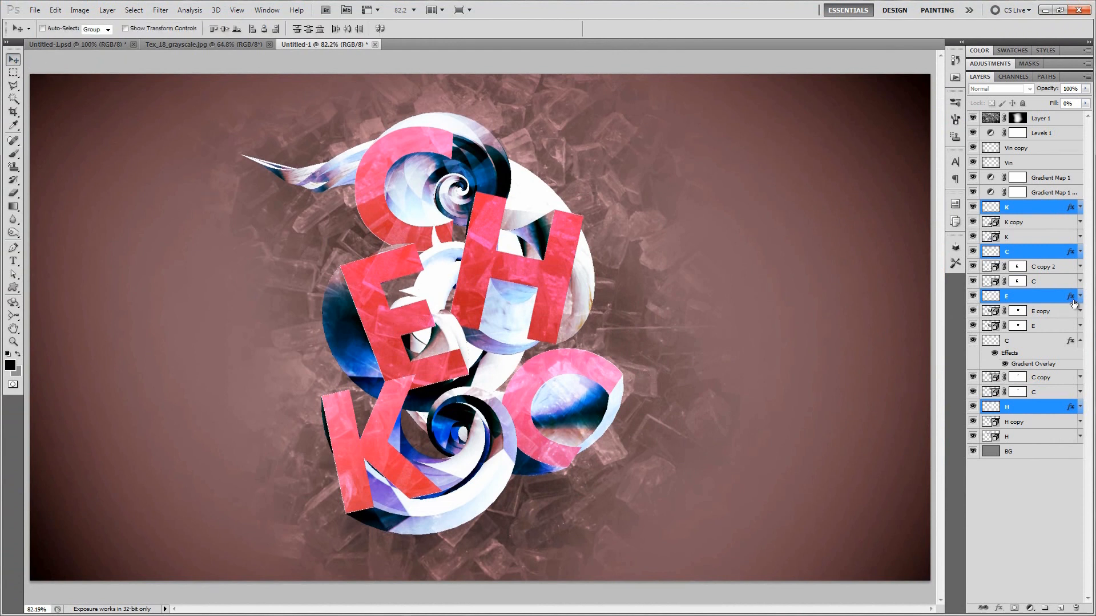
pyautogui.click(1080, 339)
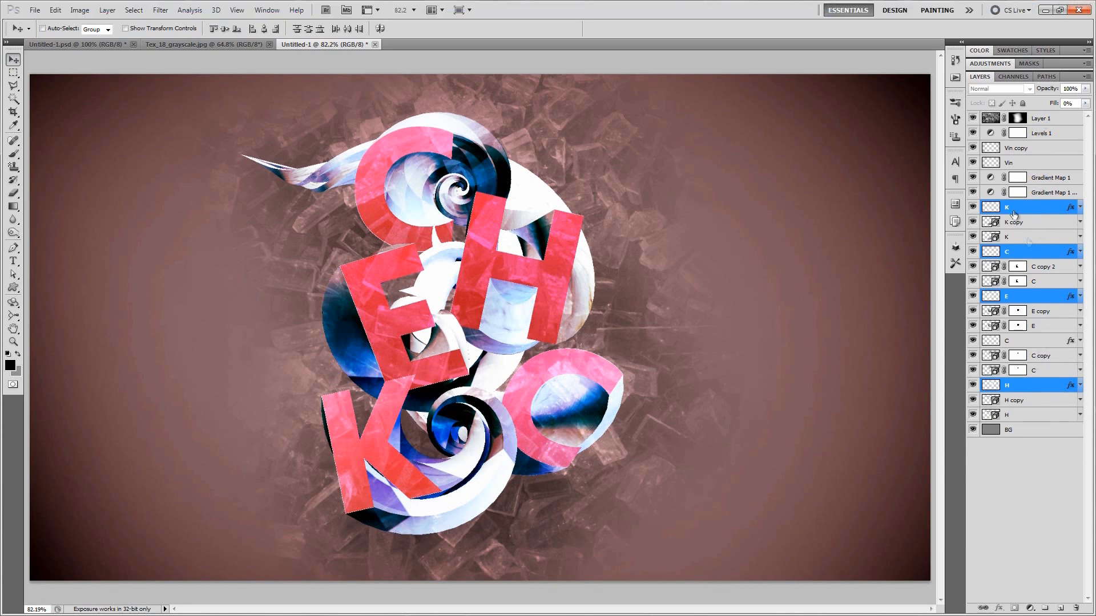
# - Create a new layer above Vin copy and put it in a group named Spotlights
pyautogui.click(1013, 150)
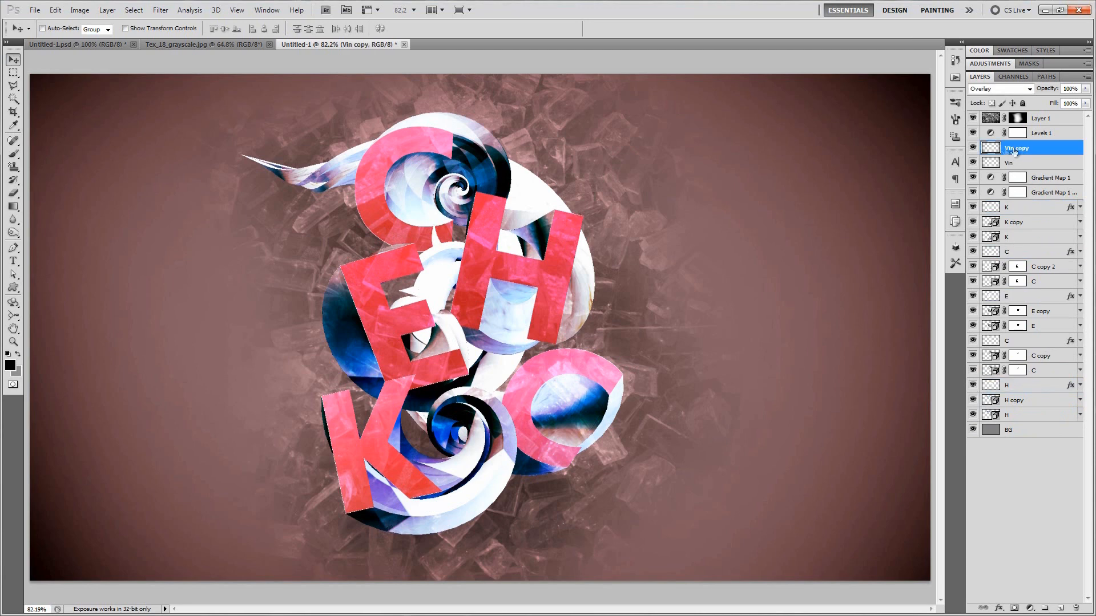
pyautogui.click(1059, 608)
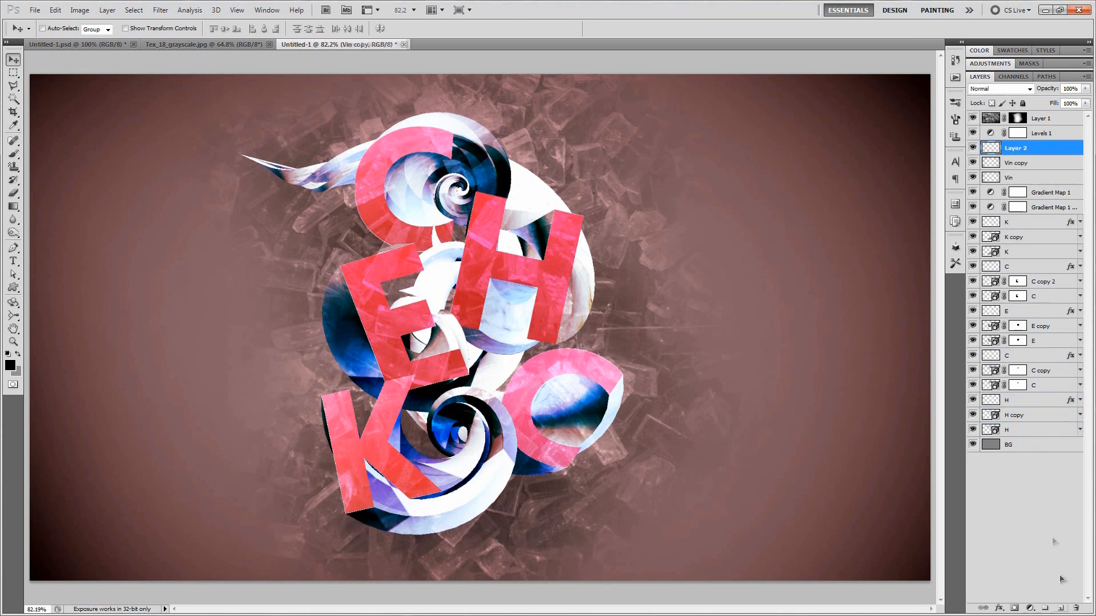
pyautogui.hotkey('ctrl', 'g')
pyautogui.doubleClick(1021, 149)
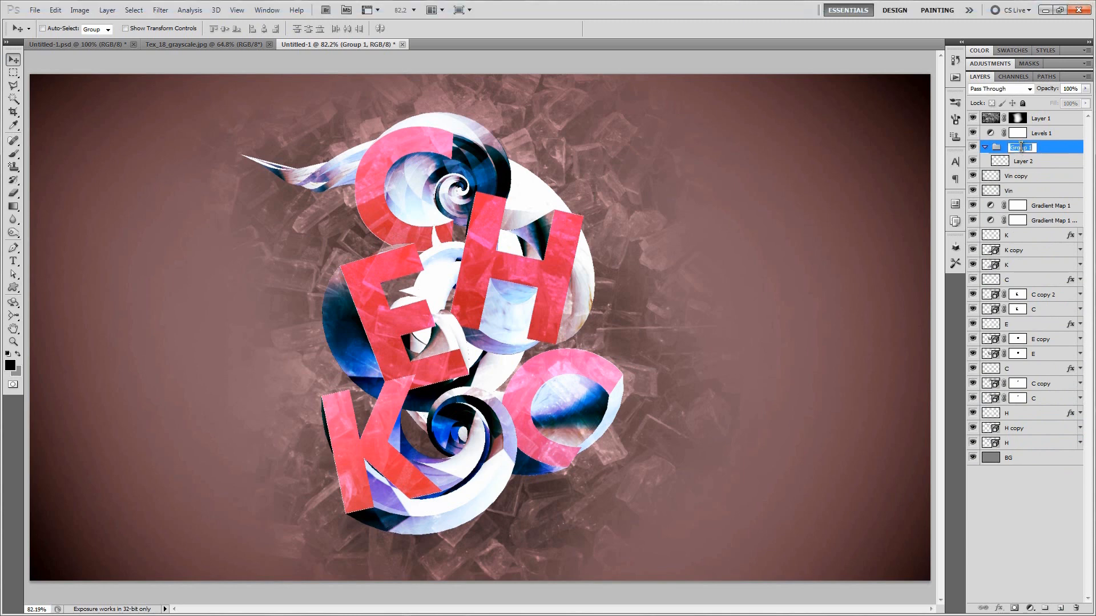
pyautogui.write('Spotlights')
pyautogui.press('Return')
pyautogui.click(1034, 163)
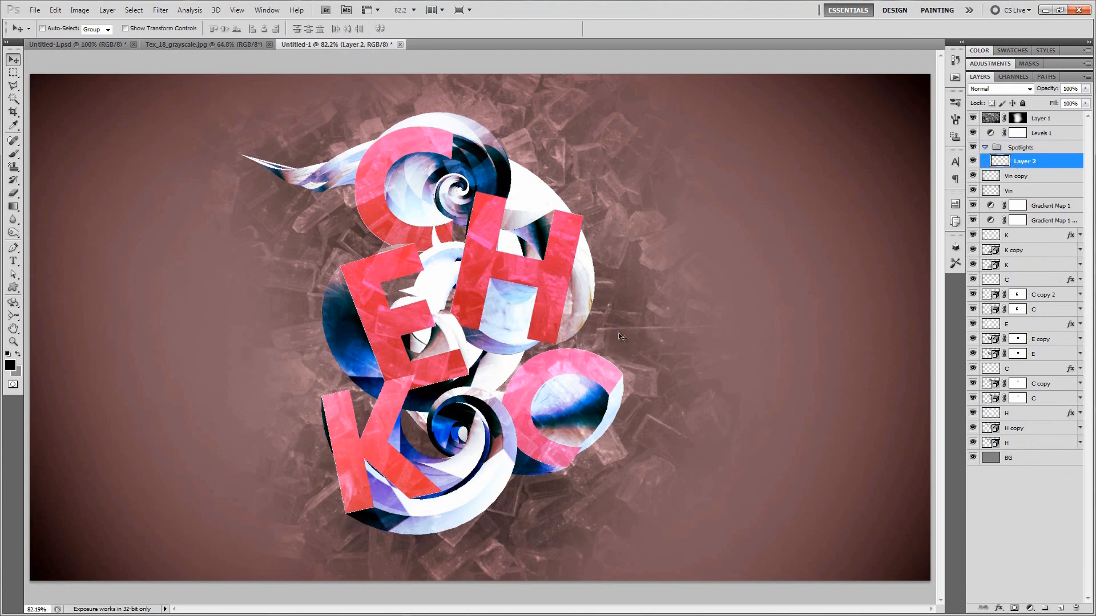
# - Paint a soft white (ffffff) spot at the H's upper inner corner on Layer 2 with an 80 px brush
pyautogui.press('b')
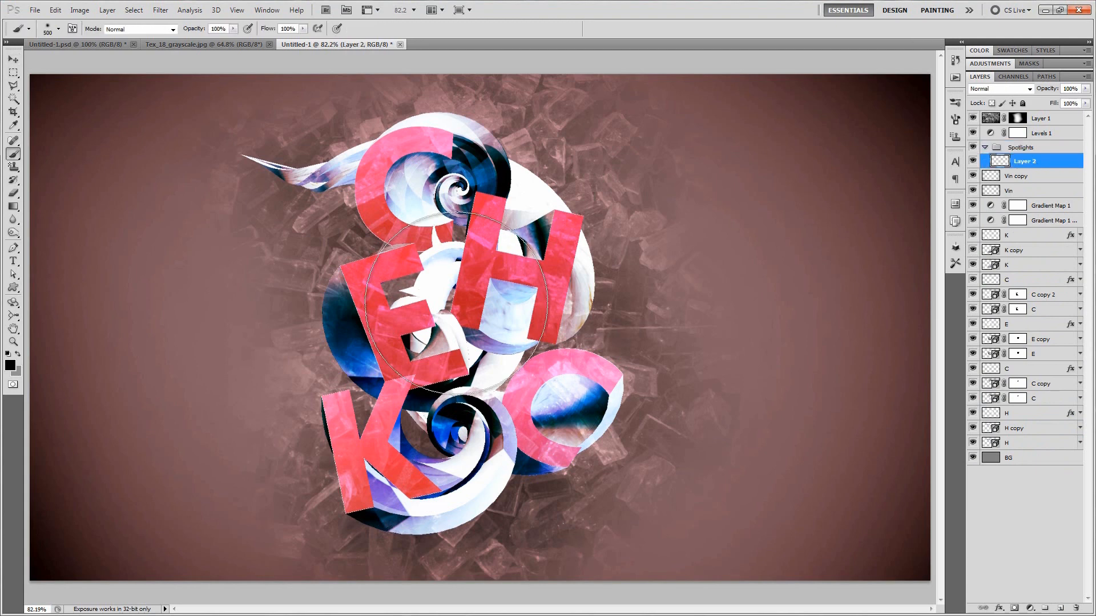
pyautogui.click(11, 366)
pyautogui.moveTo(557, 287); pyautogui.dragTo(481, 212)
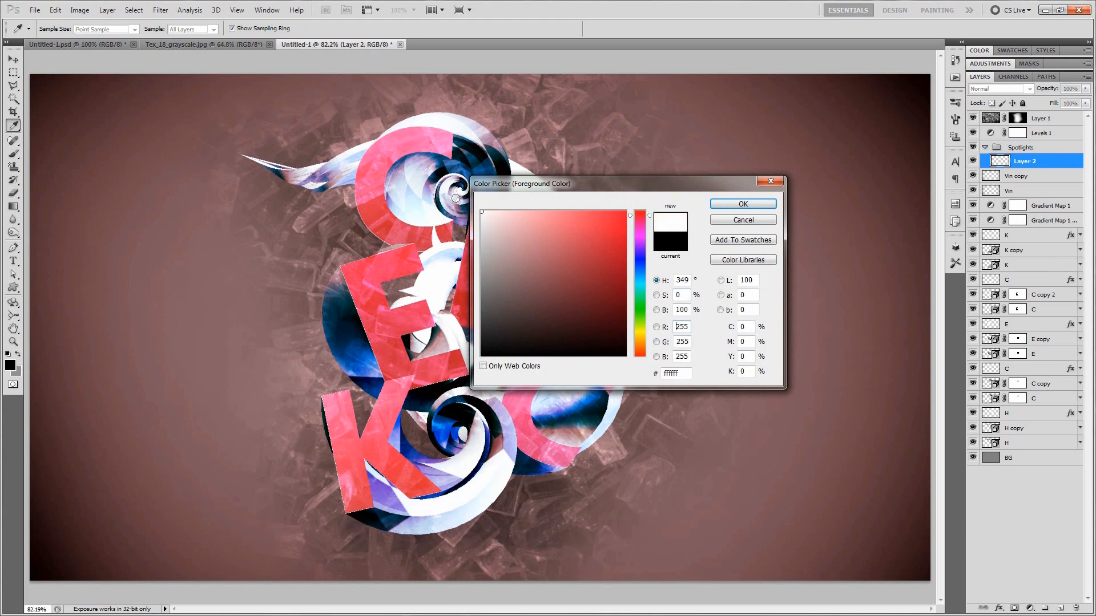
pyautogui.click(722, 205)
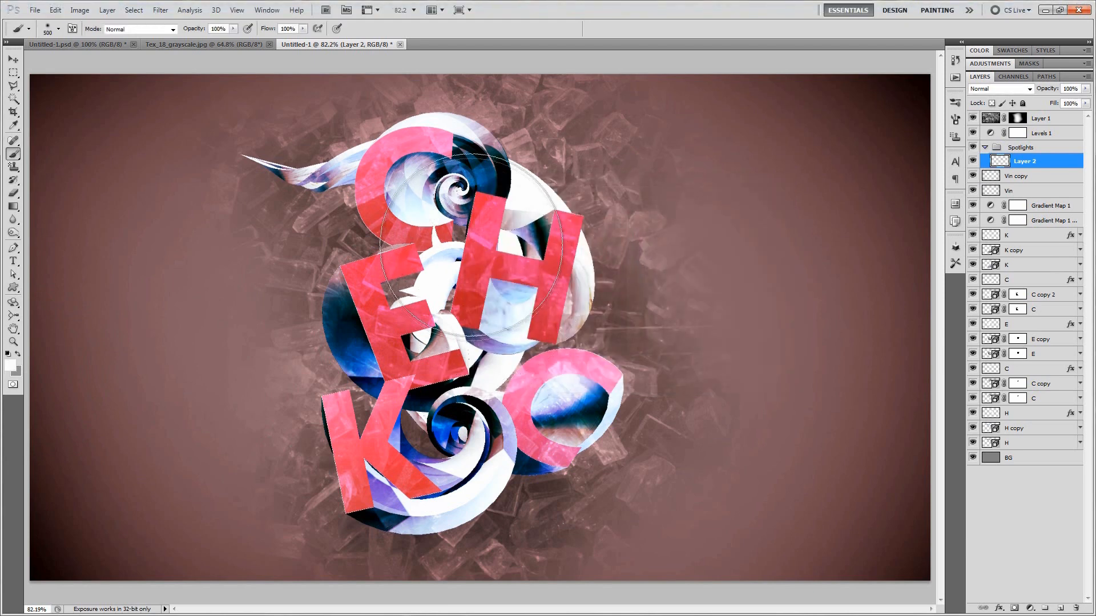
pyautogui.press('[')
pyautogui.press('[')
pyautogui.press('[')
pyautogui.press('[')
pyautogui.press('[')
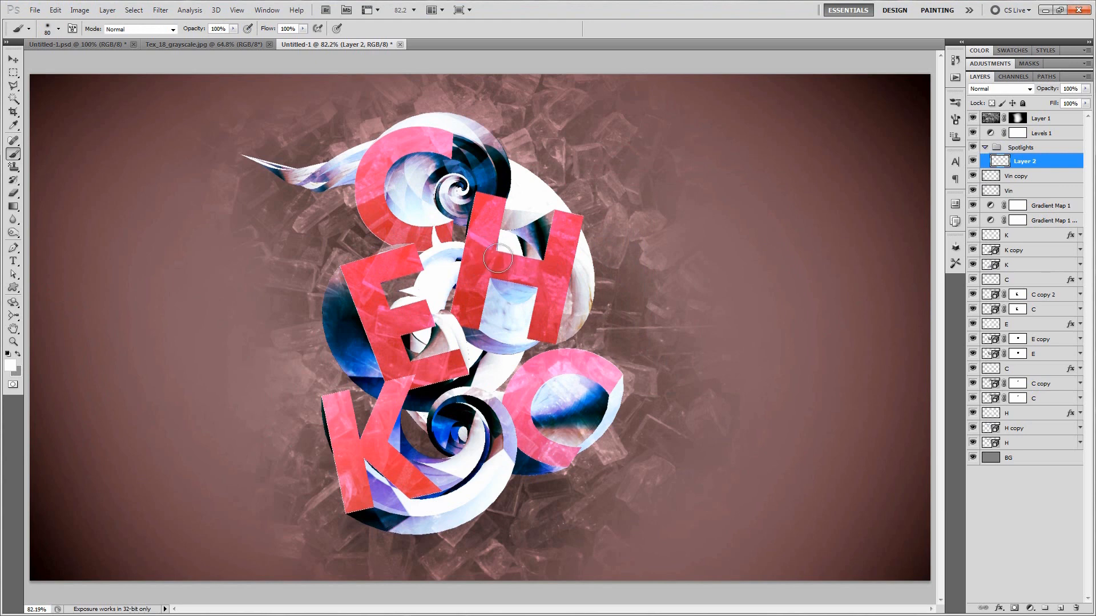
pyautogui.scroll(3, 412, 203)
pyautogui.scroll(5, 412, 203)
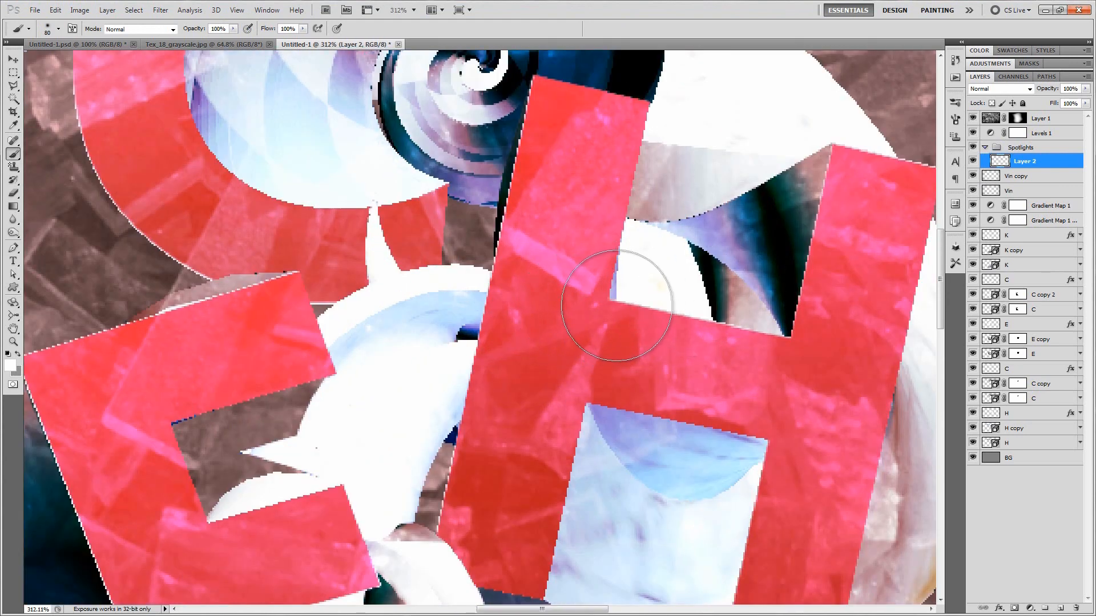
pyautogui.click(610, 301)
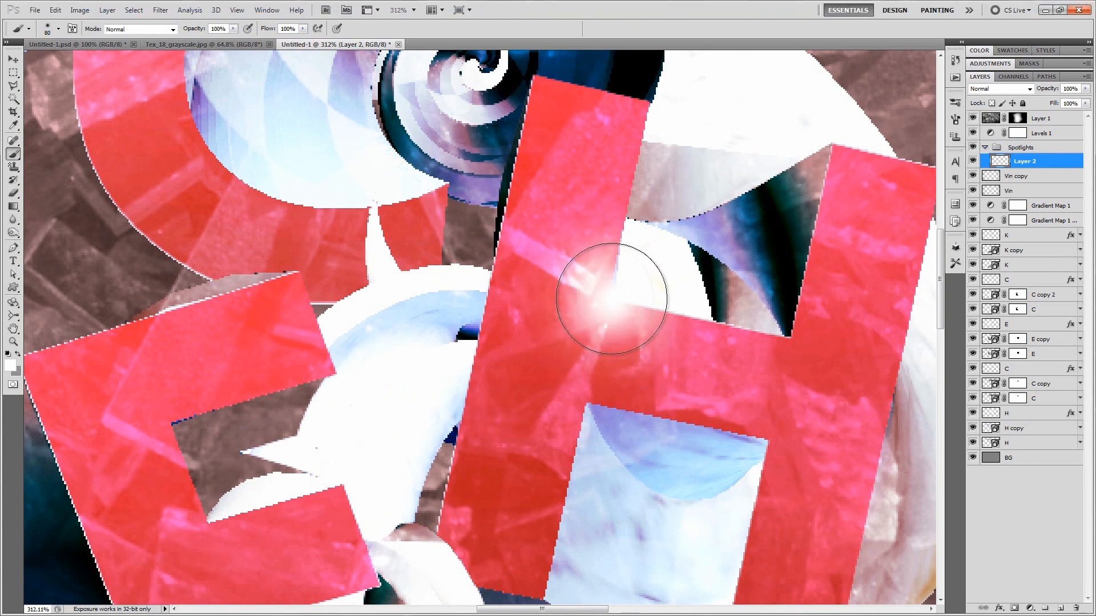
# - Set Layer 2's blending mode to Overlay, and undo the trial move of the white spot
pyautogui.click(985, 89)
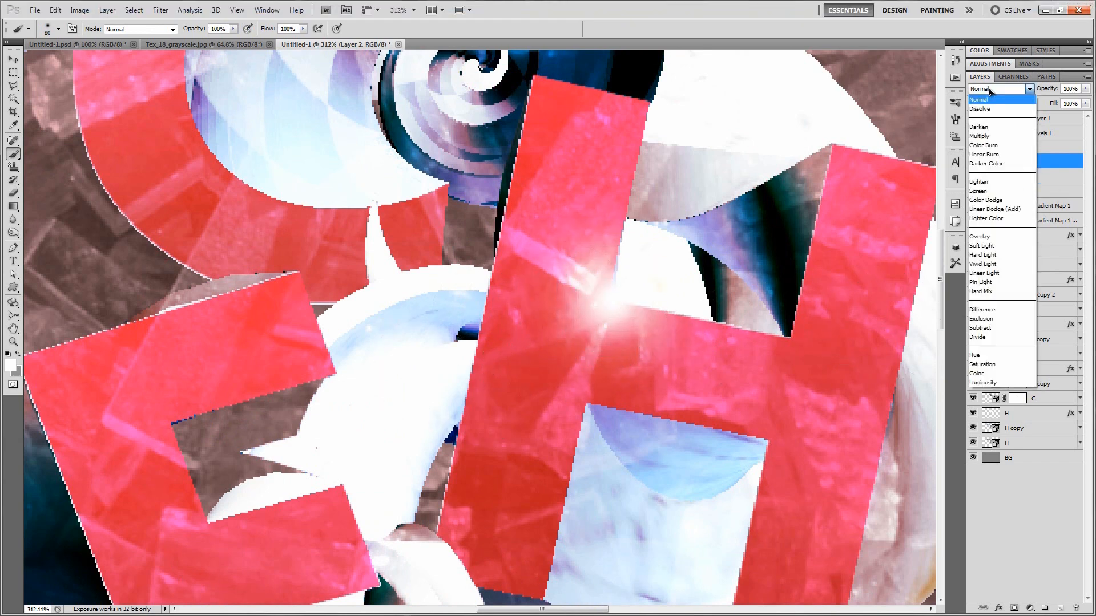
pyautogui.click(989, 236)
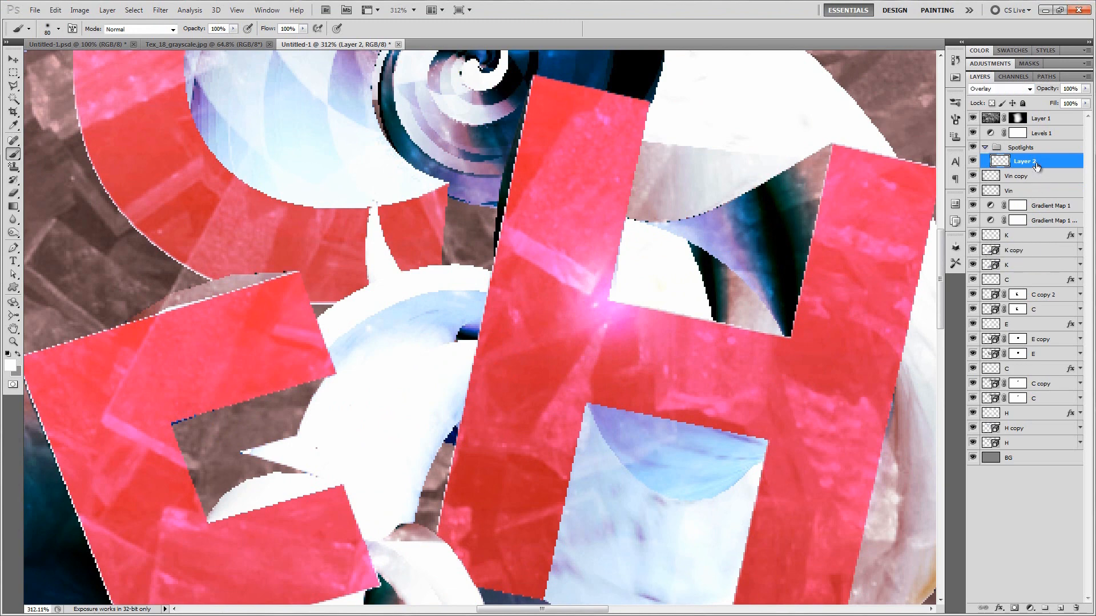
pyautogui.press('v')
pyautogui.moveTo(607, 313); pyautogui.dragTo(630, 294)
pyautogui.hotkey('ctrl', 'z')
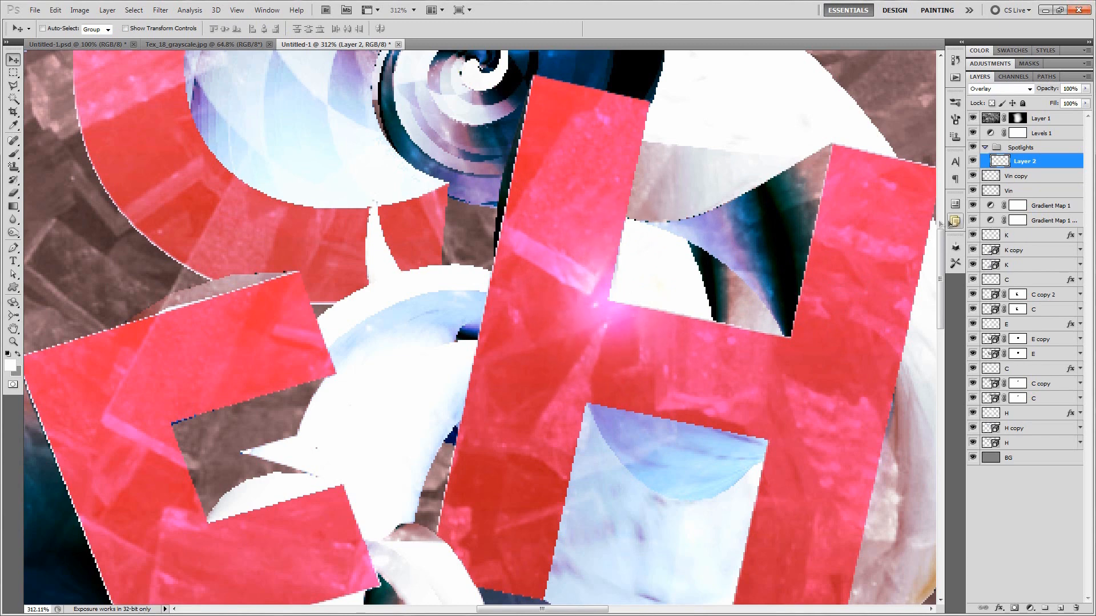
# - Duplicate Layer 2 and scale the copy down around its centre to brighten the core of the H's spotlight
pyautogui.hotkey('ctrl', 'j')
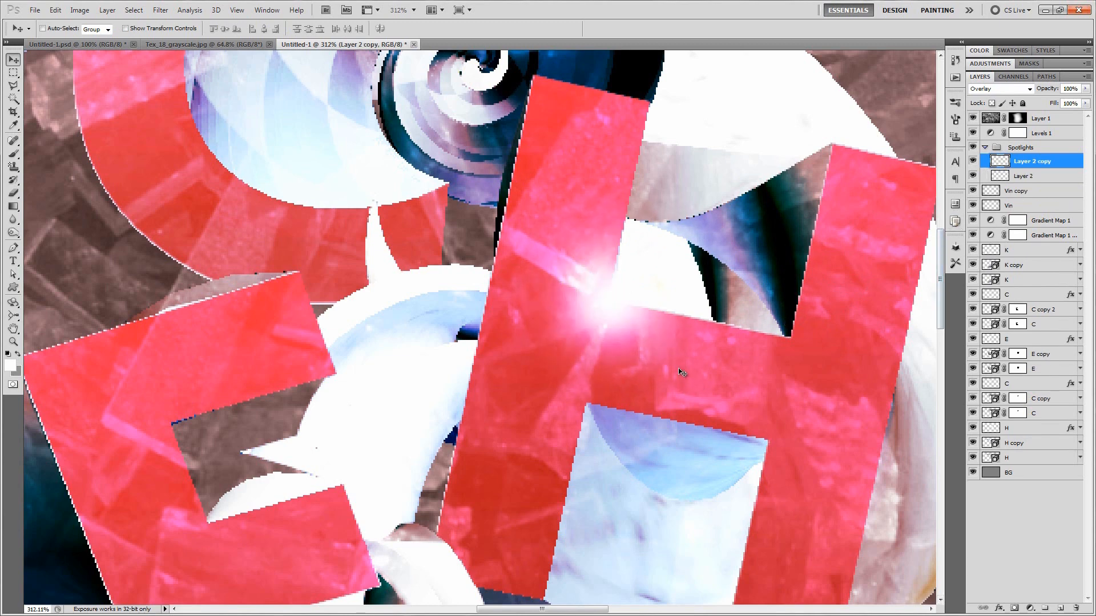
pyautogui.hotkey('ctrl', 't')
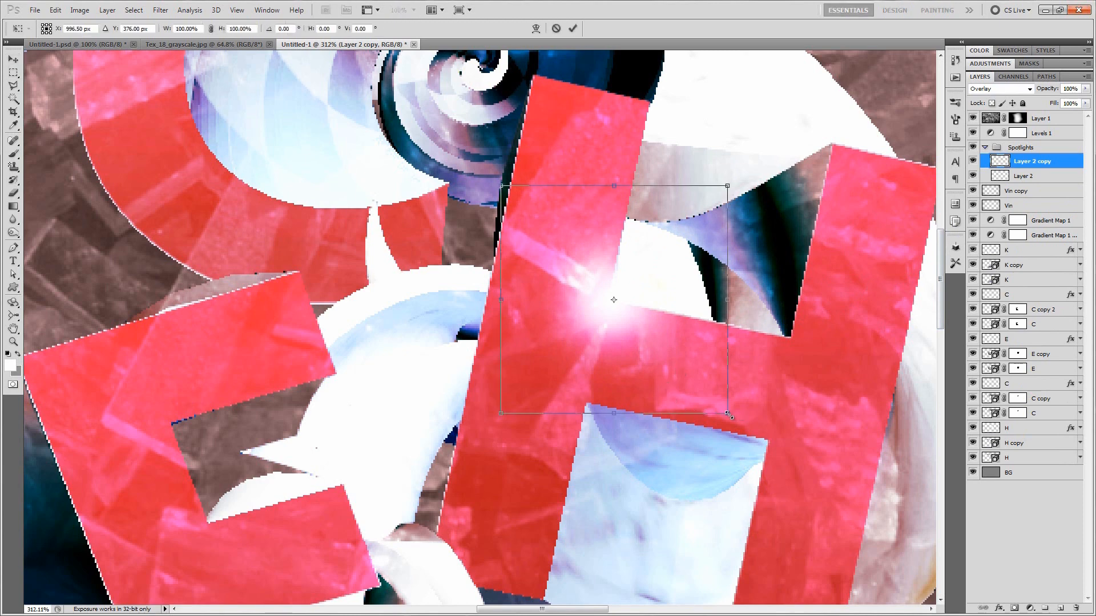
pyautogui.moveTo(728, 413); pyautogui.dragTo(701, 377)
pyautogui.press('Return')
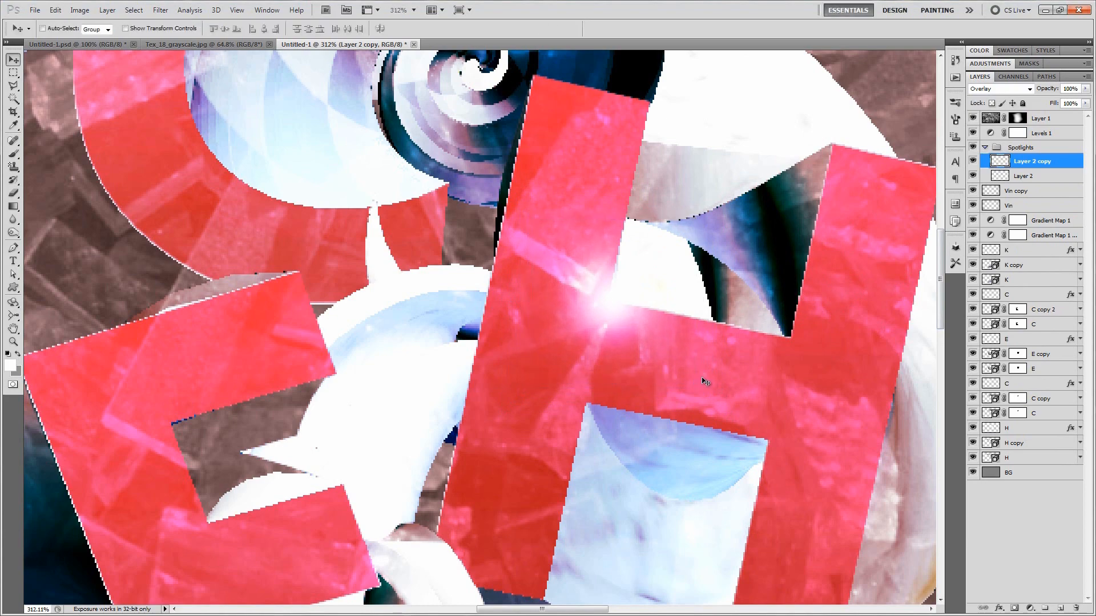
# - Copy both of the H's spotlight layers onto the inner corner at the upper C's top end
pyautogui.scroll(-3, 693, 379)
pyautogui.scroll(-1, 691, 380)
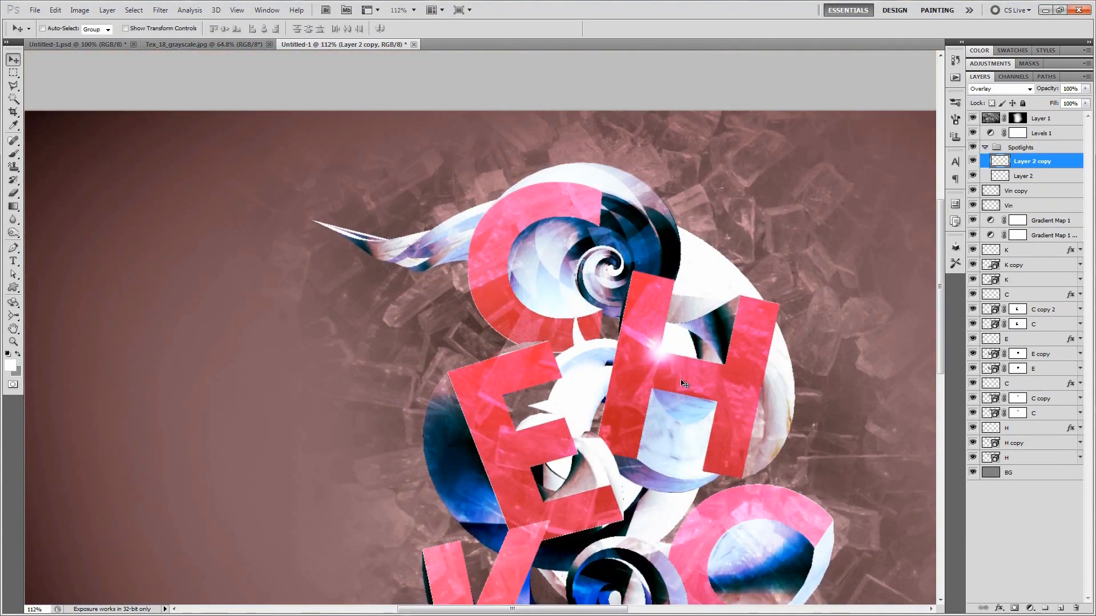
pyautogui.moveTo(720, 403); pyautogui.dragTo(625, 331)
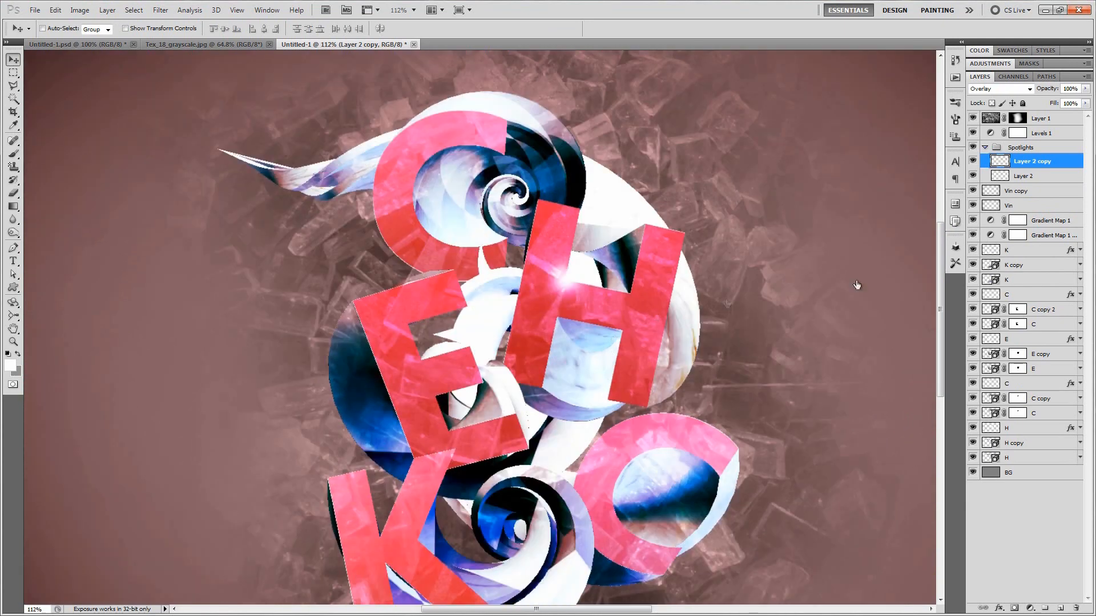
pyautogui.keyDown('shift'); pyautogui.click(1045, 177); pyautogui.keyUp('shift')
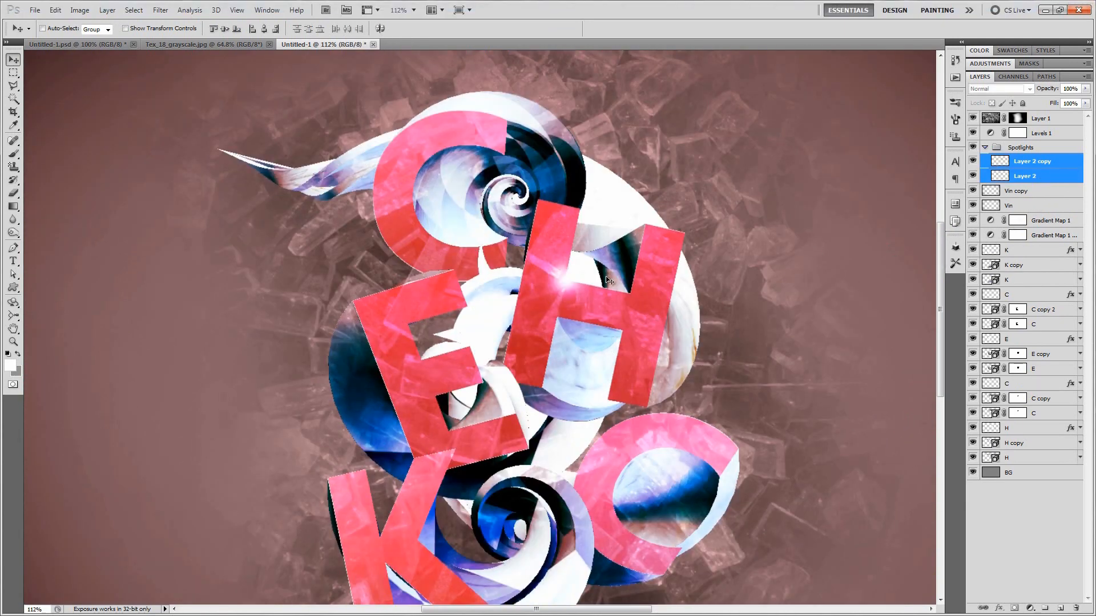
pyautogui.moveTo(568, 286); pyautogui.dragTo(541, 158)
# - Scale the two spotlight copies on the upper C to 61.06% around their centre
pyautogui.scroll(5, 485, 149)
pyautogui.scroll(4, 538, 167)
pyautogui.scroll(-1, 538, 163)
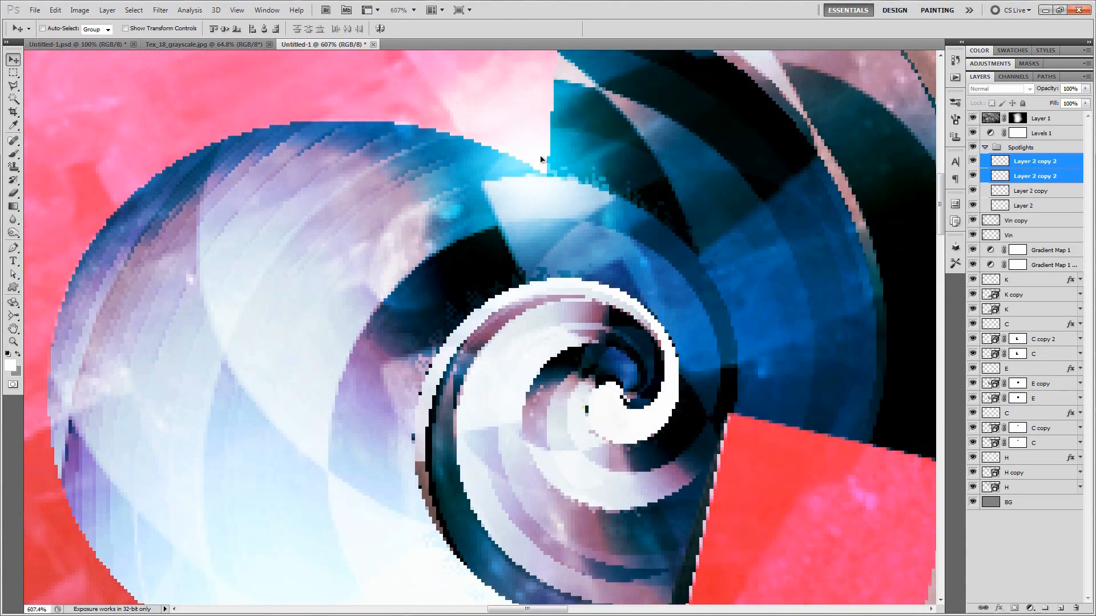
pyautogui.hotkey('ctrl', 't')
pyautogui.scroll(-3, 653, 298)
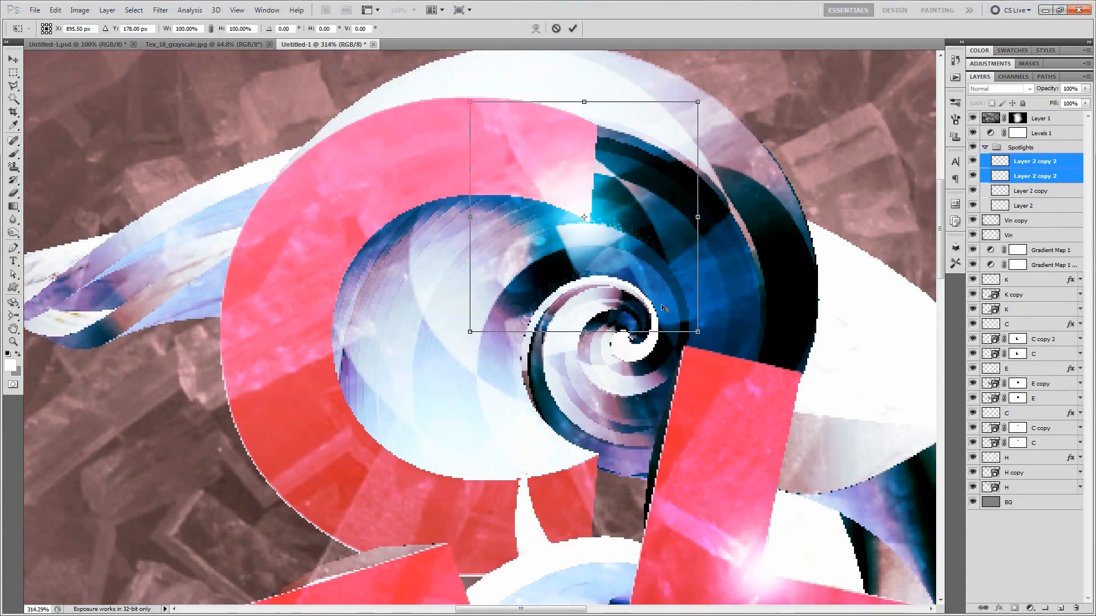
pyautogui.moveTo(693, 334); pyautogui.dragTo(660, 283)
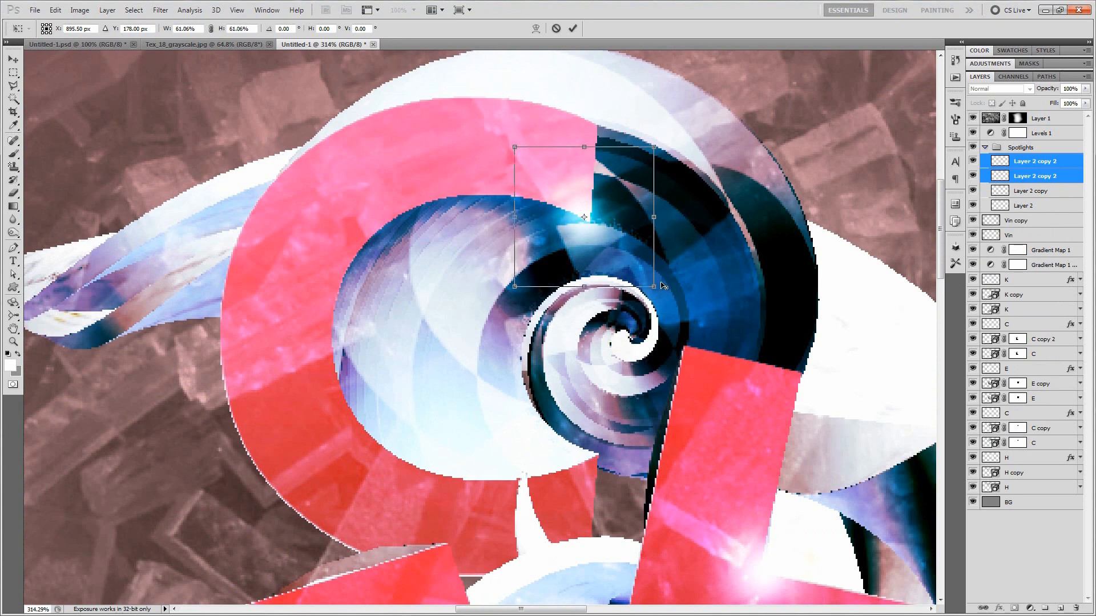
pyautogui.press('Return')
# - Duplicate the topmost spotlight layer on the upper C and scale the duplicate down around its centre
pyautogui.scroll(-2, 662, 264)
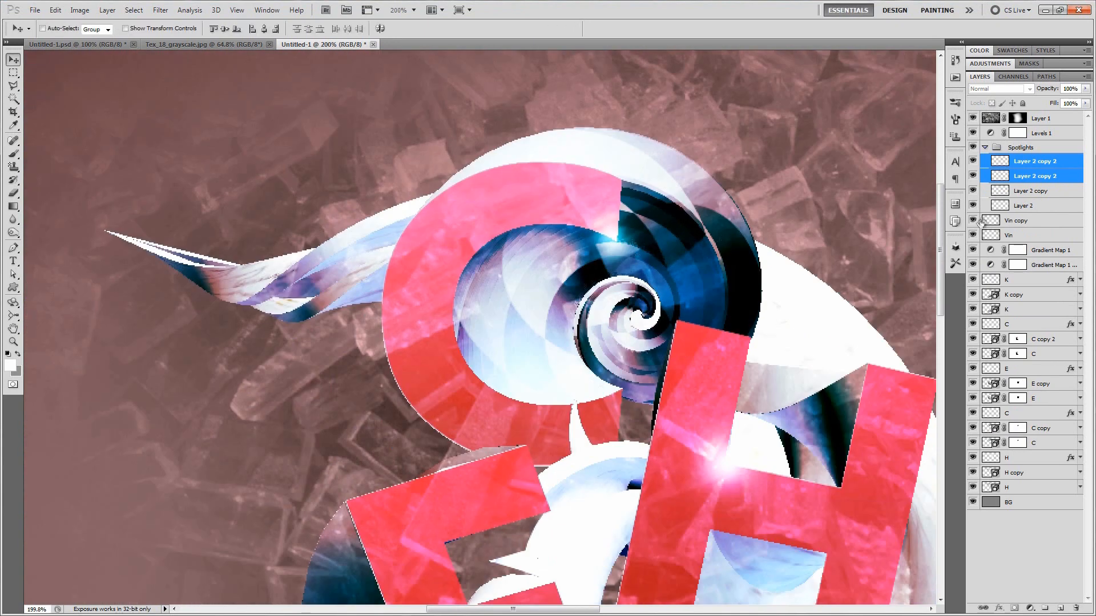
pyautogui.click(1026, 162)
pyautogui.hotkey('ctrl', 'j')
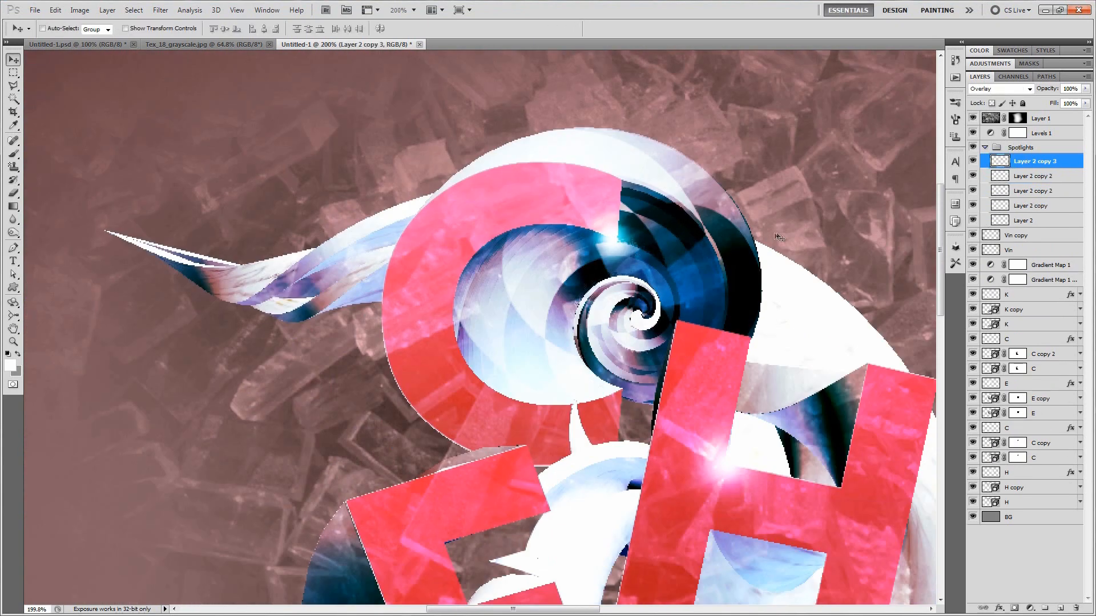
pyautogui.hotkey('ctrl', 't')
pyautogui.scroll(5, 664, 299)
pyautogui.moveTo(687, 308); pyautogui.dragTo(656, 243)
pyautogui.press('Return')
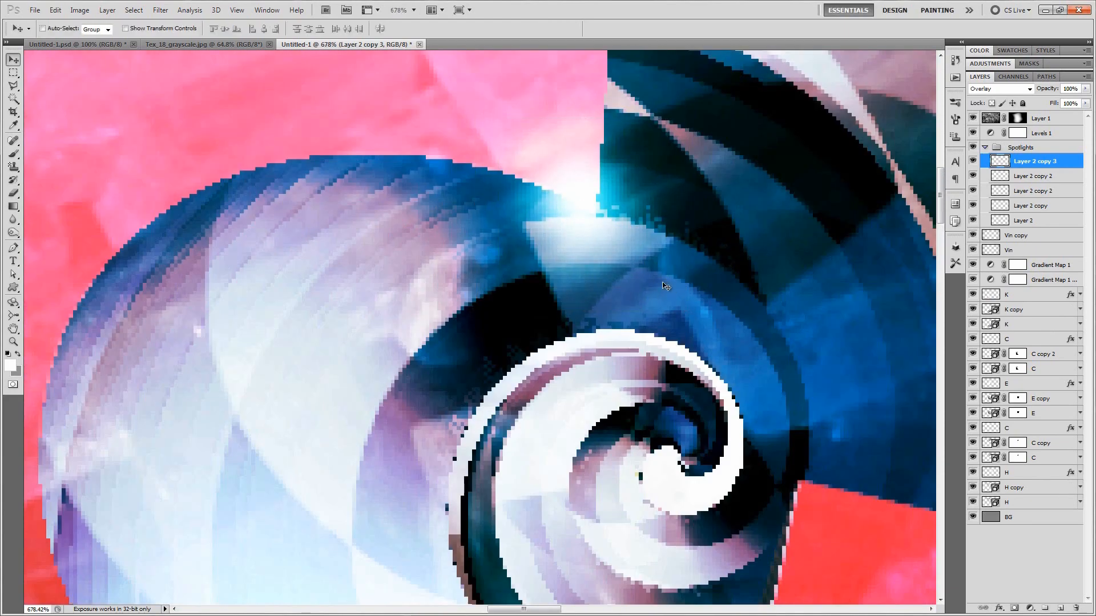
# - Copy Layer 2 and Layer 2 copy from the H onto the E's inner corner above its middle arm
pyautogui.click(1027, 221)
pyautogui.keyDown('shift'); pyautogui.click(1030, 206); pyautogui.keyUp('shift')
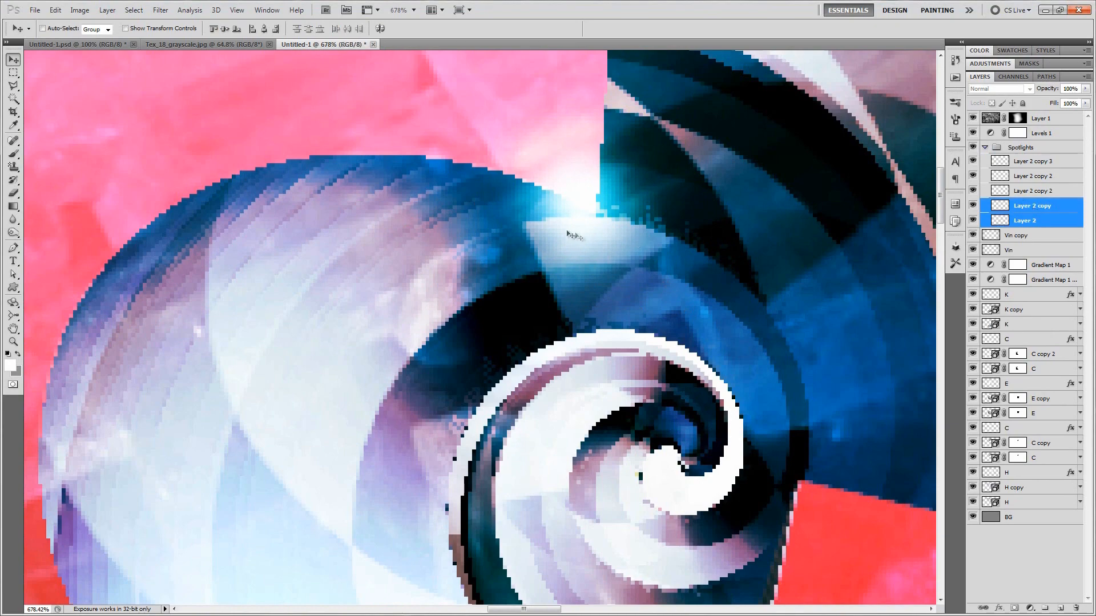
pyautogui.scroll(-5, 574, 234)
pyautogui.moveTo(683, 414); pyautogui.dragTo(631, 202)
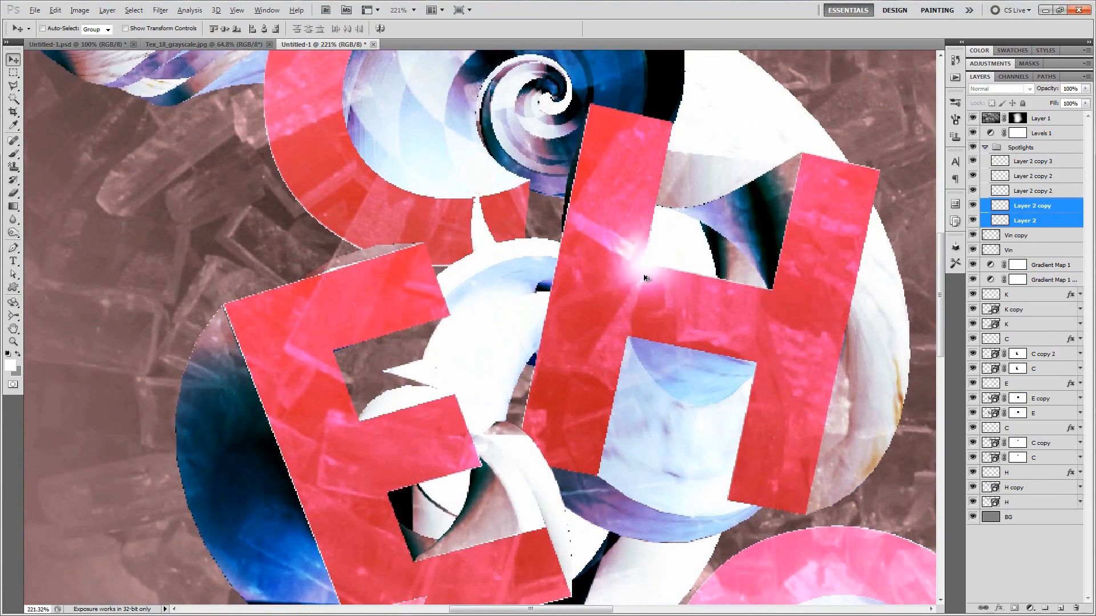
pyautogui.moveTo(333, 407); pyautogui.dragTo(358, 421)
pyautogui.keyDown('alt'); pyautogui.click(358, 421); pyautogui.keyUp('alt')
pyautogui.scroll(5, 356, 421)
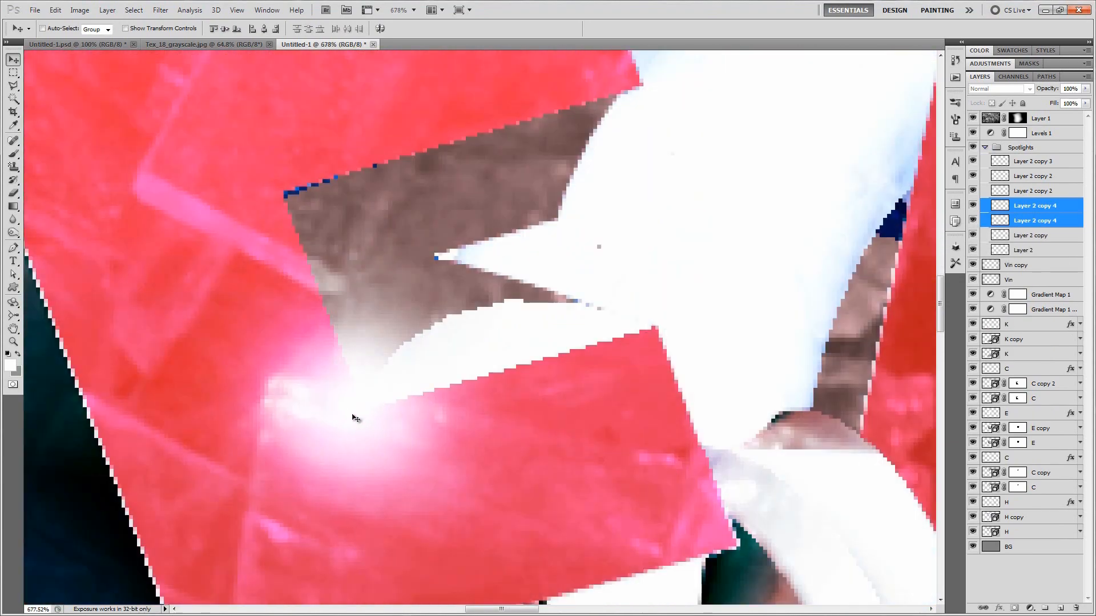
# - Copy the E's spotlight pair onto the upper corner at the end of the E's bottom arm
pyautogui.scroll(-9, 360, 420)
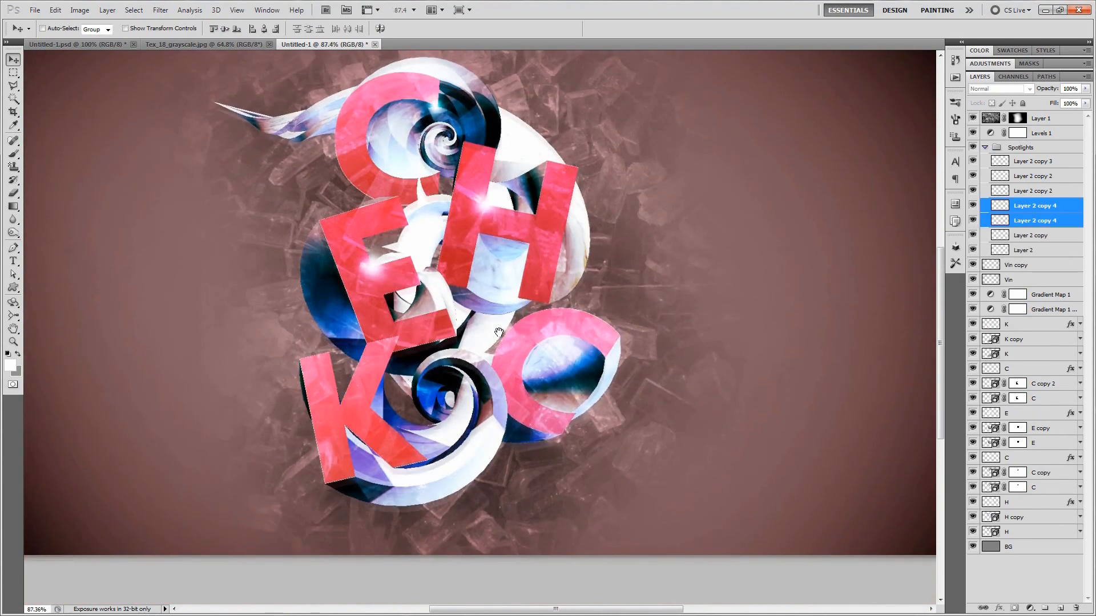
pyautogui.moveTo(365, 243); pyautogui.dragTo(362, 240)
pyautogui.hotkey('ctrl', 'j')
pyautogui.scroll(8, 441, 288)
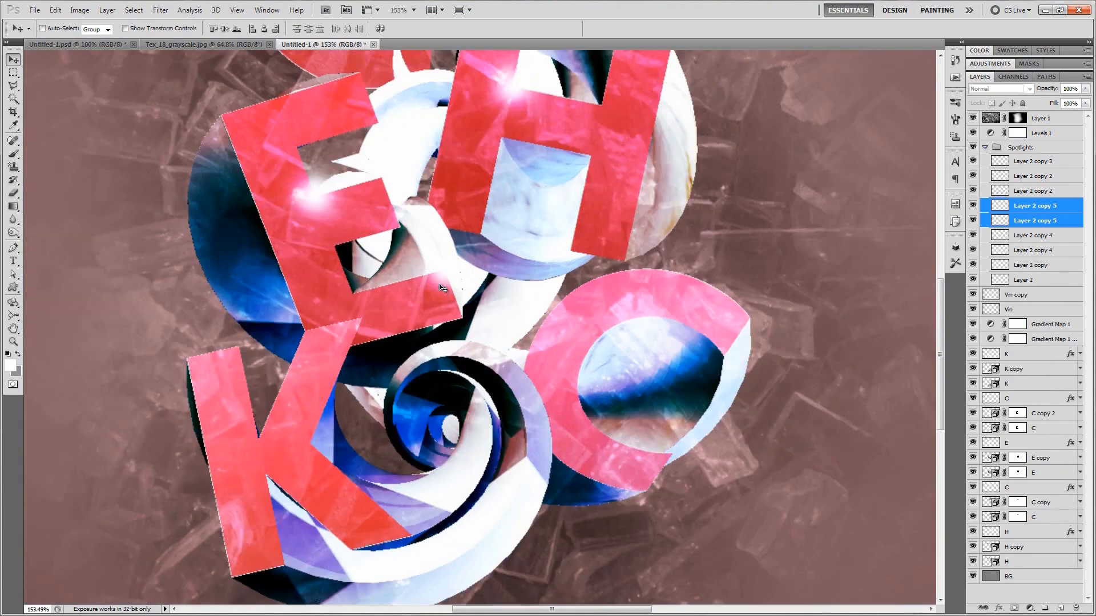
# - Copy the spotlight pair from the E's bottom arm to the K's inner junction, scaled to 70.42% and nudged into the corner
pyautogui.scroll(-5, 451, 269)
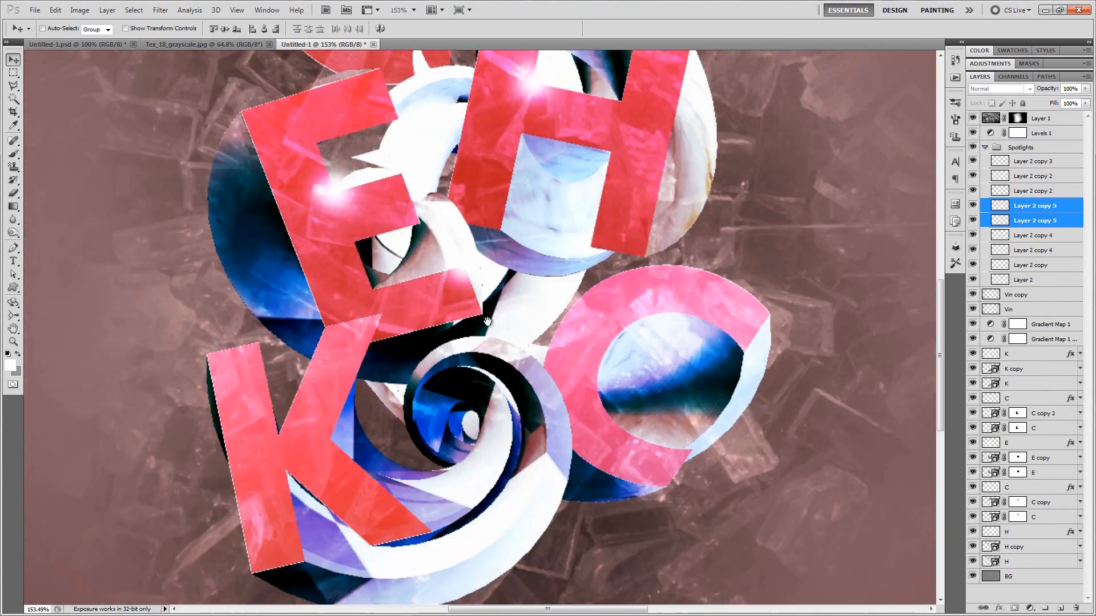
pyautogui.moveTo(469, 292); pyautogui.dragTo(354, 440)
pyautogui.scroll(3, 353, 445)
pyautogui.scroll(3, 352, 444)
pyautogui.hotkey('ctrl', 't')
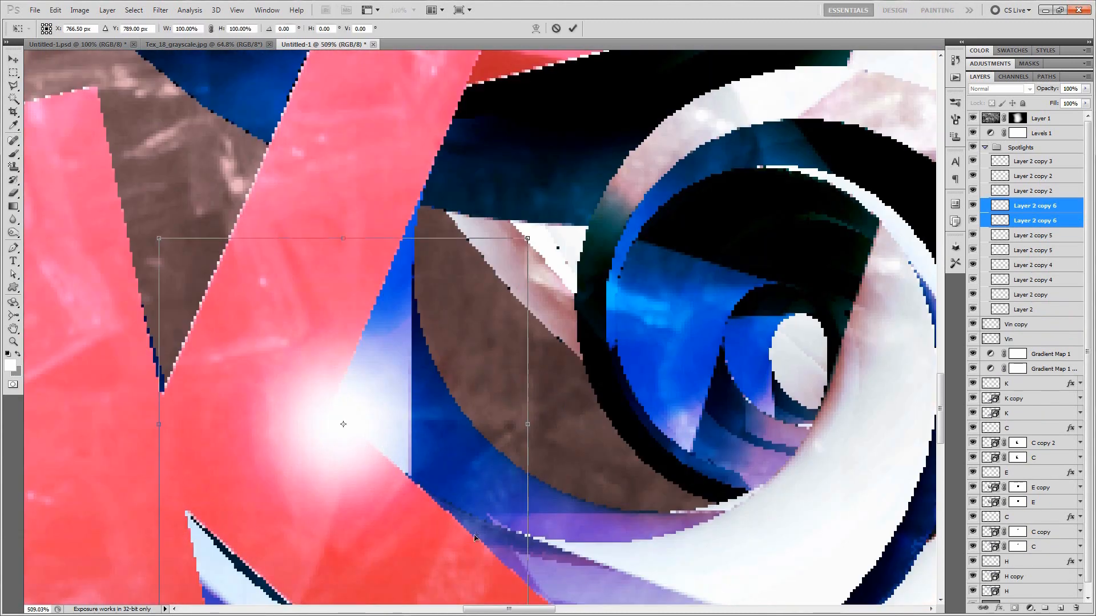
pyautogui.moveTo(527, 238); pyautogui.dragTo(470, 283)
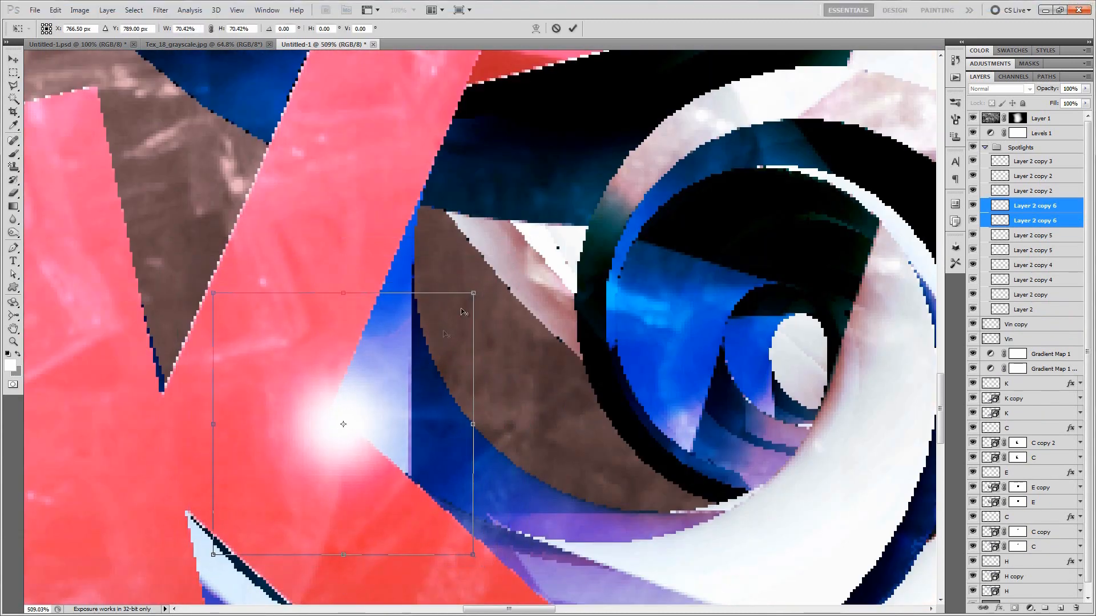
pyautogui.moveTo(382, 384); pyautogui.dragTo(379, 383)
pyautogui.press('Return')
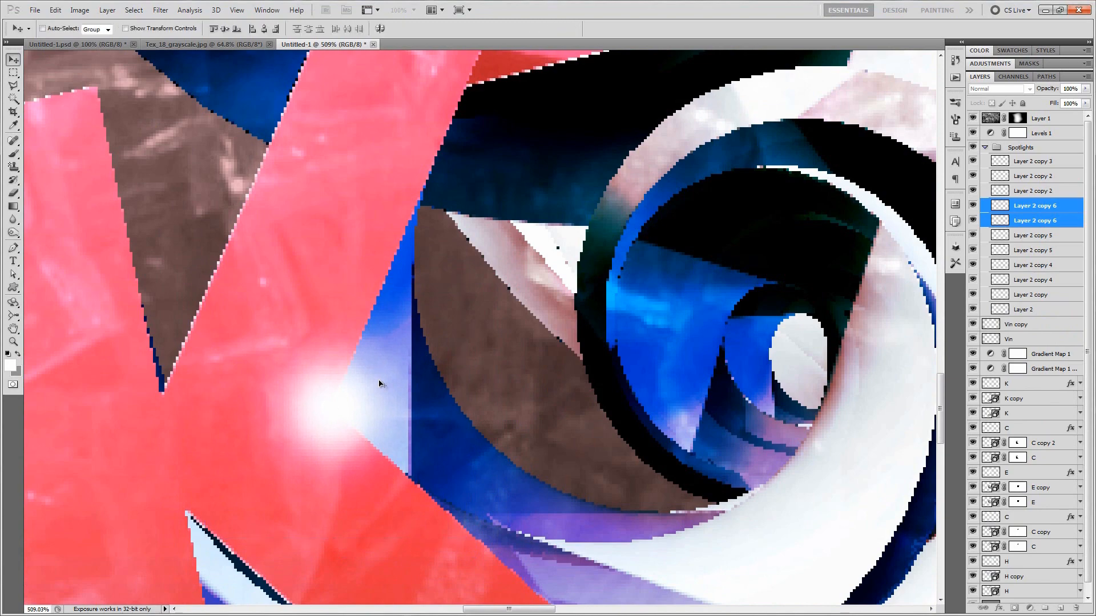
# - Reduce the opacity of the upper spotlight layer at the K's inner junction to 39%
pyautogui.scroll(-3, 420, 314)
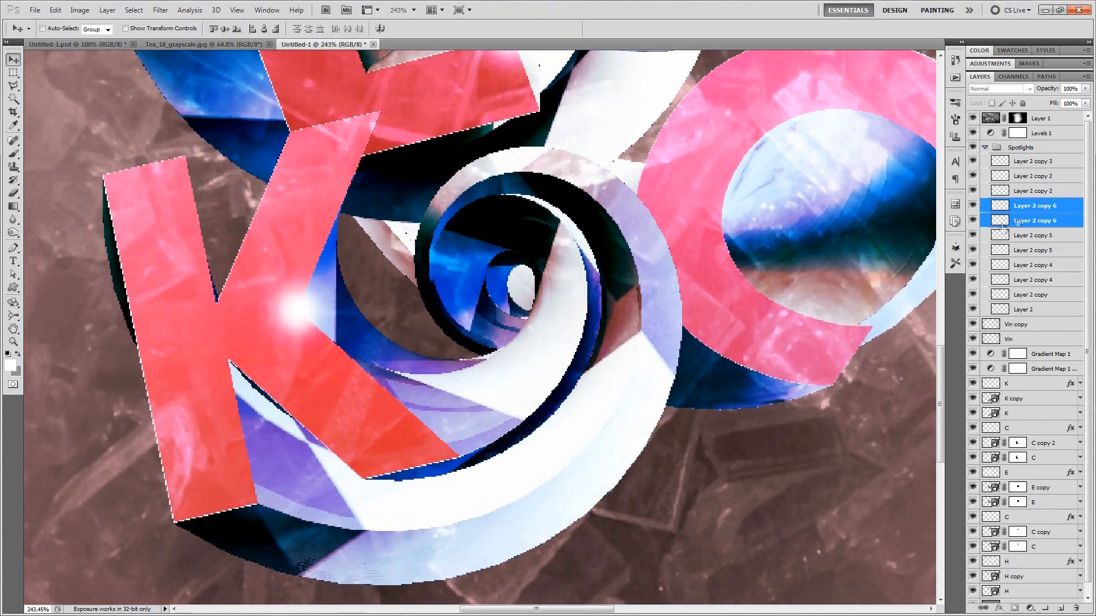
pyautogui.click(1034, 206)
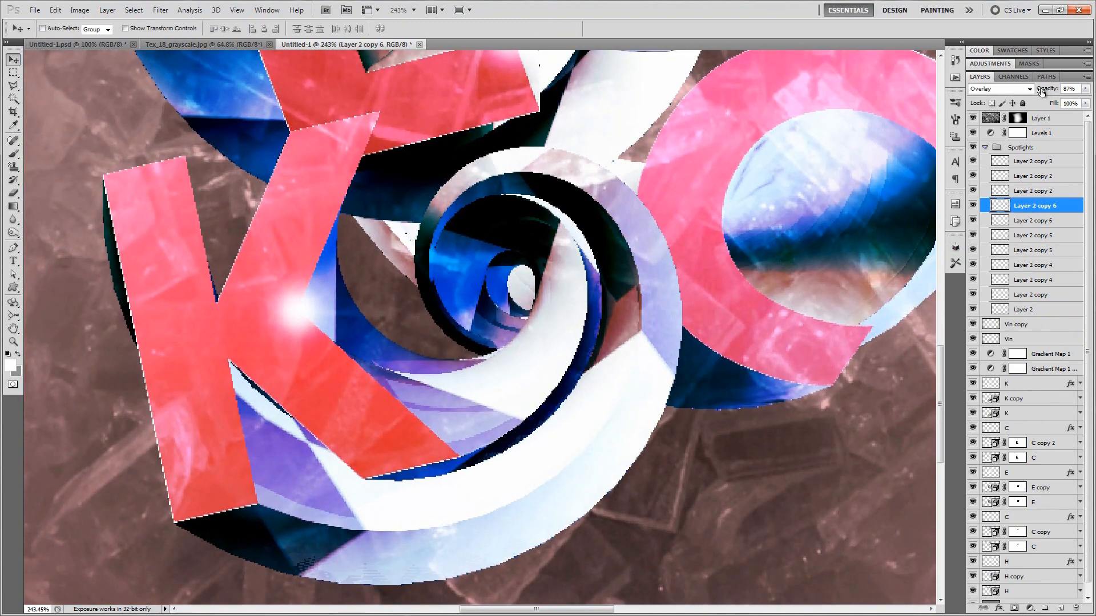
pyautogui.moveTo(1026, 93)
pyautogui.mouseDown()
pyautogui.moveTo(988, 97)
pyautogui.moveTo(1015, 98)
pyautogui.mouseUp()
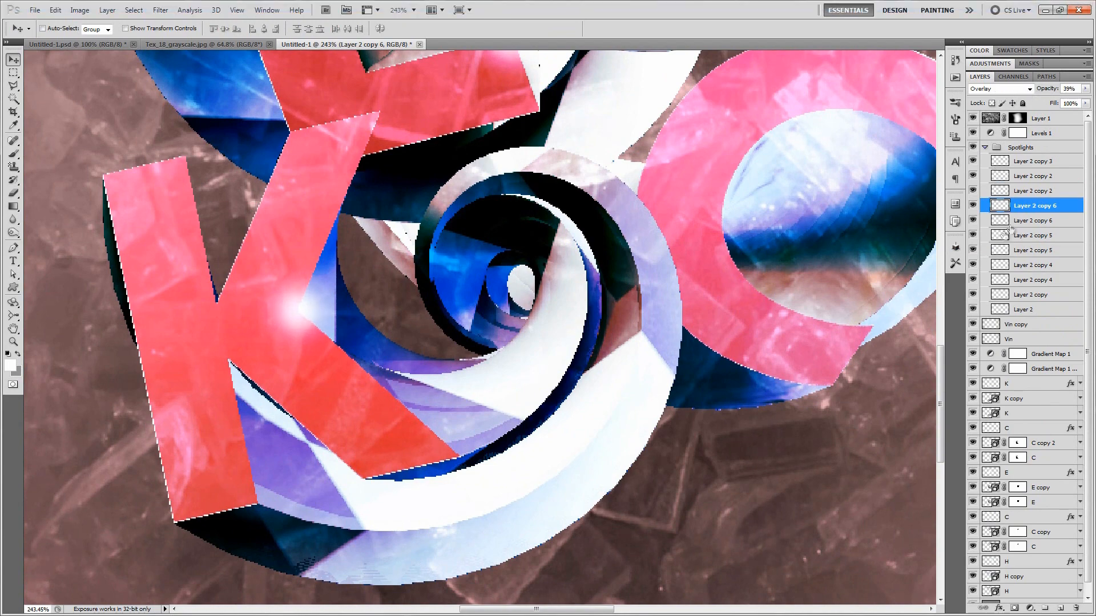
# - Copy Layer 2 and Layer 2 copy from the H onto the K's upper outer corner
pyautogui.scroll(-3, 633, 346)
pyautogui.moveTo(631, 340); pyautogui.dragTo(579, 395)
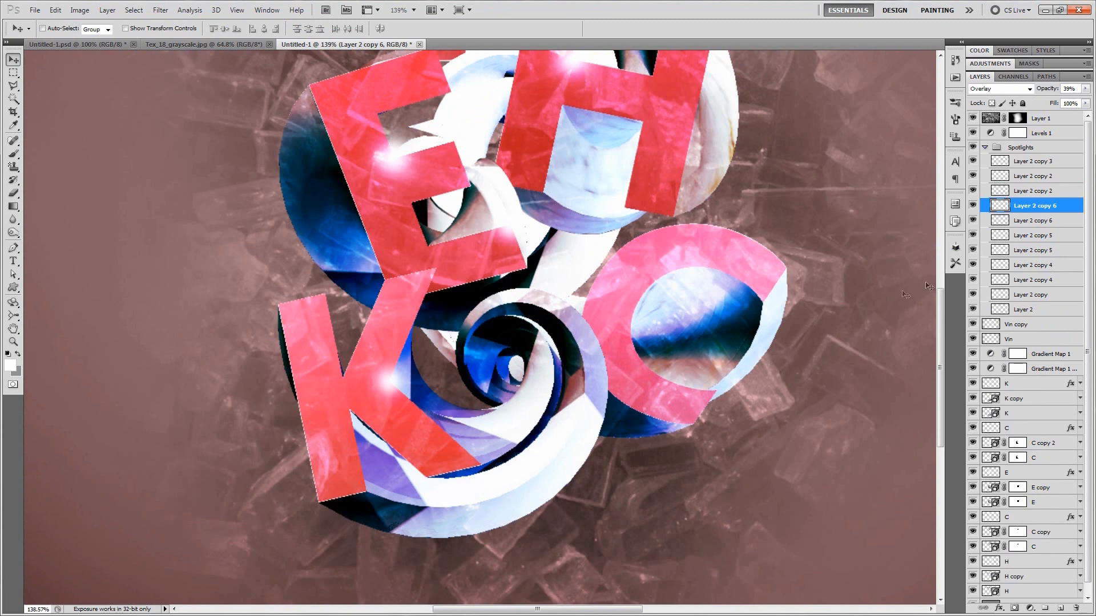
pyautogui.click(1025, 308)
pyautogui.keyDown('shift'); pyautogui.click(1026, 295); pyautogui.keyUp('shift')
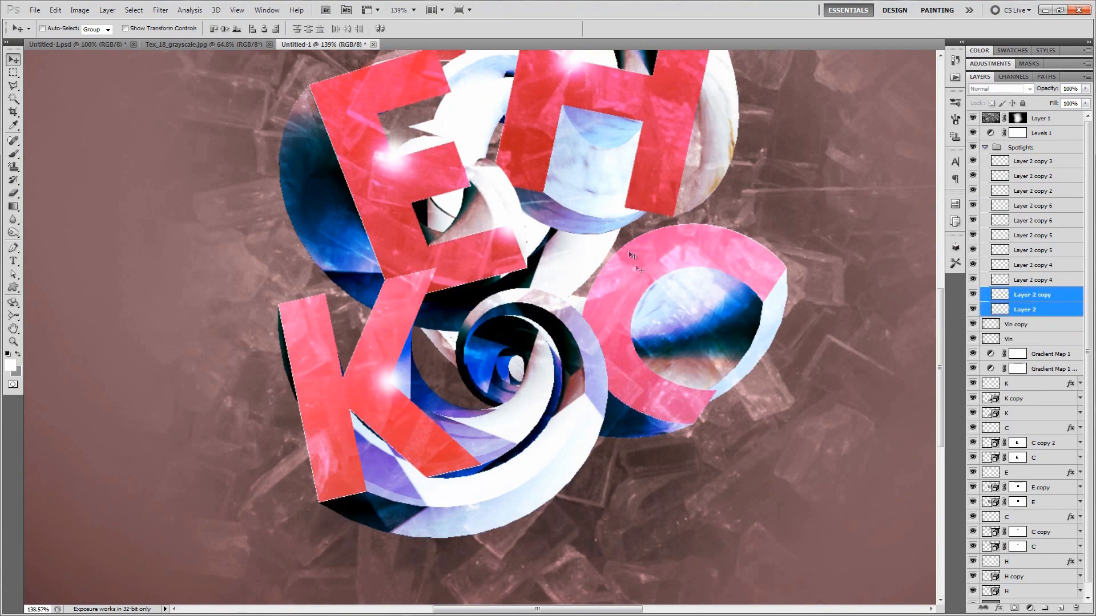
pyautogui.moveTo(571, 100); pyautogui.dragTo(281, 320)
# - Scale down the spotlight pair at the K's upper outer corner and nudge it into place
pyautogui.scroll(2, 282, 319)
pyautogui.scroll(2, 281, 319)
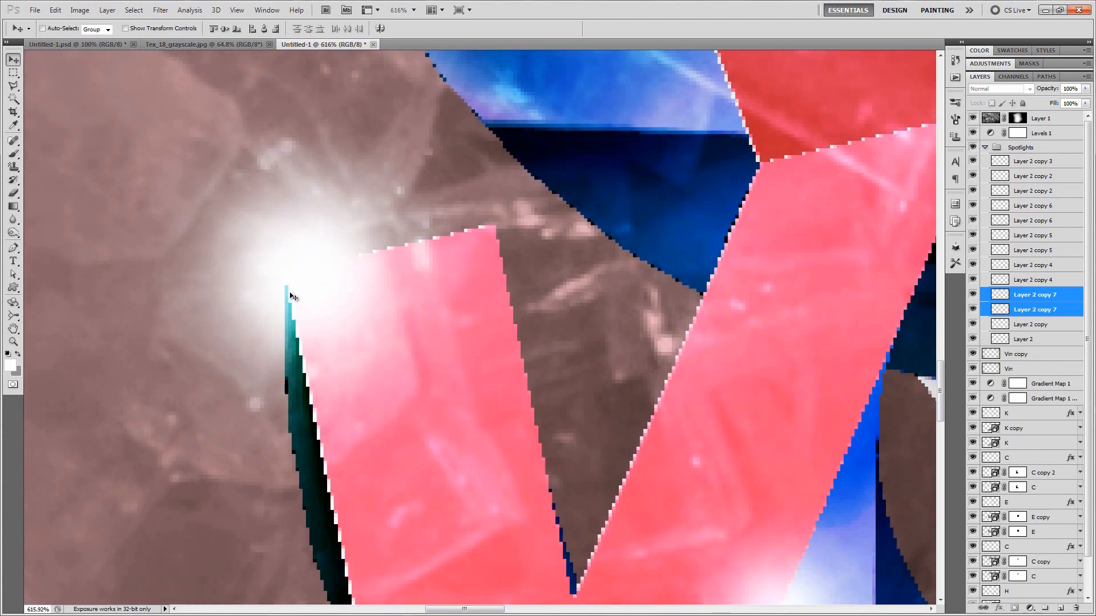
pyautogui.hotkey('ctrl', 't')
pyautogui.moveTo(535, 504); pyautogui.dragTo(495, 460)
pyautogui.moveTo(445, 416); pyautogui.dragTo(428, 427)
pyautogui.press('Return')
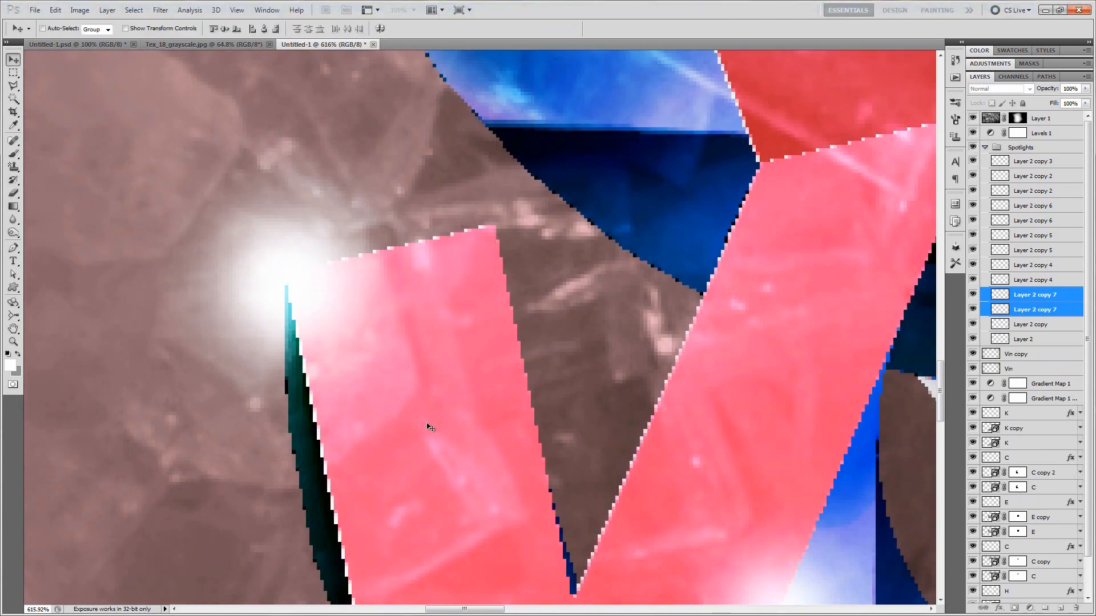
# - Lower the opacity of the upper Layer 2 copy 7 to 0%, and delete that layer
pyautogui.scroll(-5, 428, 428)
pyautogui.moveTo(506, 392); pyautogui.dragTo(453, 367)
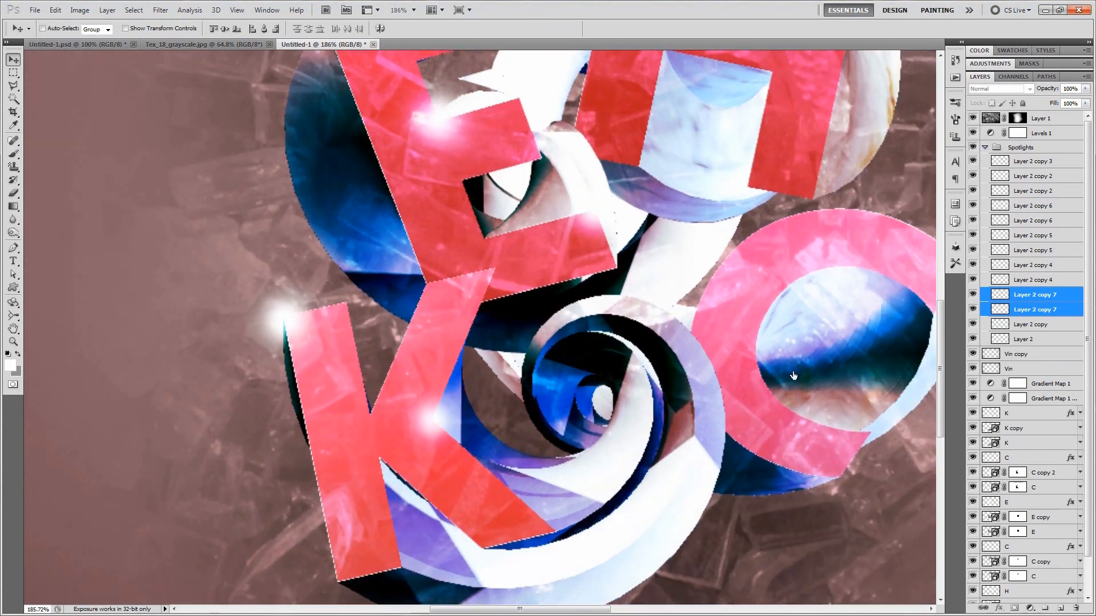
pyautogui.click(1030, 294)
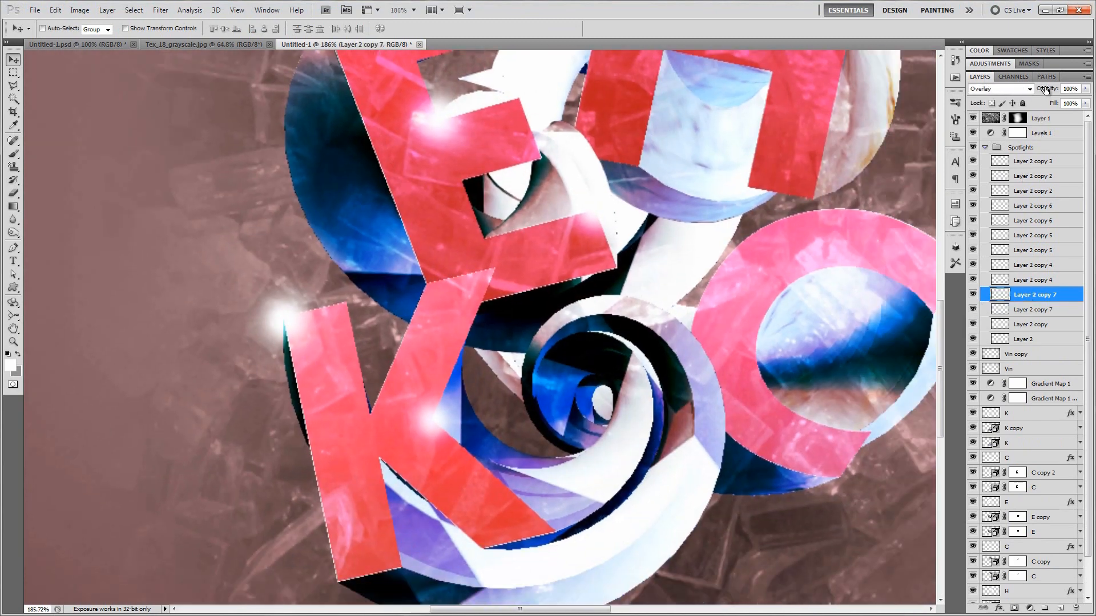
pyautogui.moveTo(1008, 91); pyautogui.dragTo(989, 92)
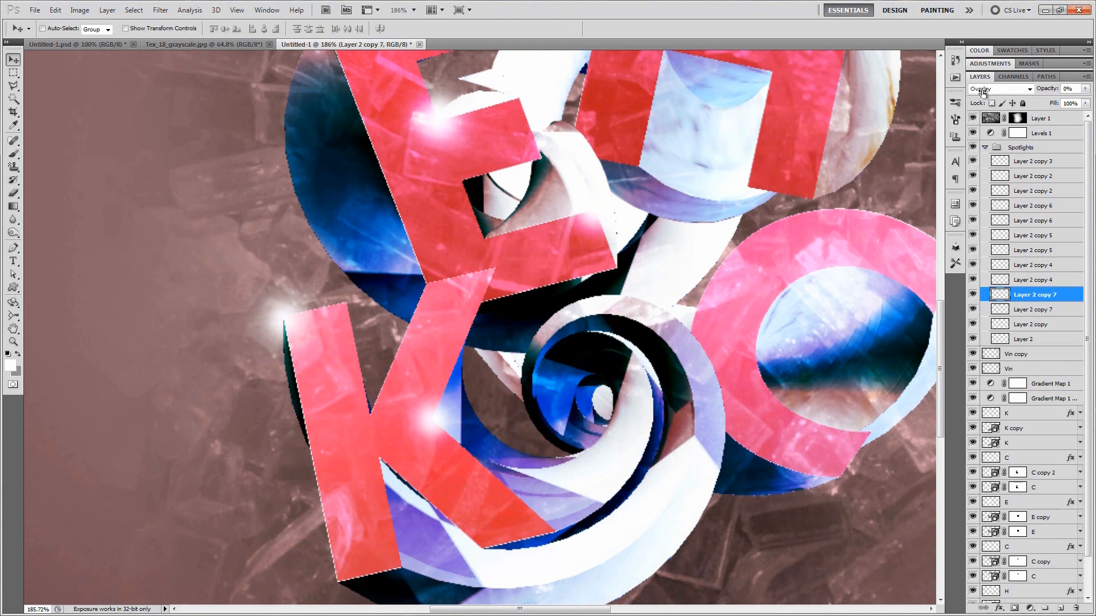
pyautogui.press('Delete')
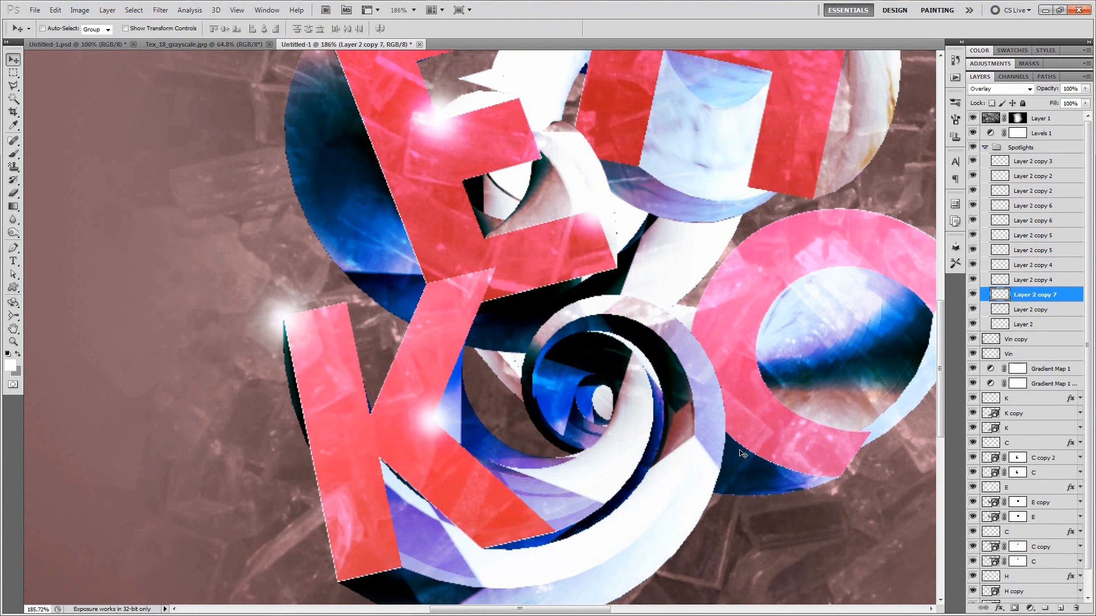
# - Copy Layer 2 and Layer 2 copy from the H onto the upper part of the last C
pyautogui.scroll(-4, 729, 441)
pyautogui.moveTo(720, 435); pyautogui.dragTo(541, 436)
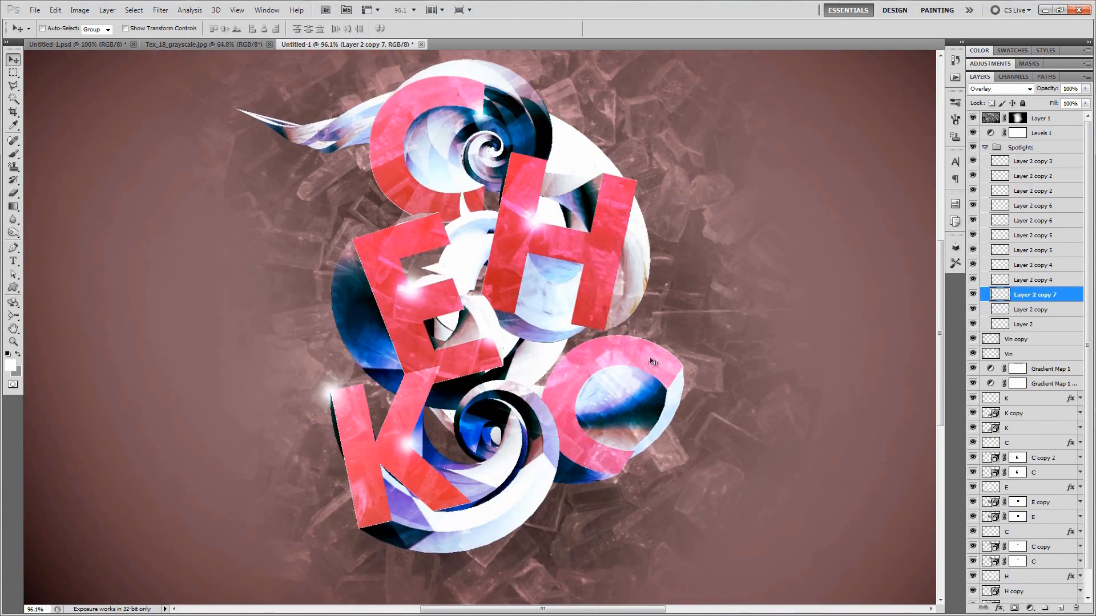
pyautogui.click(1044, 324)
pyautogui.keyDown('shift'); pyautogui.click(1036, 309); pyautogui.keyUp('shift')
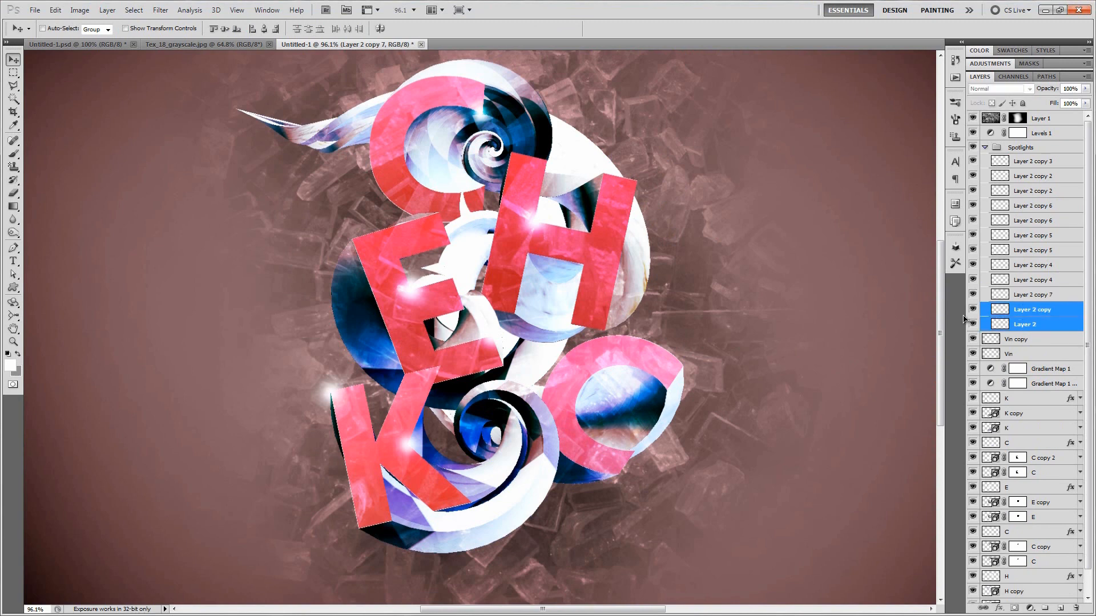
pyautogui.moveTo(538, 235); pyautogui.dragTo(577, 347)
# - Scale the copied spotlight pair to about 66% at the upper inner edge of the last C
pyautogui.scroll(5, 666, 388)
pyautogui.hotkey('ctrl', 't')
pyautogui.moveTo(686, 443); pyautogui.dragTo(630, 401)
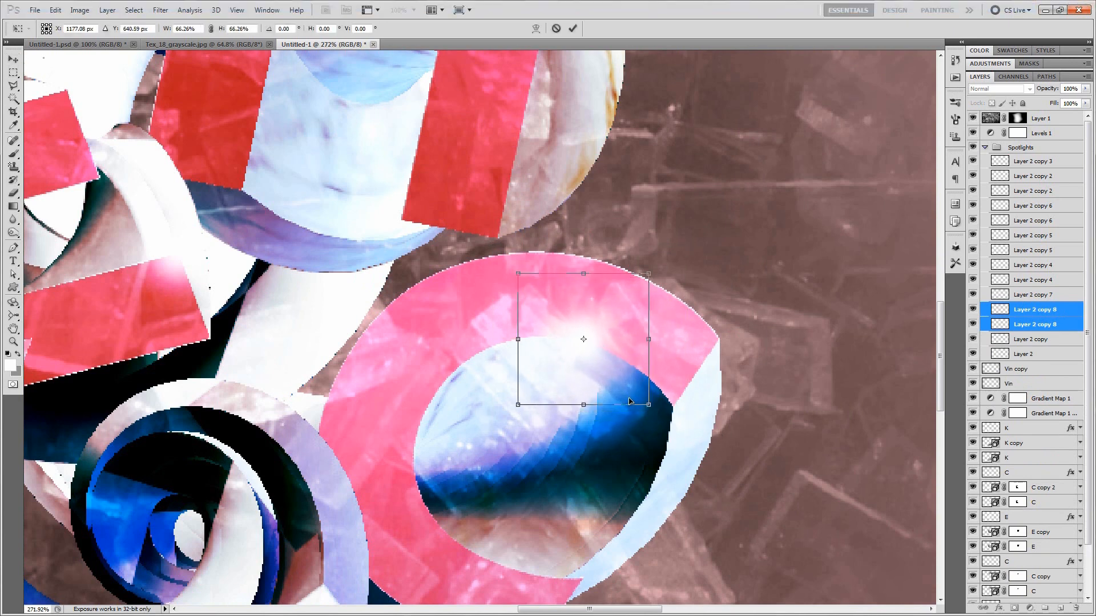
pyautogui.press('Return')
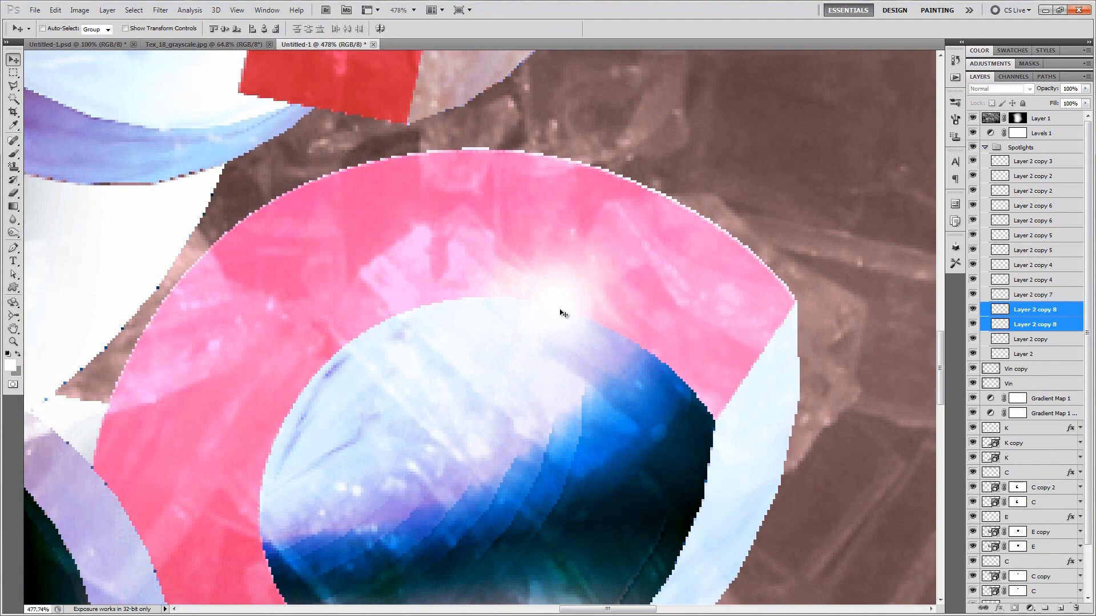
# - Copy the spotlight pair to where the last C meets the spiral beside the K, and duplicate its upper layer
pyautogui.hotkey('ctrl', '0')
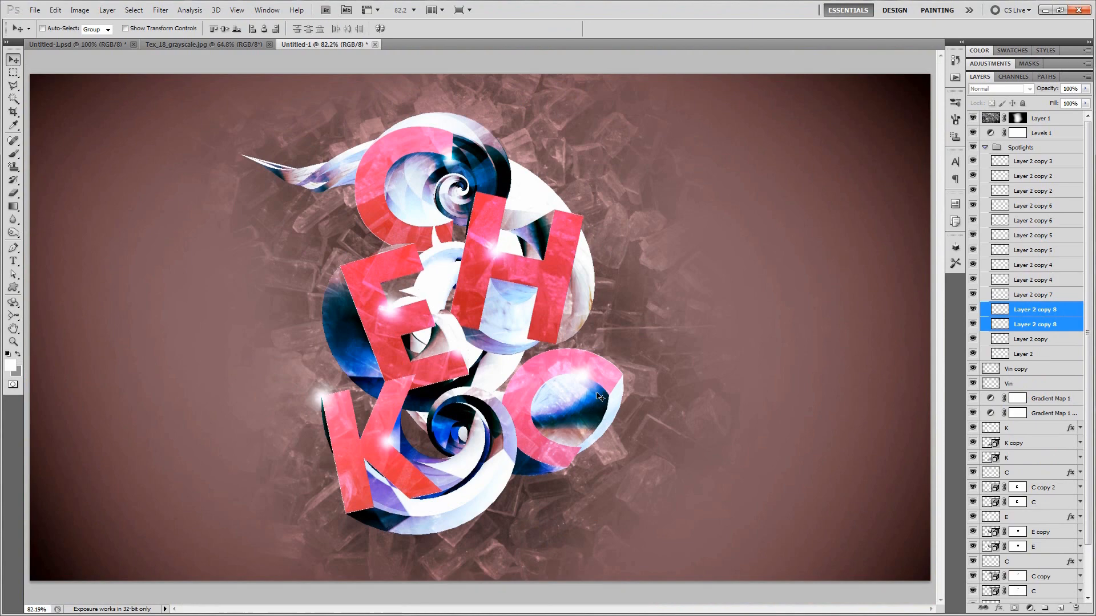
pyautogui.moveTo(593, 379); pyautogui.dragTo(523, 457)
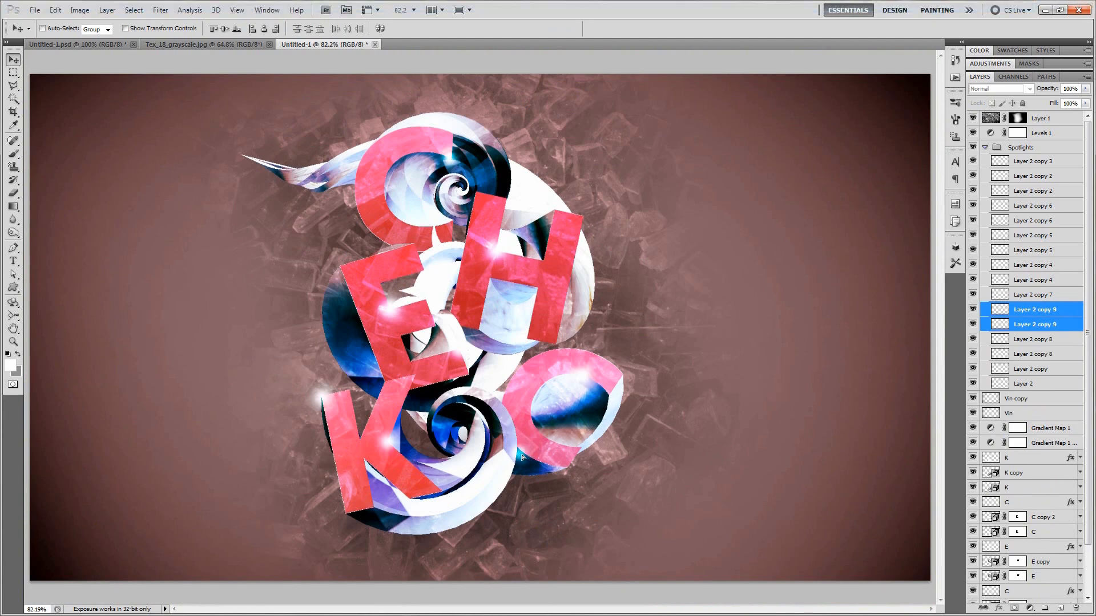
pyautogui.scroll(5, 521, 456)
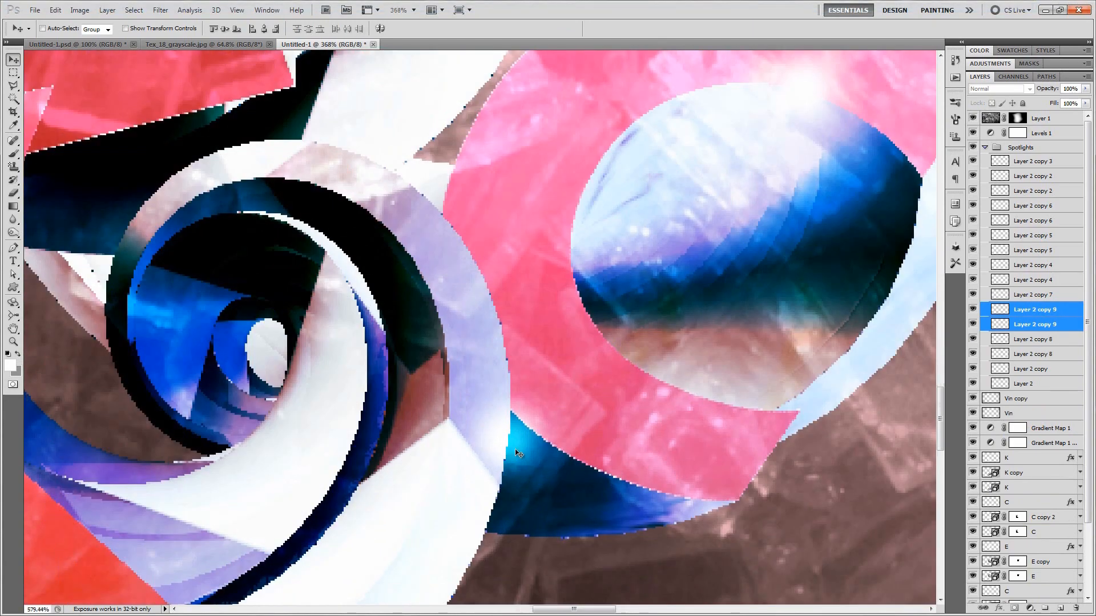
pyautogui.scroll(3, 517, 454)
pyautogui.moveTo(519, 447); pyautogui.dragTo(514, 385)
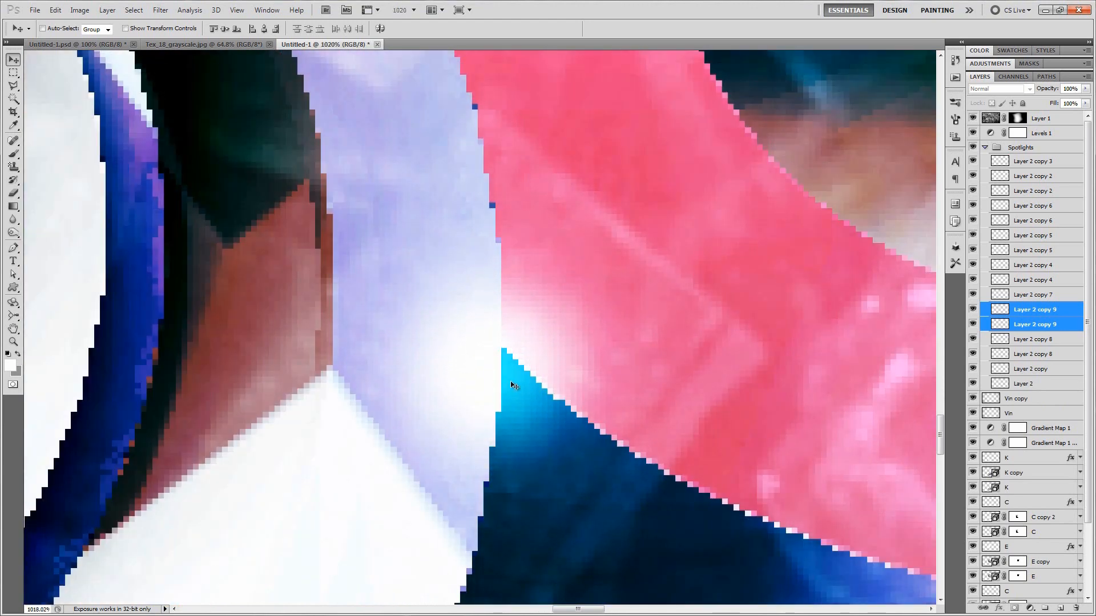
pyautogui.click(1024, 310)
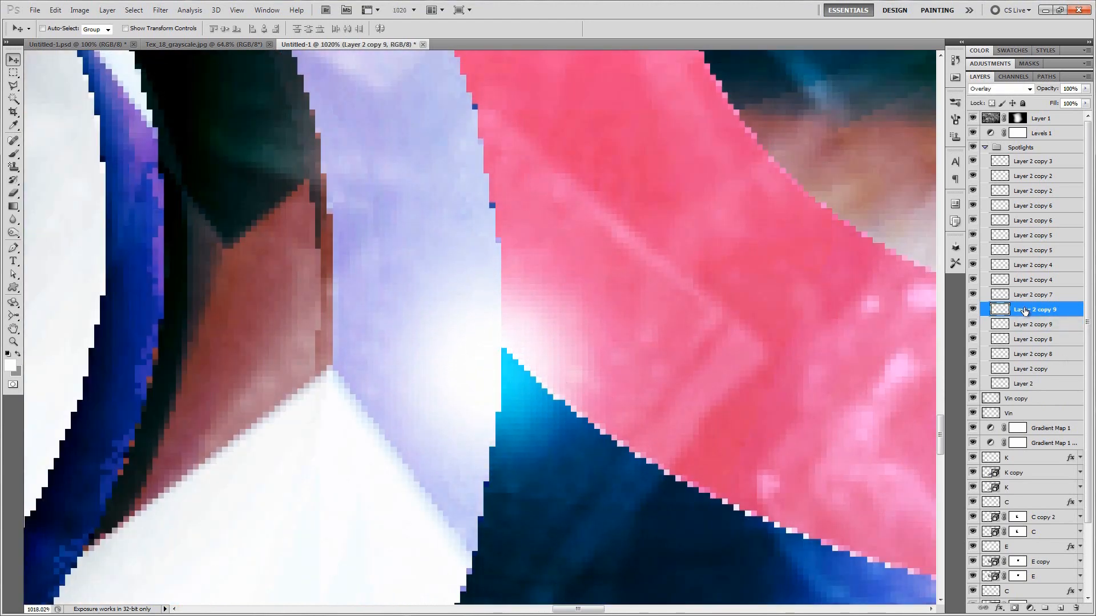
pyautogui.hotkey('ctrl', 'j')
pyautogui.hotkey('ctrl', 't')
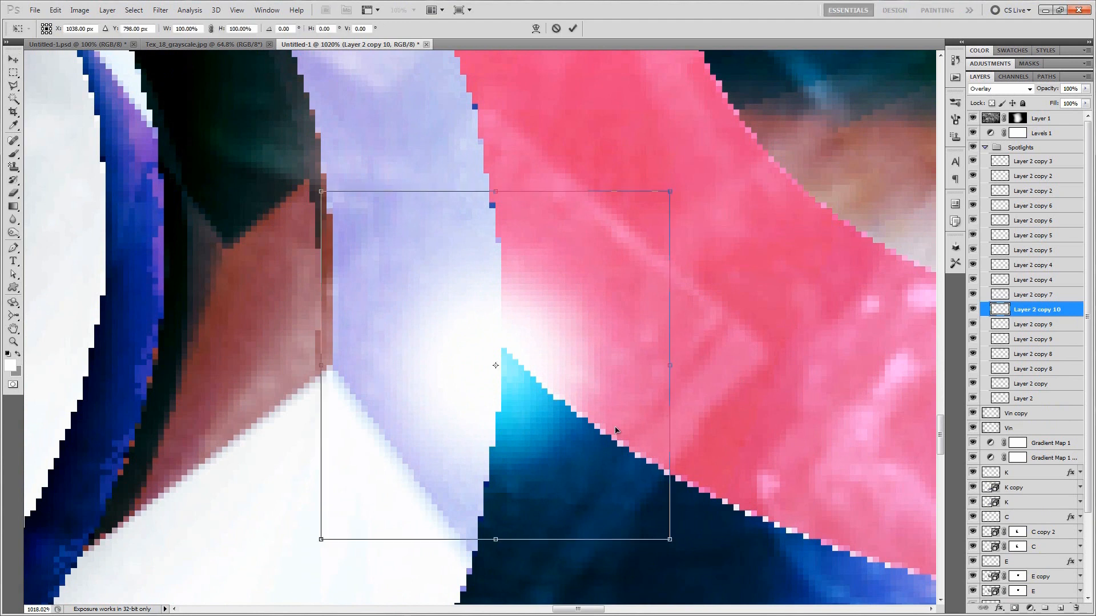
pyautogui.moveTo(671, 540); pyautogui.dragTo(562, 433)
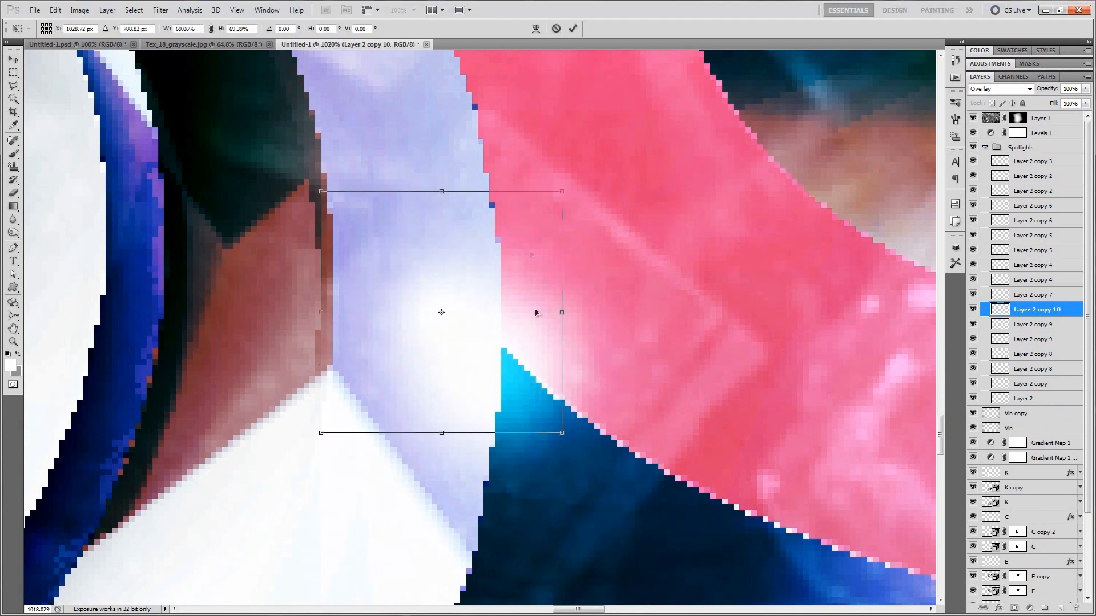
pyautogui.click(555, 29)
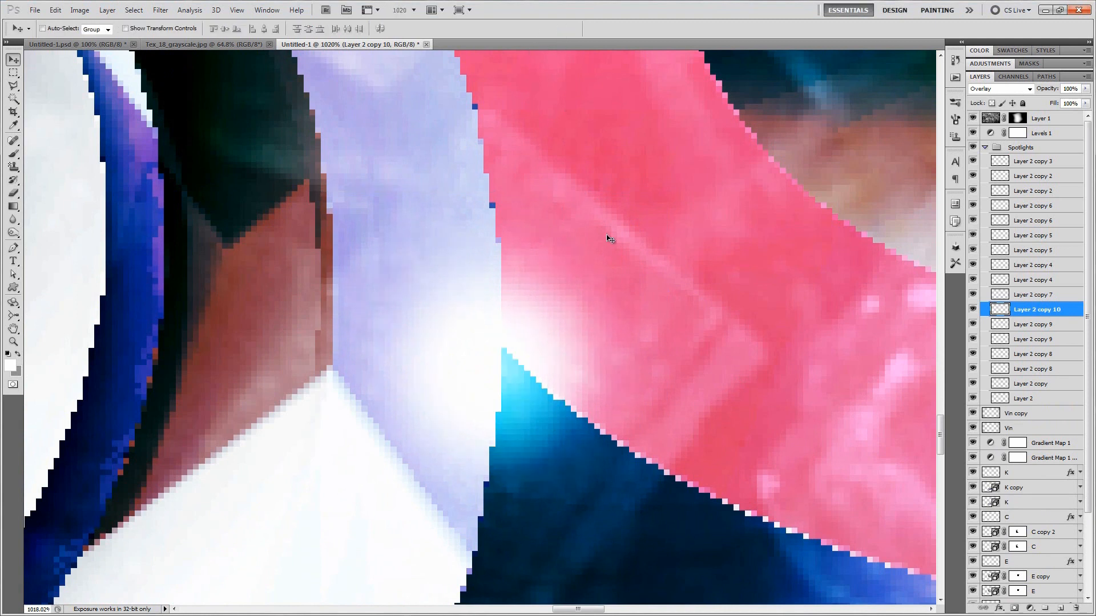
# - Scale the duplicated spotlight layer to about 43% around its centre
pyautogui.hotkey('ctrl', 't')
pyautogui.moveTo(669, 539); pyautogui.dragTo(577, 435)
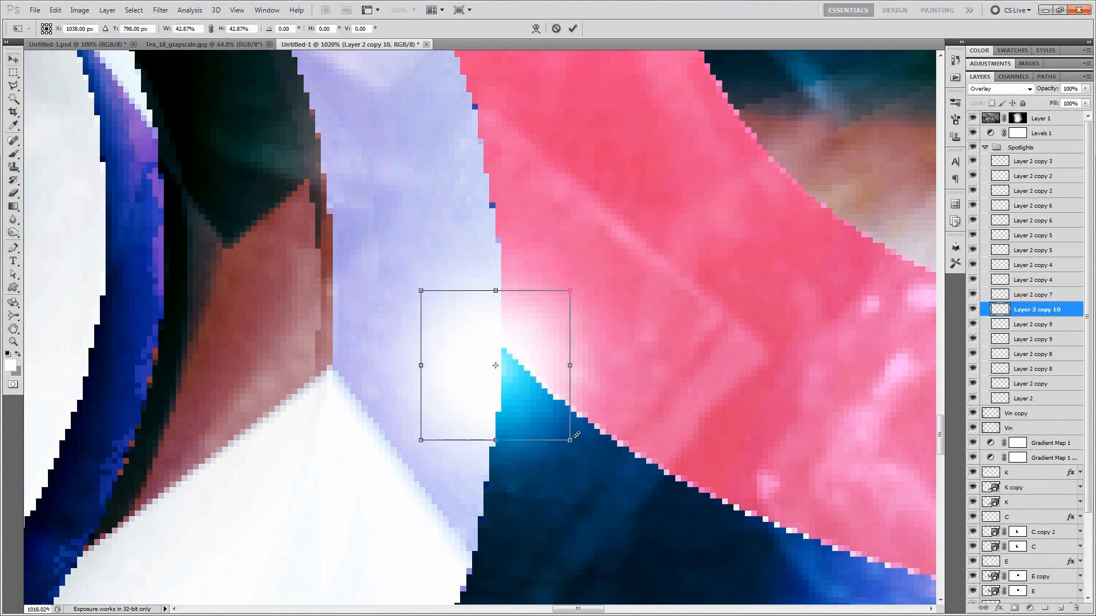
pyautogui.press('Return')
# - Review the whole composition full screen with the interface hidden, fitted to the screen
pyautogui.hotkey('ctrl', '0')
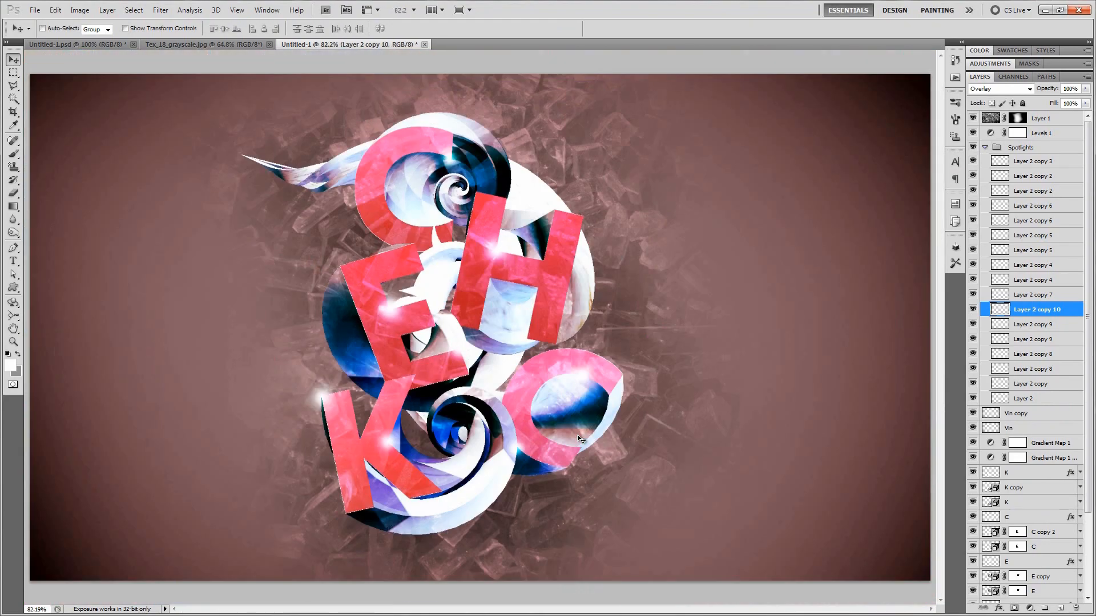
pyautogui.press('Tab')
pyautogui.press('Tab')
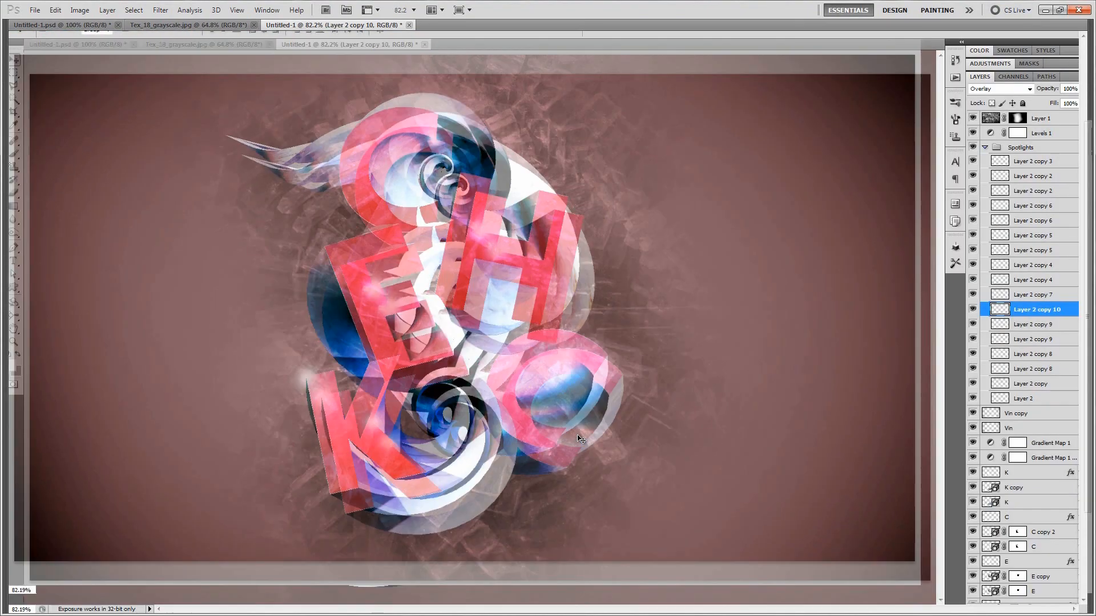
pyautogui.press('f')
pyautogui.press('f')
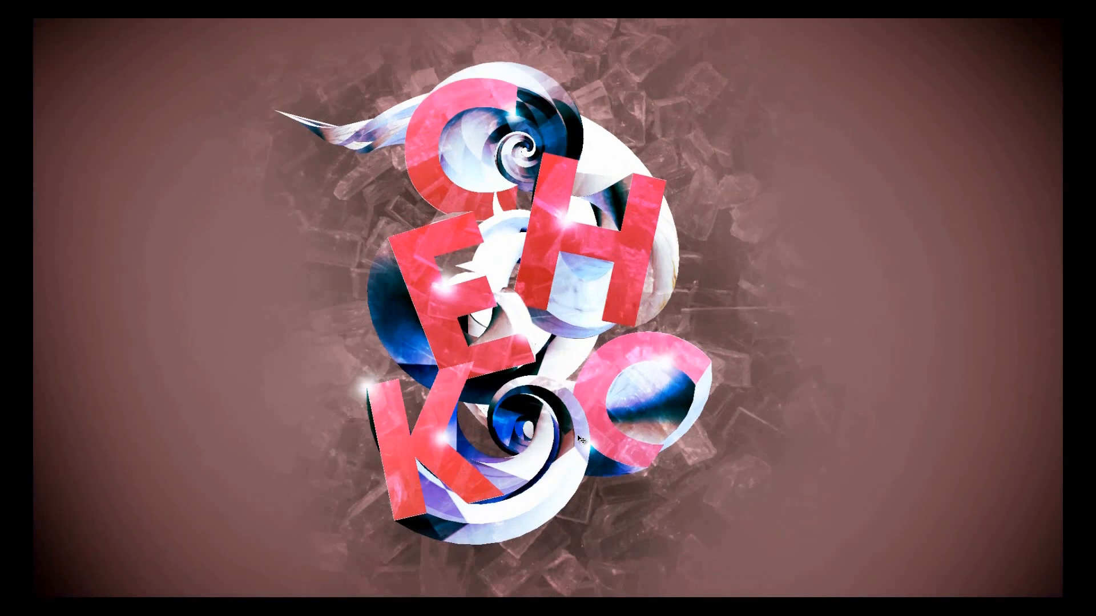
pyautogui.hotkey('ctrl', '0')
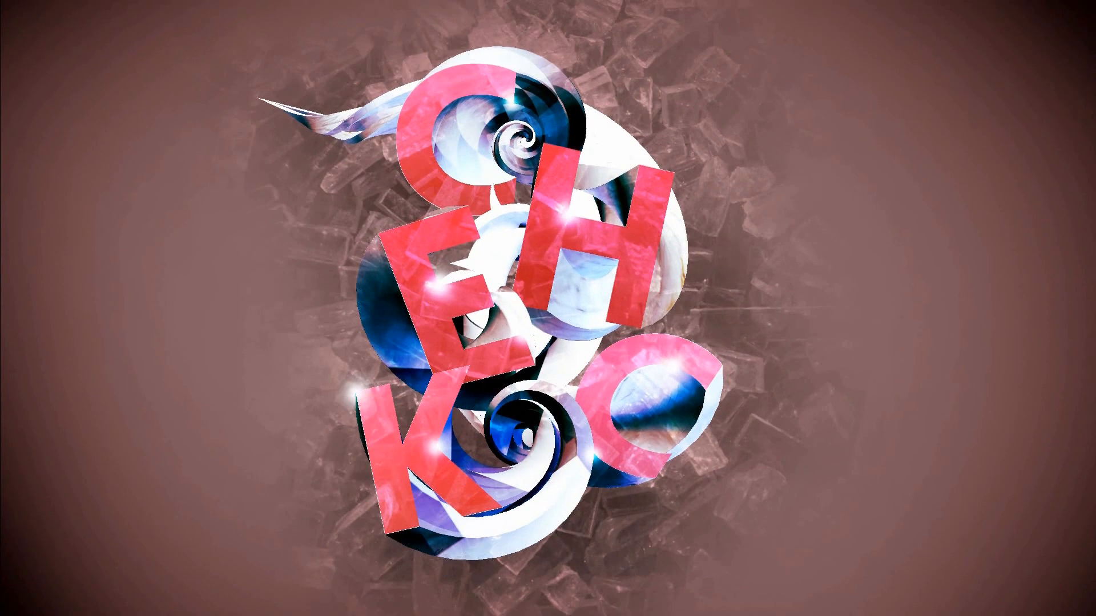